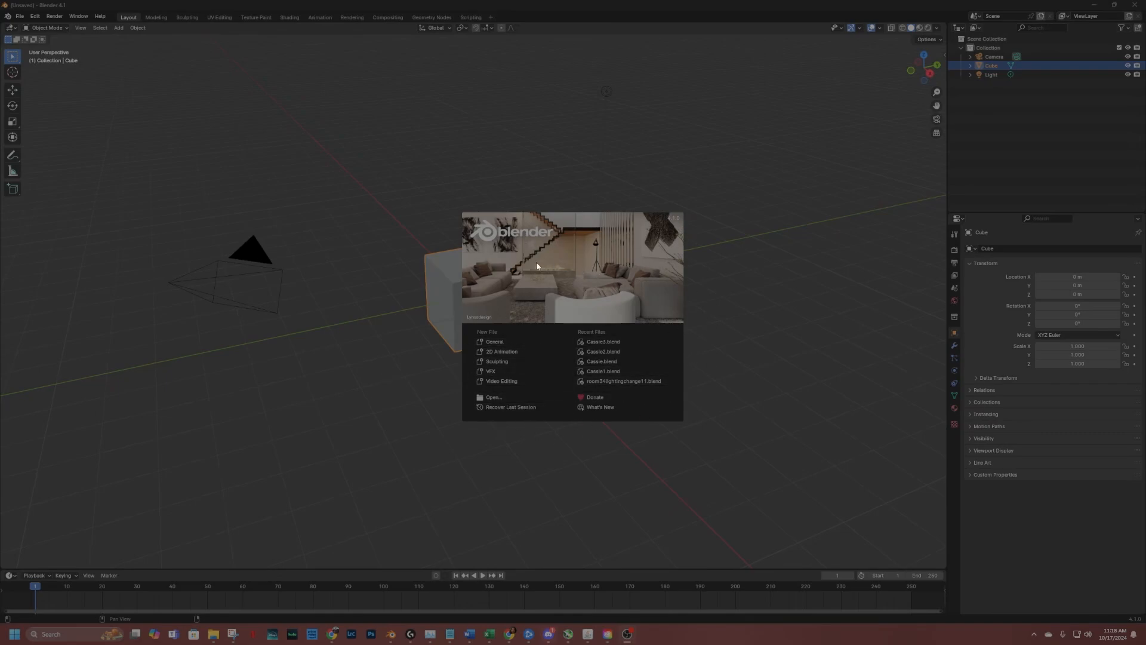
Dismiss the splash screen and examine the default cube through the camera view and from other angles.
left_click(322, 200)
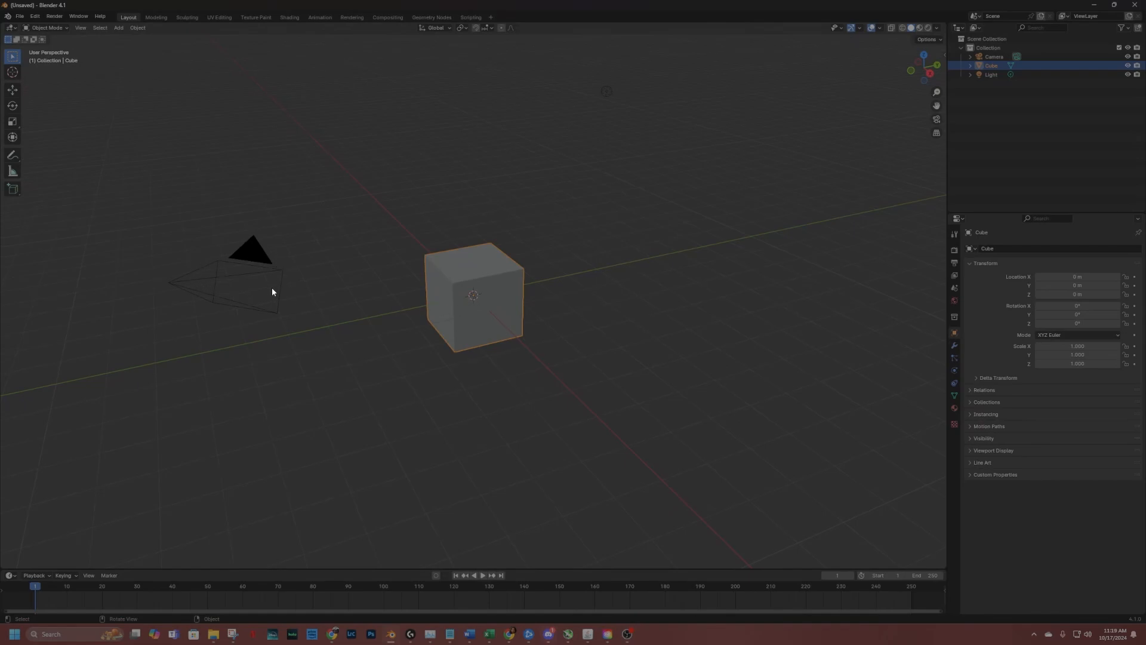
left_click(936, 120)
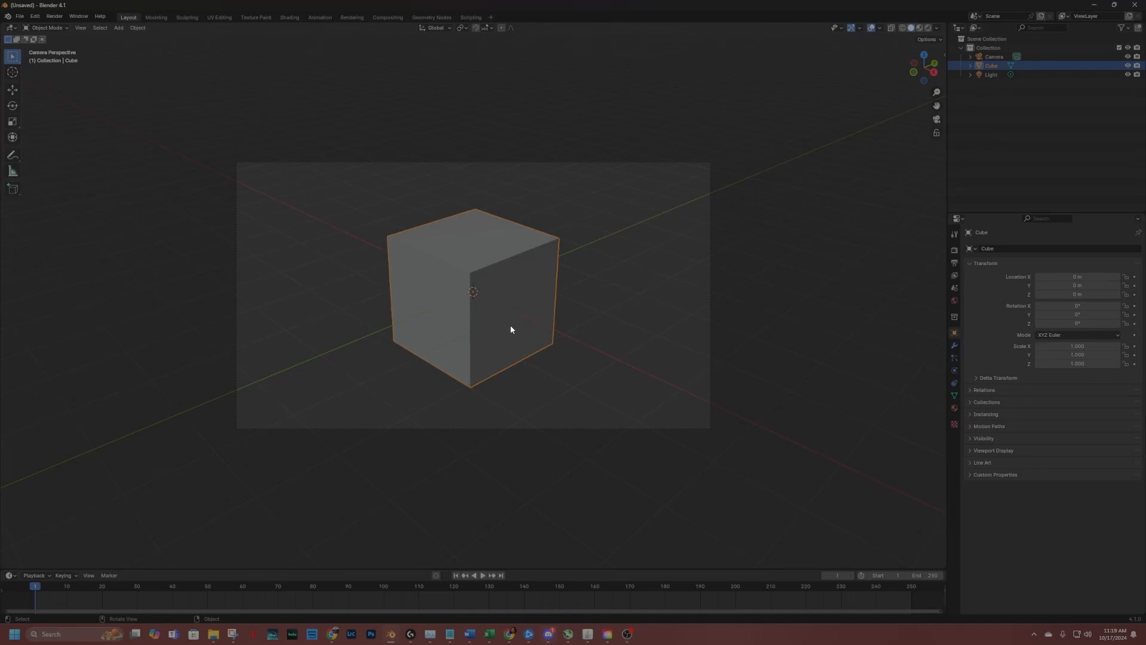
left_click(936, 132)
mouse_move(840, 200)
middle_mouse_down()
mouse_move(819, 194)
mouse_move(840, 198)
middle_mouse_up()
left_click(936, 132)
key("KP_0")
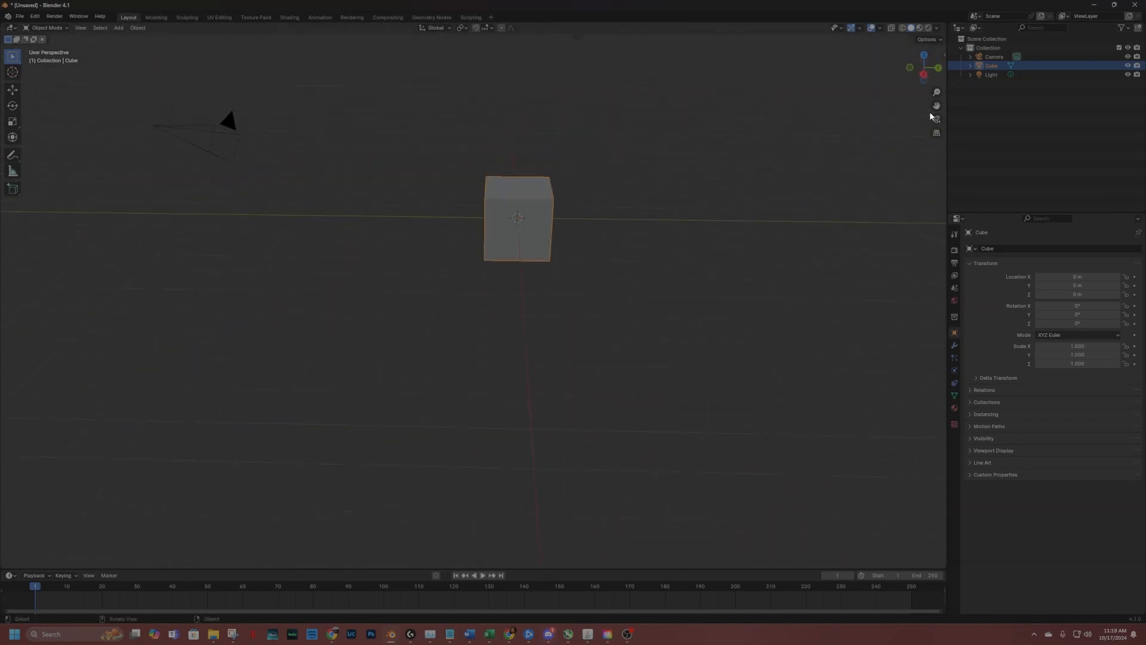
left_click_drag(935, 105, 965, 175)
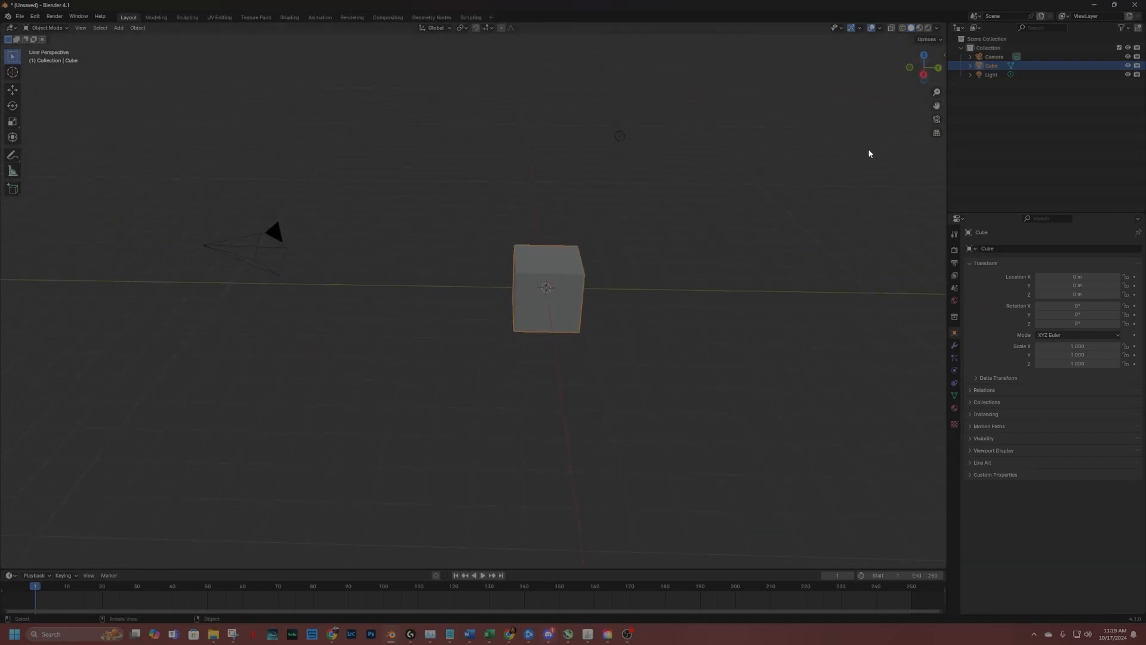
left_click_drag(930, 66, 920, 77)
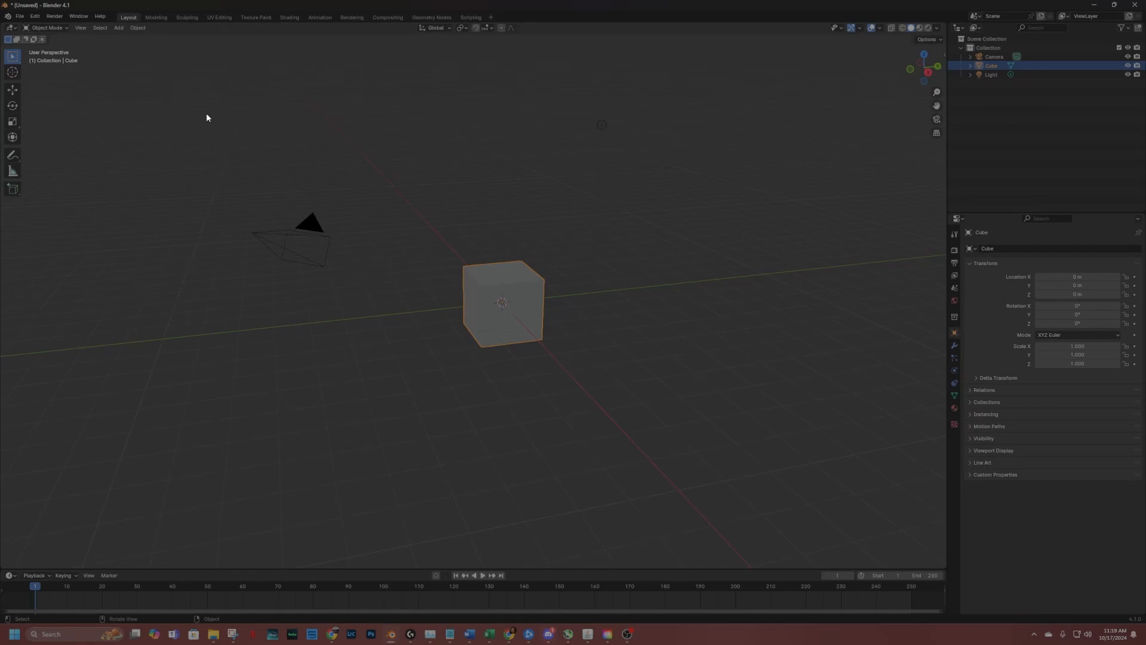
Delete the default cube and switch the 3D viewport to Quad View.
key("Delete")
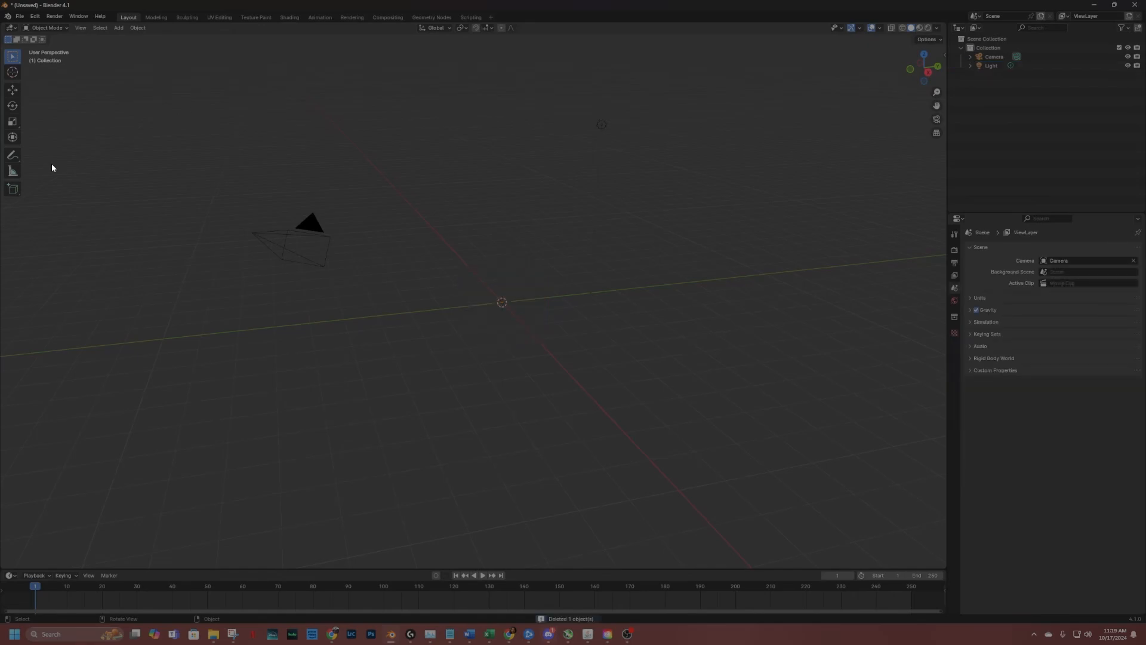
left_click(81, 28)
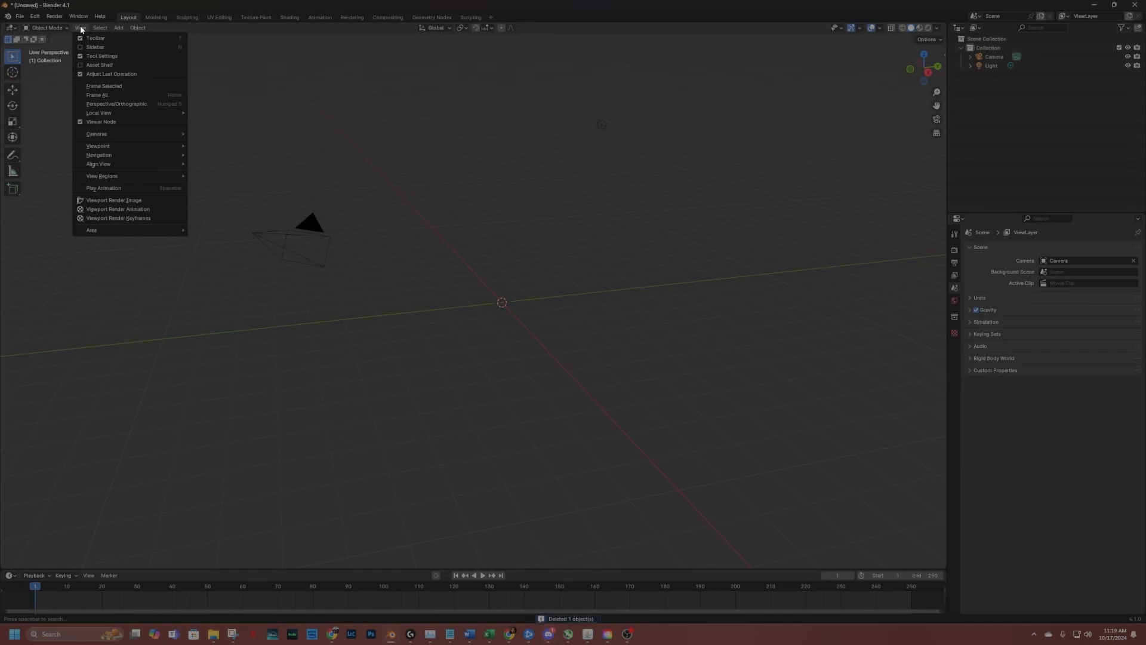
mouse_move(109, 230)
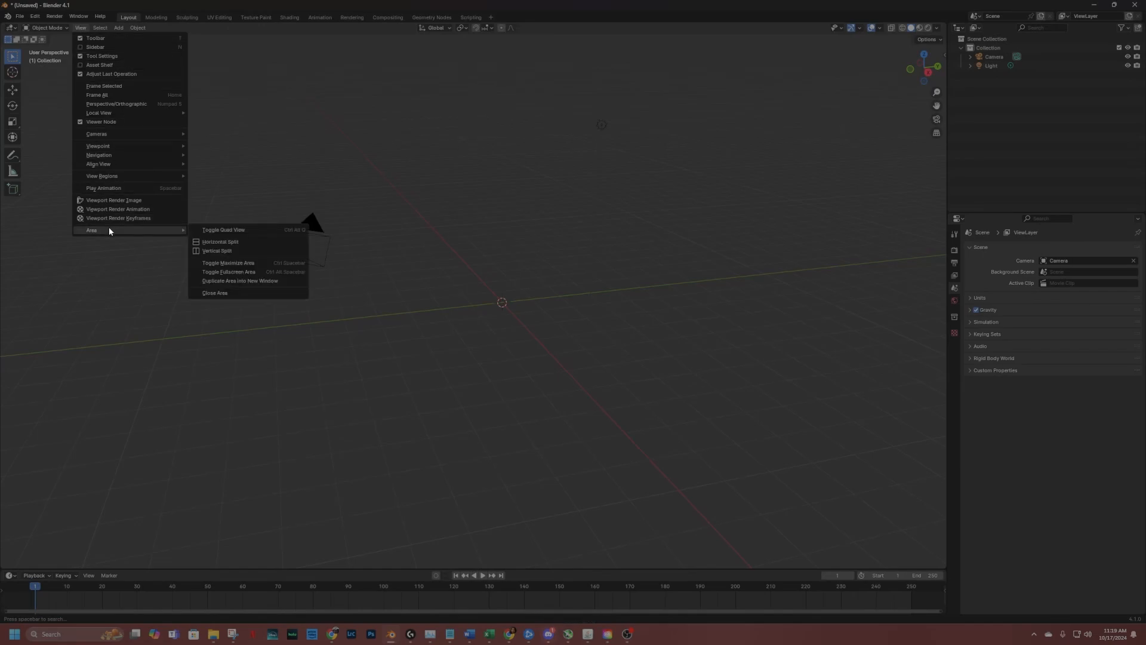
left_click(204, 229)
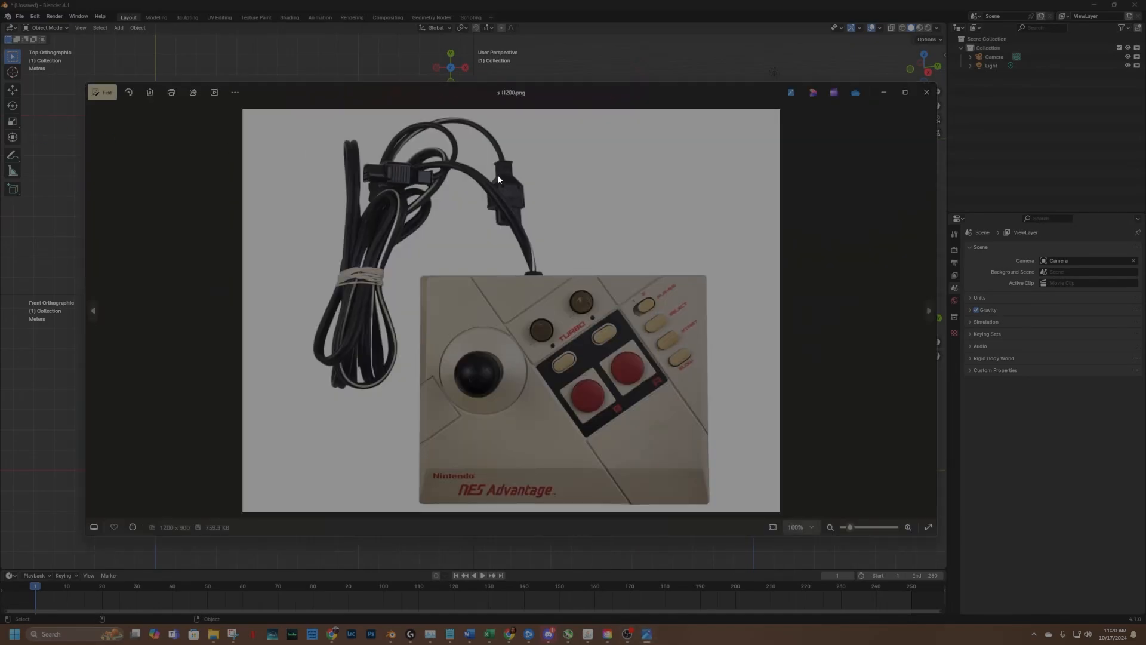
Close the photo preview and place the NES Advantage image as a reference in the top orthographic view at the origin.
left_click(926, 93)
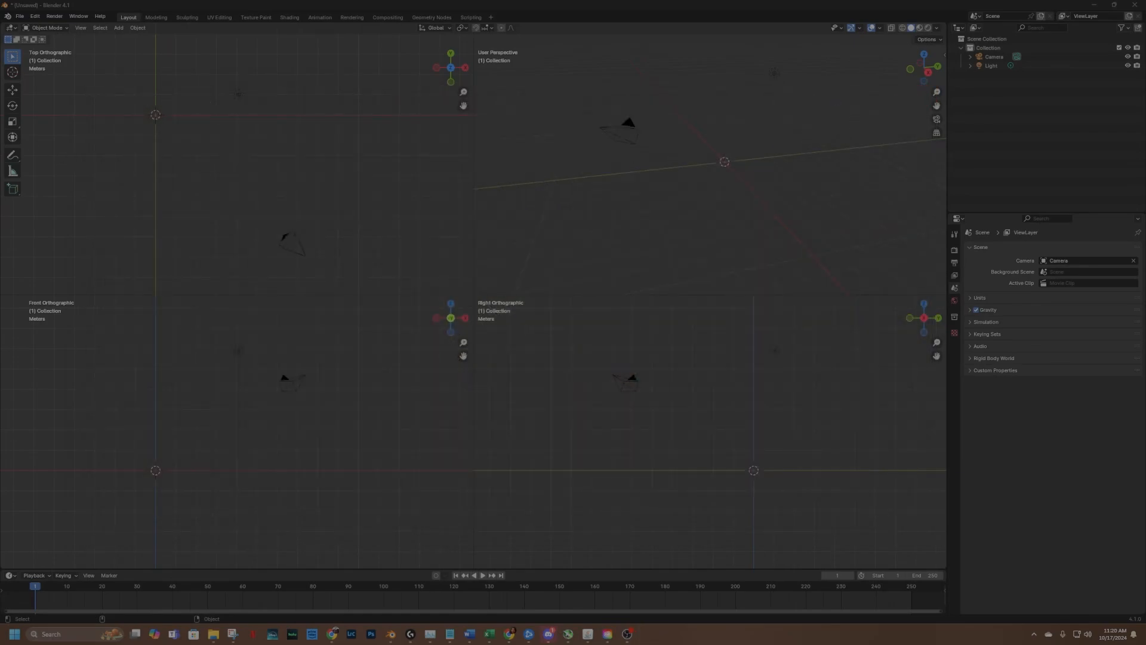
left_click_drag(42, 108, 156, 116)
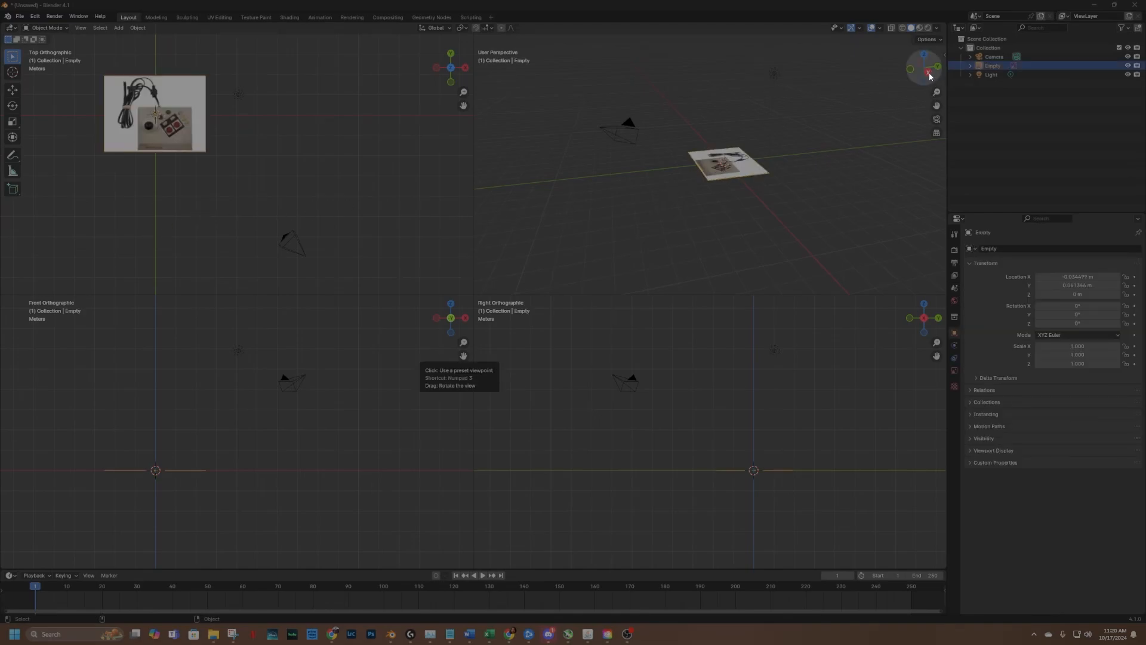
left_click_drag(925, 69, 975, 87)
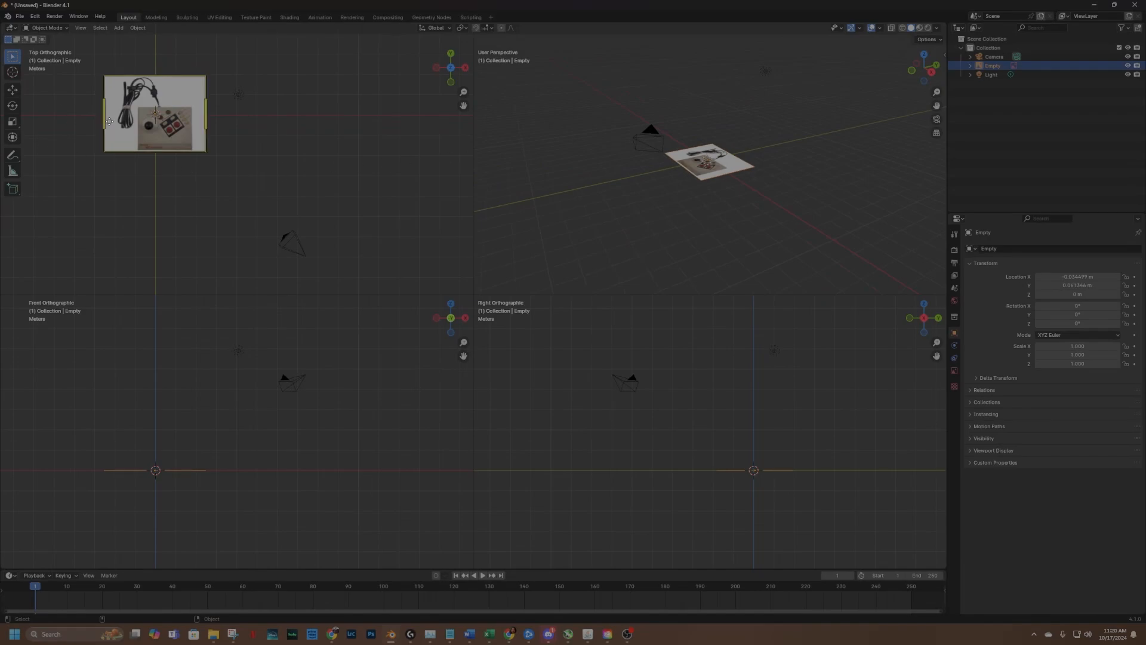
left_click_drag(464, 105, 572, 136)
left_click_drag(0, 118, 665, 197)
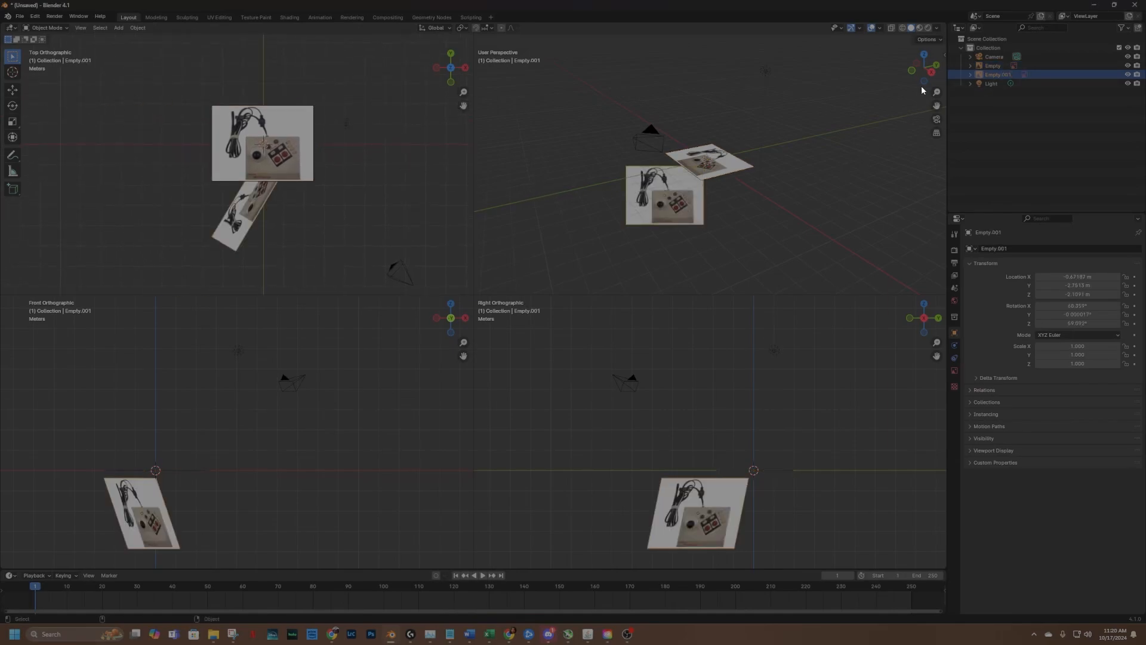
left_click_drag(922, 90, 905, 153)
key("ctrl+z")
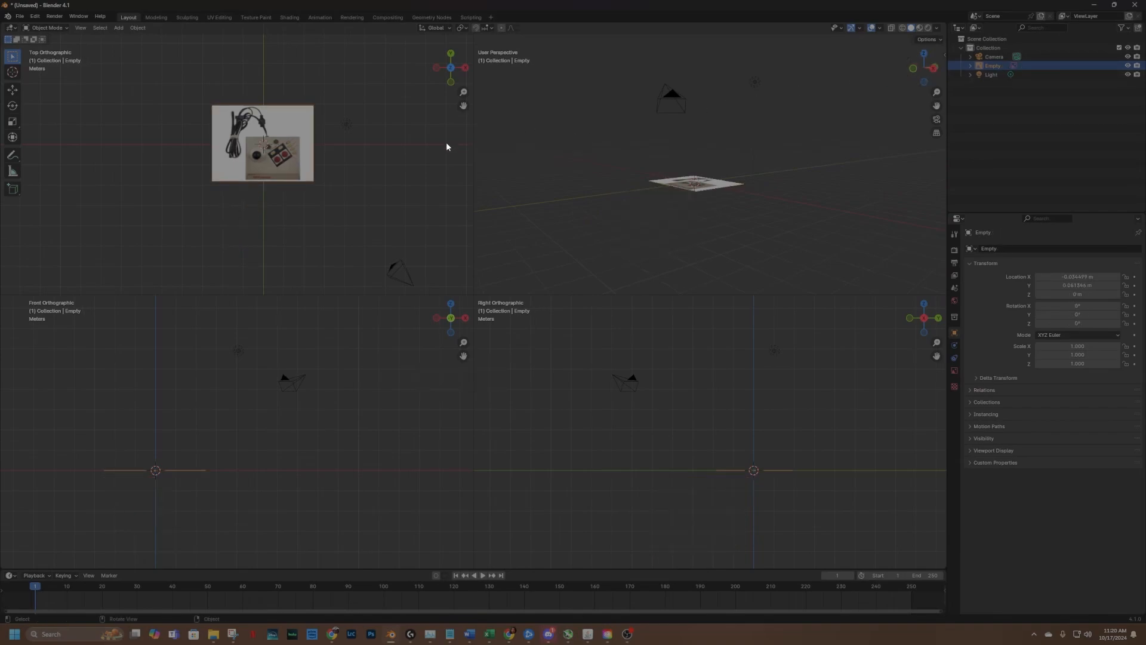
Move the reference image in the top view to about X -0.44 m, Y 0.50 m, bringing the controller body over the origin.
left_click_drag(933, 73, 919, 88)
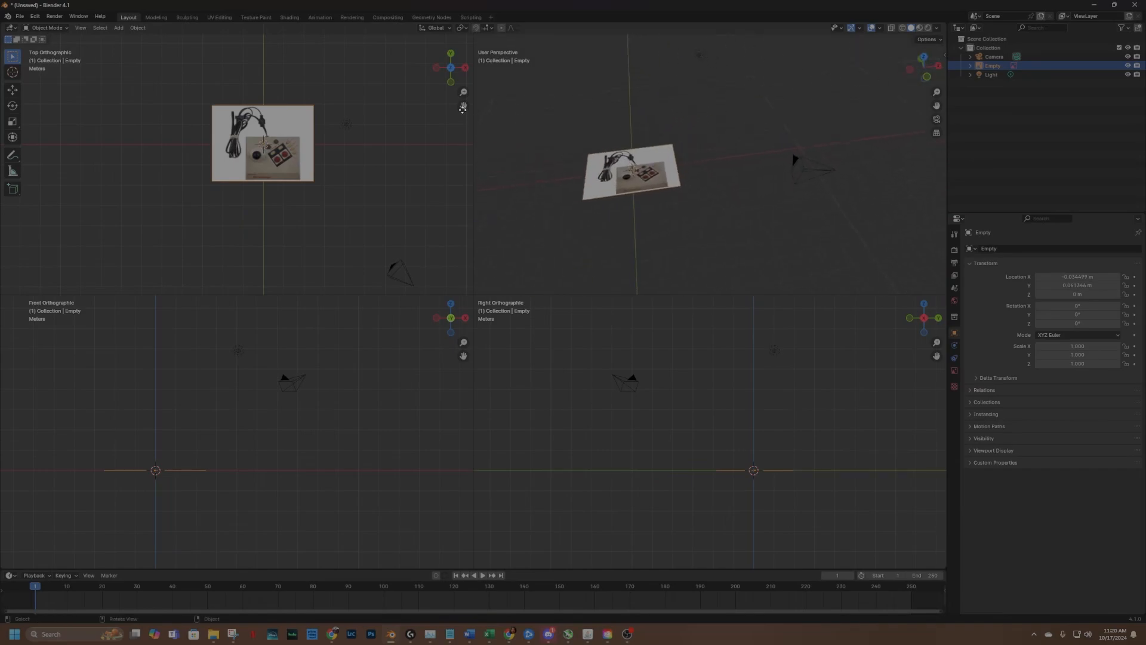
left_click_drag(463, 106, 367, 134)
scroll(416, 132, "up", 6)
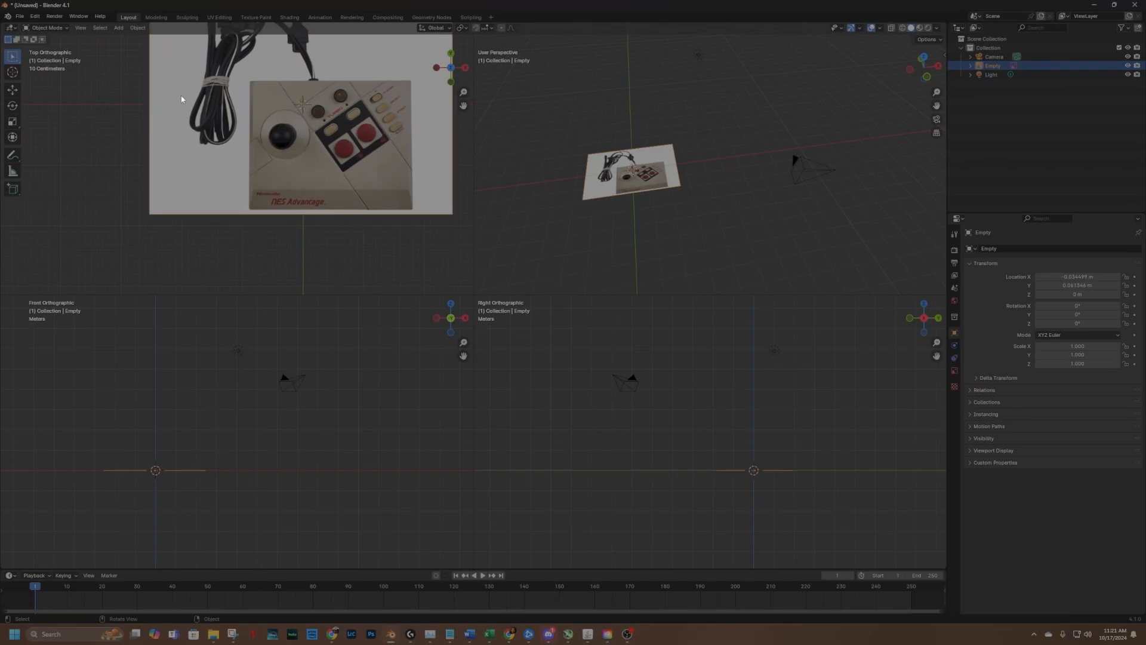
left_click(13, 92)
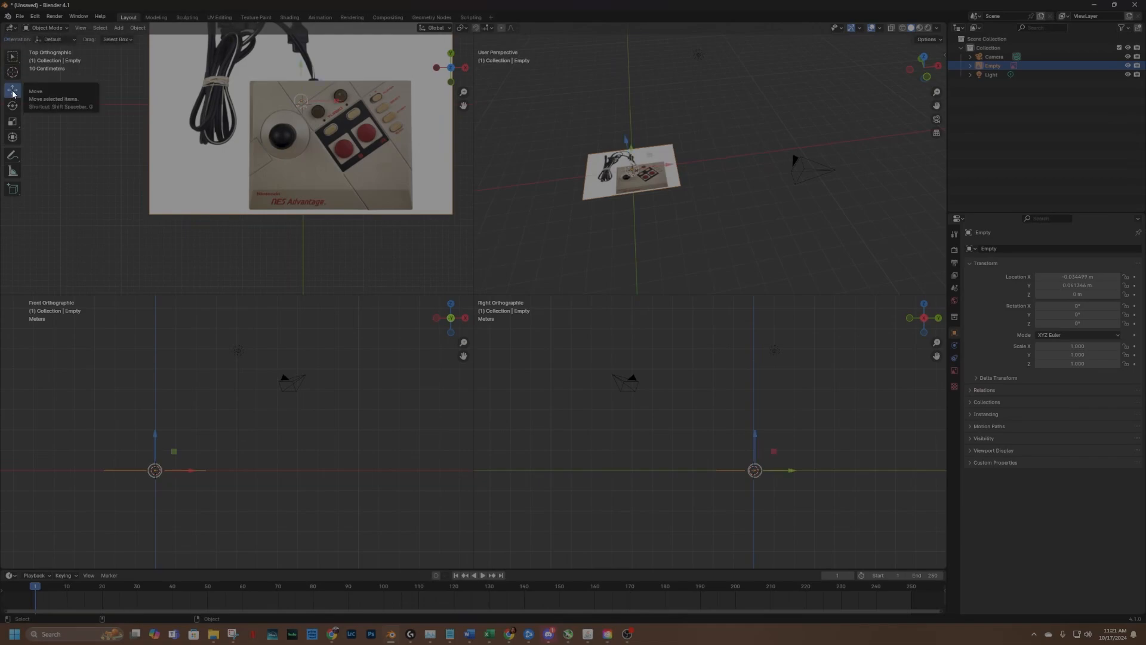
left_click_drag(324, 77, 294, 52)
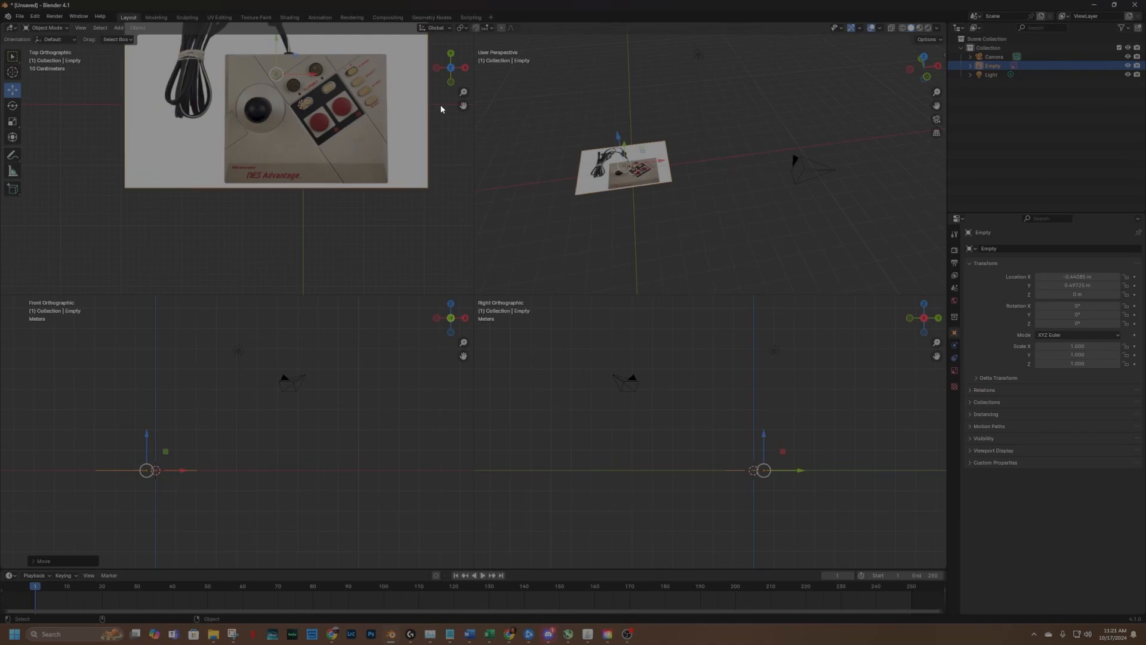
left_click_drag(463, 106, 429, 180)
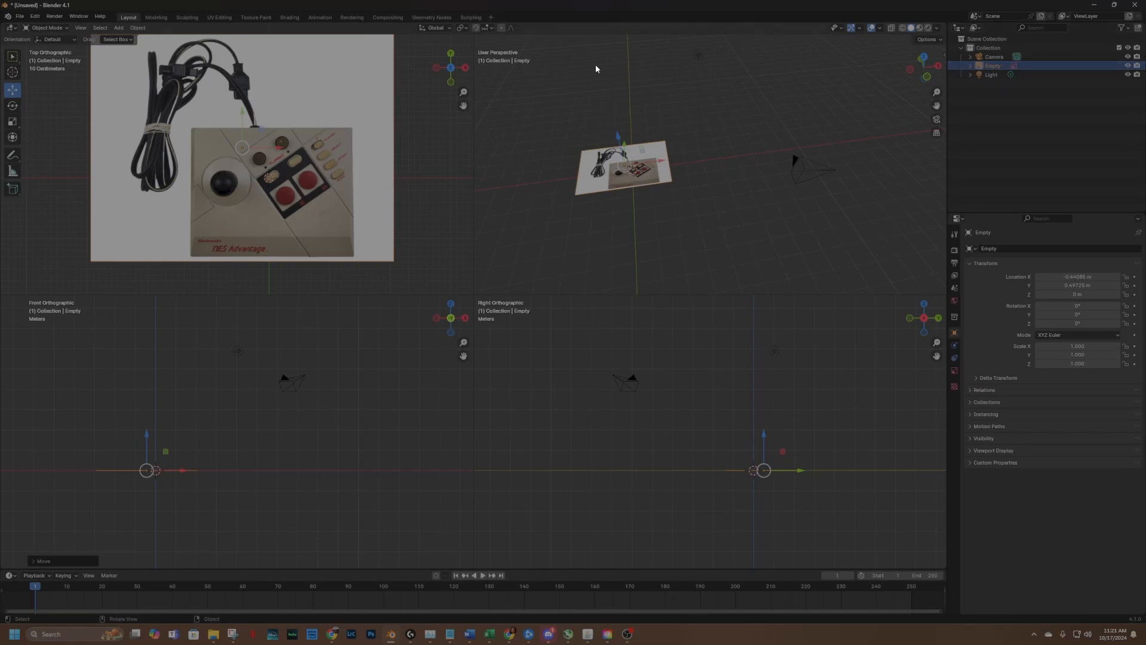
Add a mesh plane at the origin over the controller in the reference image.
left_click(62, 27)
left_click(63, 27)
left_click(119, 28)
mouse_move(121, 40)
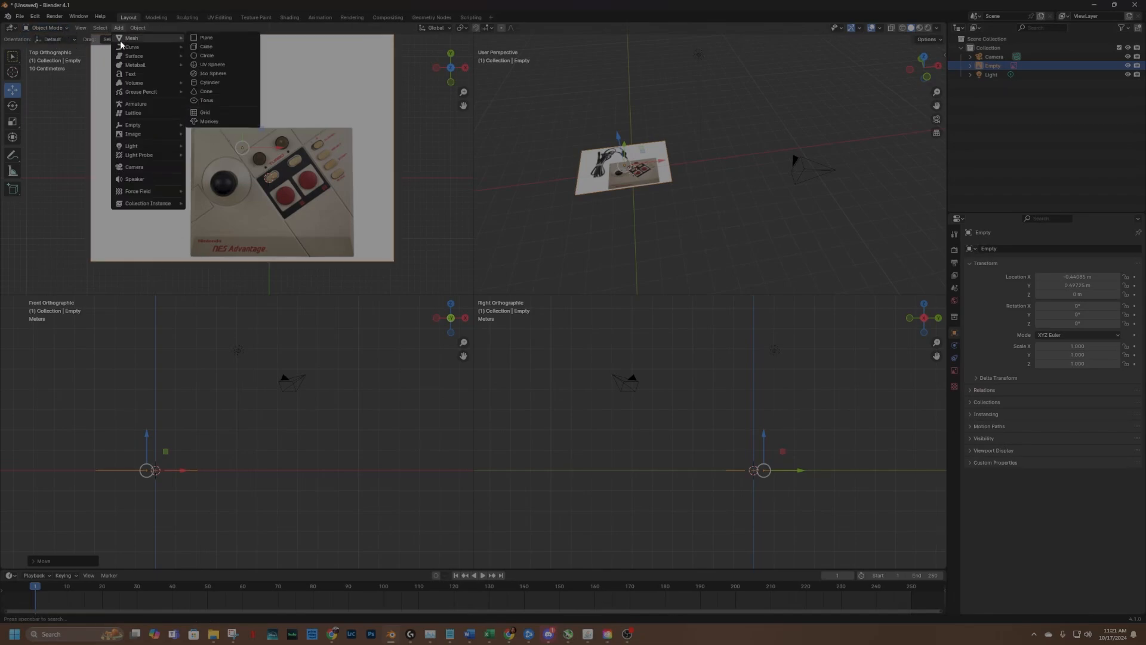
left_click(205, 37)
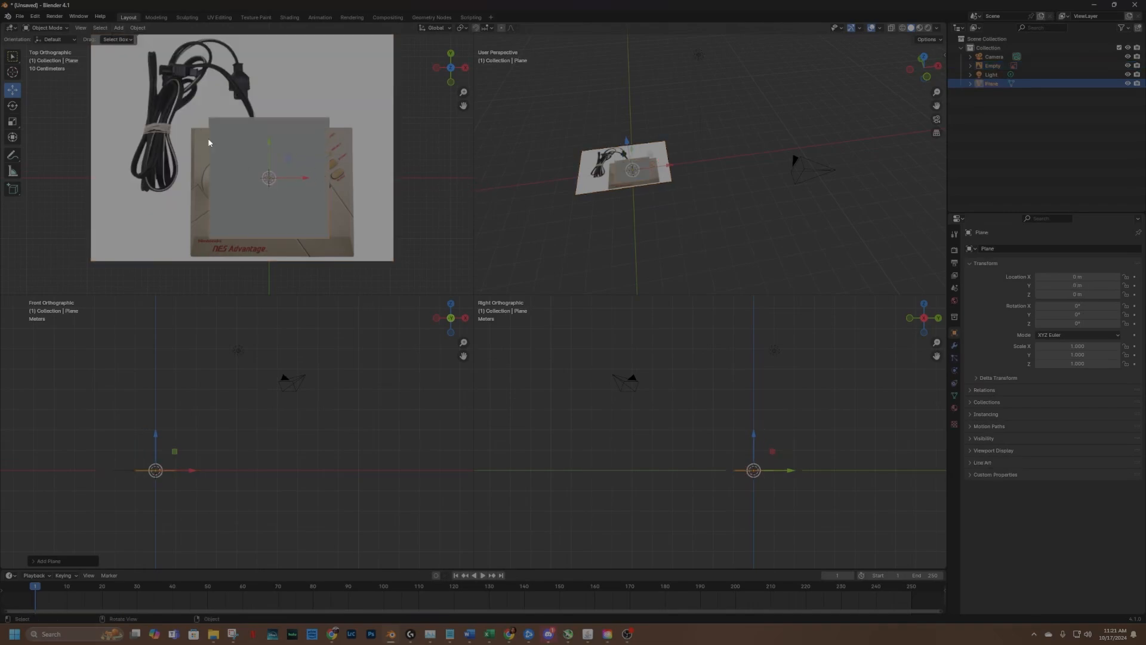
left_click(48, 28)
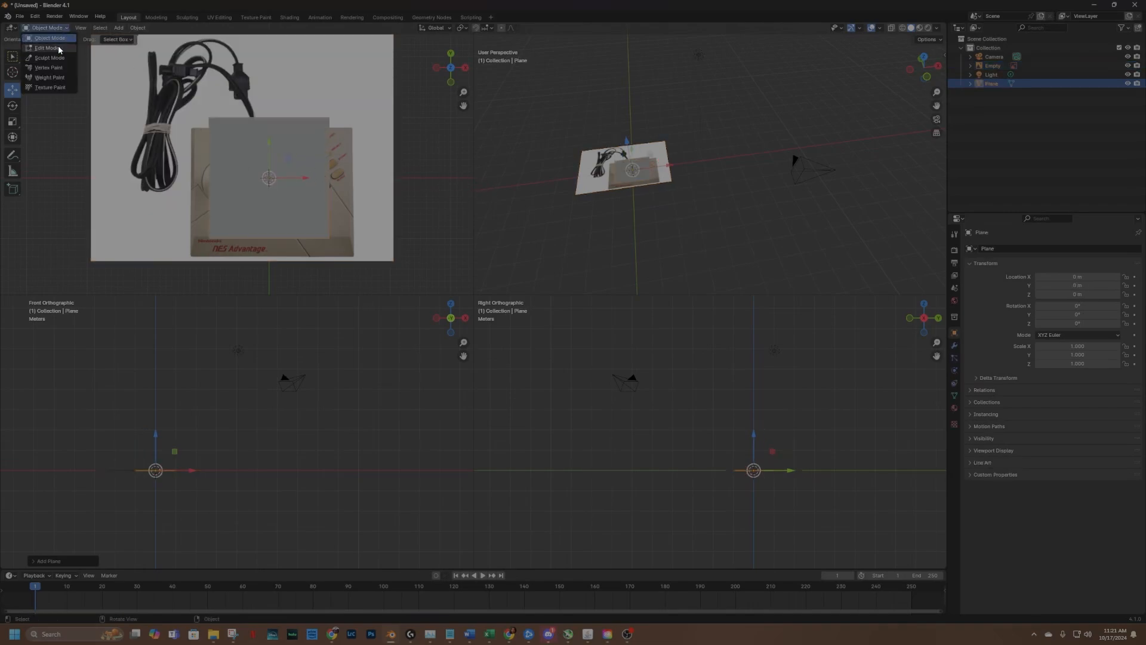
left_click(58, 48)
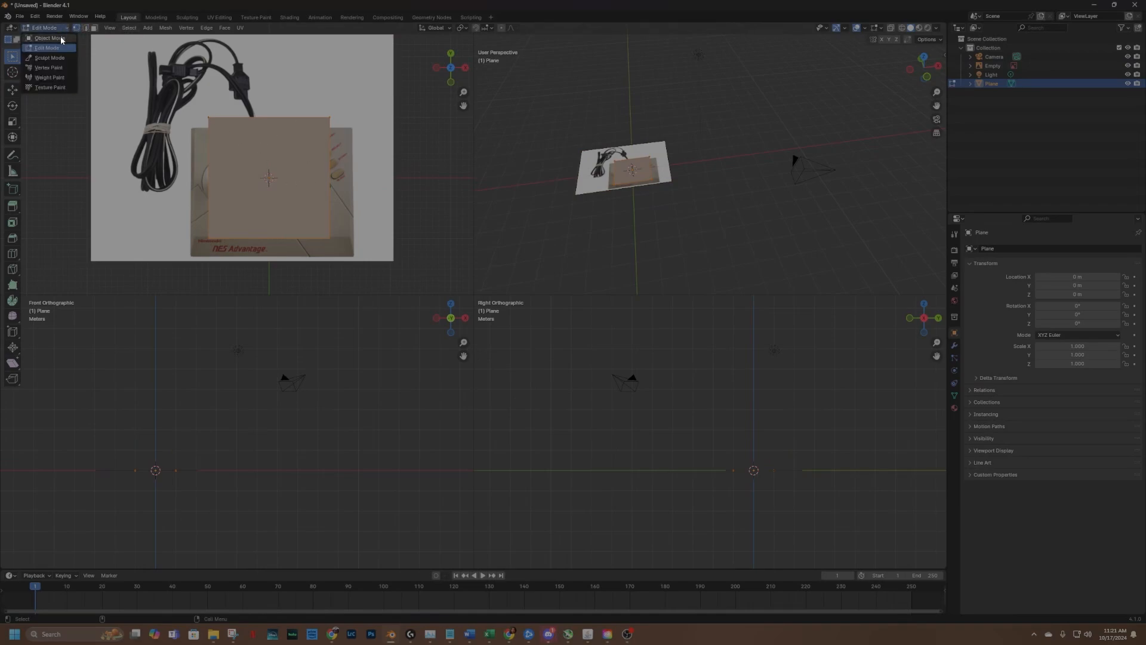
left_click(60, 37)
left_click(357, 73)
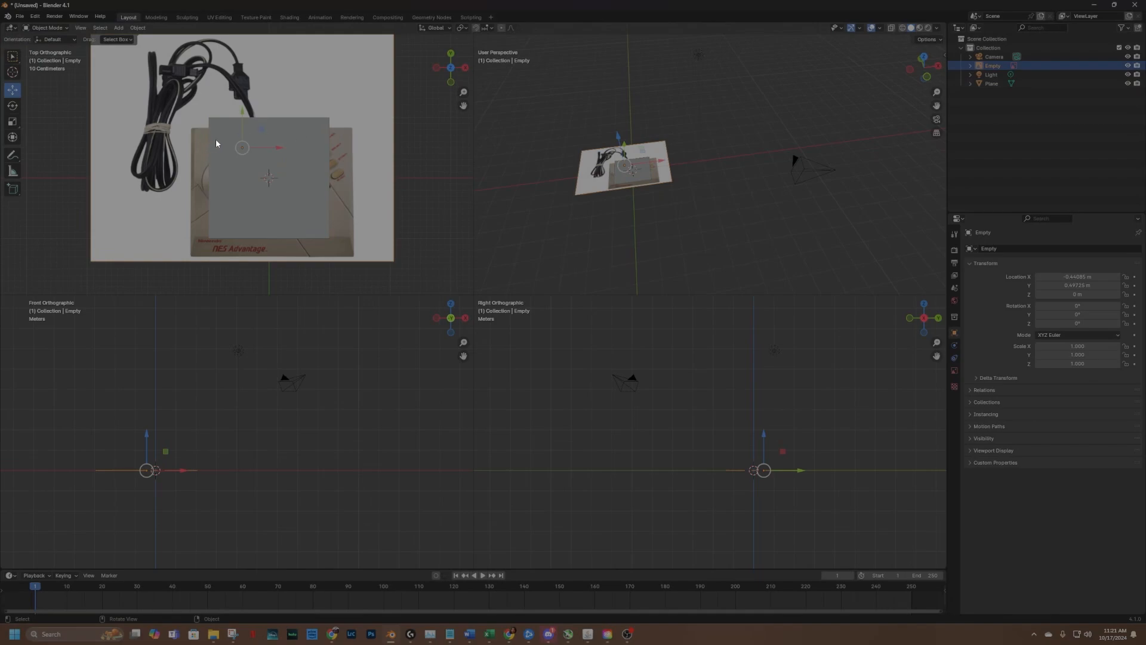
left_click(317, 153)
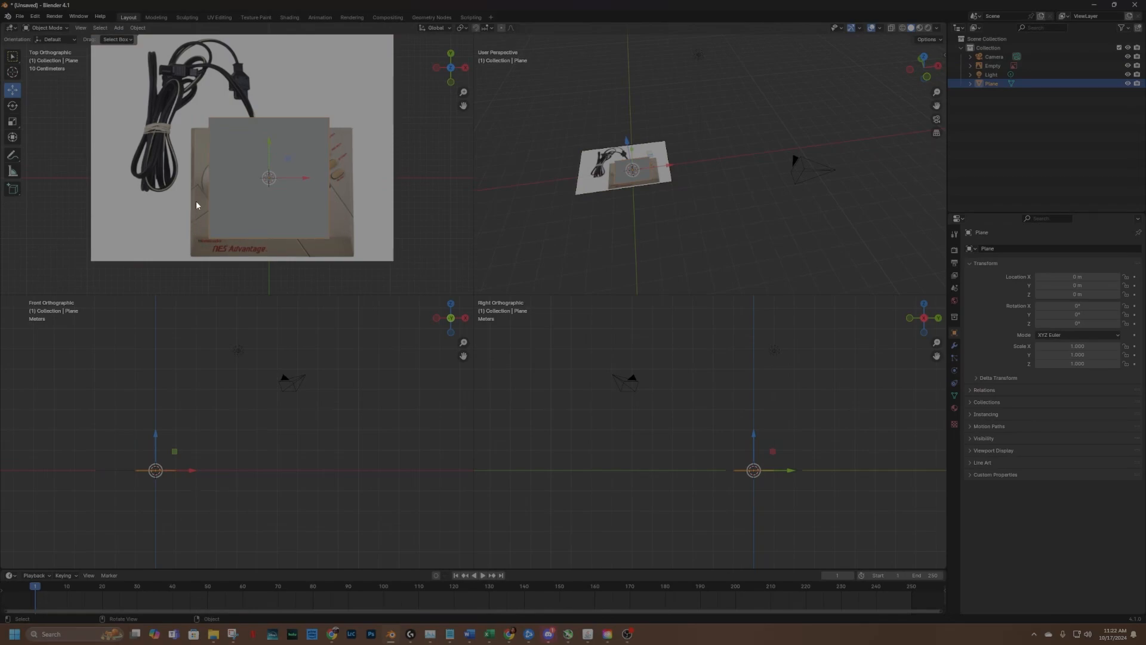
Scale the plane to about 1.22 in X and 0.75 in Y, and shift it slightly to sit over the controller body.
left_click(12, 121)
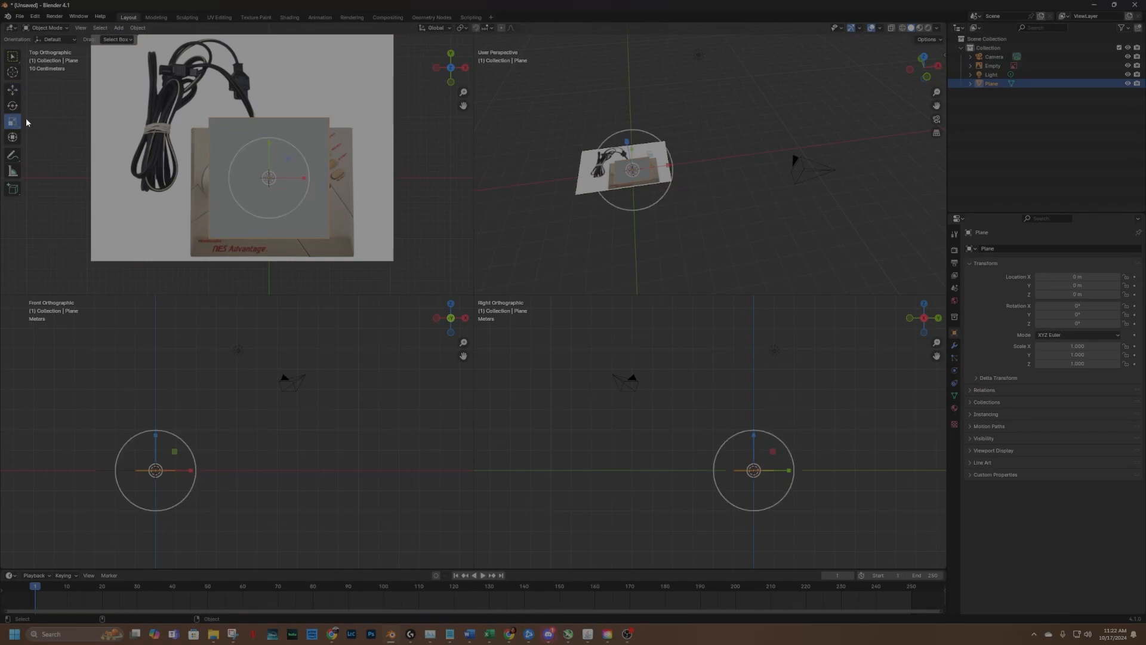
left_click_drag(270, 144, 304, 181)
left_click(18, 90)
left_click(12, 122)
left_click(12, 89)
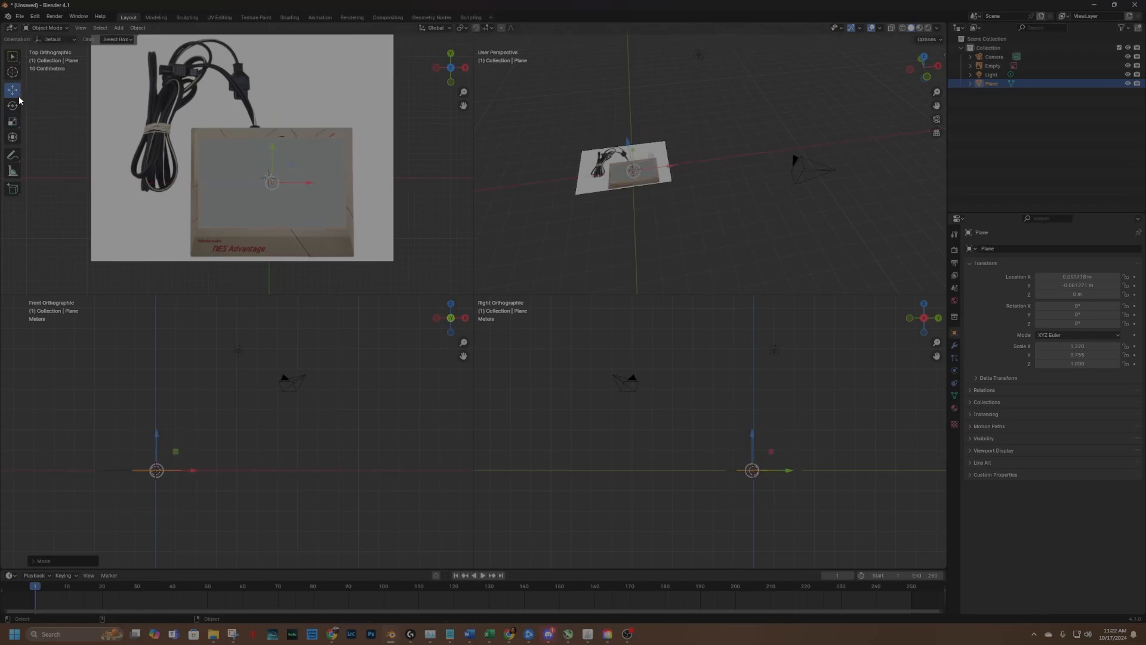
Enlarge the plane to about 1.28 in X and 0.90 in Y to match the controller body, and enable X-ray display.
left_click(12, 120)
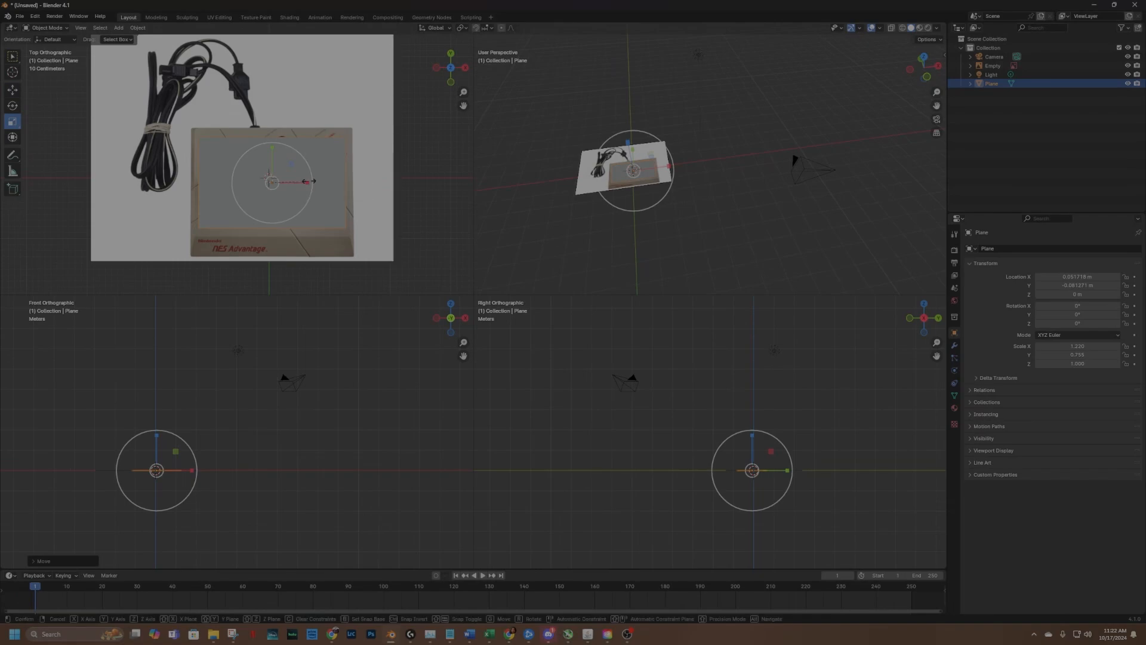
left_click_drag(305, 184, 308, 181)
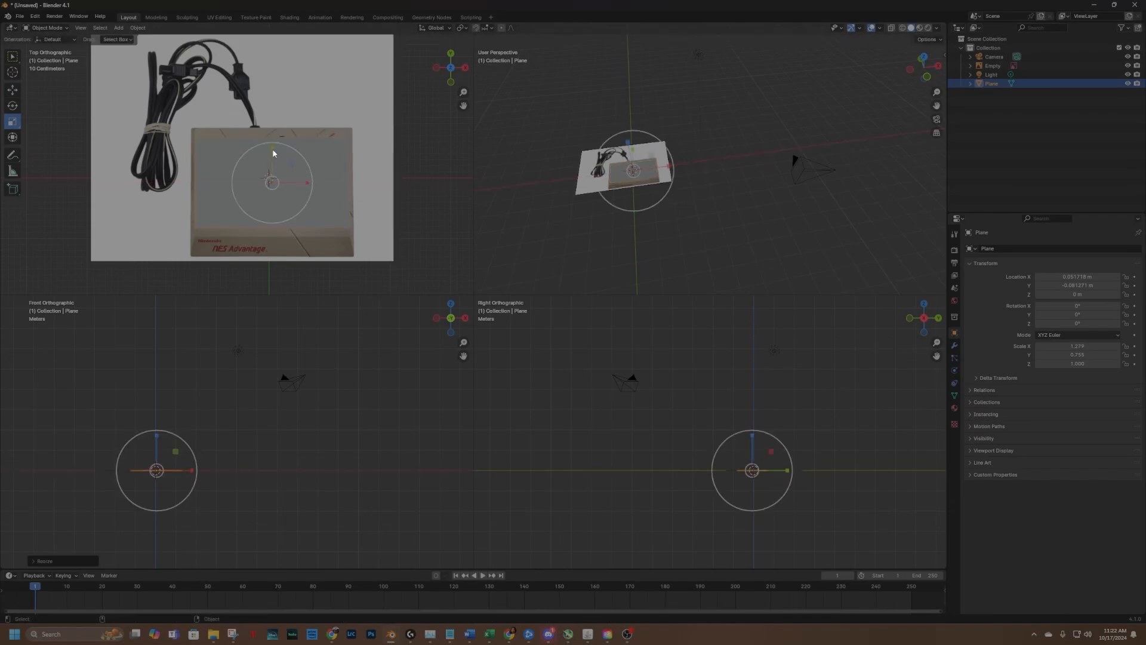
left_click_drag(272, 145, 274, 140)
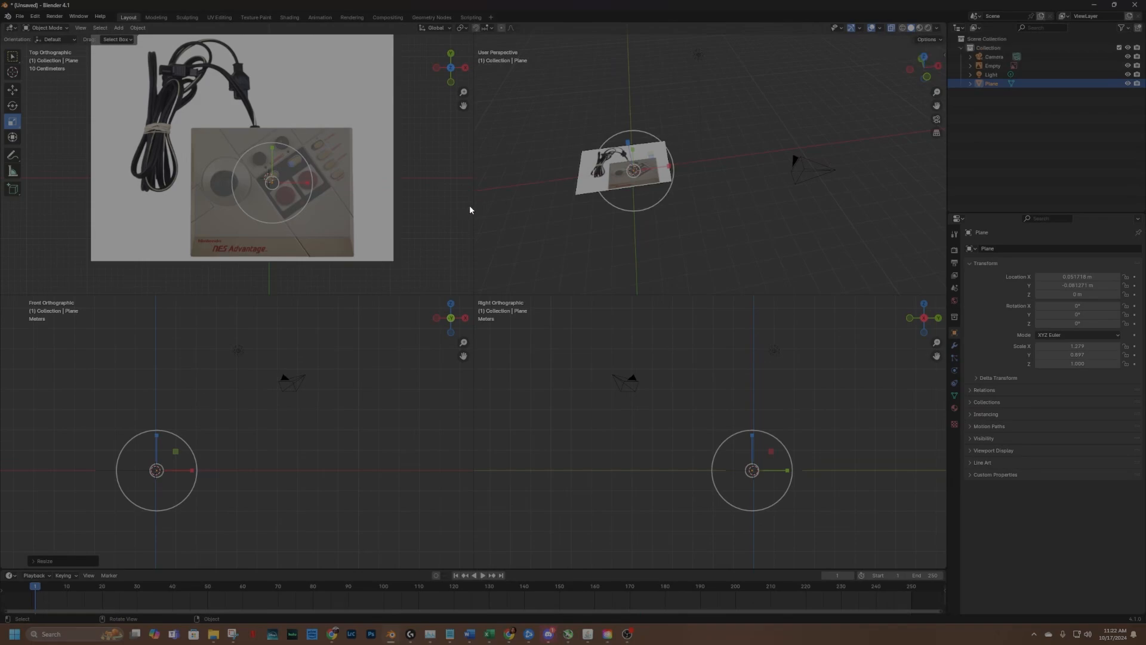
left_click(889, 28)
left_click(889, 29)
left_click(62, 28)
left_click(58, 45)
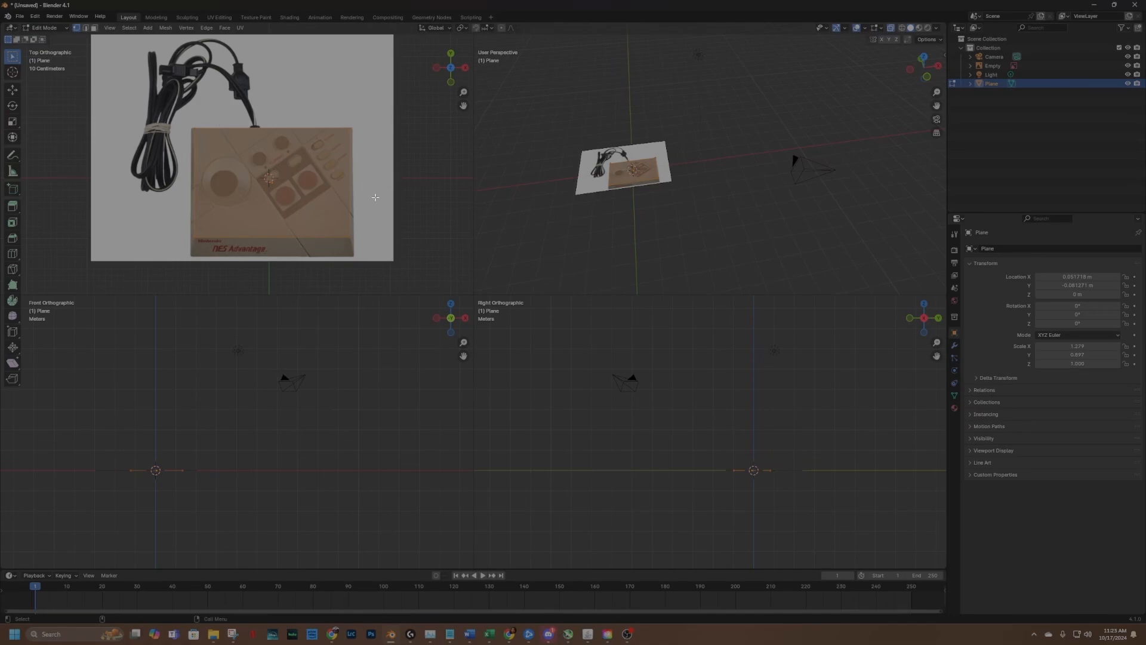
left_click(53, 28)
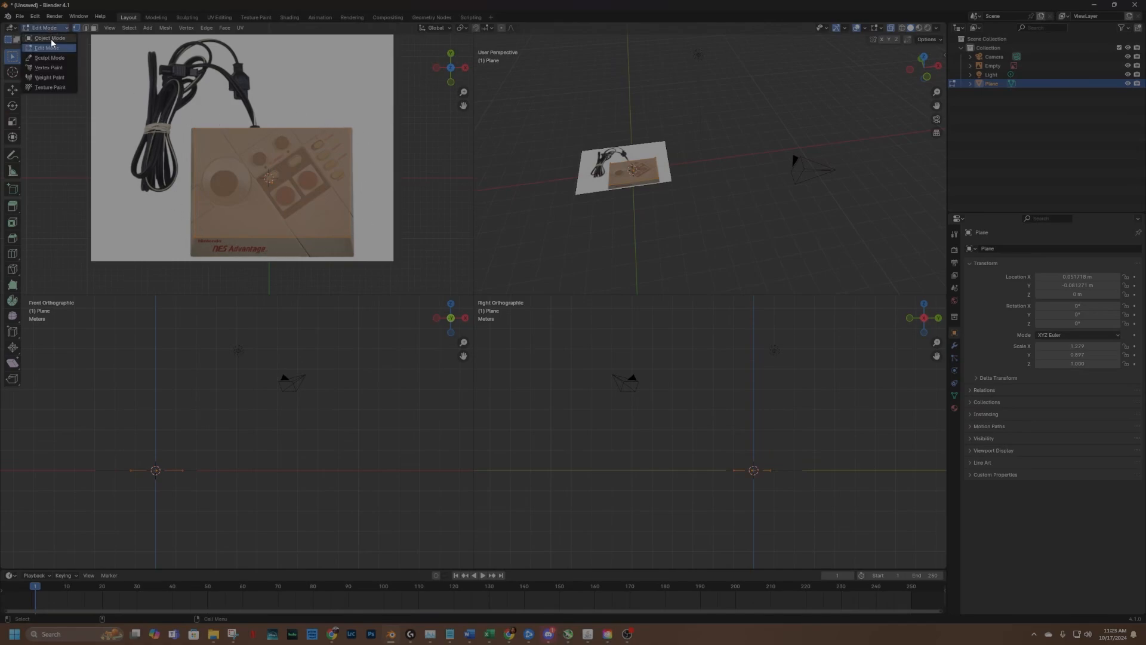
left_click(51, 38)
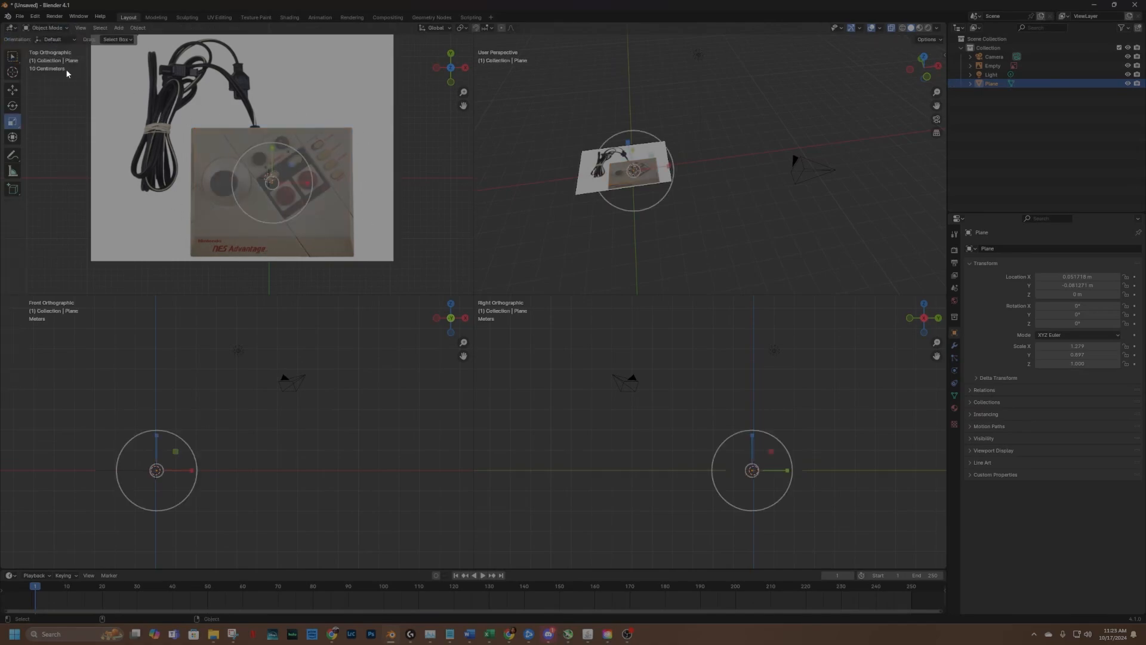
Add a mesh cylinder at the origin in Object Mode.
left_click(119, 28)
mouse_move(130, 39)
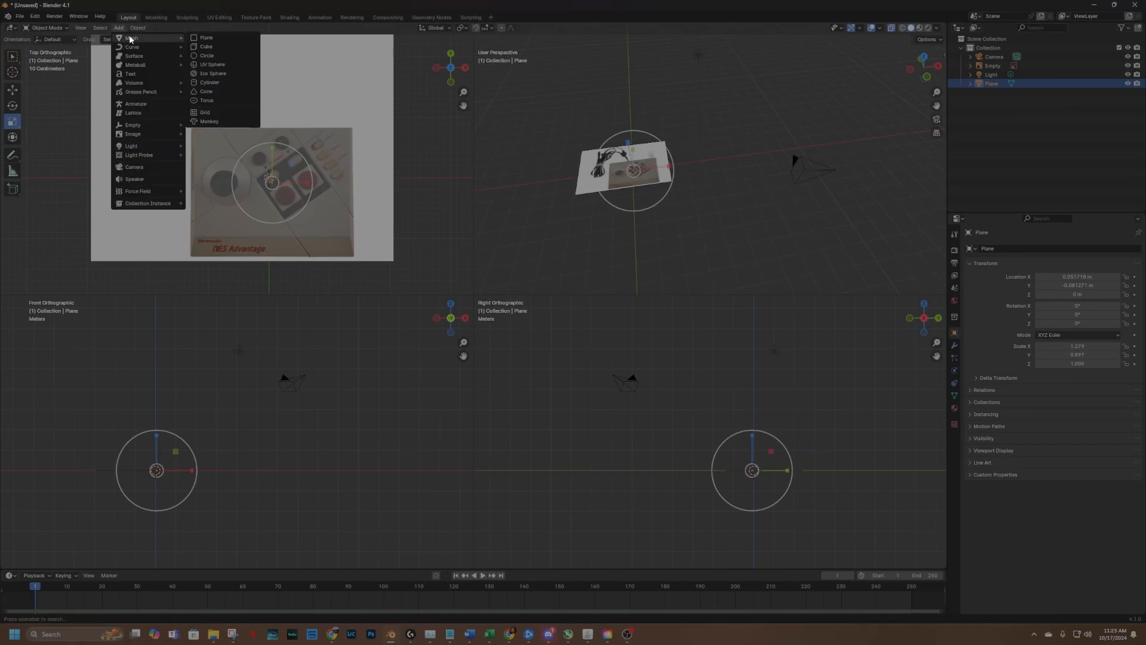
left_click(218, 82)
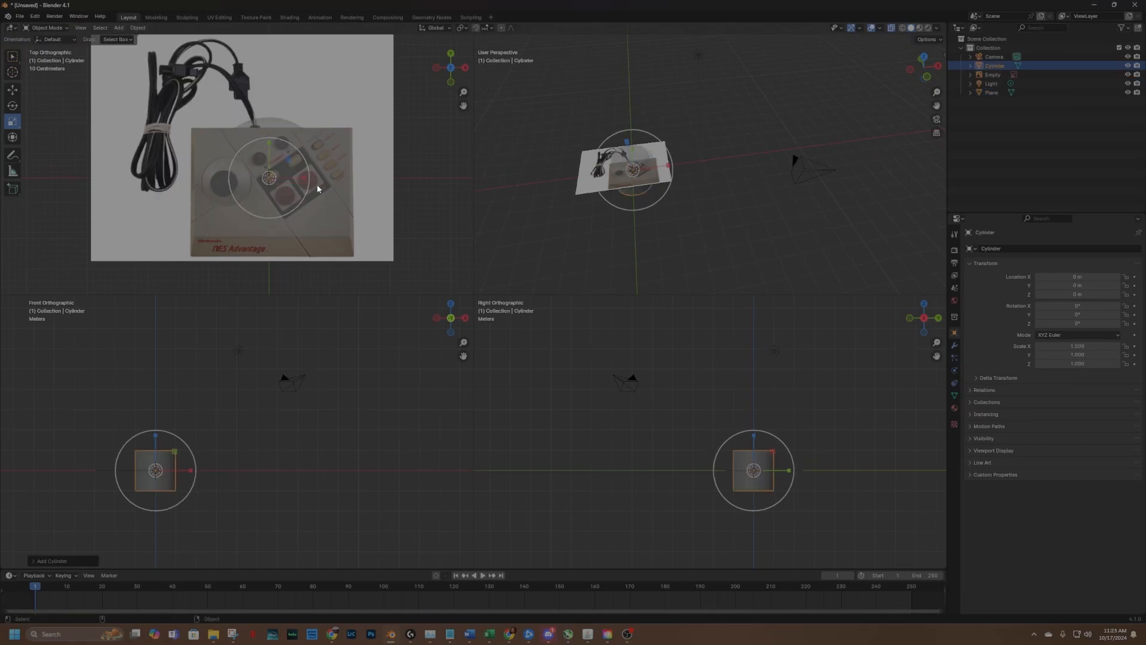
Try to stretch the cylinder to about 1.325 in X with X-ray display turned off.
left_click(891, 28)
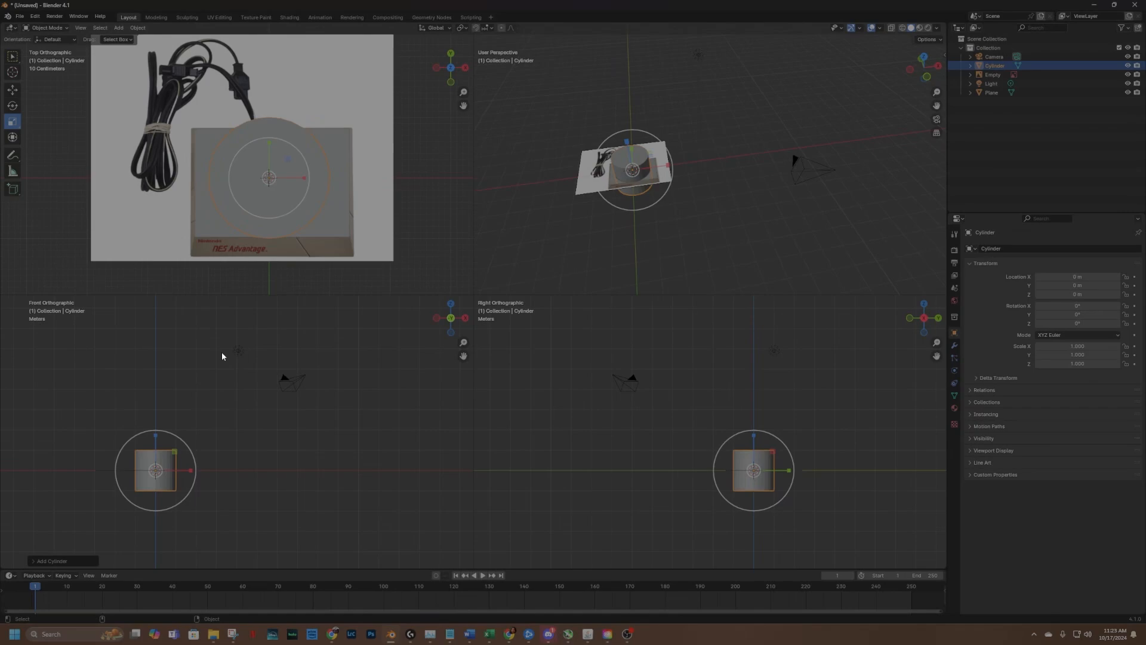
left_click(45, 560)
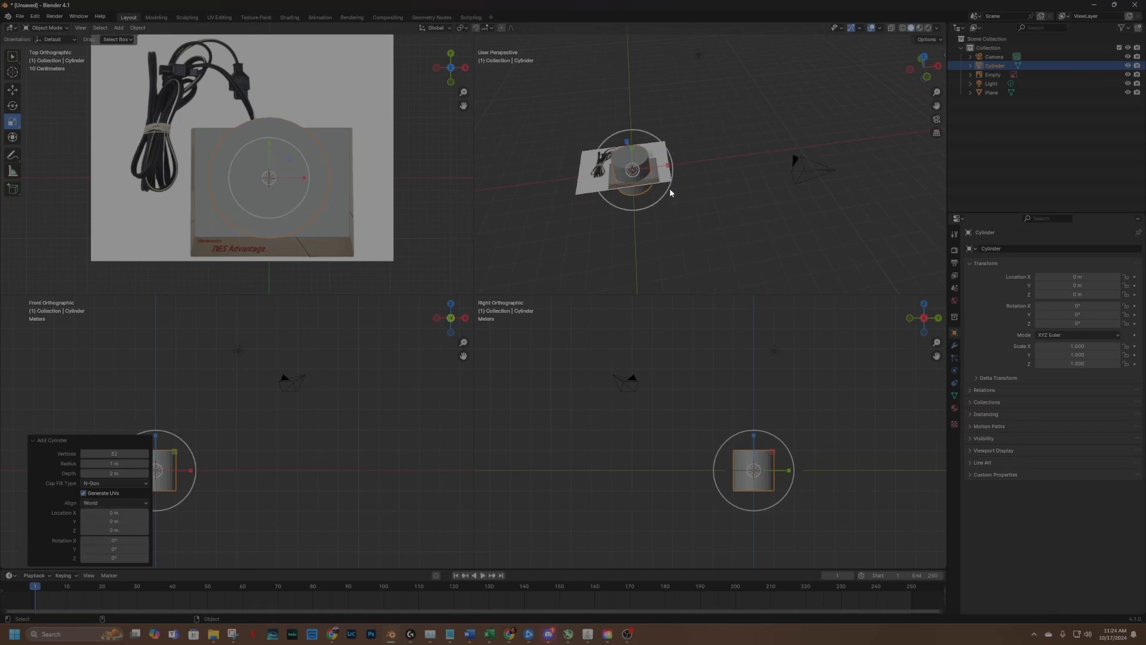
left_click_drag(670, 170, 685, 198)
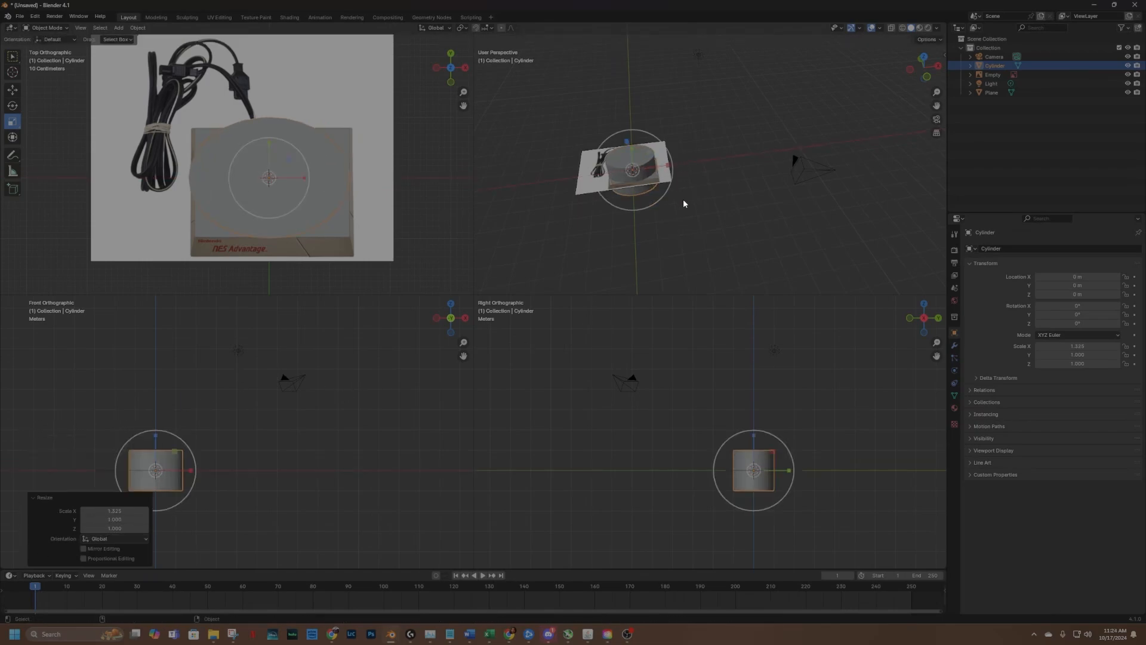
left_click(682, 209)
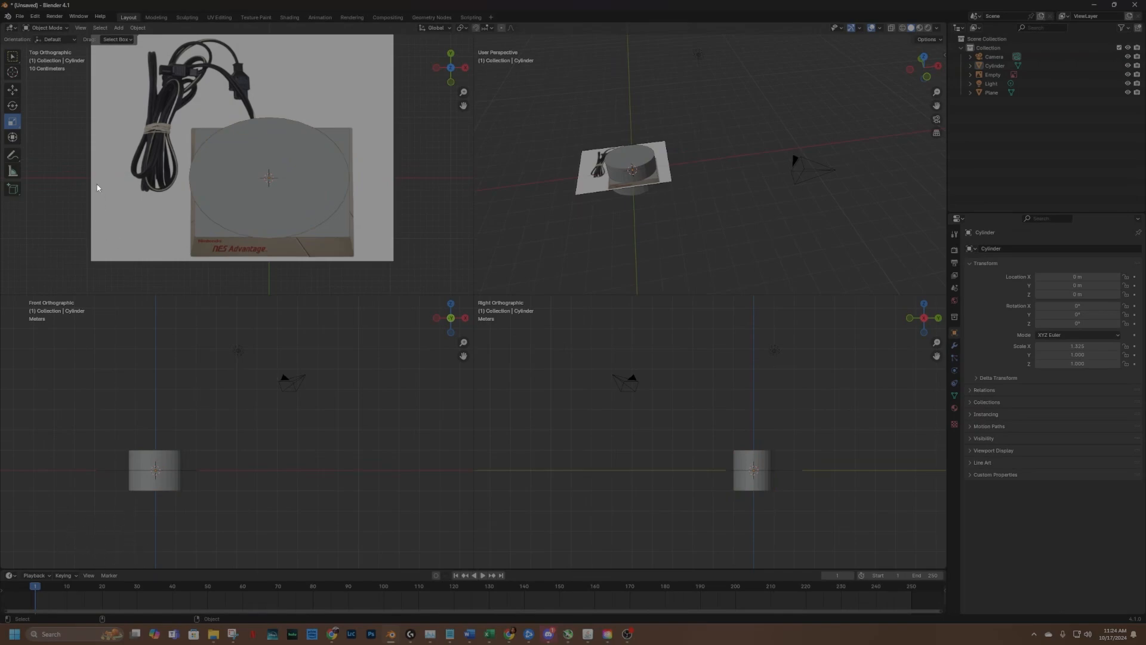
Undo the cylinder's stretch and its creation, leaving the plane over the controller.
key("ctrl+z")
key("ctrl+z")
key("ctrl+z")
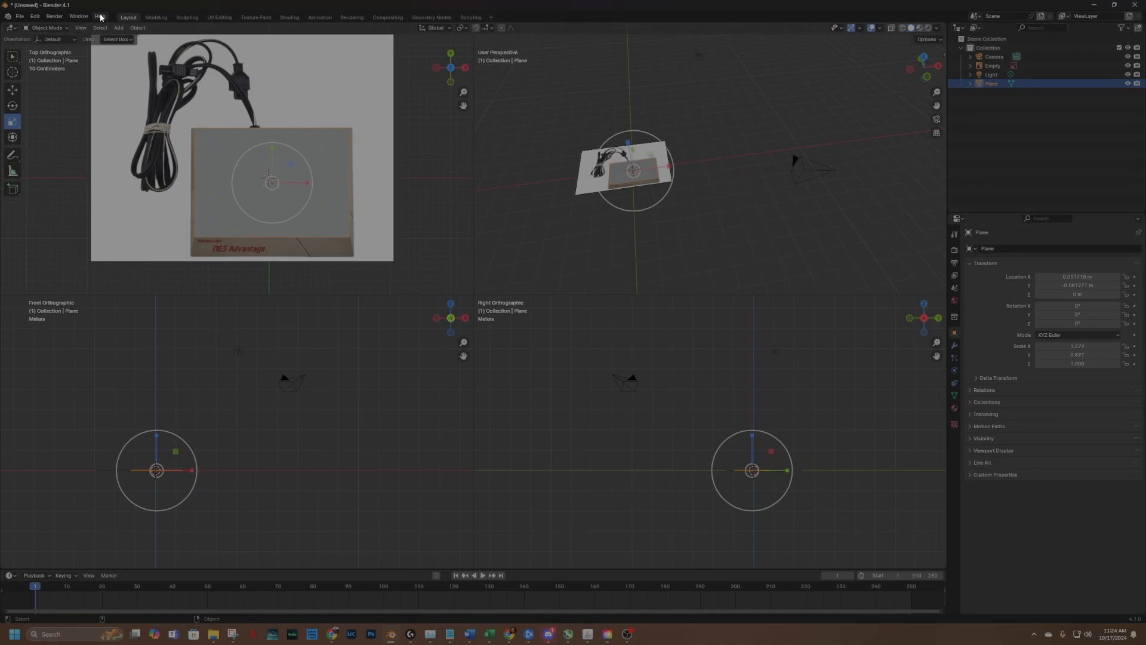
Add a mesh cylinder with 8 vertices, 1 m radius and 2 m depth at the origin.
left_click(120, 29)
mouse_move(124, 36)
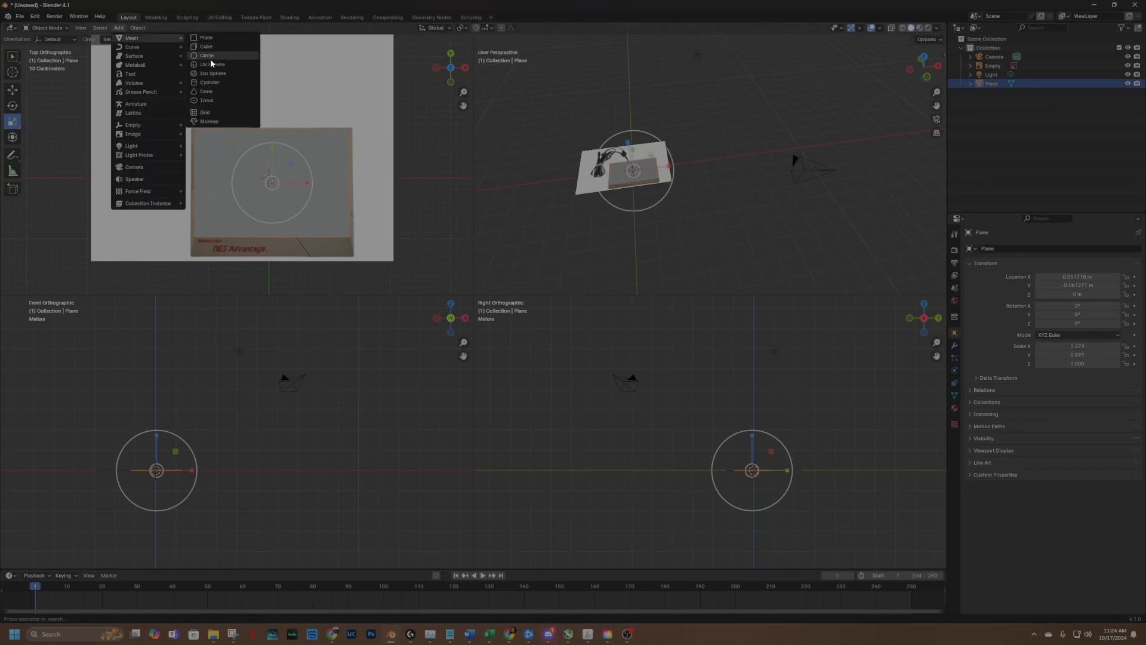
left_click(212, 84)
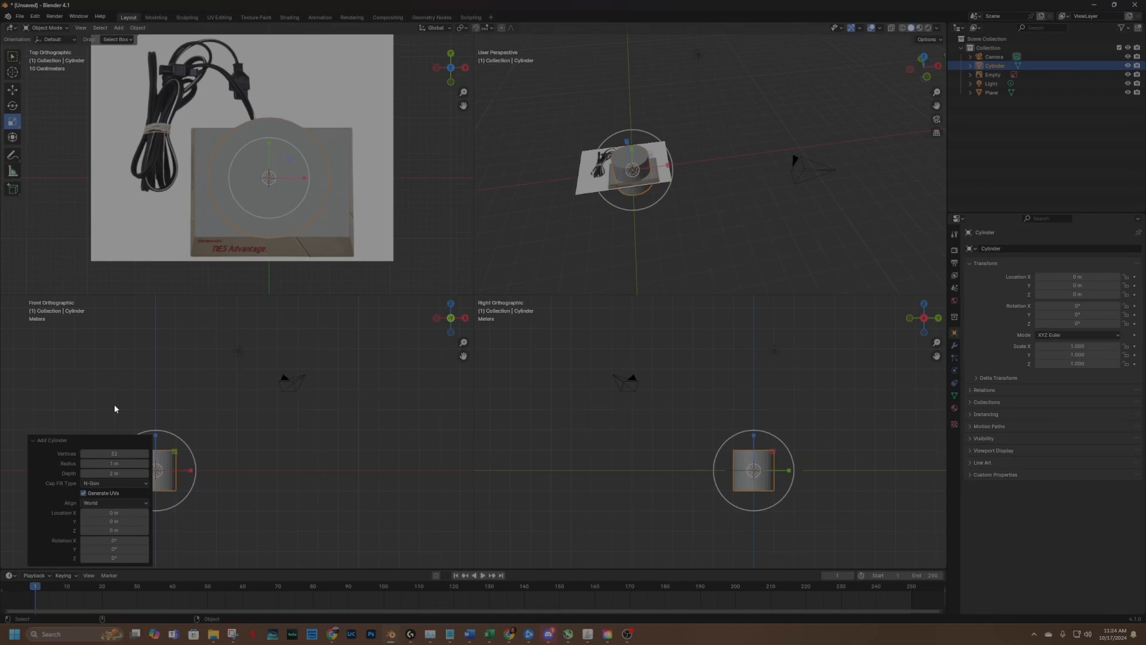
left_click(122, 454)
key("Return")
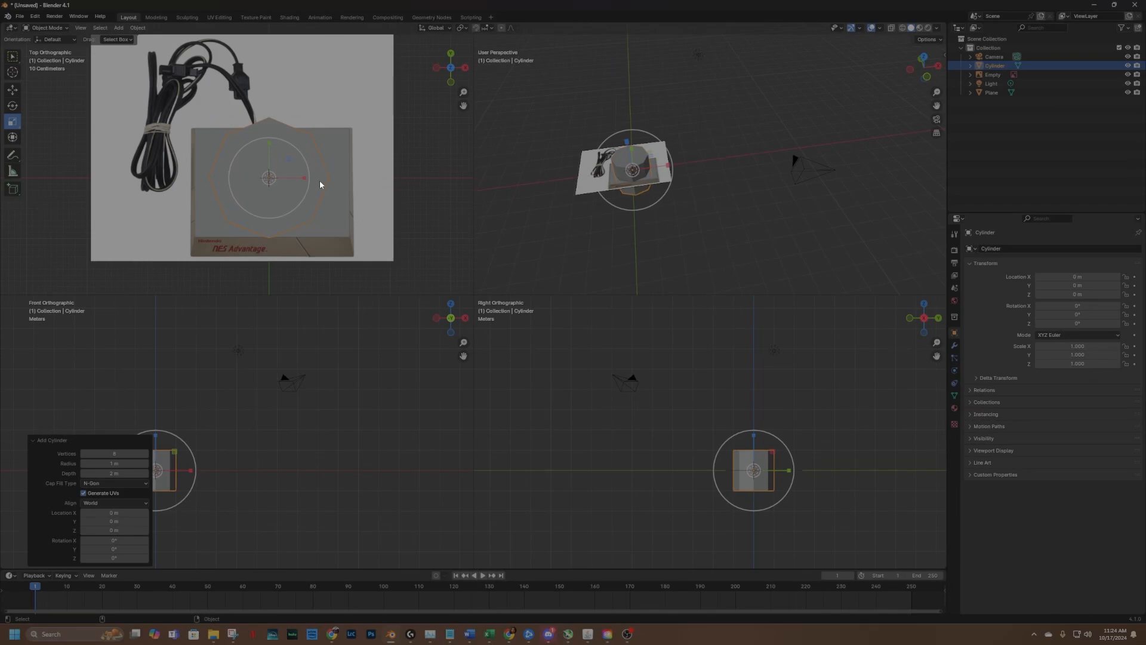
Hide the plane and the reference image to isolate the eight-sided cylinder.
left_click(18, 90)
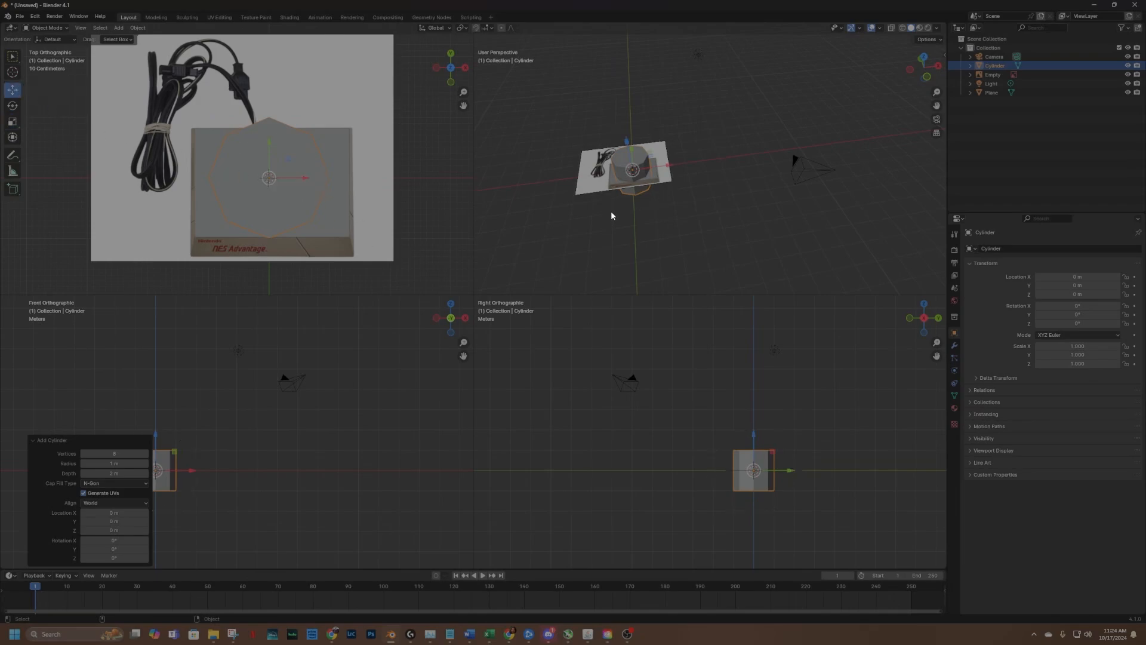
scroll(610, 211, "up", 3)
left_click_drag(922, 64, 884, 59)
left_click_drag(936, 105, 991, 138)
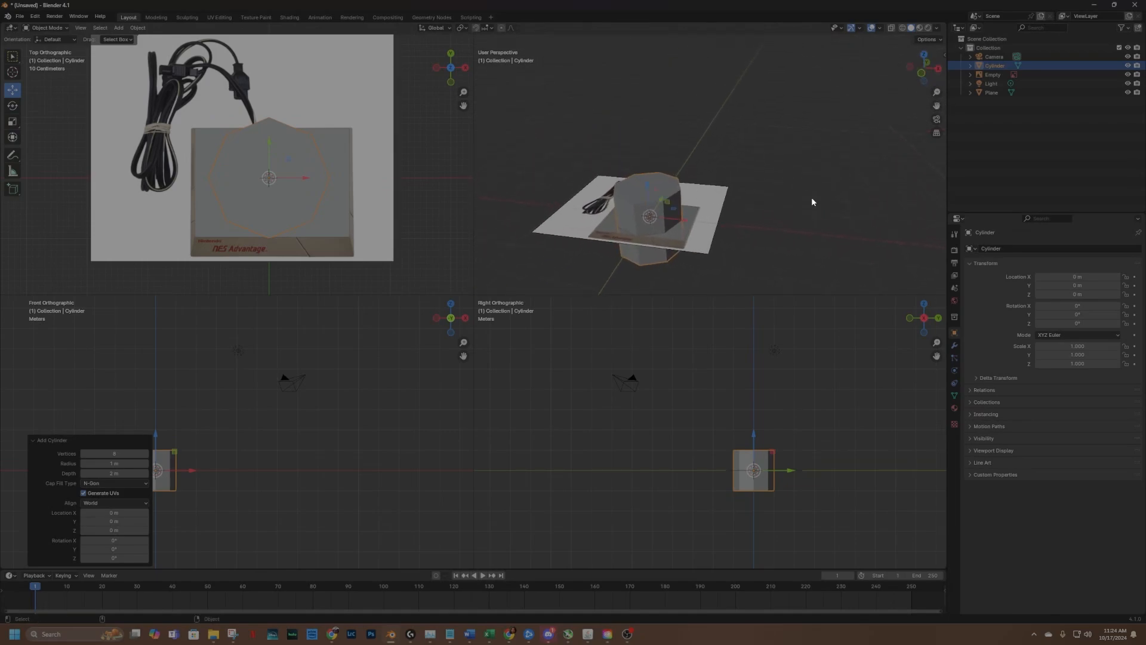
scroll(764, 202, "up", 2)
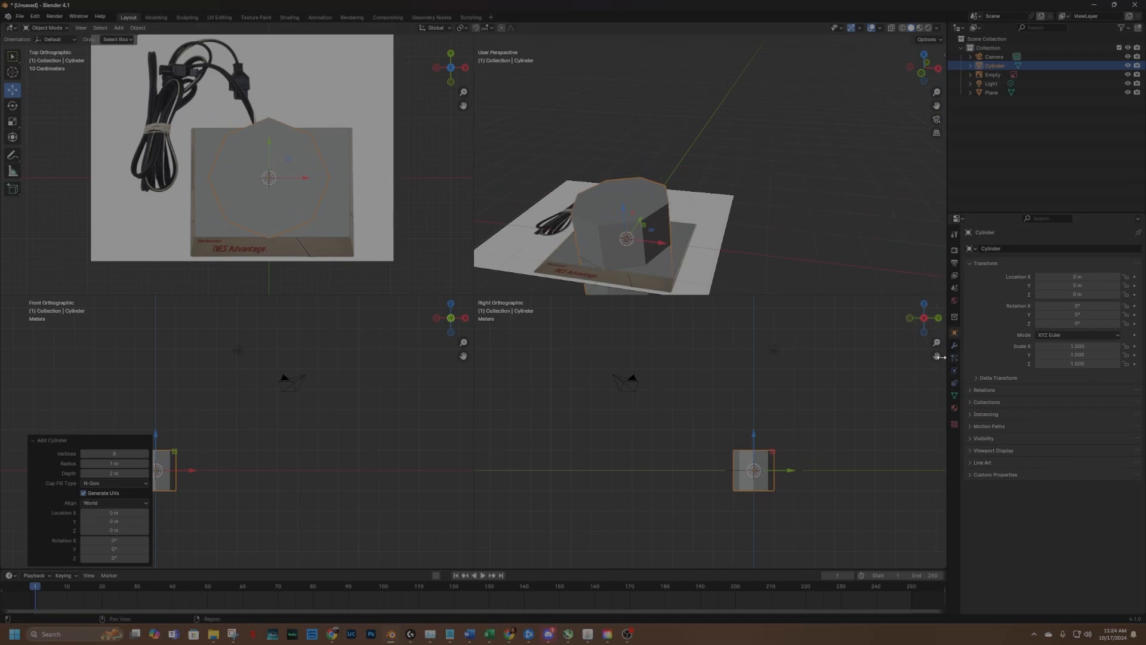
left_click(1127, 93)
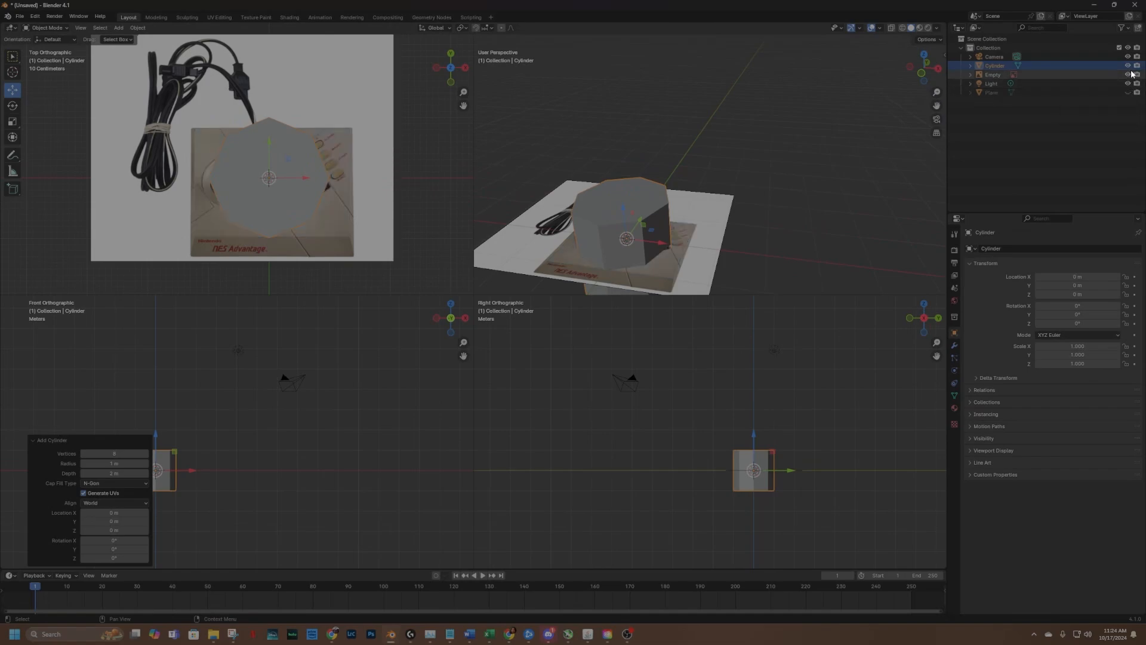
left_click(1128, 74)
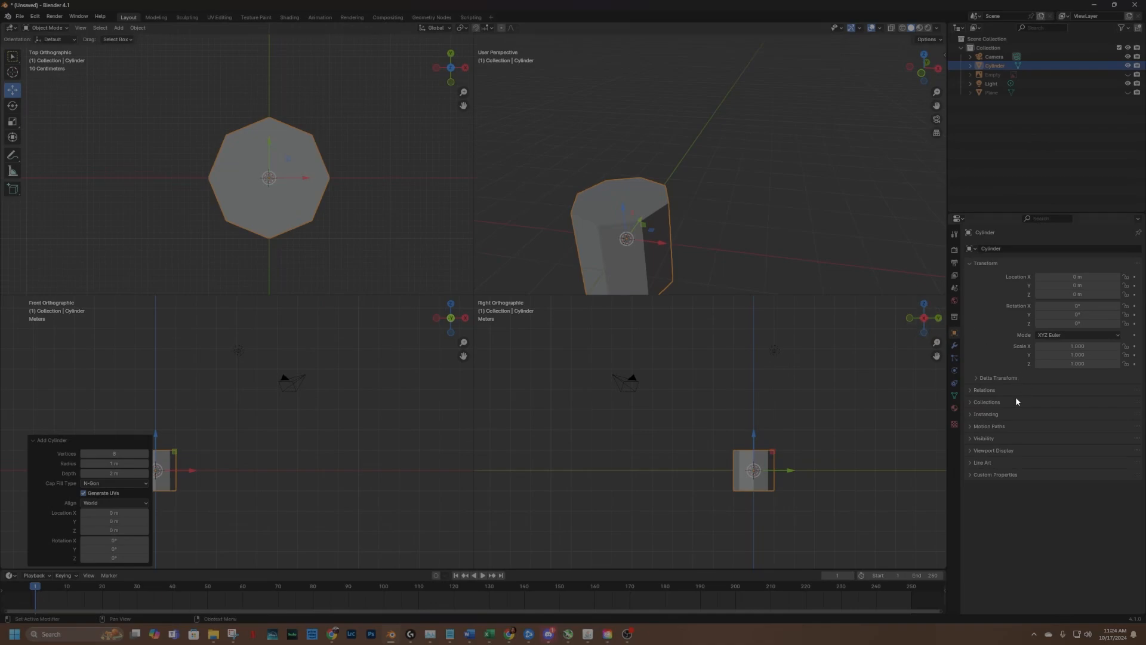
Add a Subdivision Surface modifier to the cylinder with viewport and render levels set to 3.
left_click(955, 346)
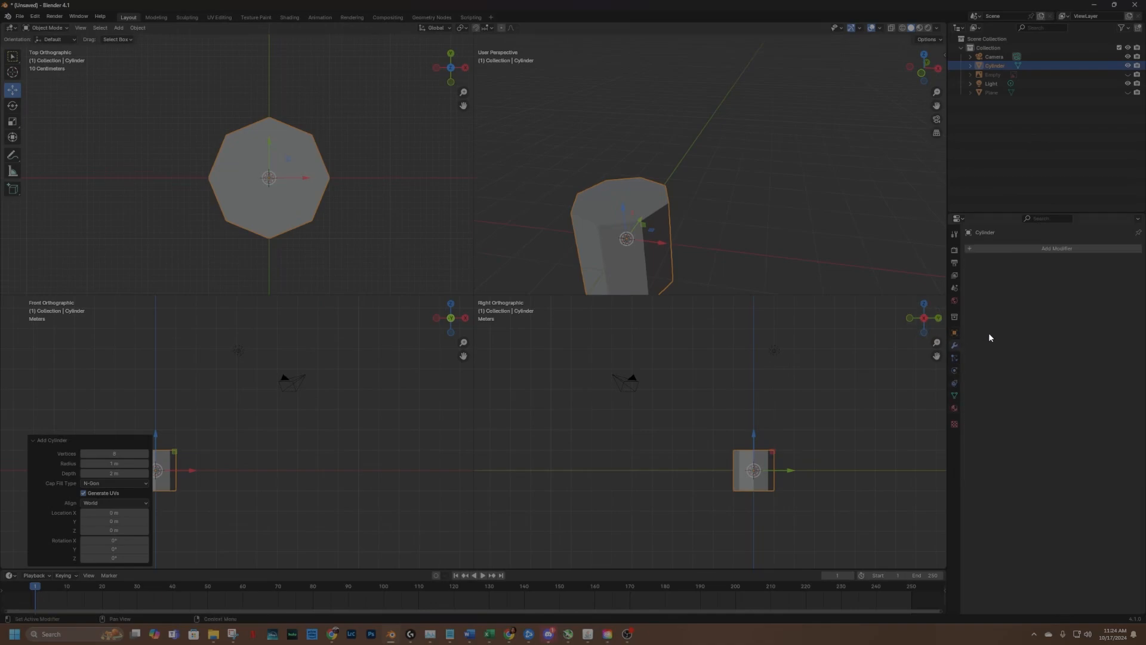
left_click(1012, 256)
mouse_move(1003, 278)
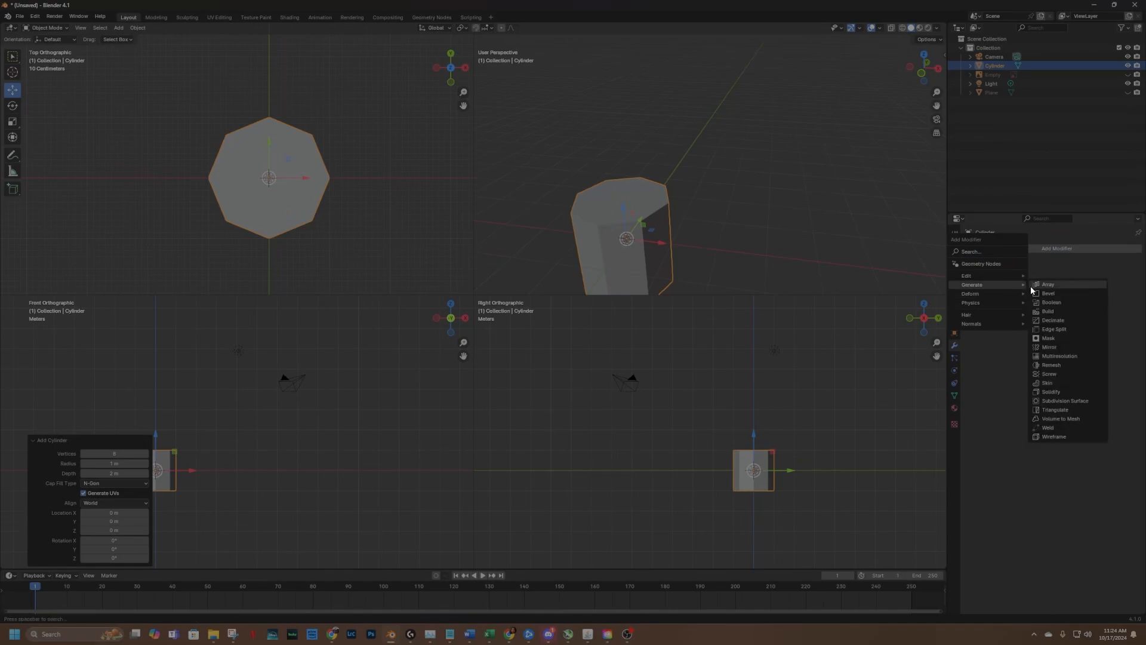
left_click(1049, 400)
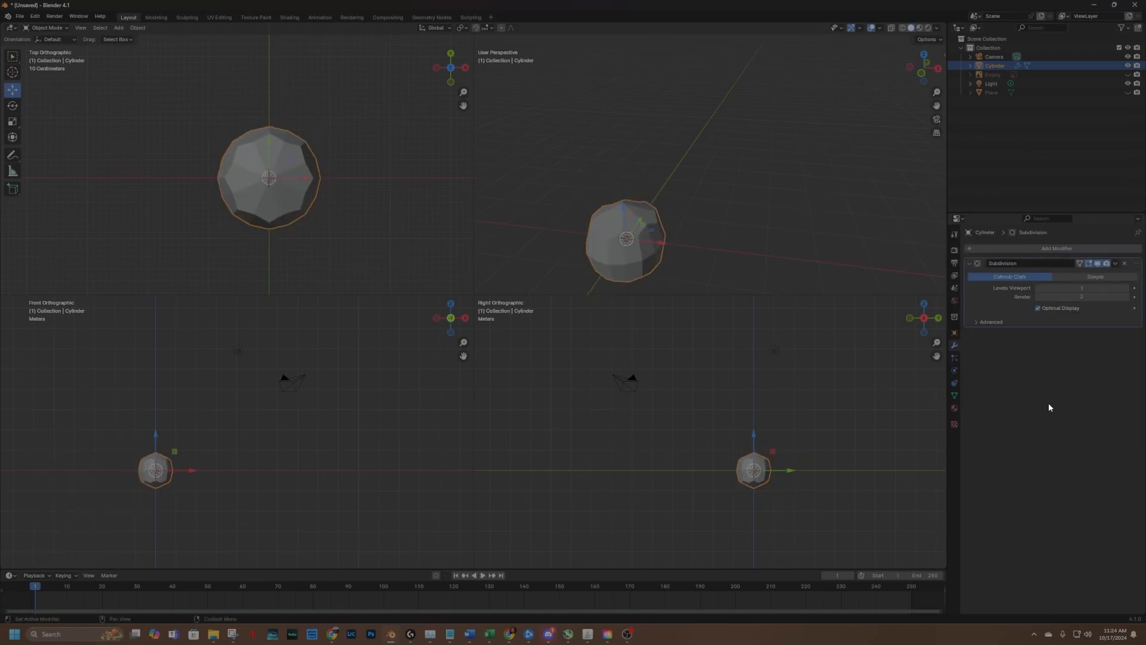
left_click(1127, 288)
left_click(1126, 288)
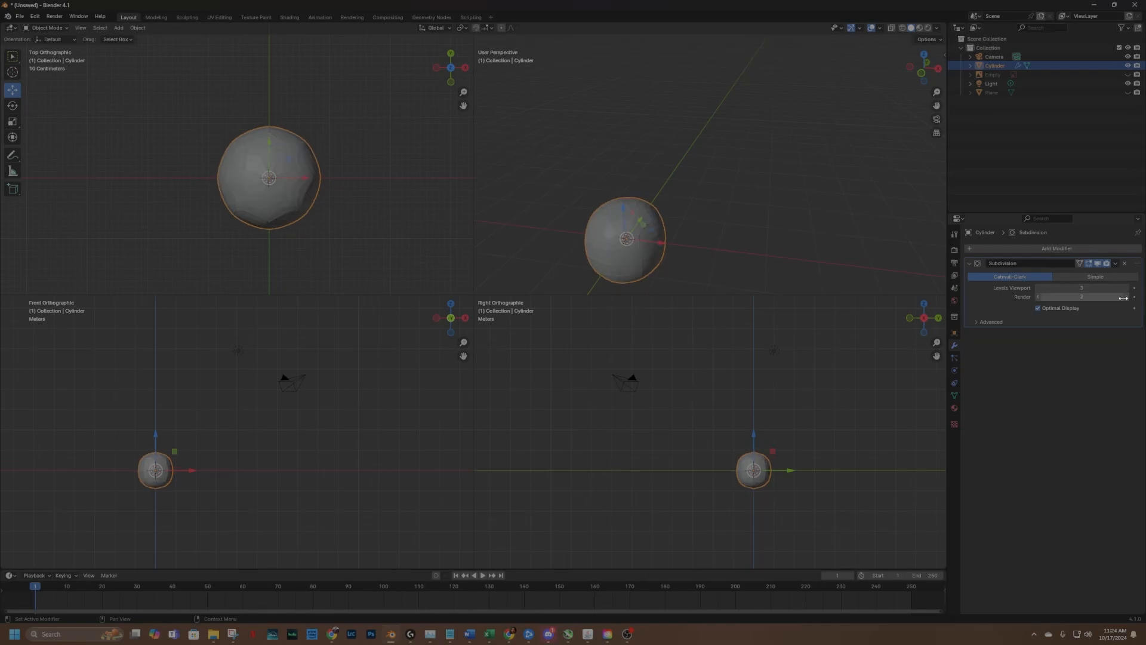
left_click(1125, 297)
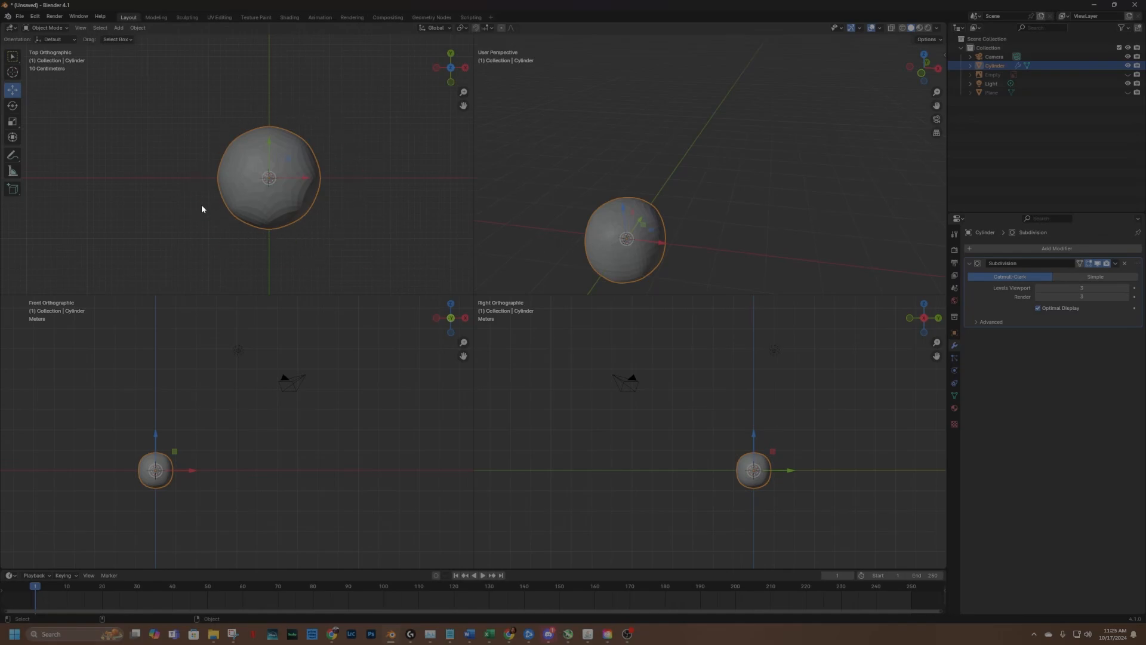
Add two loop cuts around the cylinder in Edit Mode, one close to its upper end and one close to its lower end.
left_click(45, 28)
left_click(43, 71)
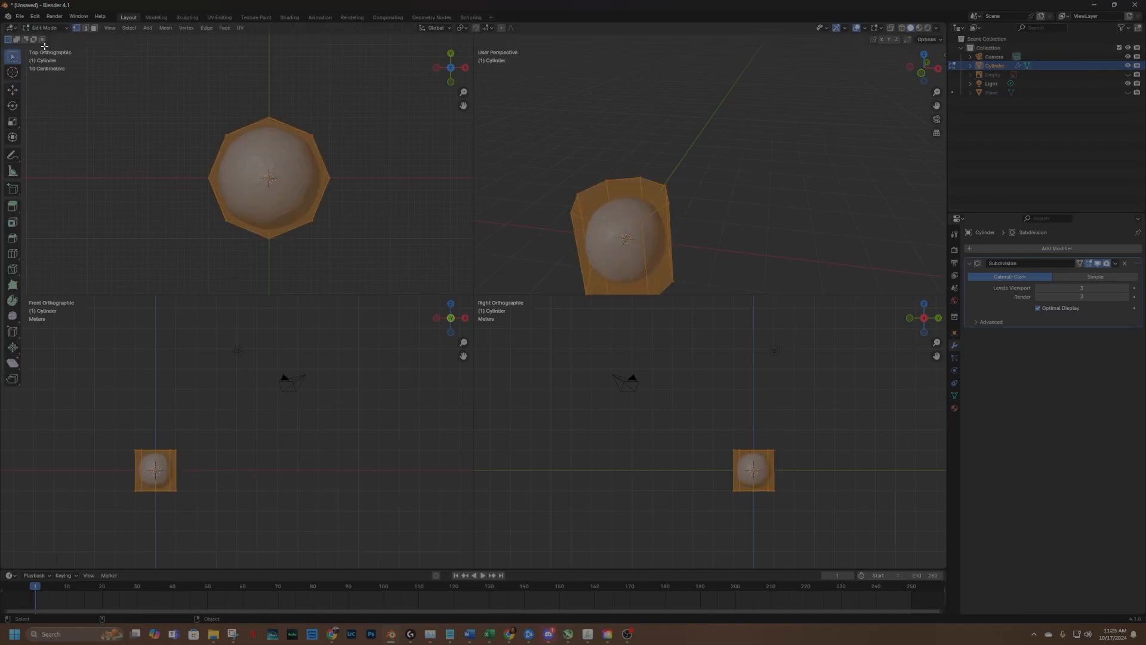
left_click(12, 253)
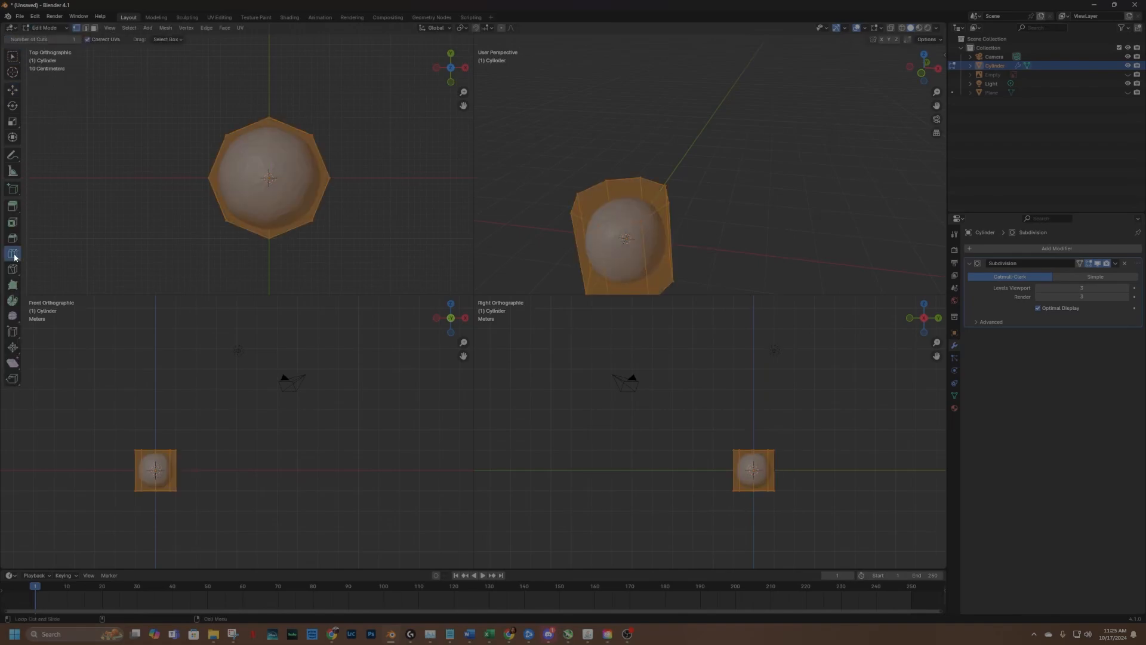
left_click(588, 254)
left_click_drag(588, 254, 583, 214)
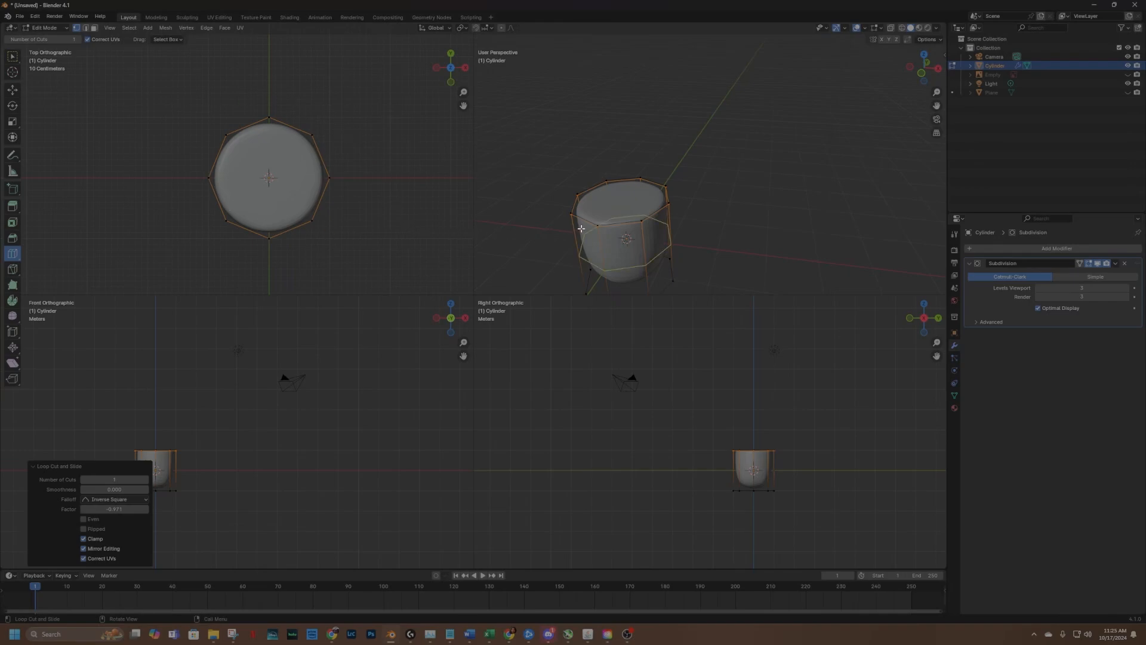
left_click_drag(599, 241, 610, 254)
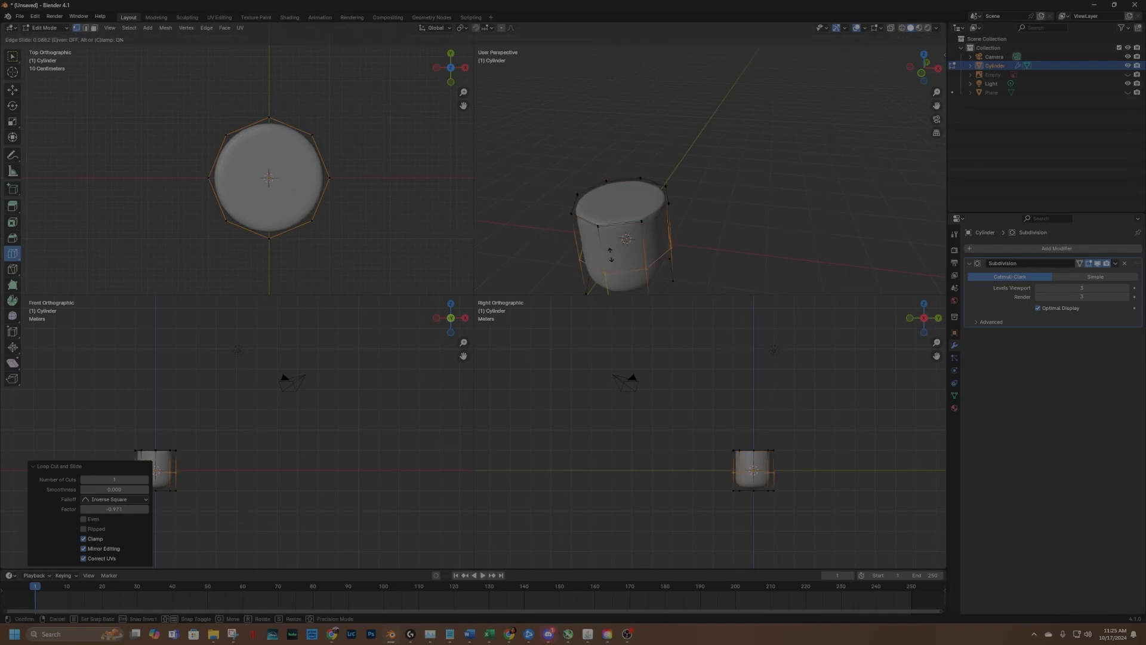
left_click(615, 285)
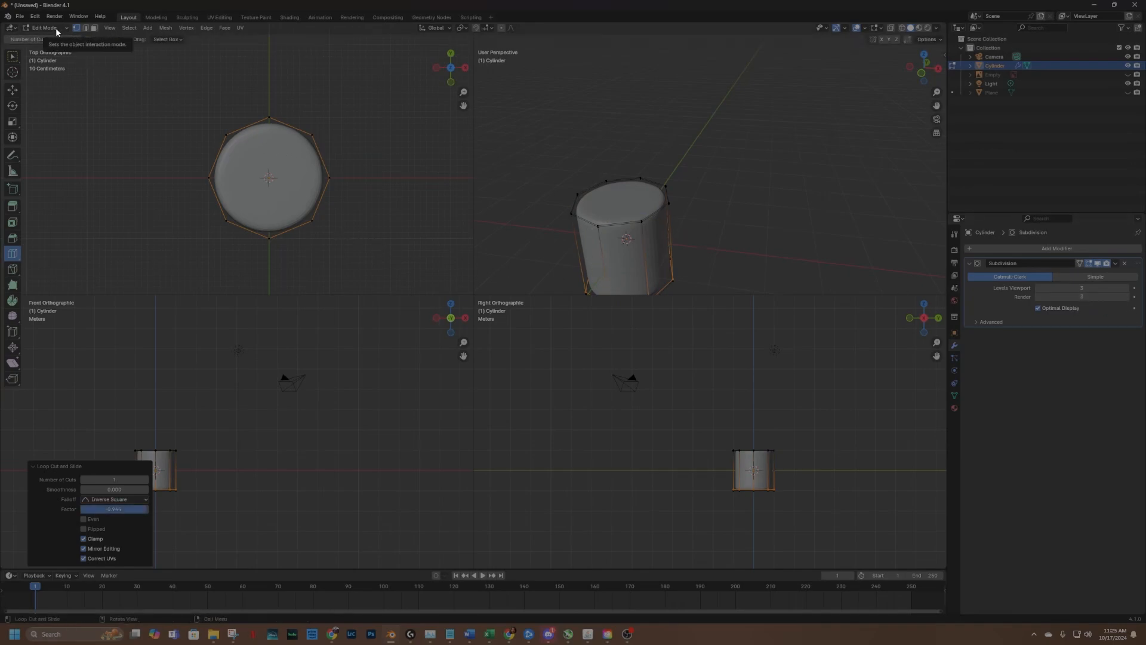
Undo the loop cuts and the Subdivision modifier in Object Mode, and show the plane and reference image again.
key("Tab")
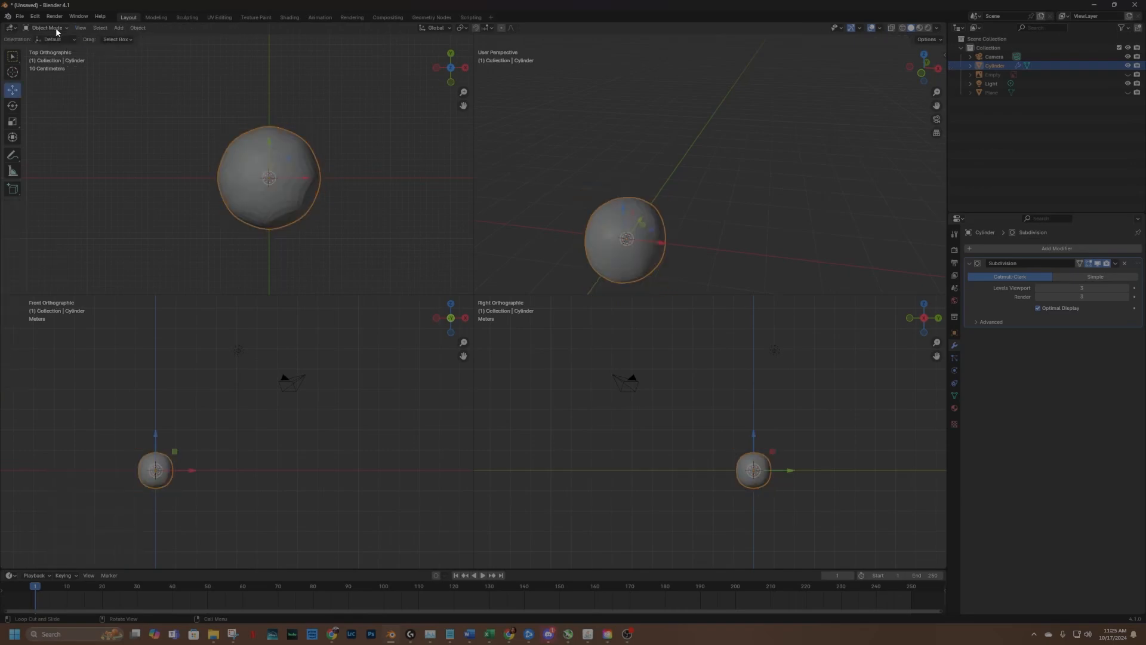
key("ctrl+z")
key("ctrl+z")
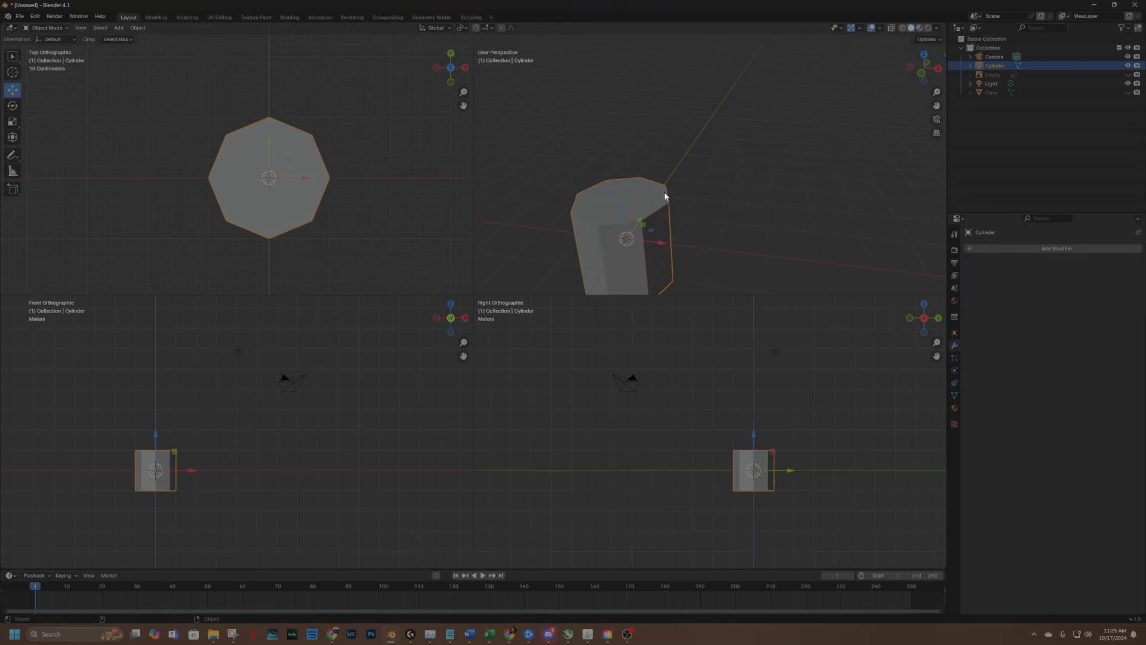
left_click(1128, 94)
left_click(1128, 74)
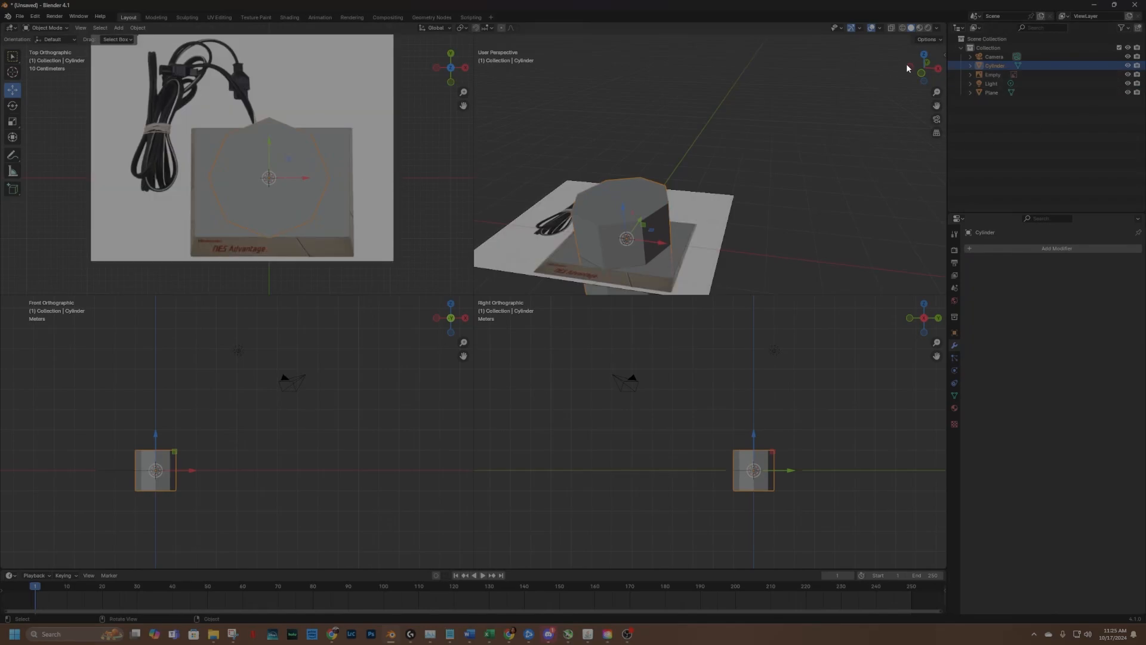
Enable X-ray, scale the cylinder to about half in X and Y, and move it about -0.69 m in X and -0.06 m in Y onto the joystick.
left_click(891, 27)
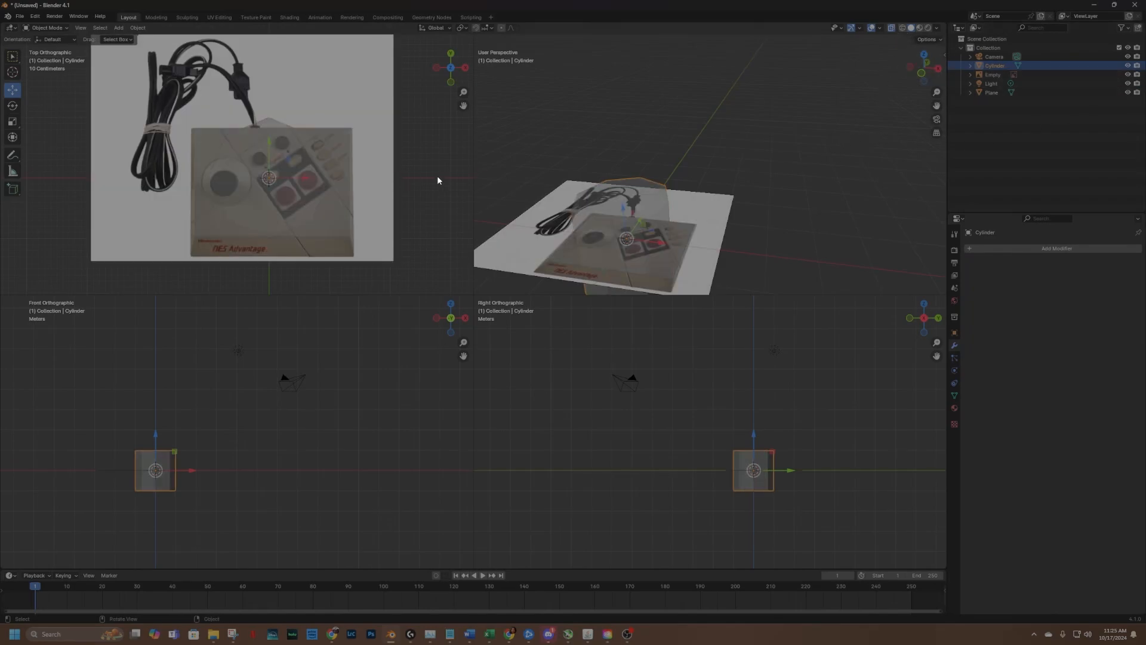
left_click(12, 121)
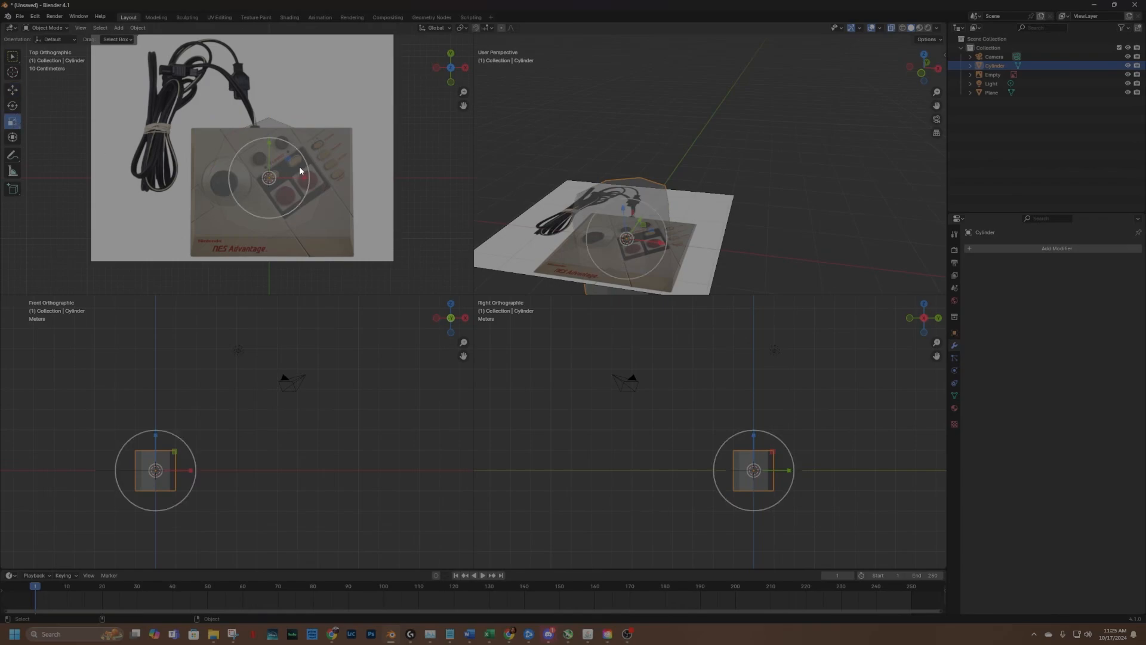
left_click_drag(291, 160, 243, 163)
left_click(13, 89)
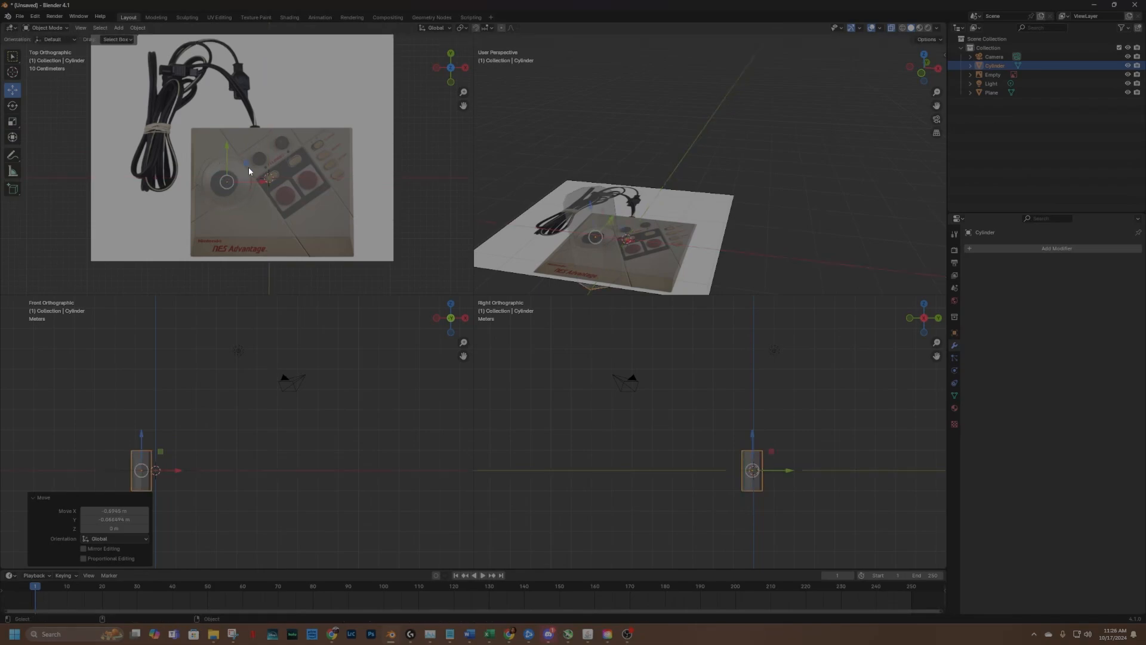
Fit the cylinder to the joystick's round base by scaling it in X and Y by about 0.84, followed by about 1.04.
left_click(13, 121)
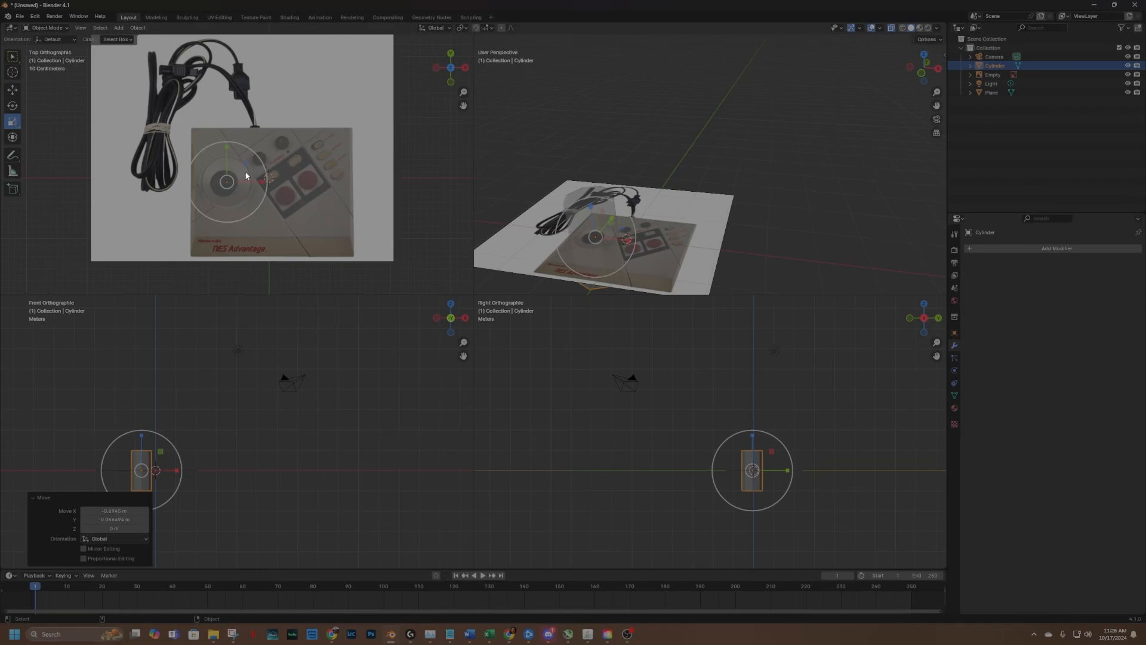
key("s")
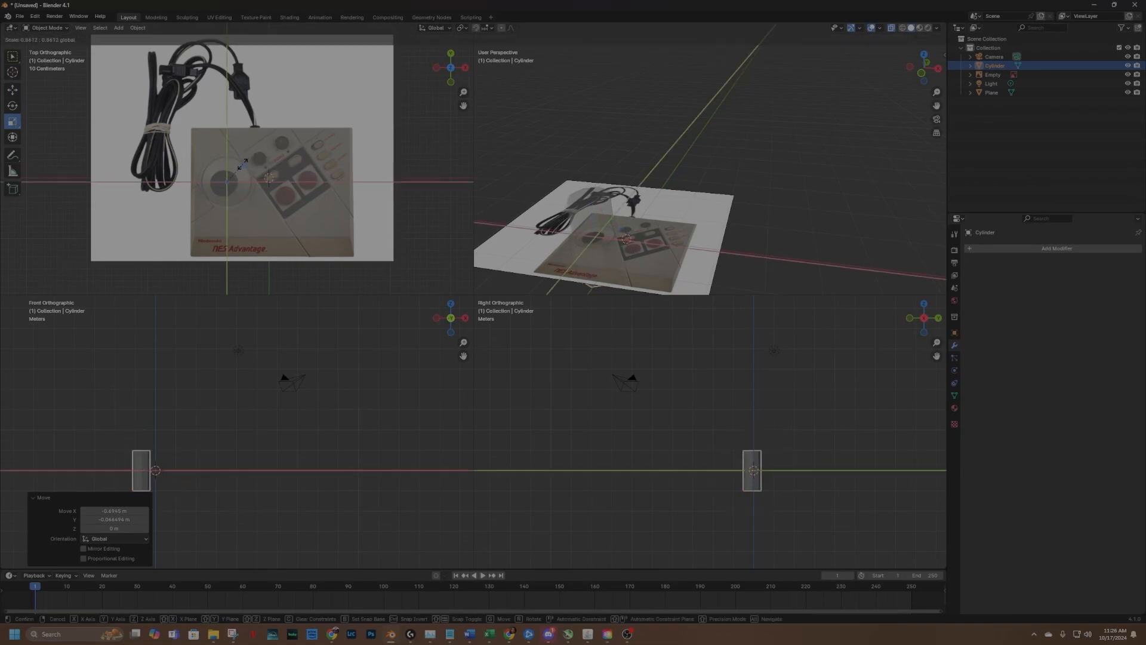
left_click(243, 163)
scroll(246, 183, "up", 6)
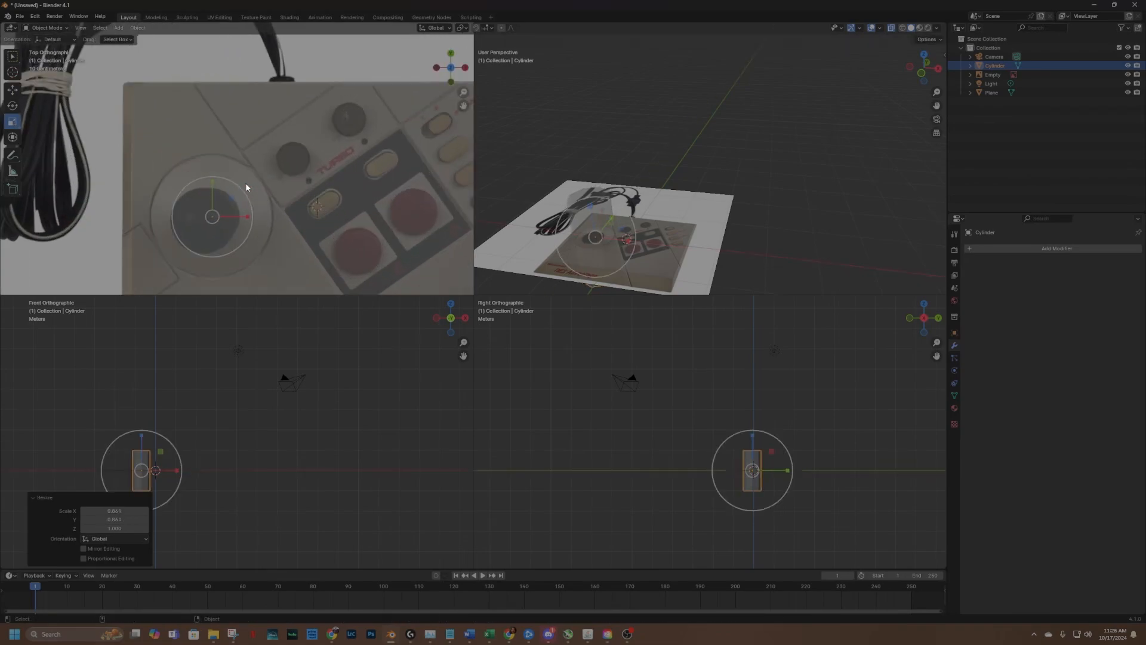
scroll(317, 157, "down", 4)
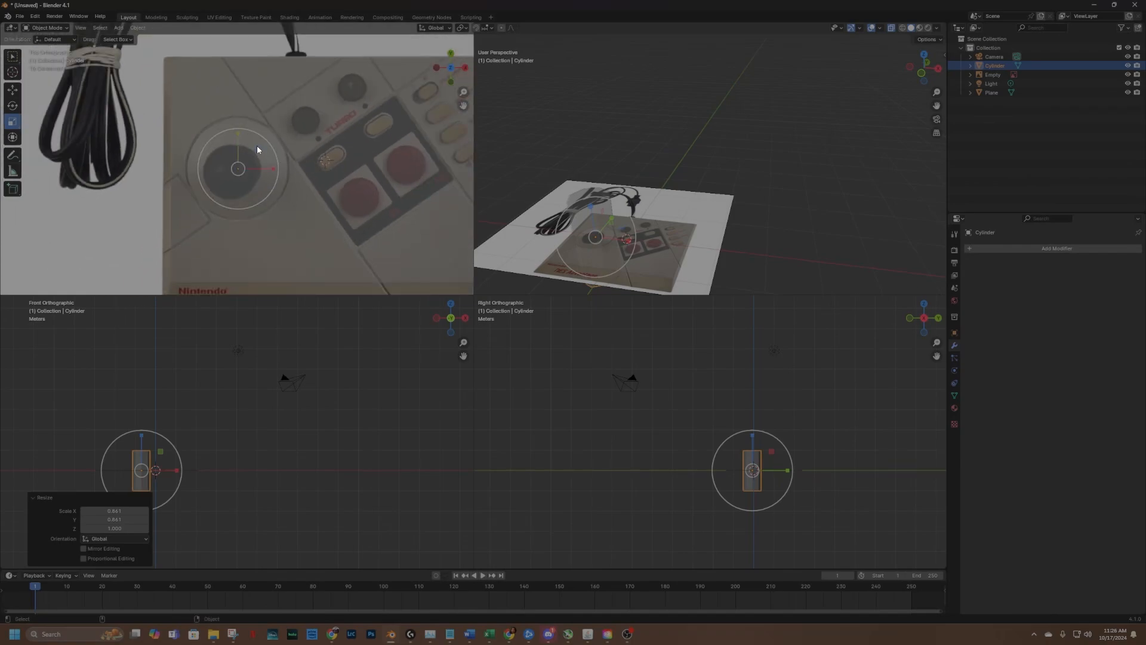
key("s")
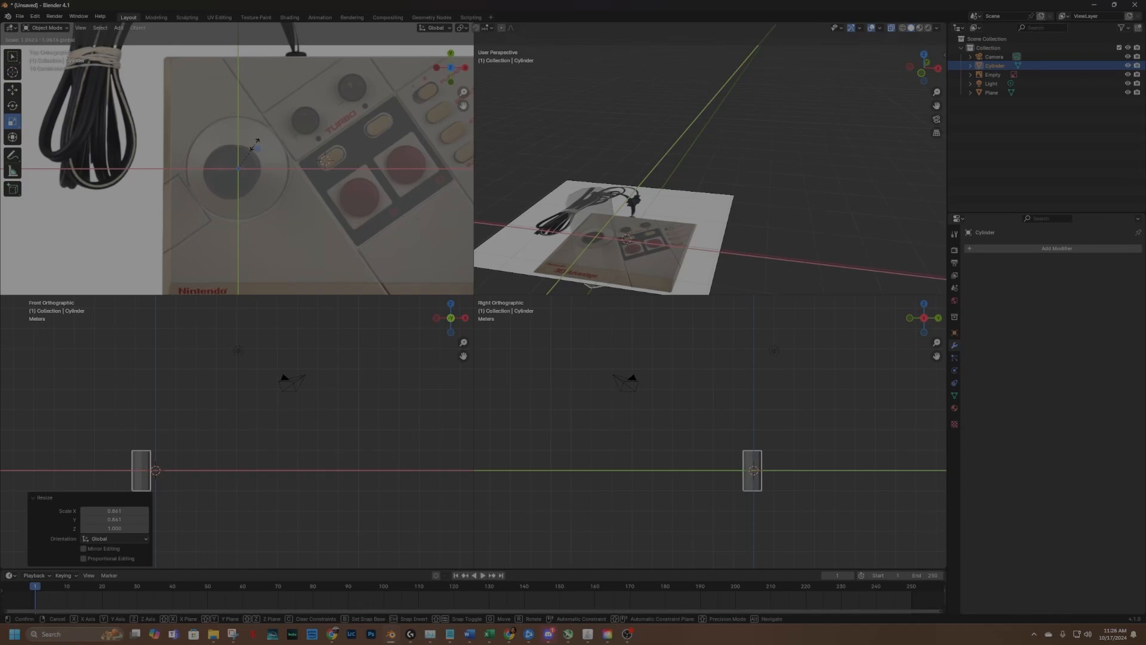
left_click(255, 145)
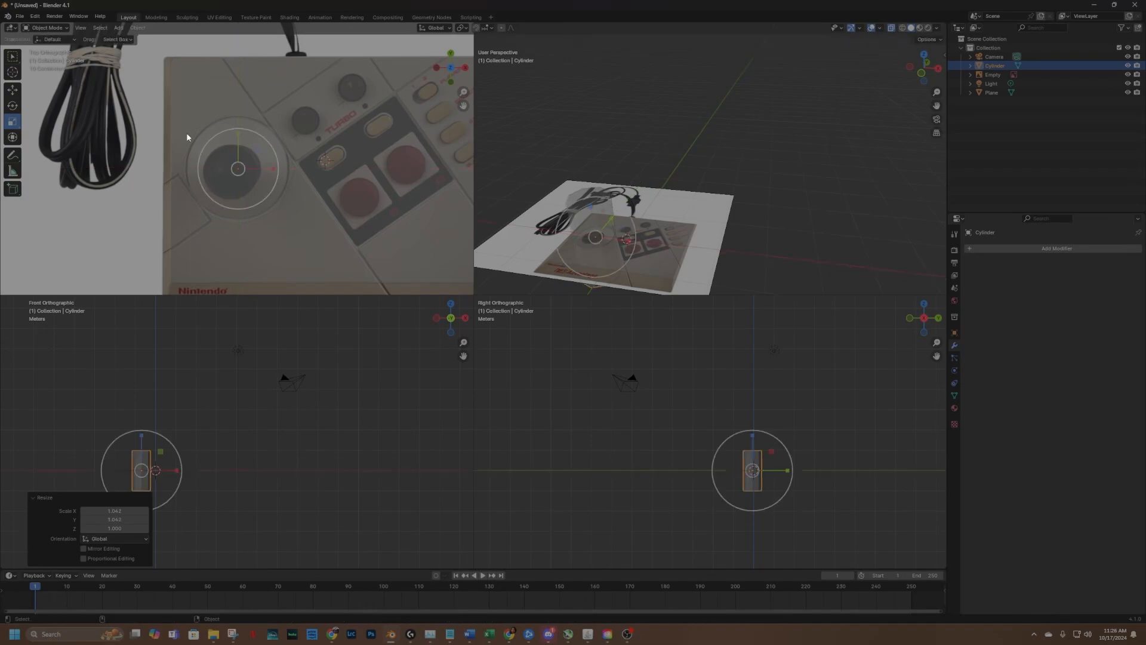
Move the cylinder about -0.01 m in X and 0.004 m in Y, and scale it down slightly in X and Y.
left_click(15, 90)
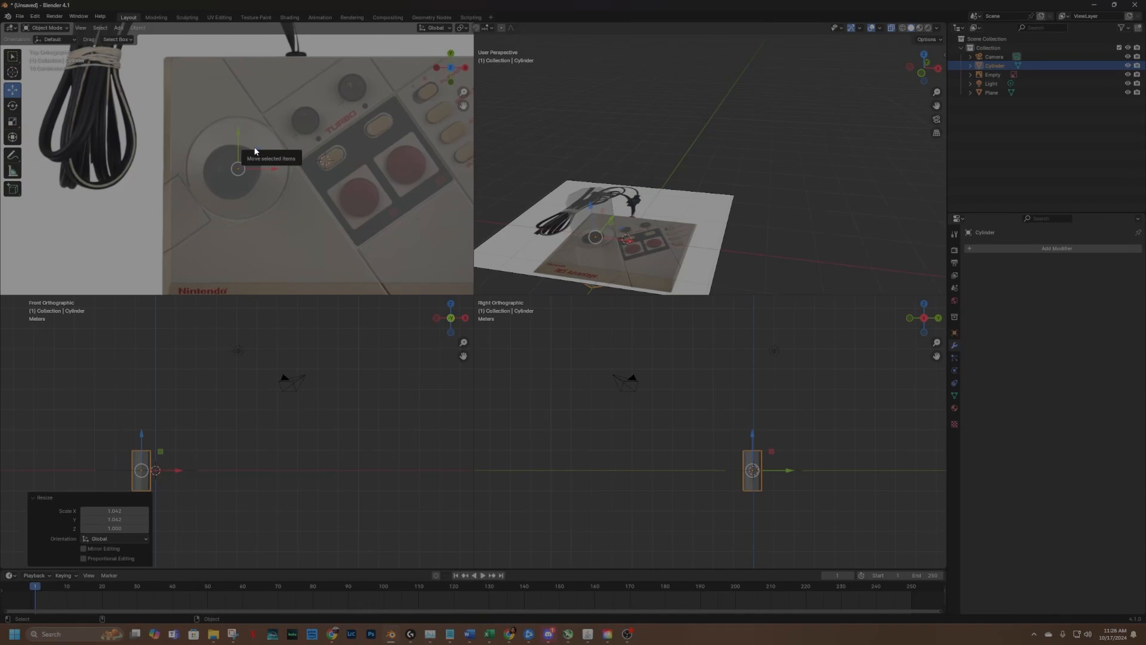
left_click_drag(253, 145, 252, 145)
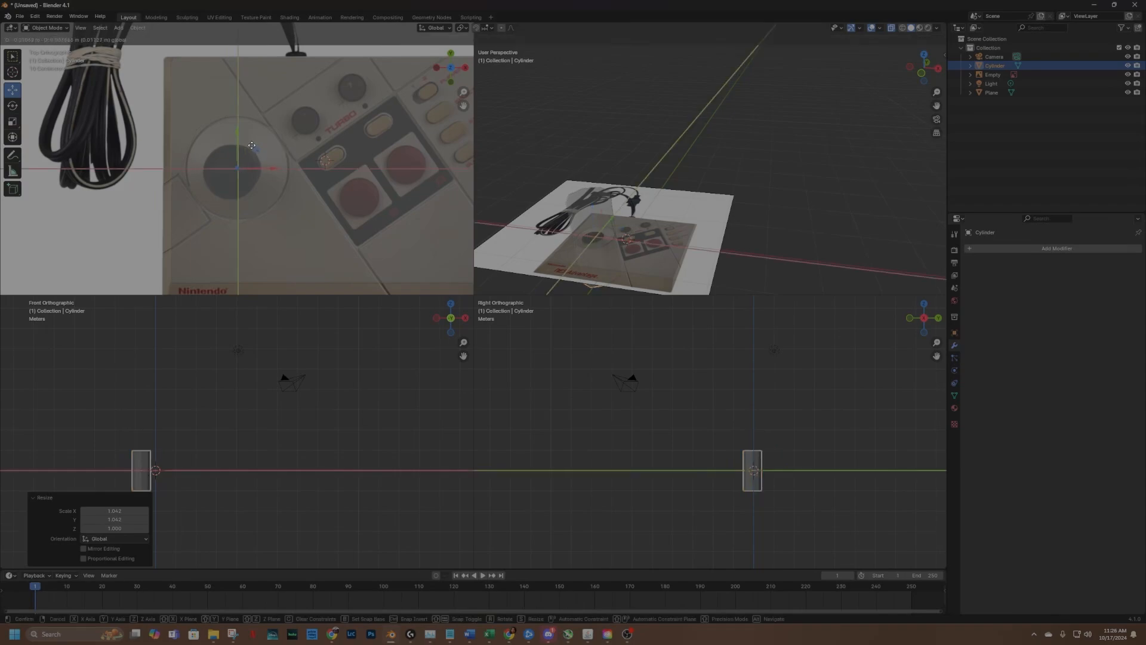
left_click_drag(251, 146, 253, 149)
left_click(15, 122)
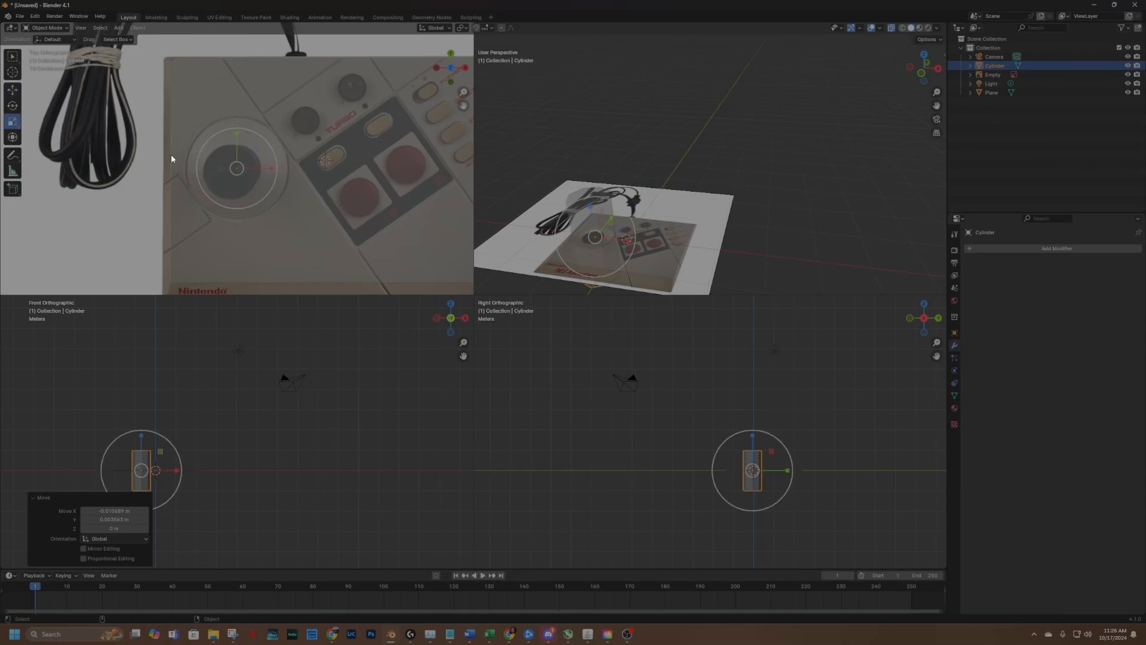
left_click_drag(254, 151, 253, 149)
Open the controller body plane in Edit Mode with X-ray enabled so the reference photo shows through.
left_click(891, 29)
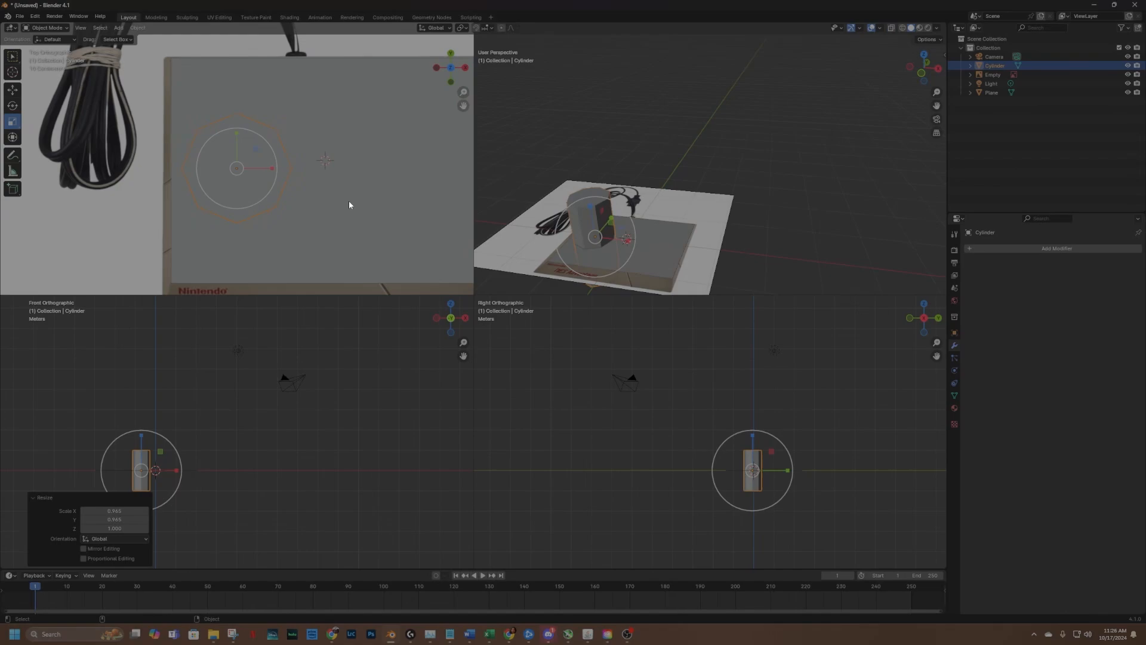
left_click(380, 120)
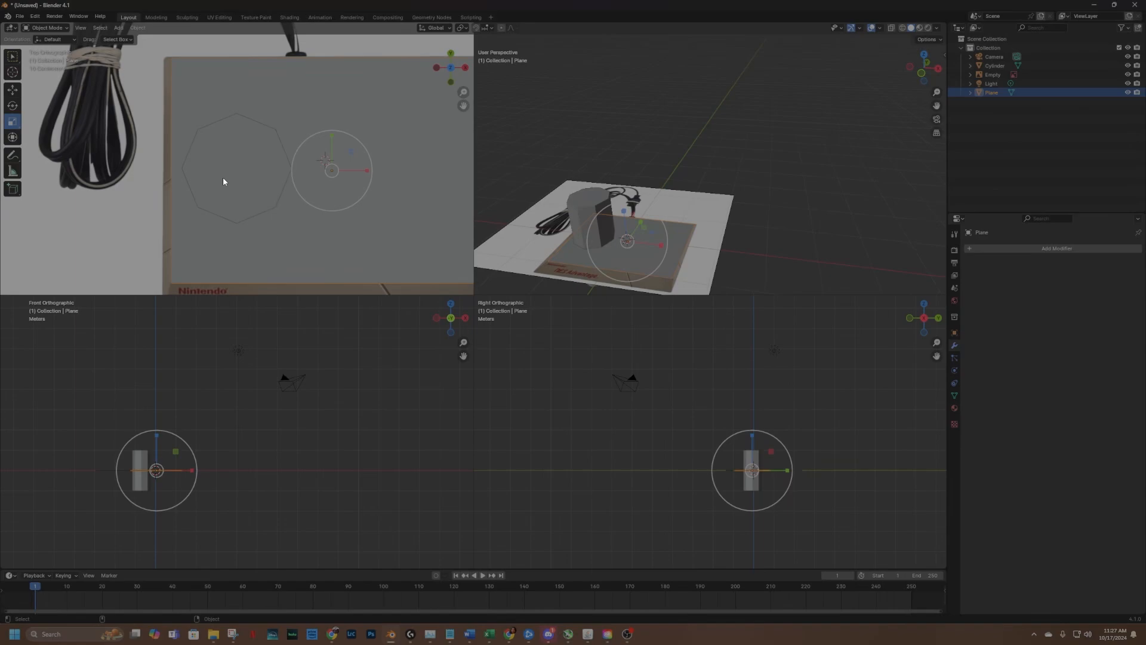
left_click(51, 28)
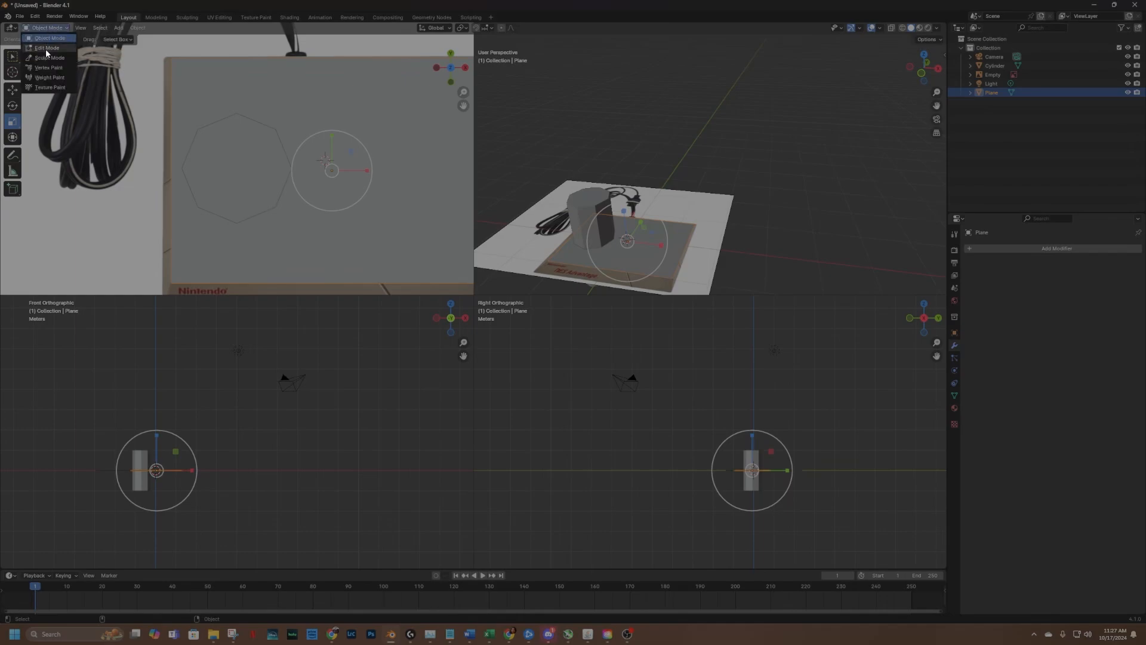
left_click(45, 49)
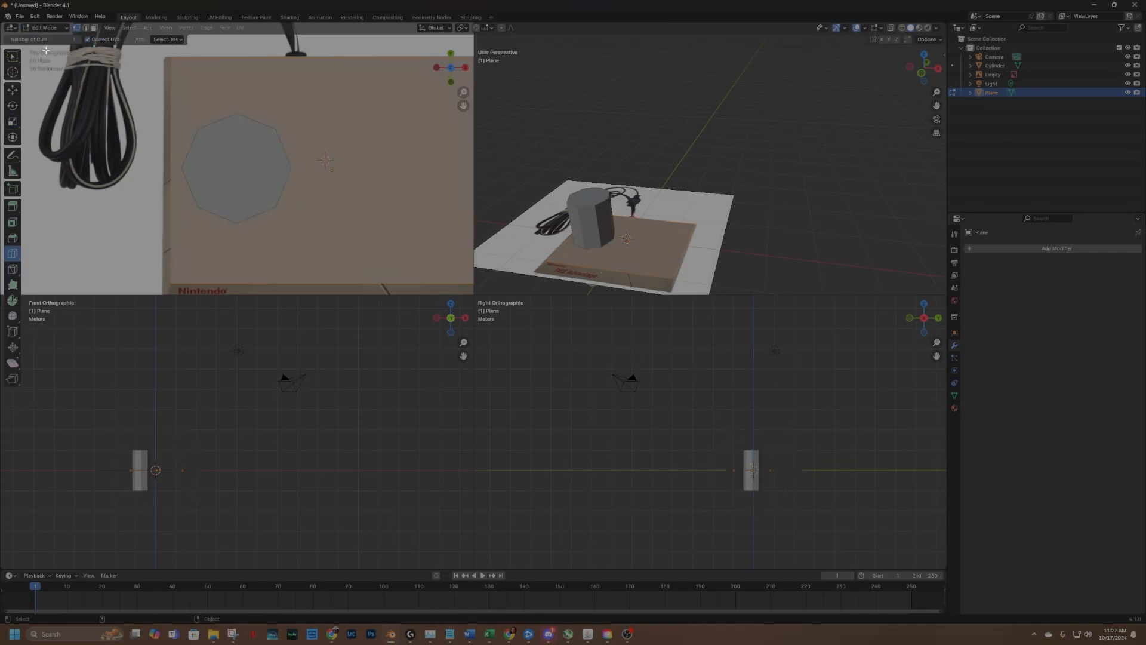
left_click(889, 30)
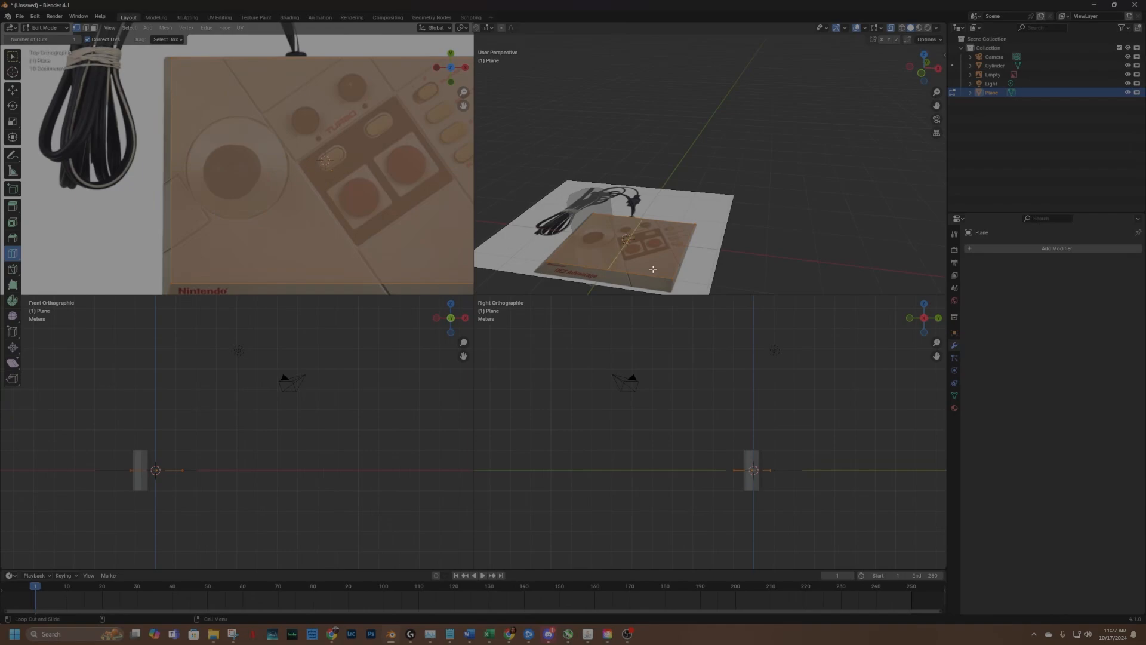
Cut the plane with a vertical loop through its middle, plus a horizontal and a vertical loop crossing at the joystick's centre.
left_click(371, 63)
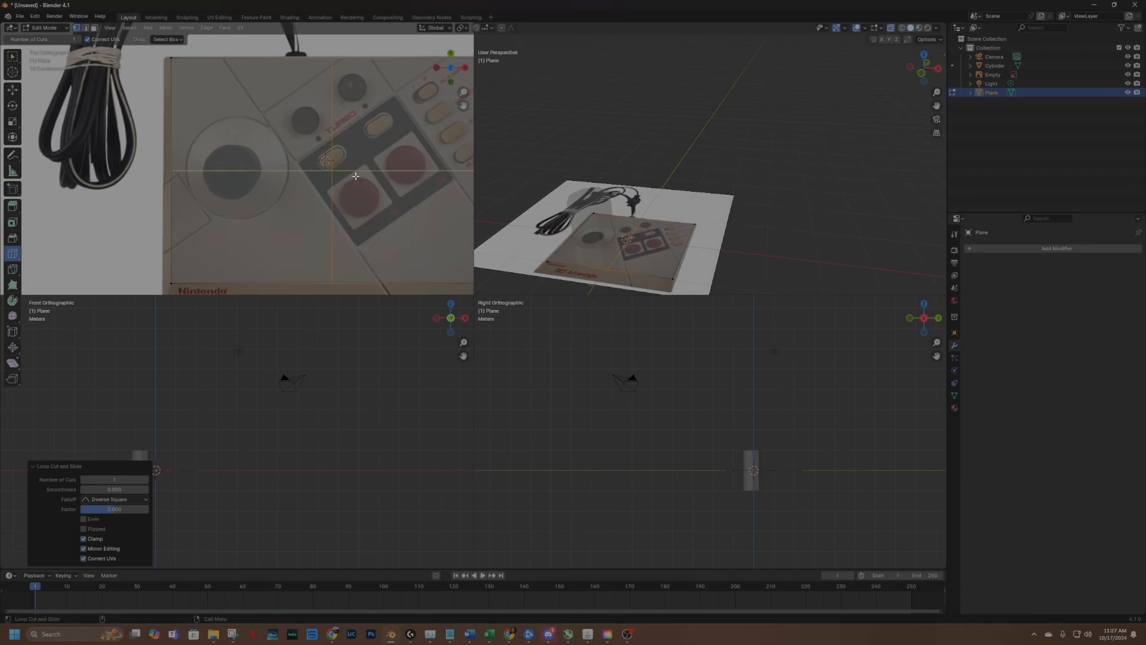
left_click_drag(355, 176, 356, 172)
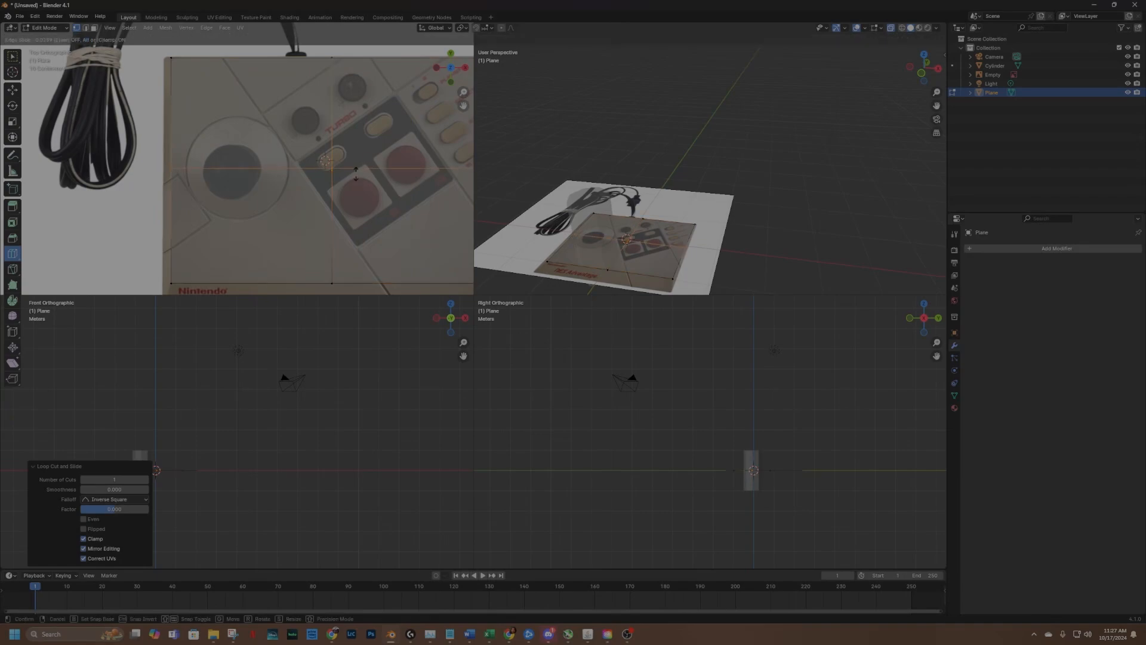
left_click(356, 173)
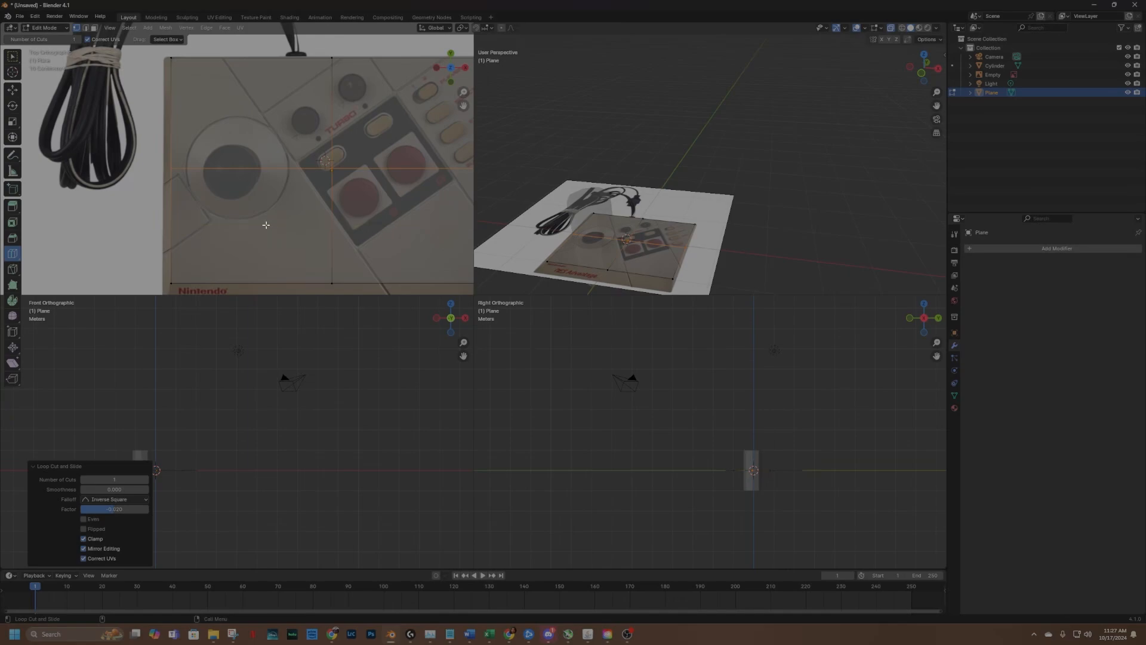
left_click(249, 167)
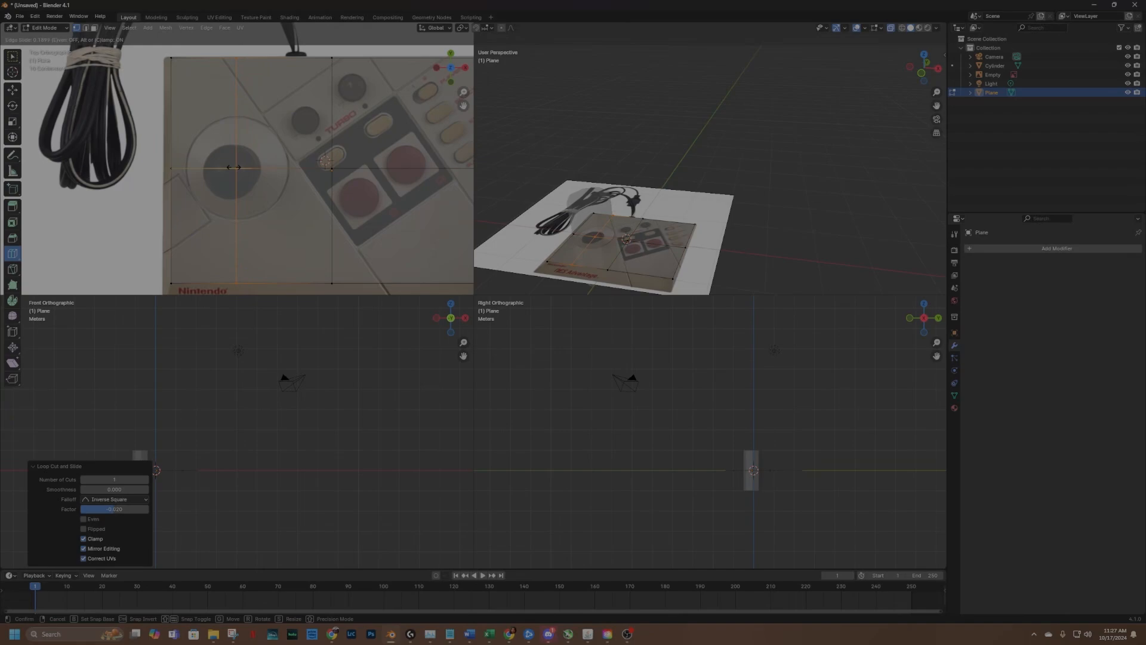
left_click(233, 168)
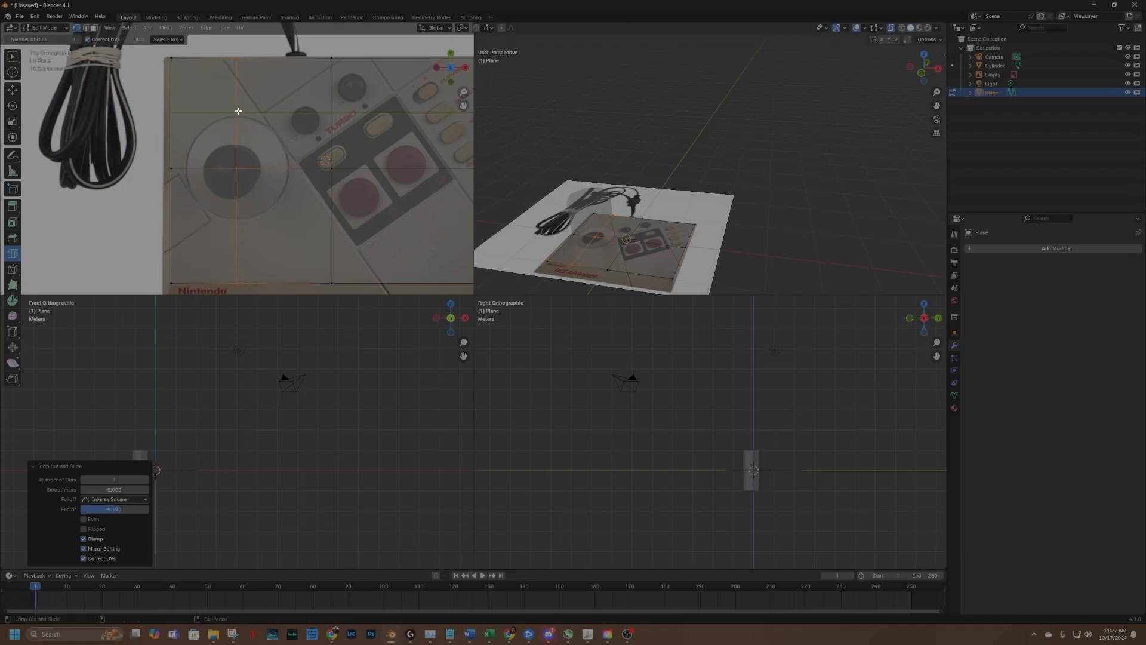
Add two horizontal loop cuts to the plane, one just below and one just above the joystick's round base.
left_click(235, 222)
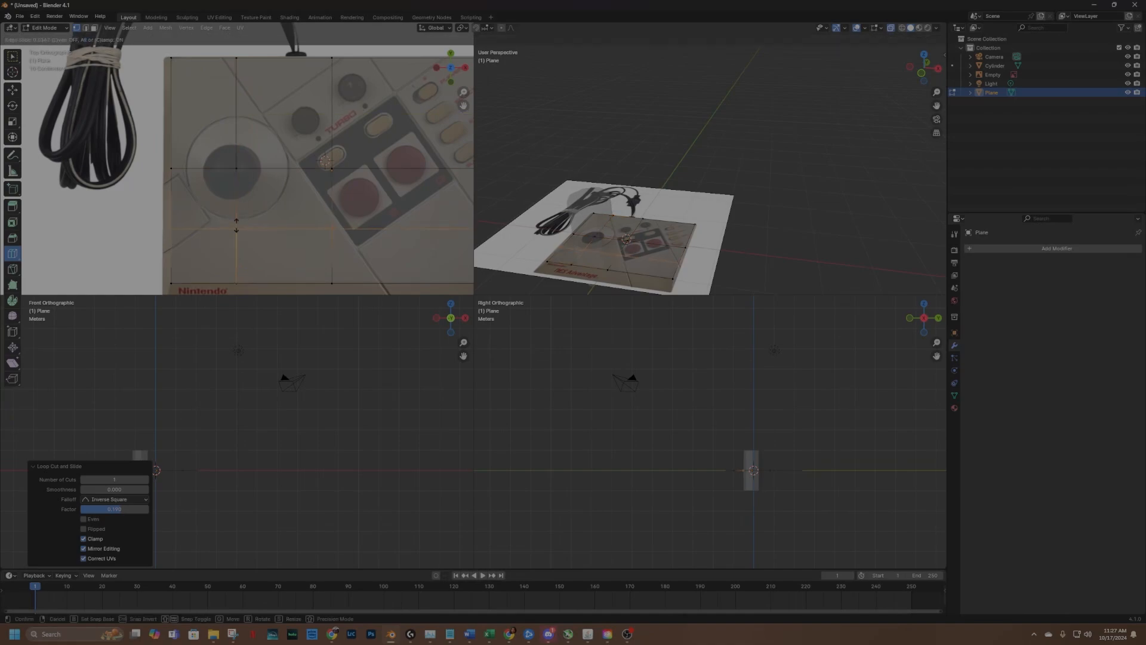
left_click(236, 225)
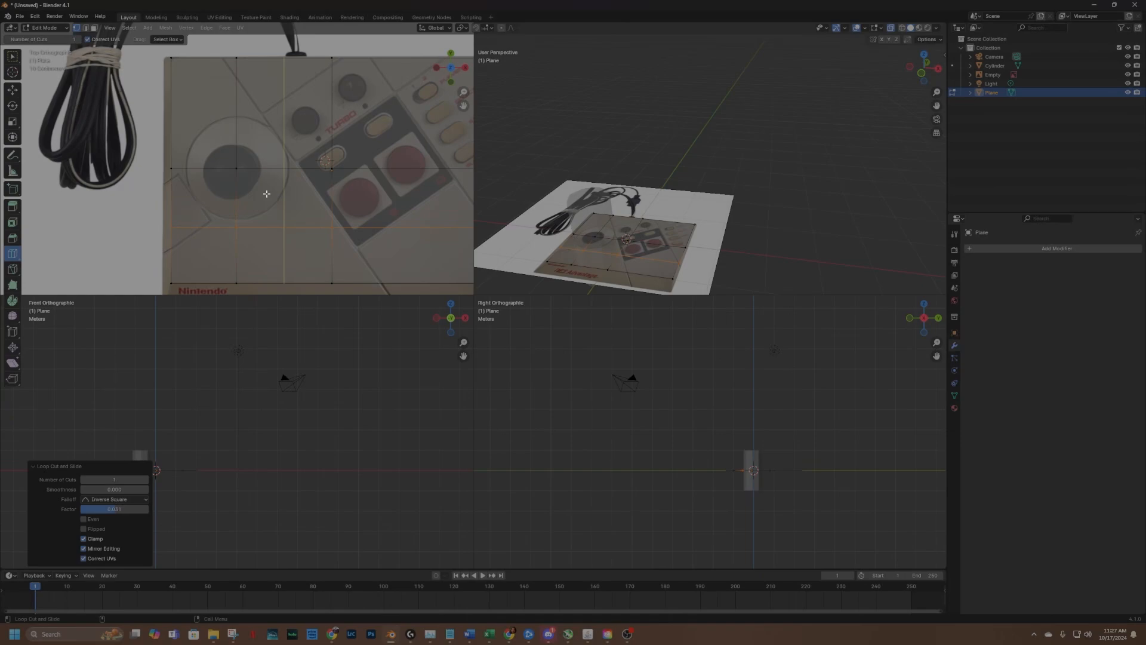
left_click(235, 118)
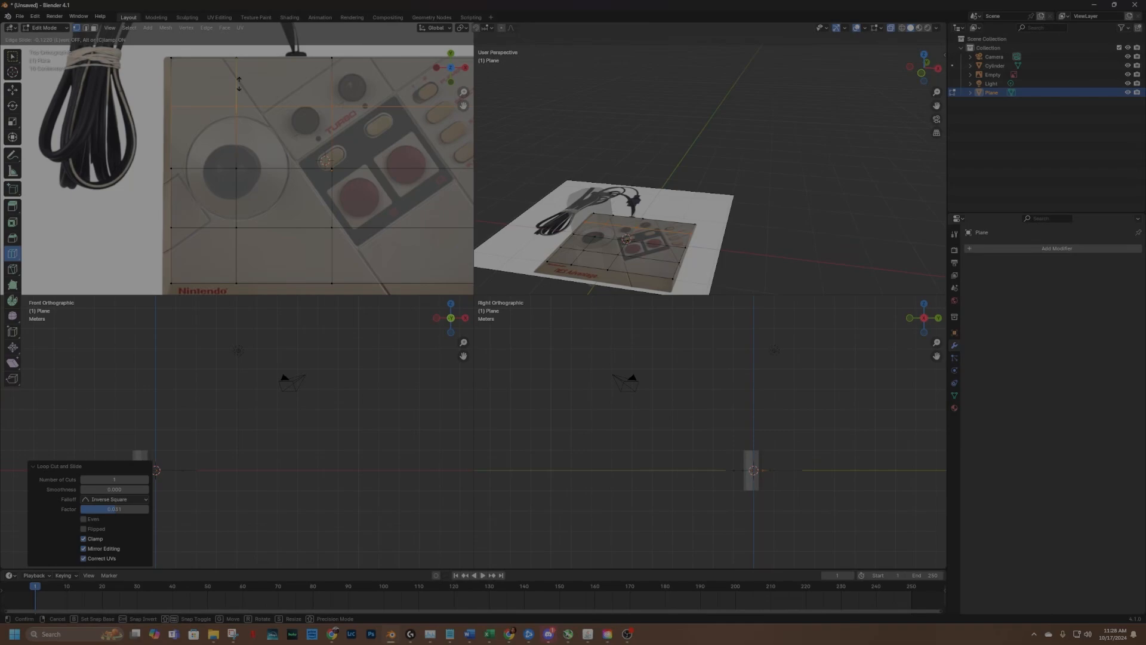
left_click(239, 84)
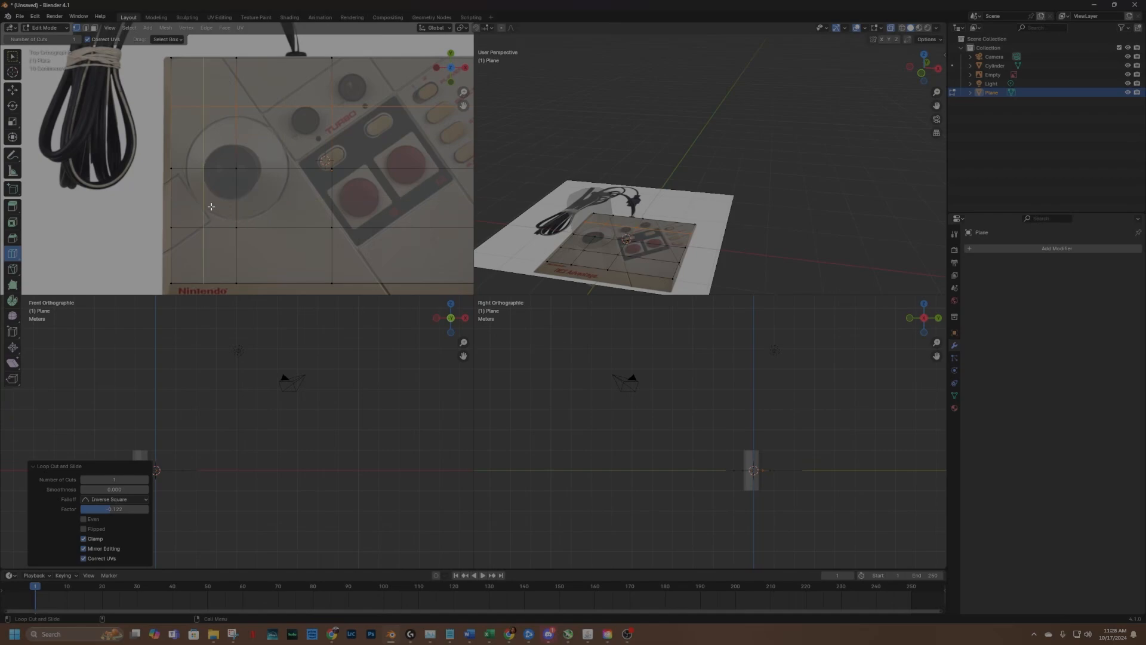
Knife-cut a closed octagon into the plane around the joystick's round base, with four corners on the loop cuts crossing at its centre.
left_click(13, 269)
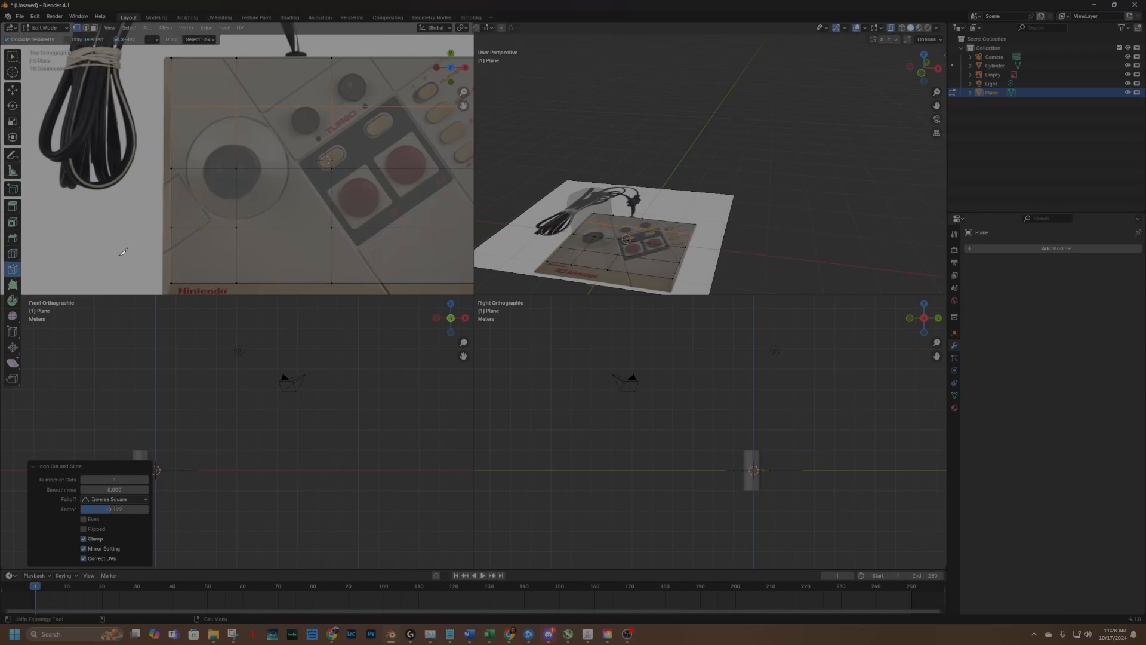
scroll(232, 226, "up", 3)
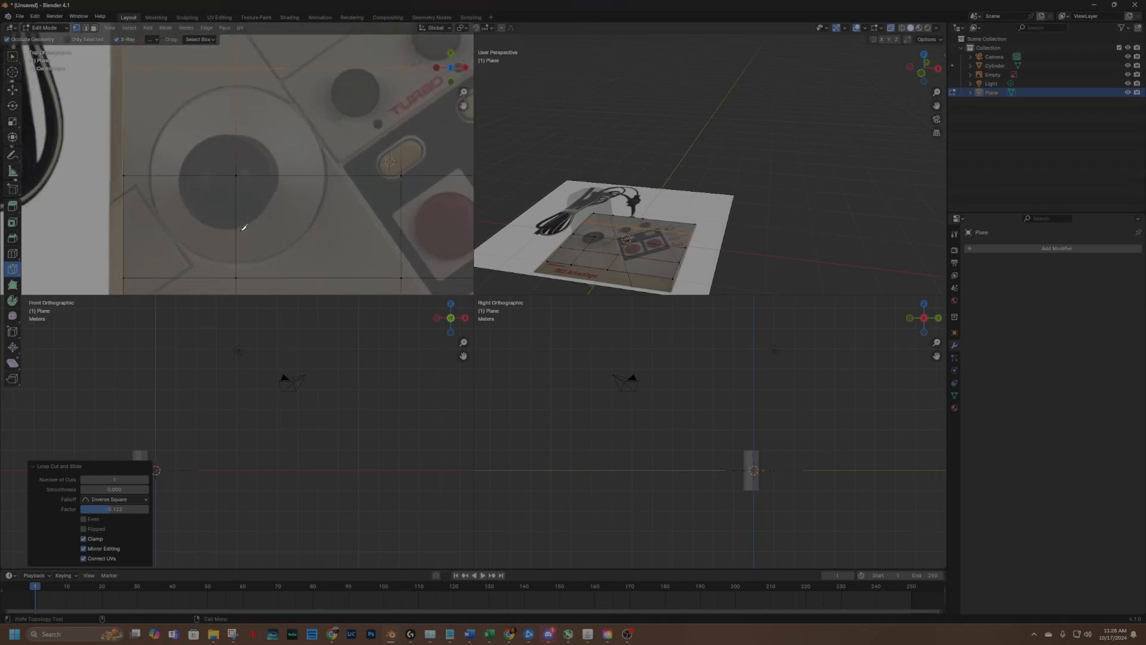
left_click_drag(463, 105, 459, 78)
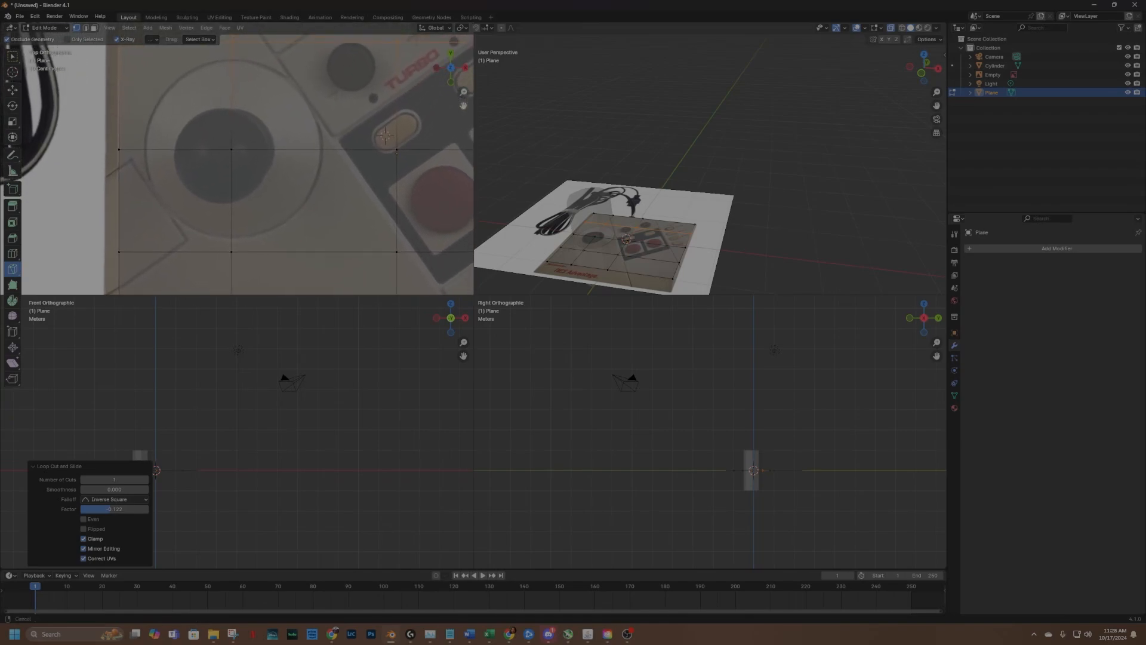
left_click(231, 55)
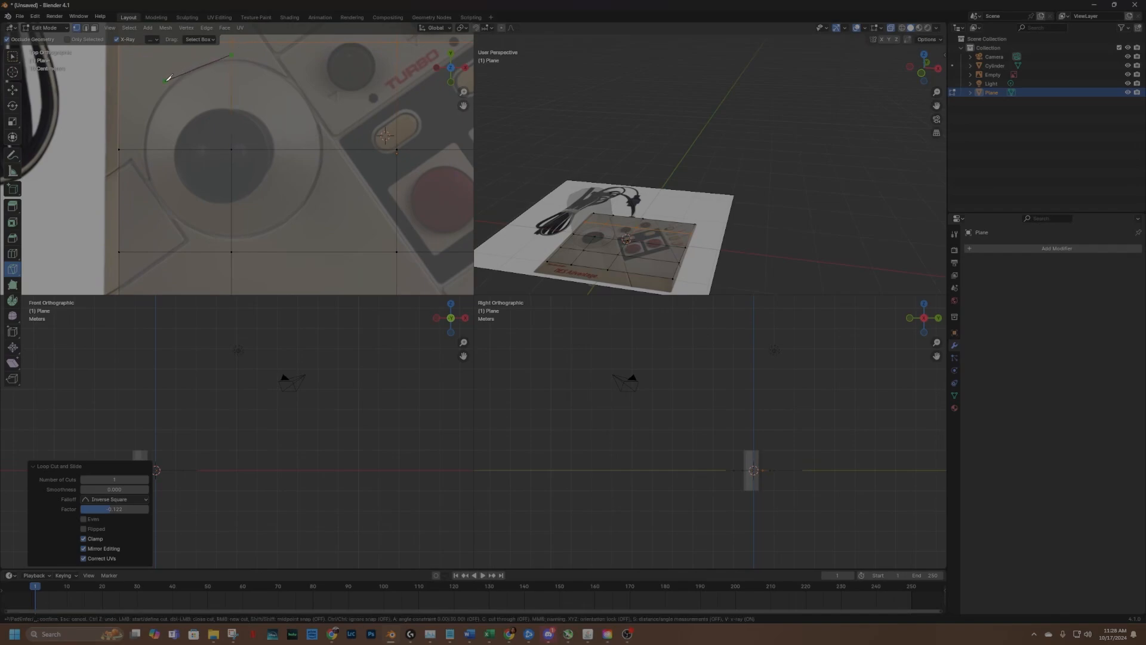
left_click(165, 81)
left_click(137, 149)
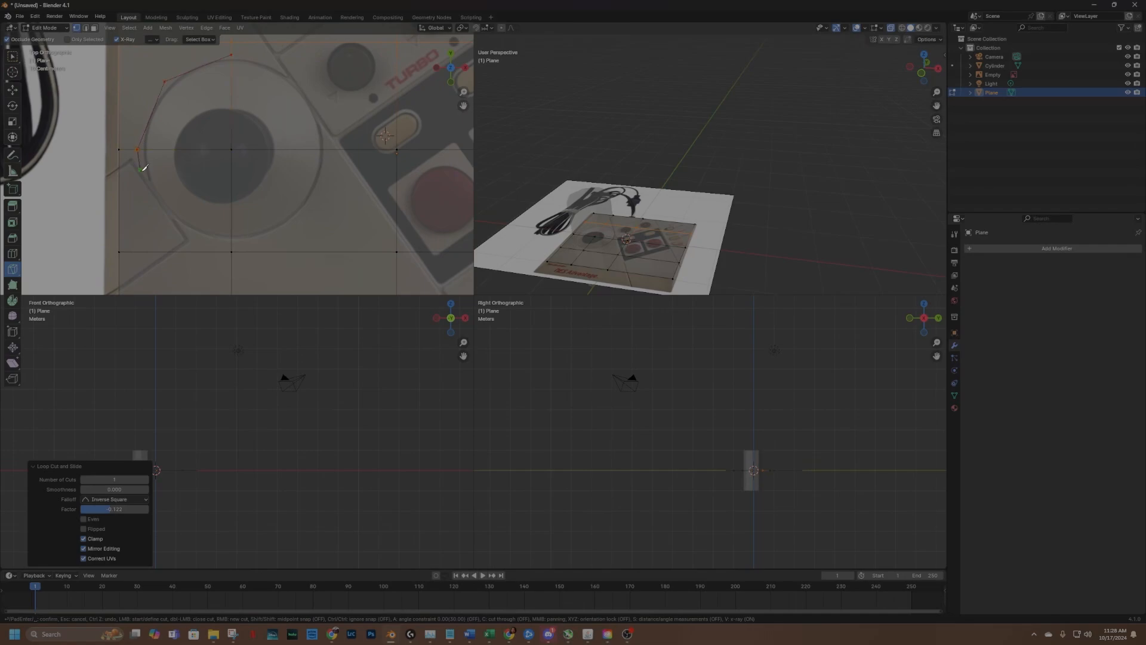
left_click(165, 216)
left_click(231, 243)
left_click(301, 216)
left_click(329, 148)
left_click(300, 80)
left_click(231, 54)
key("Return")
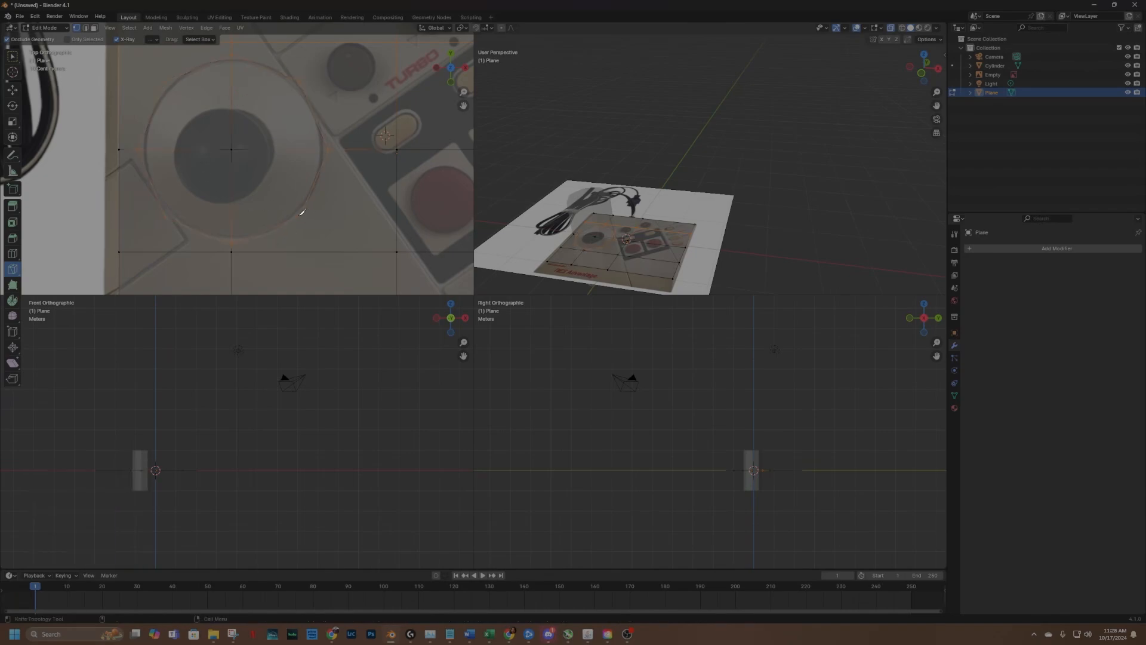
Connect the octagon's lower-left vertex to the end vertex of the lower horizontal loop cut on the plane's left edge.
left_click(12, 90)
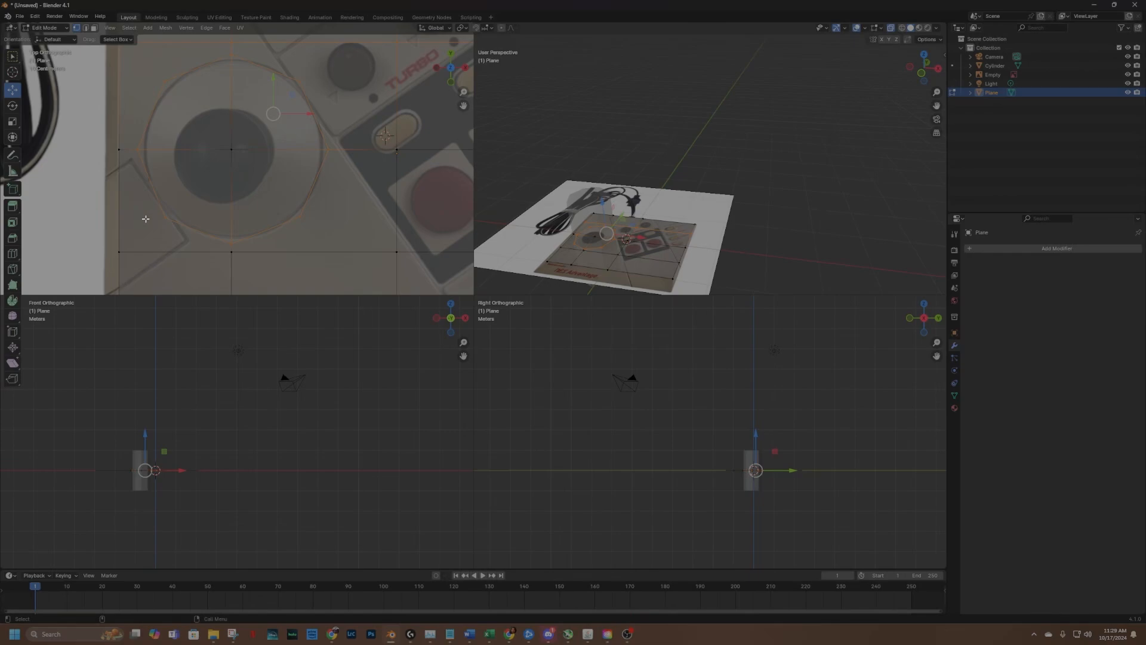
left_click(165, 218)
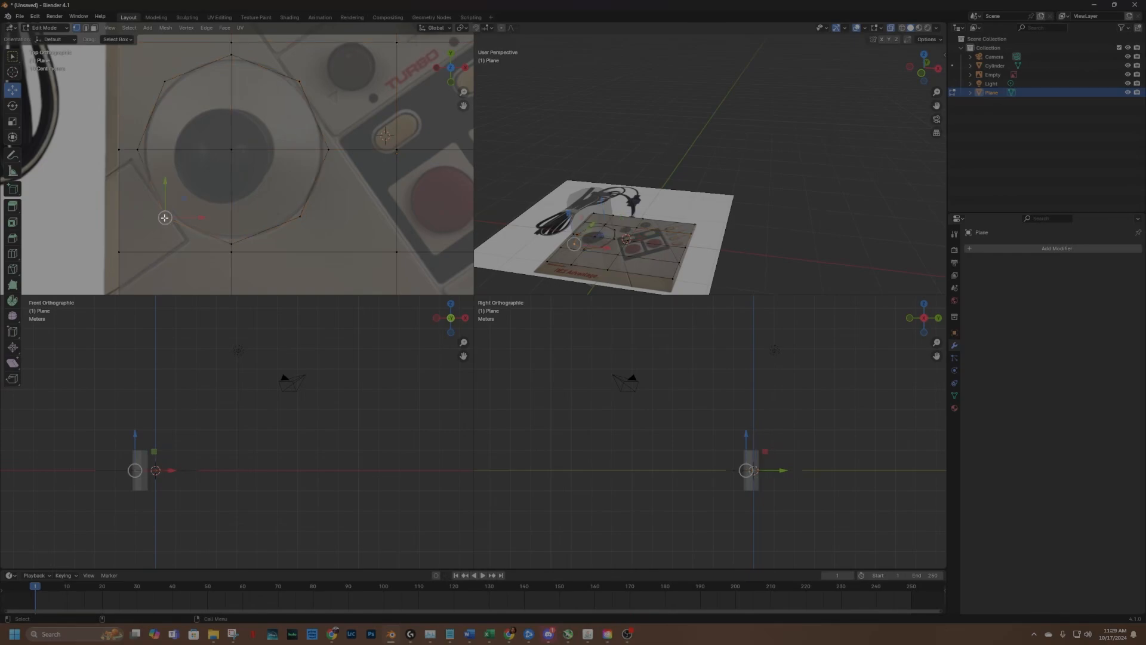
left_click(119, 251, "shift")
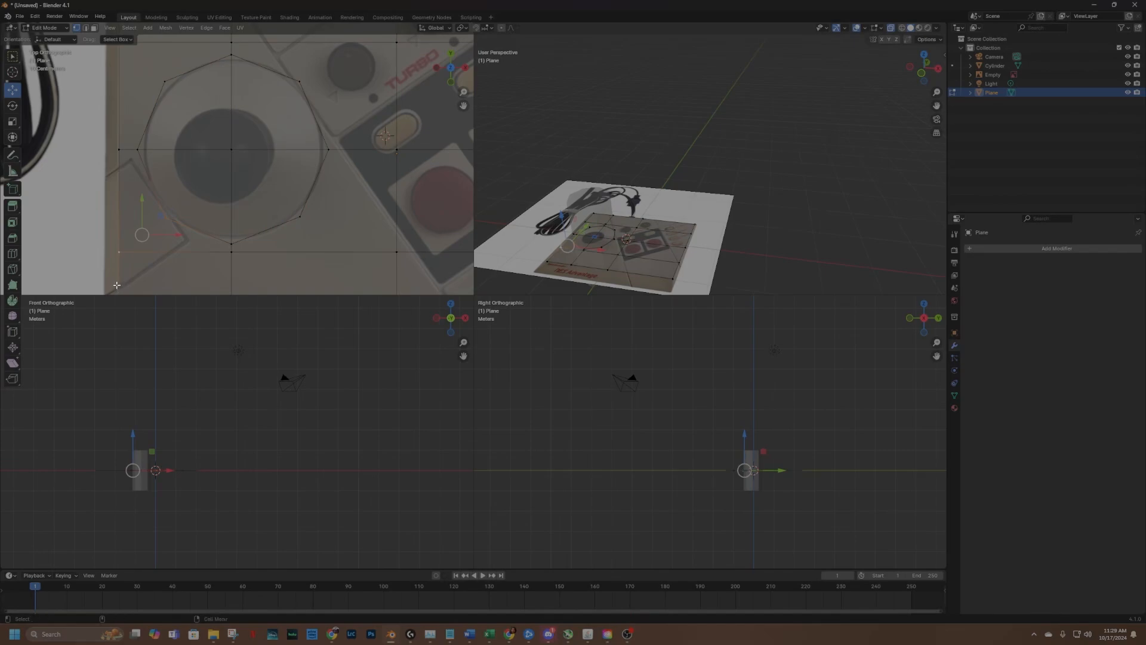
key("m")
Try to connect the octagon's lower-right vertex to the upper horizontal loop cut's end vertex on the plane's right edge.
left_click_drag(463, 106, 374, 138)
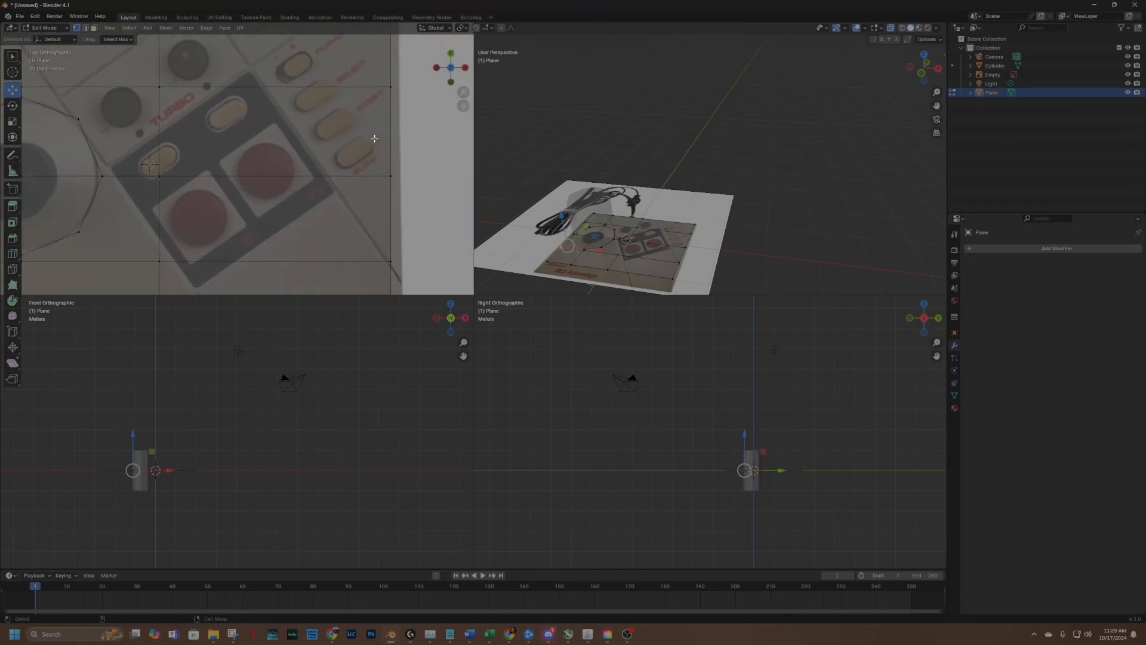
left_click(78, 232)
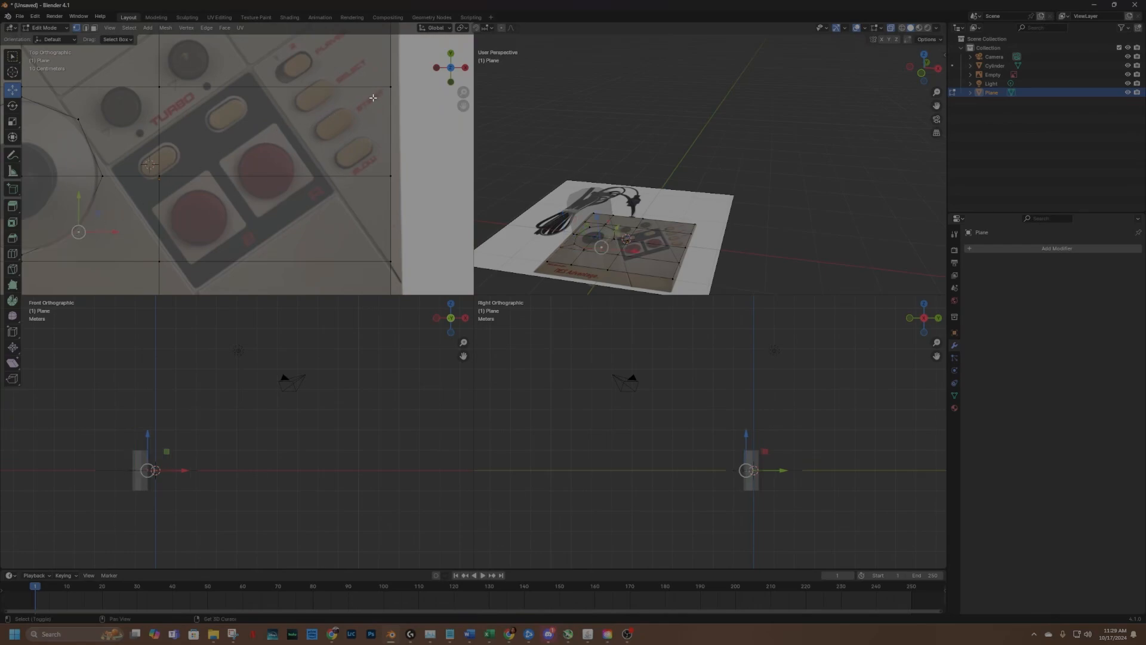
left_click(390, 87, "shift")
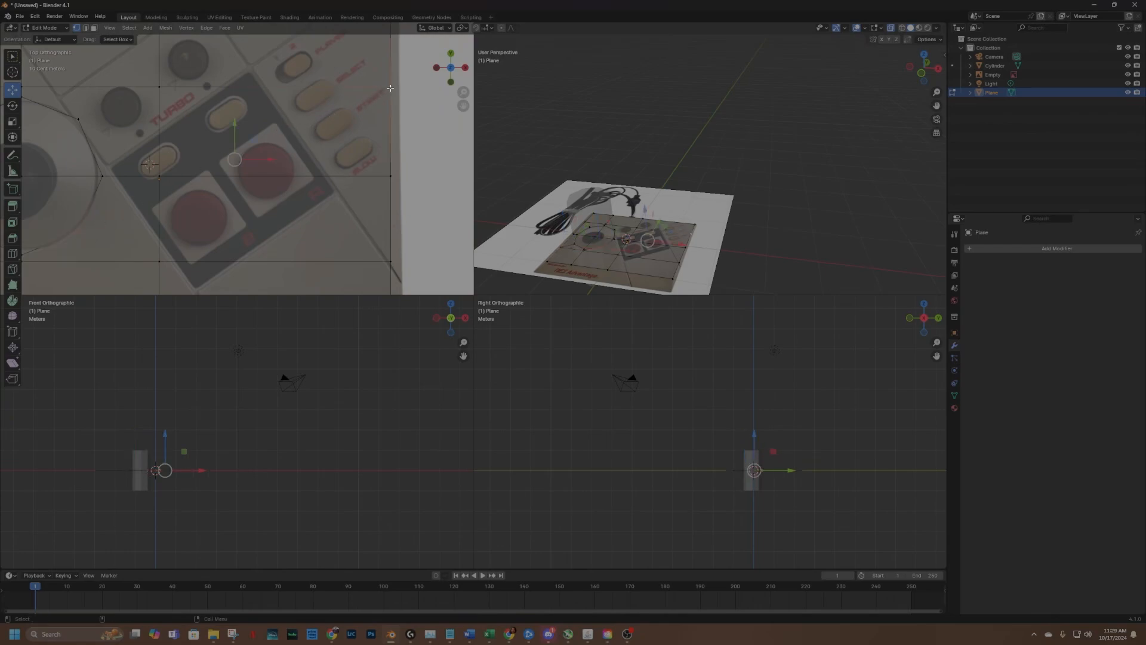
left_click(389, 87, "shift")
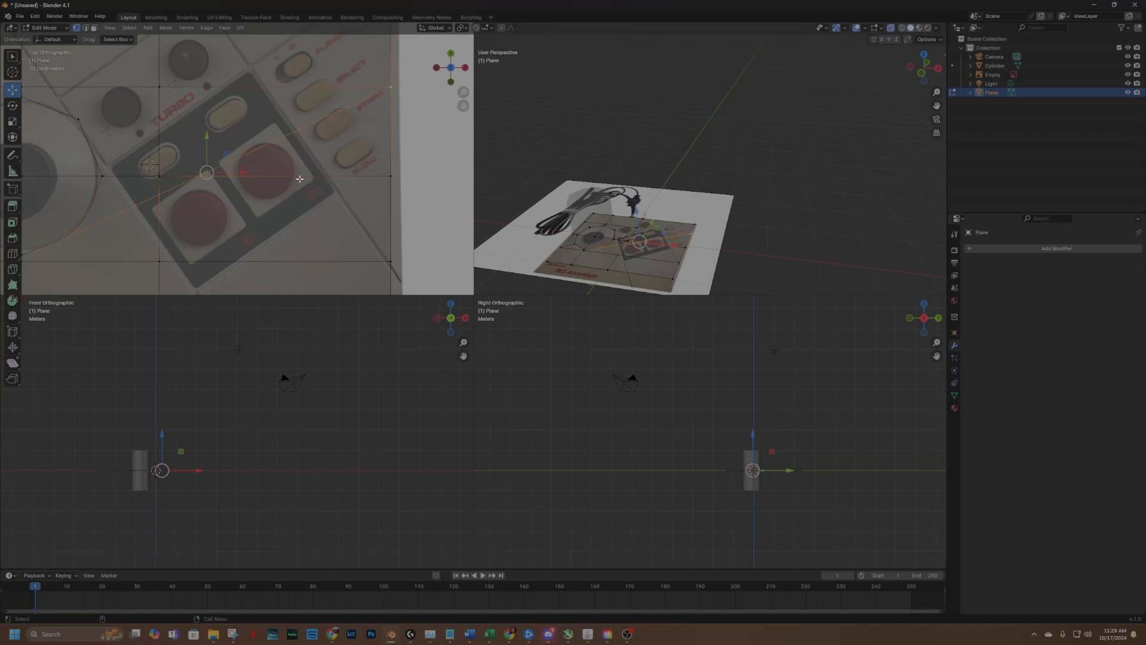
key("ctrl+z")
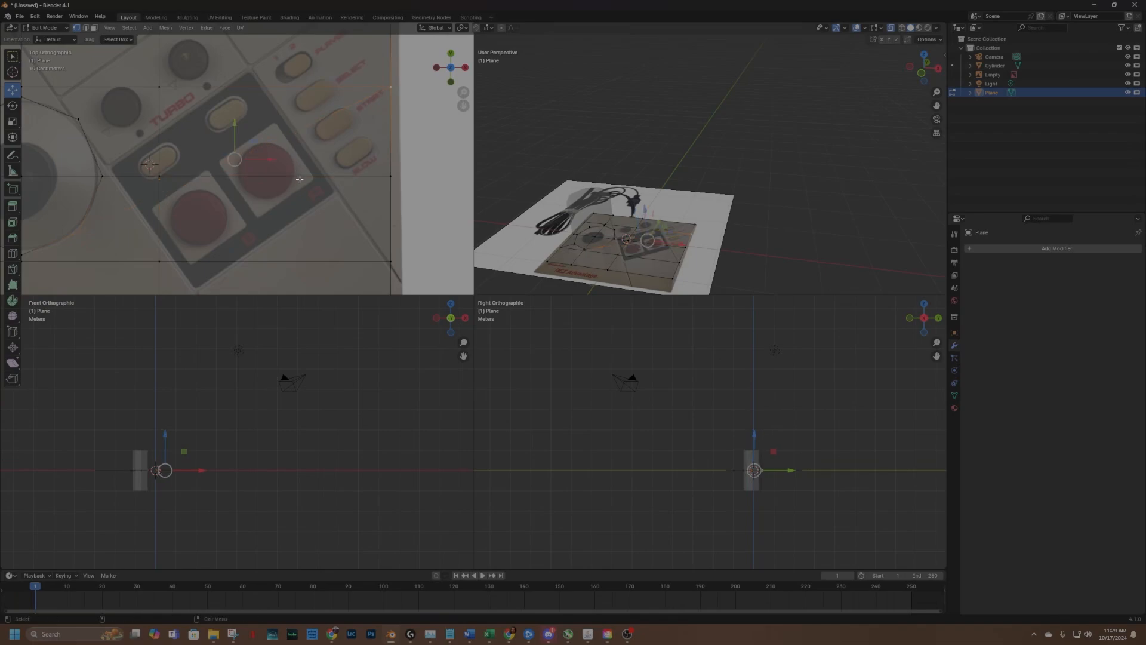
Connect the octagon's lower-right and upper-right vertices to the nearest loop-cut intersections on the vertical cut beside the joystick base.
left_click(159, 261)
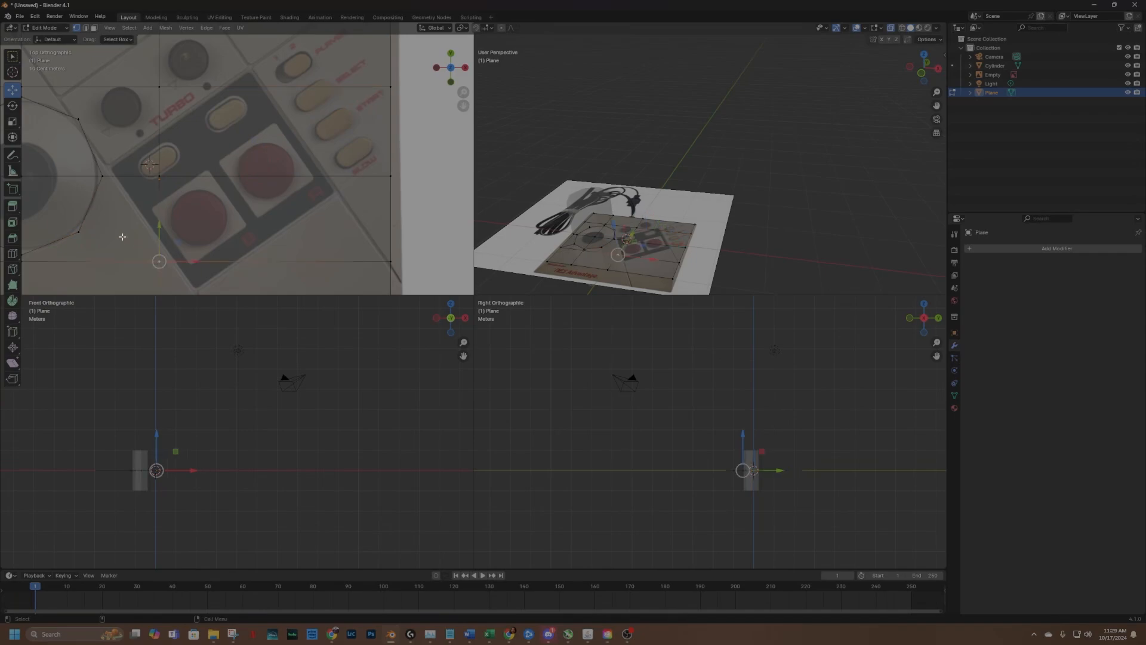
left_click(79, 233, "shift")
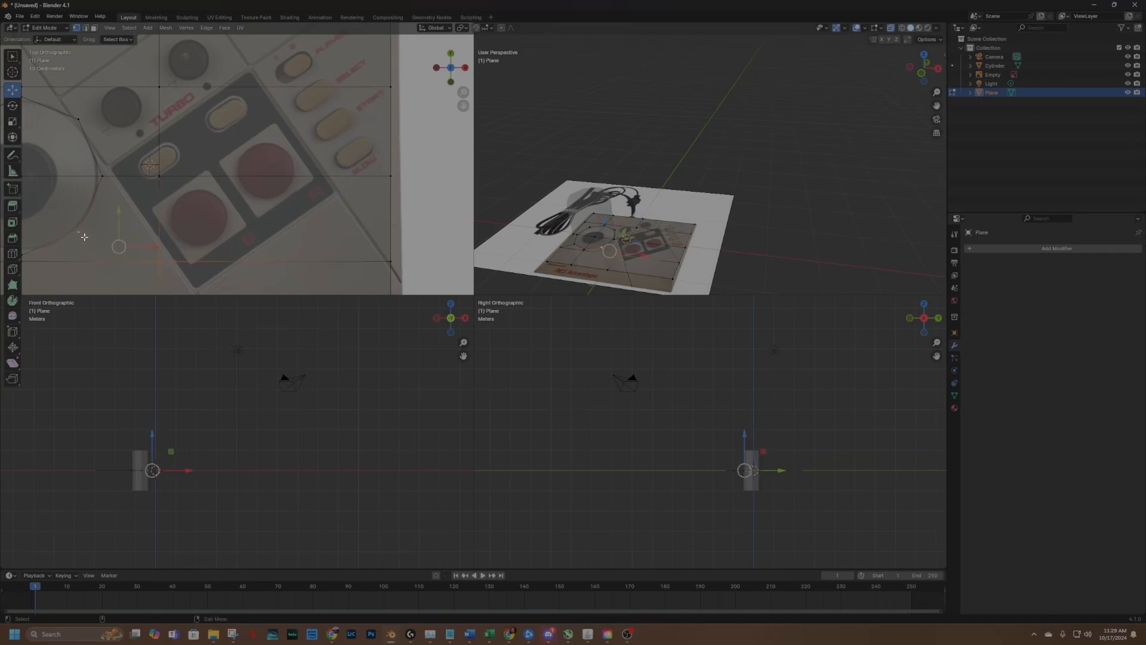
left_click(78, 119)
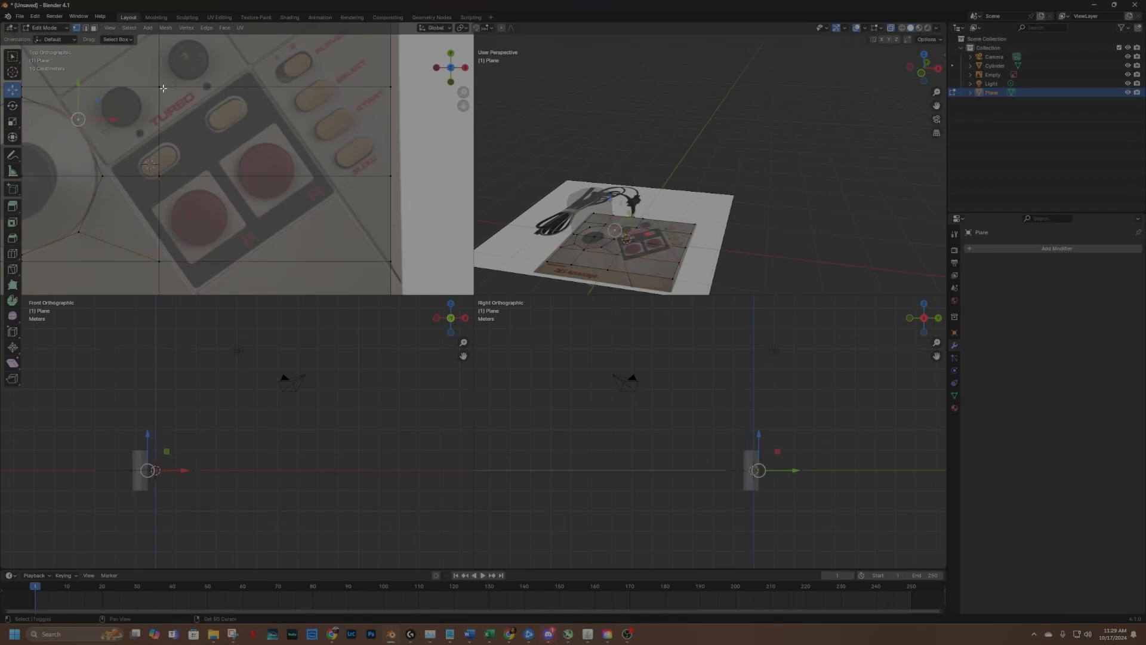
left_click(158, 87, "shift")
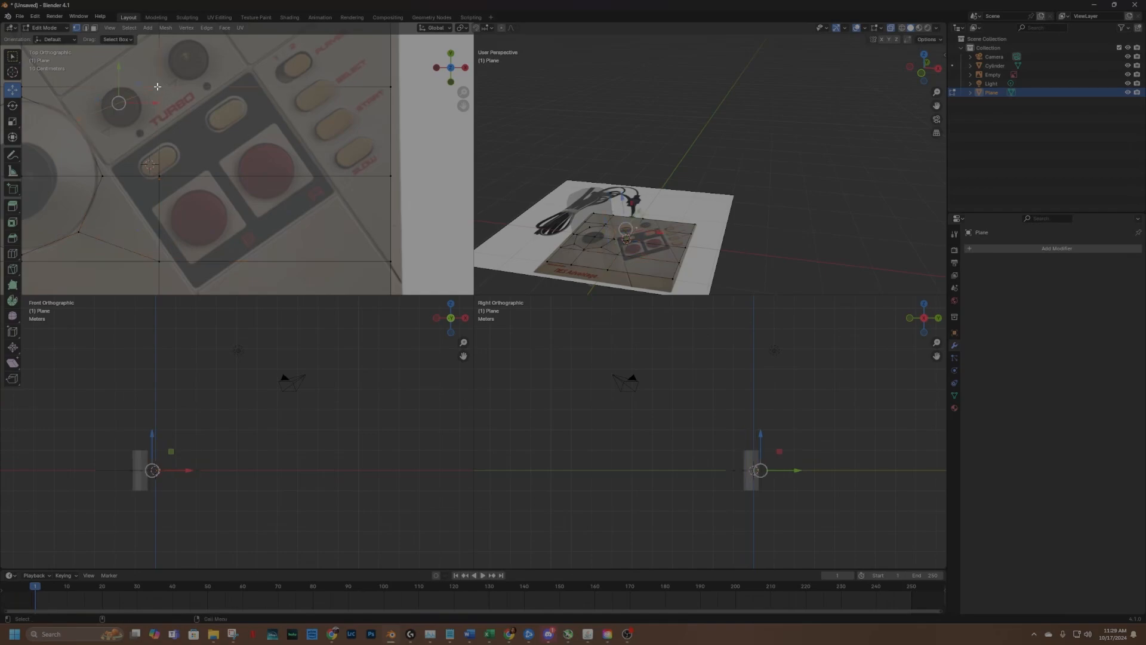
Connect the octagon's upper-left vertex to the upper horizontal loop cut's end vertex on the plane's left edge.
left_click_drag(464, 106, 322, 111)
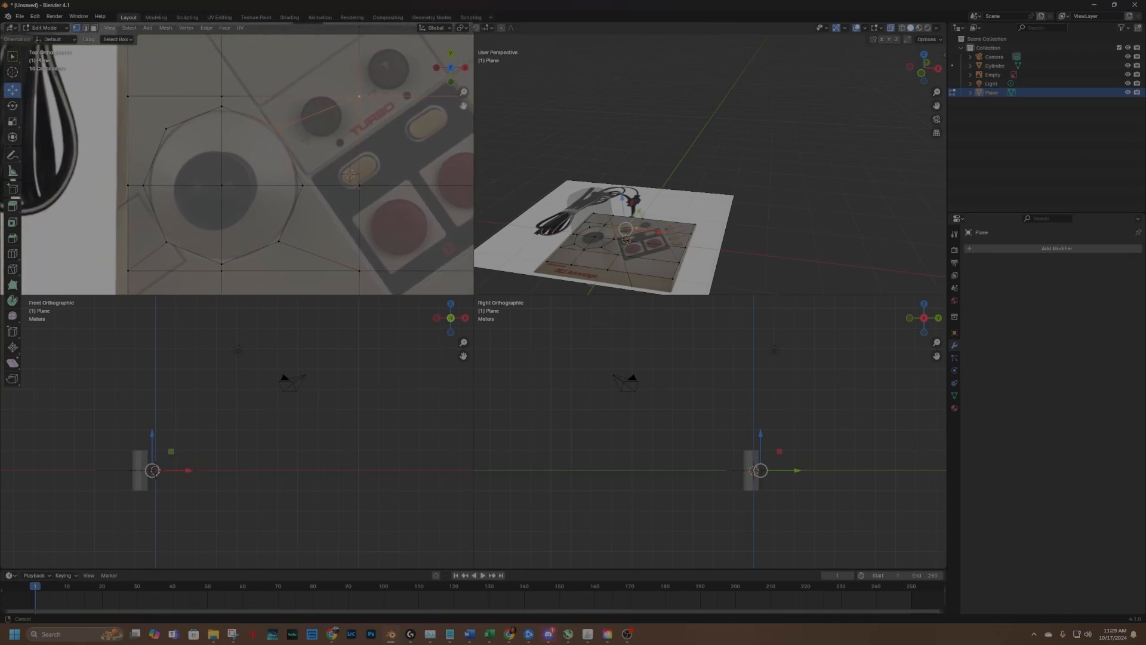
left_click(166, 128)
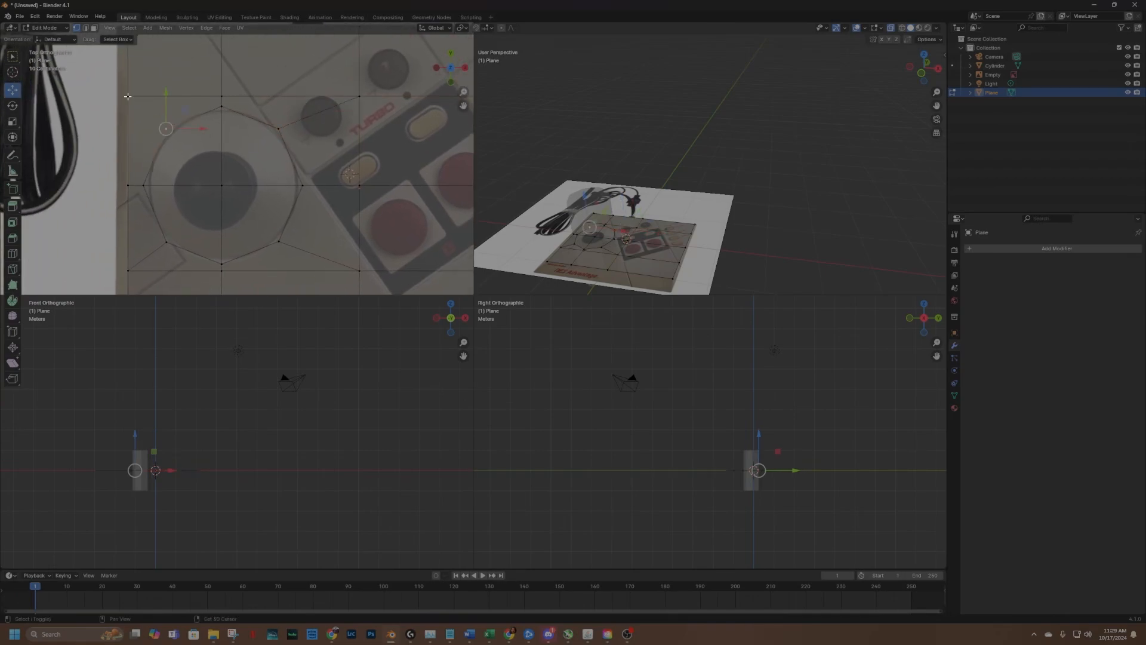
left_click(128, 96, "shift")
key("m")
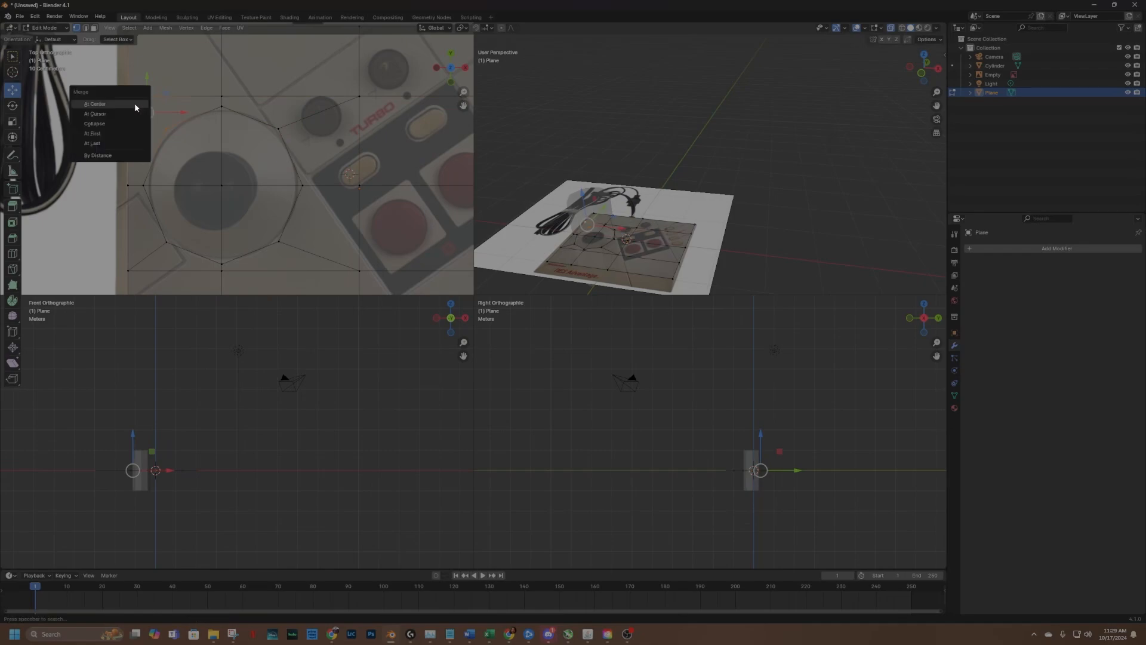
left_click(119, 104)
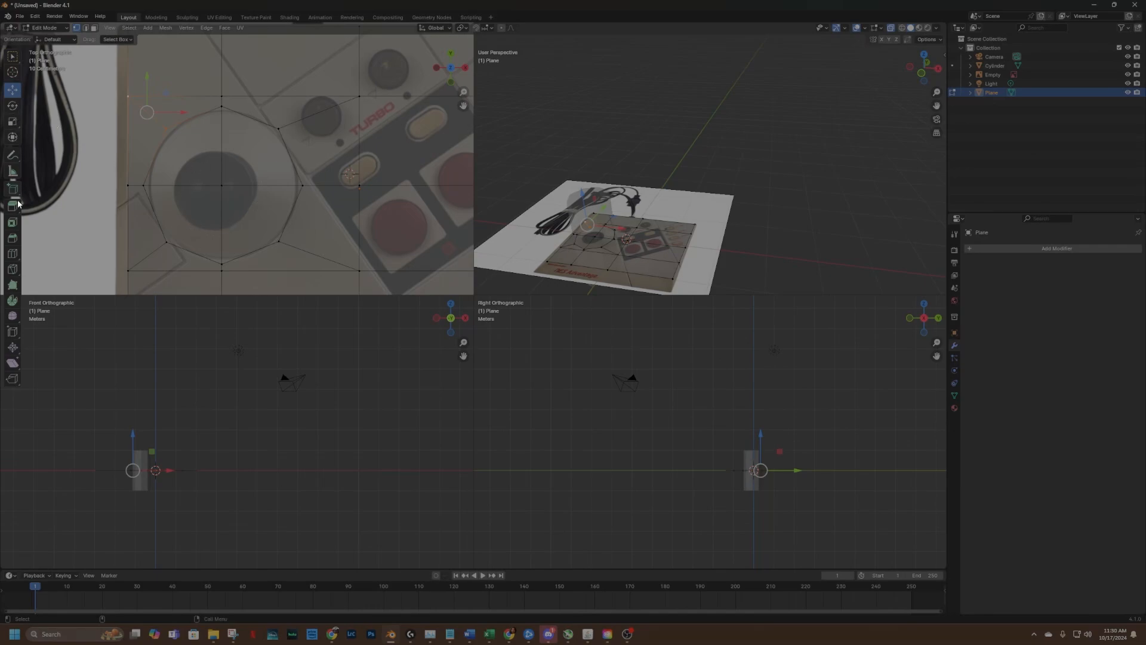
Delete the four faces inside the octagon around the joystick to leave an open hole in the plane.
left_click(94, 28)
left_click(188, 151)
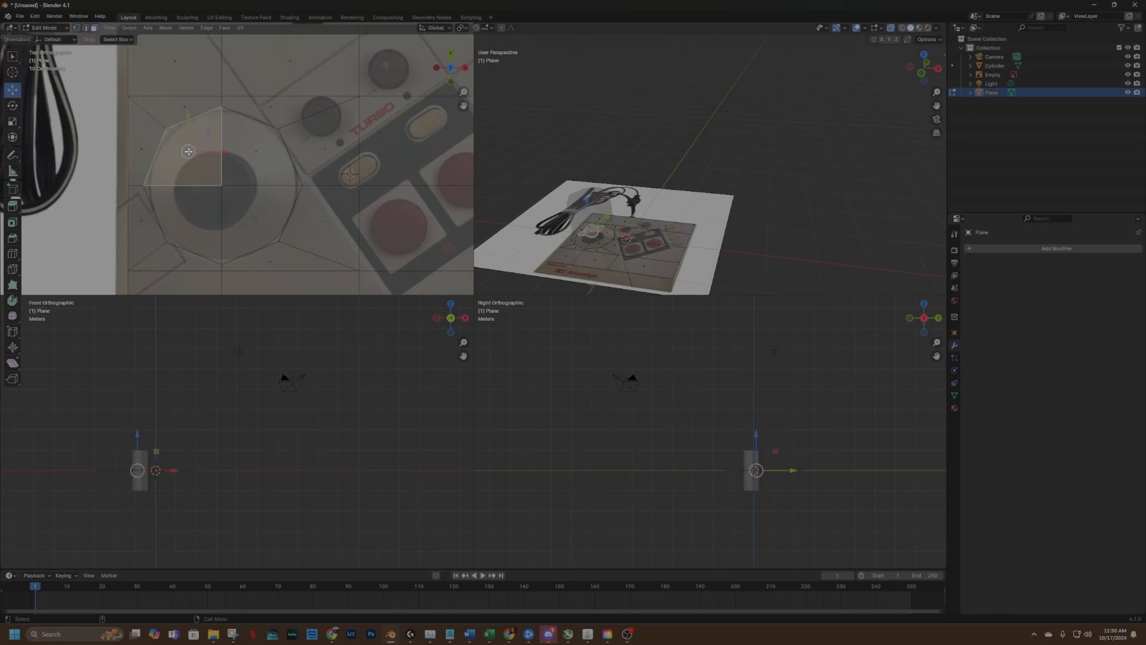
left_click(253, 154, "shift")
left_click(255, 217, "shift")
left_click(196, 221, "shift")
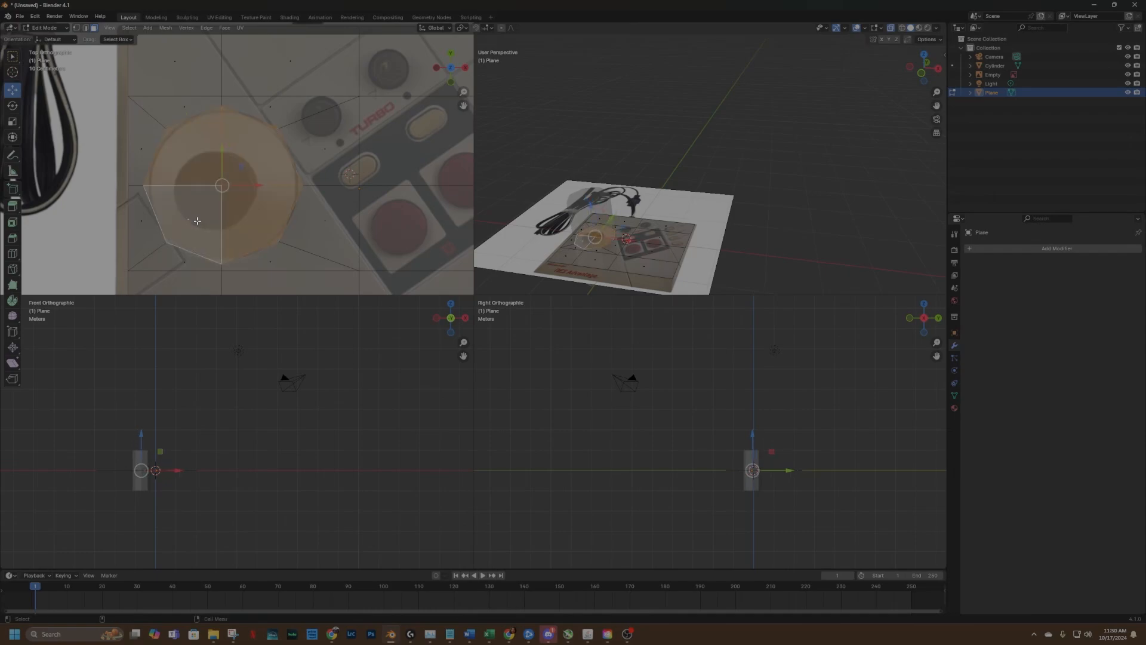
key("x")
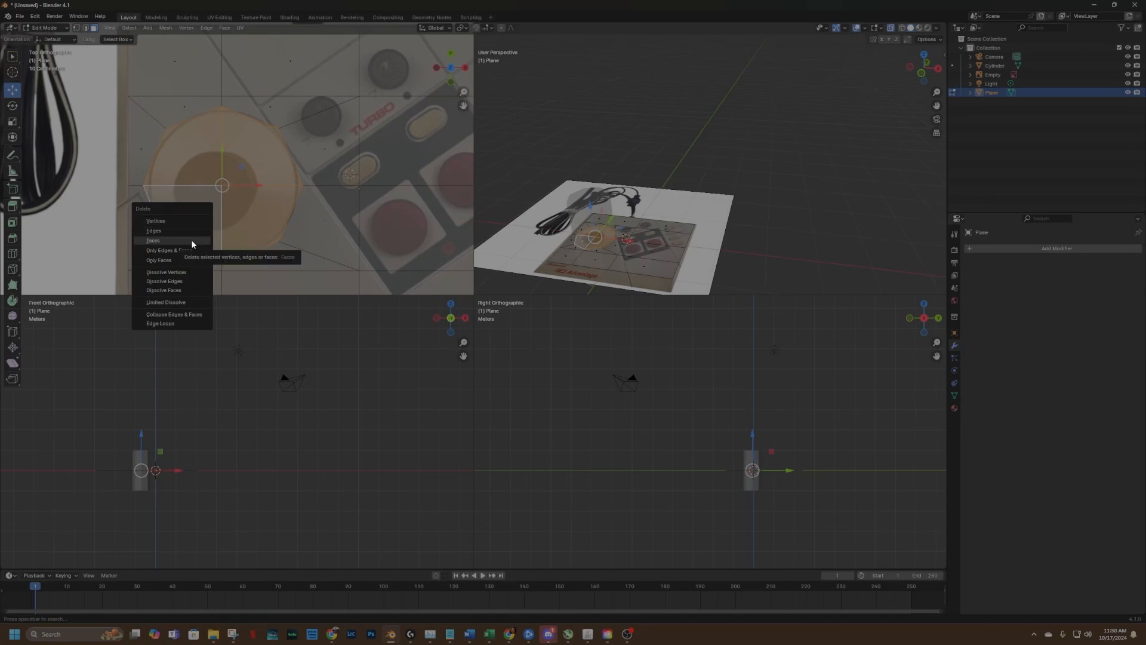
left_click(191, 241)
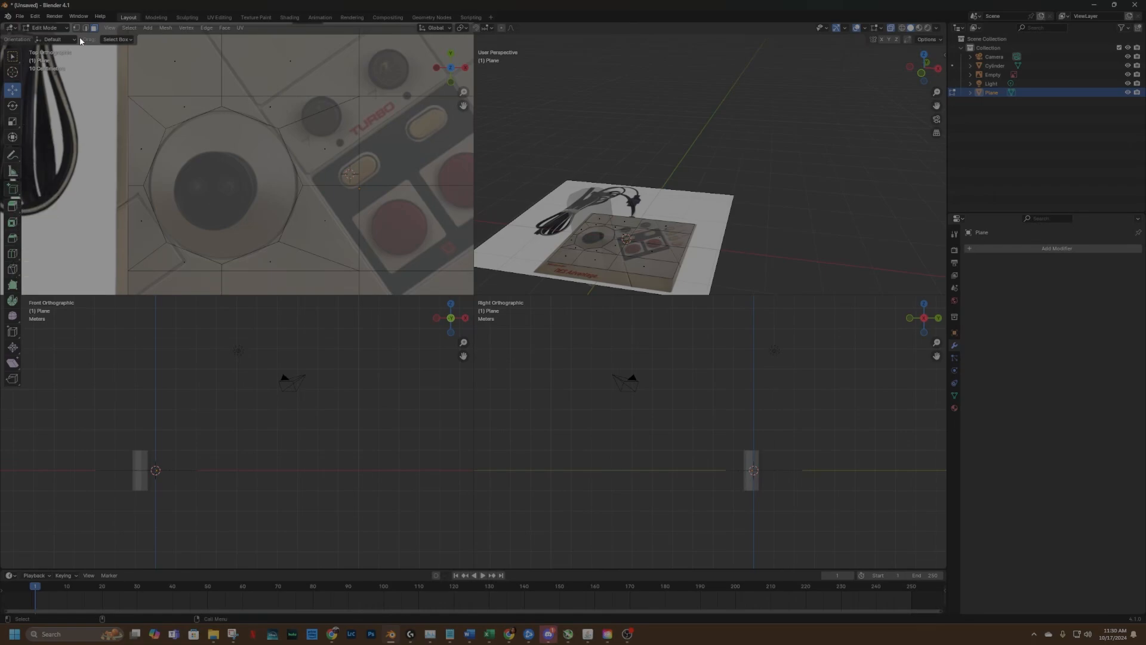
Select the complete edge loop around the octagonal hole, starting from its upper-left edge.
left_click(155, 156)
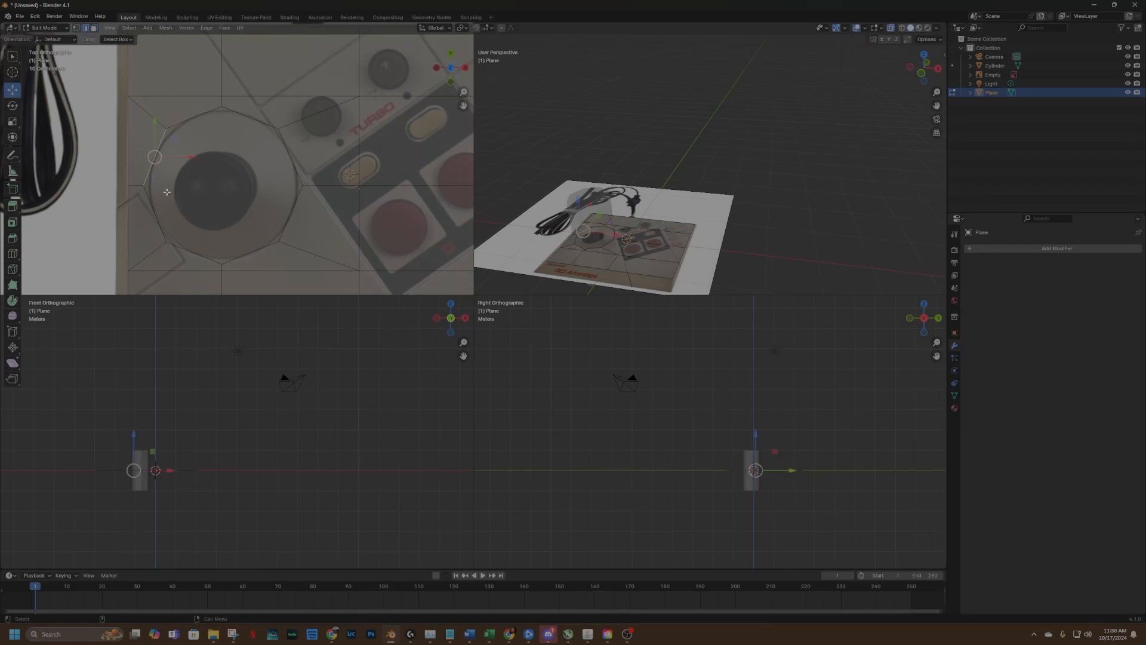
left_click(128, 28)
mouse_move(153, 170)
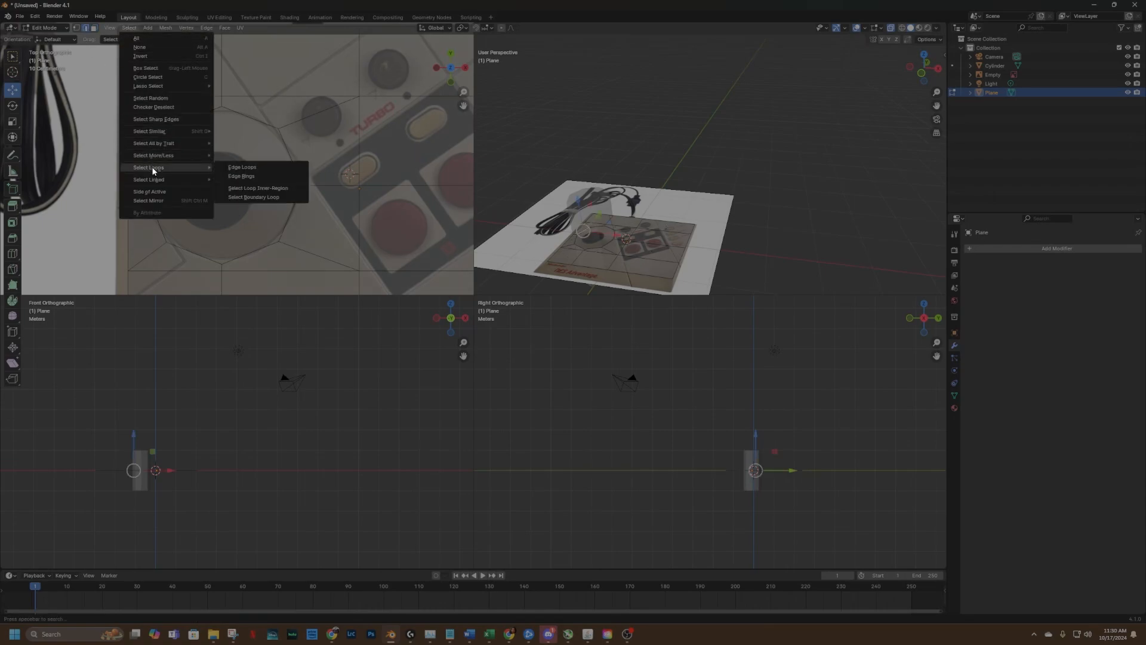
left_click(233, 167)
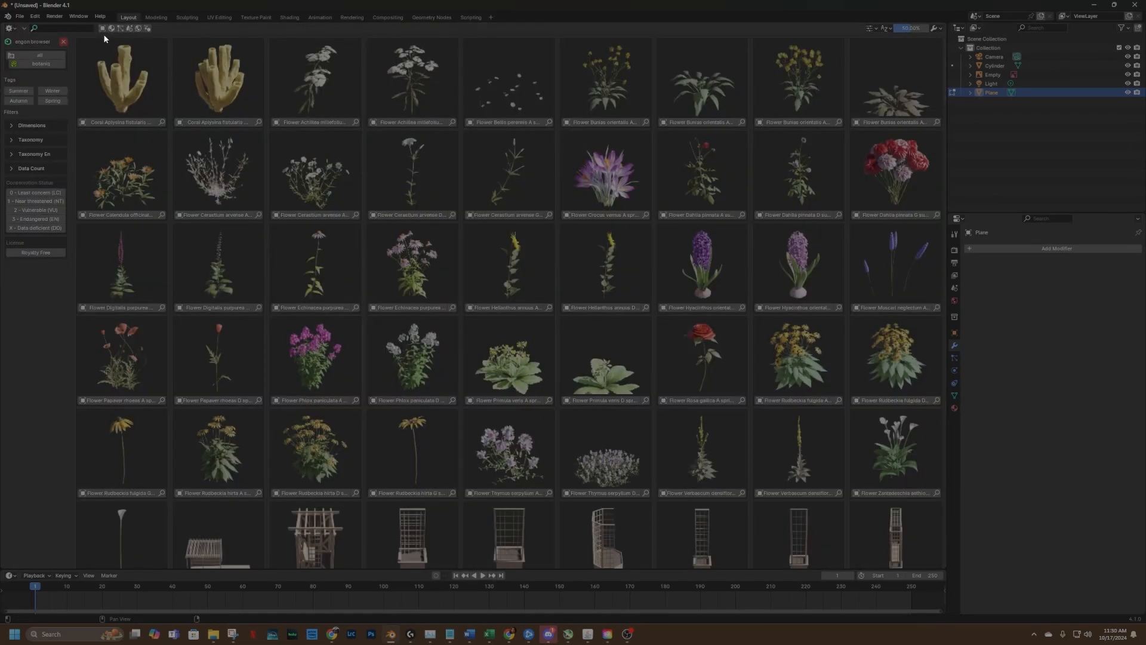
left_click(62, 41)
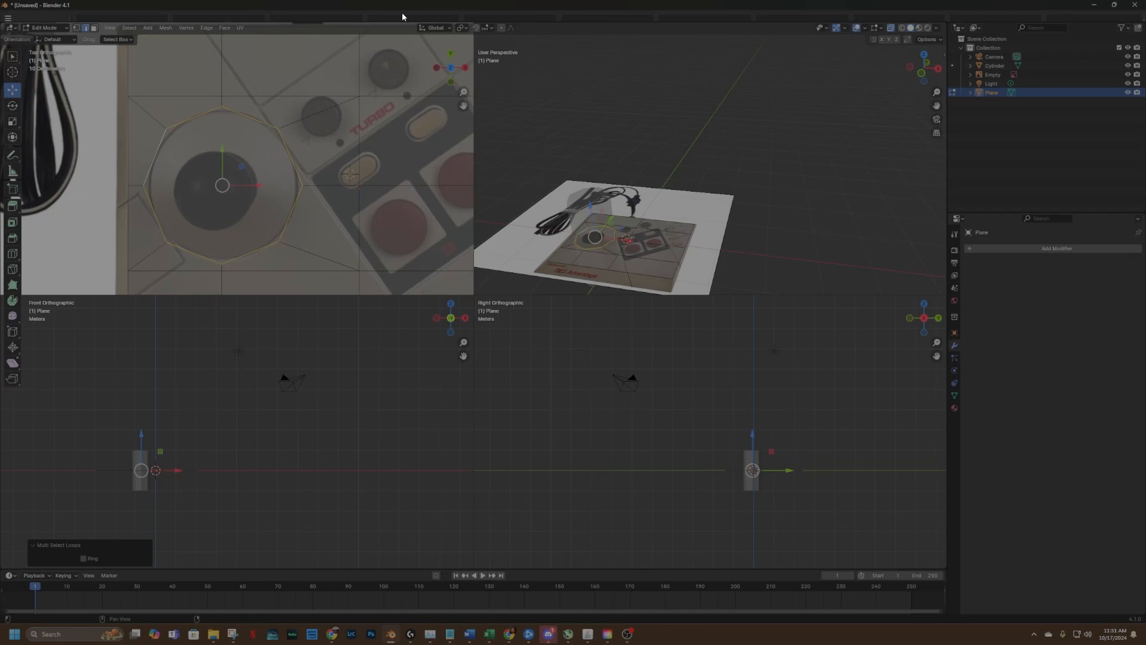
left_click(7, 19)
mouse_move(235, 8)
left_mouse_down()
mouse_move(235, 34)
mouse_move(245, 5)
left_mouse_up()
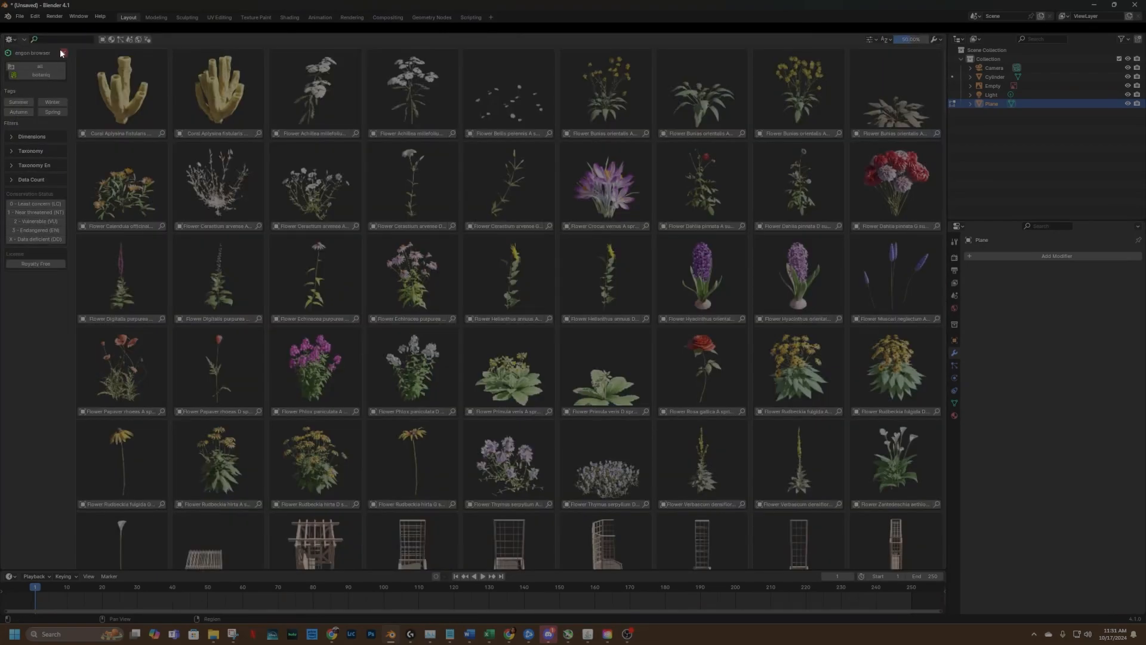
left_click(63, 54)
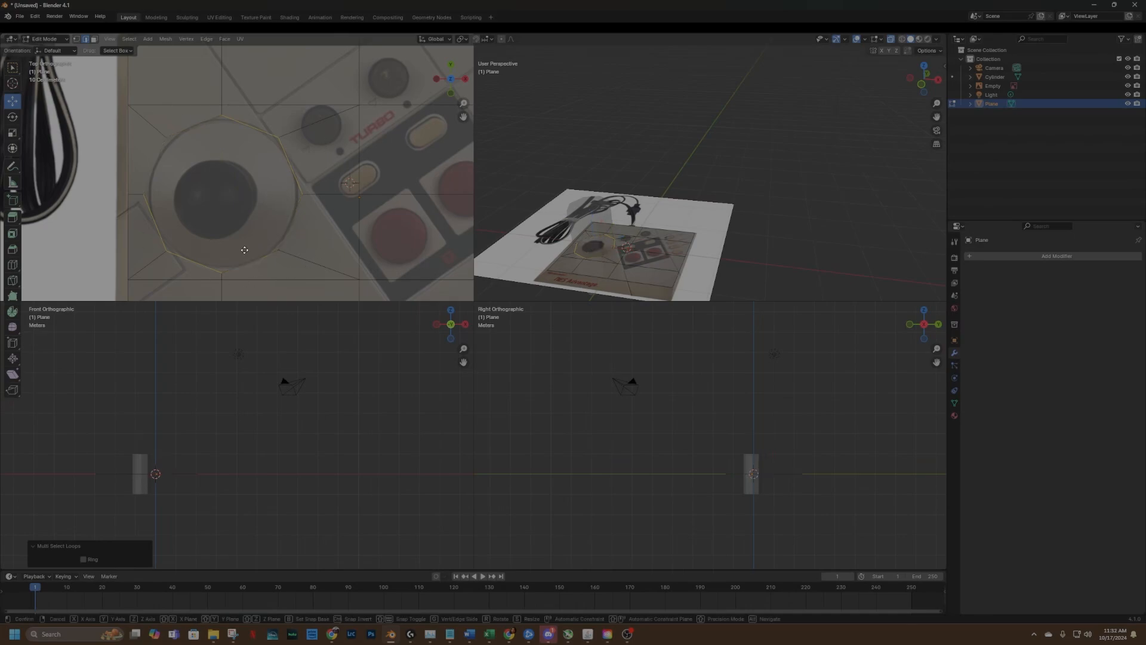
Try extruding the octagonal hole's edge loop in place, and undo the extrusion.
key("g")
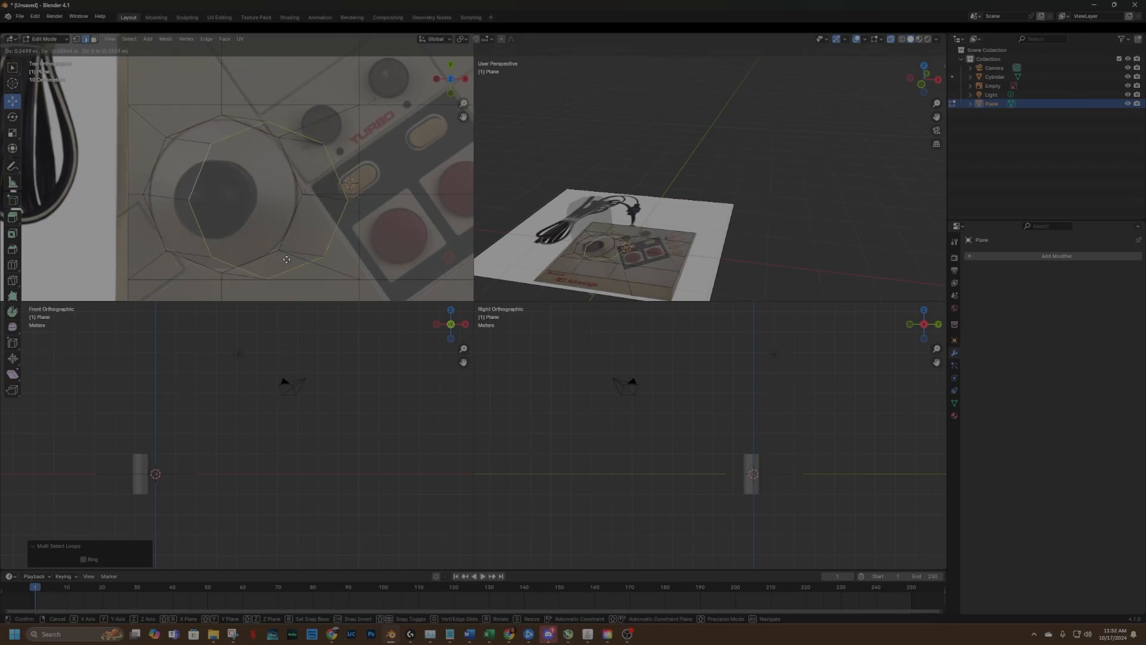
right_click(232, 205)
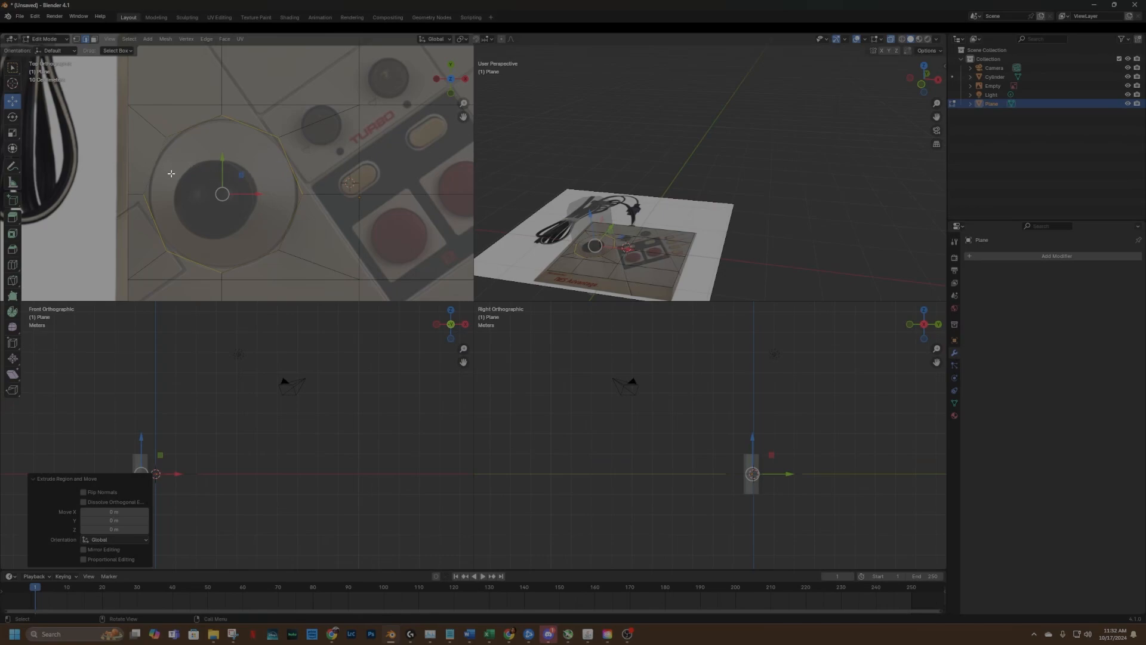
key("ctrl+z")
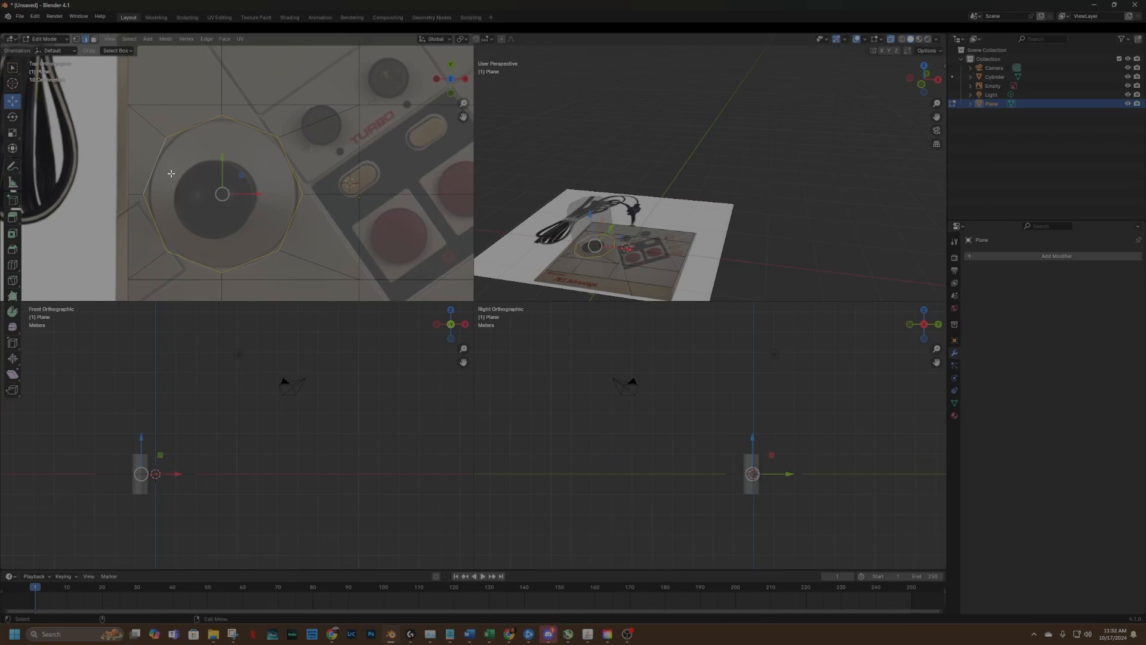
Extrude the hole's edge loop in place and scale the new loop inward to about 0.456 in X and Y.
key("g")
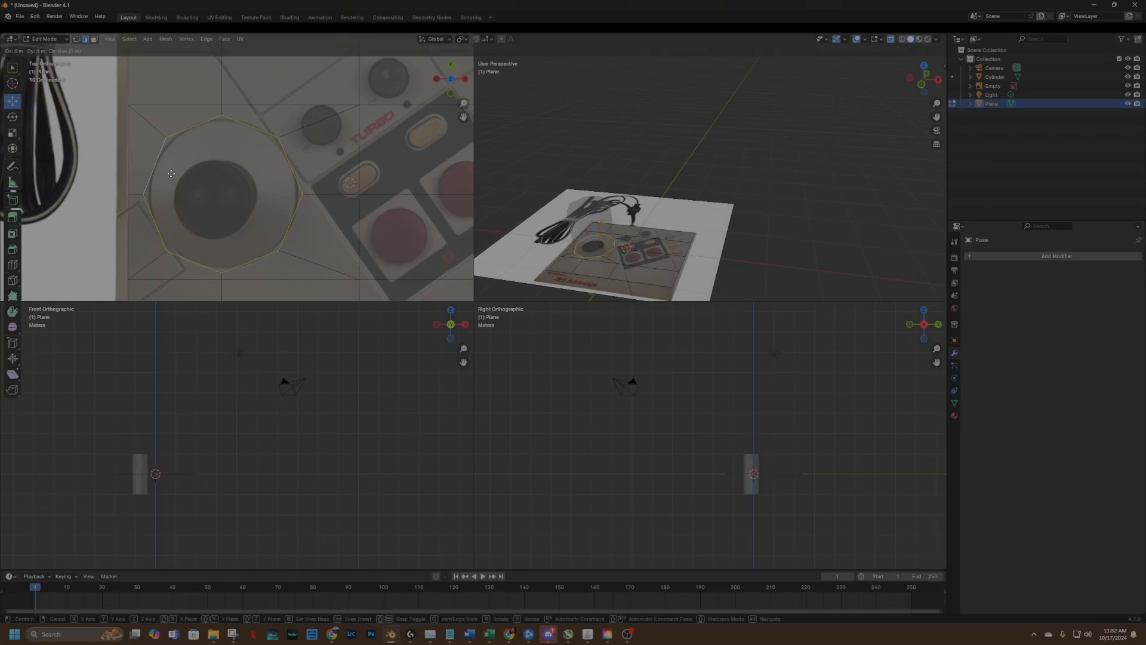
right_click(171, 173)
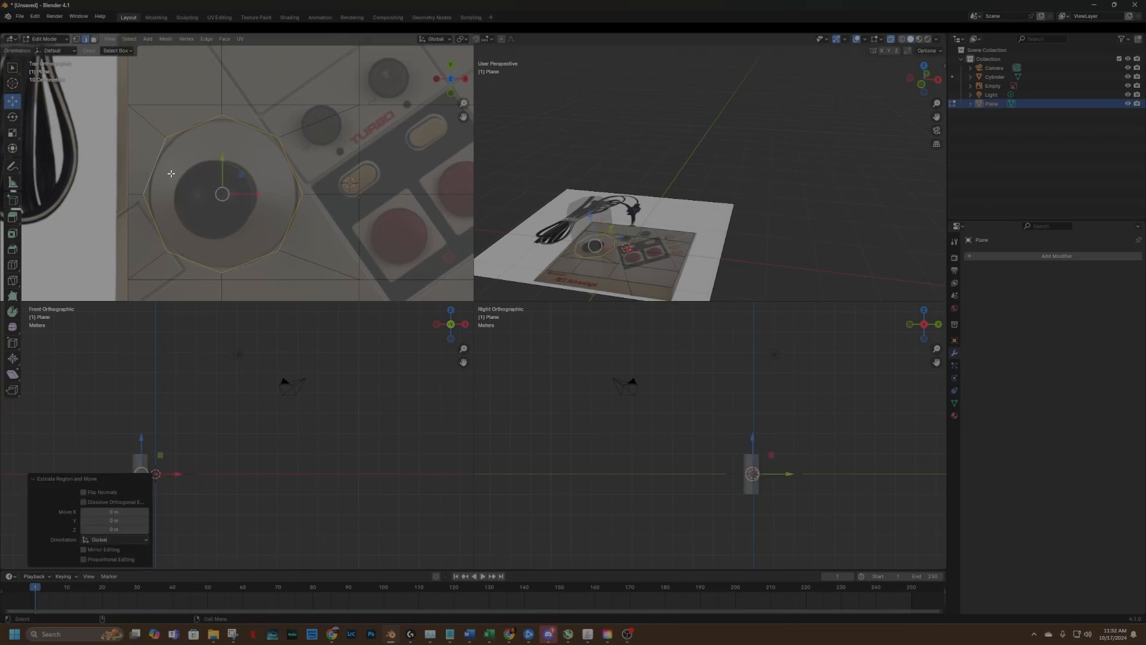
left_click(13, 132)
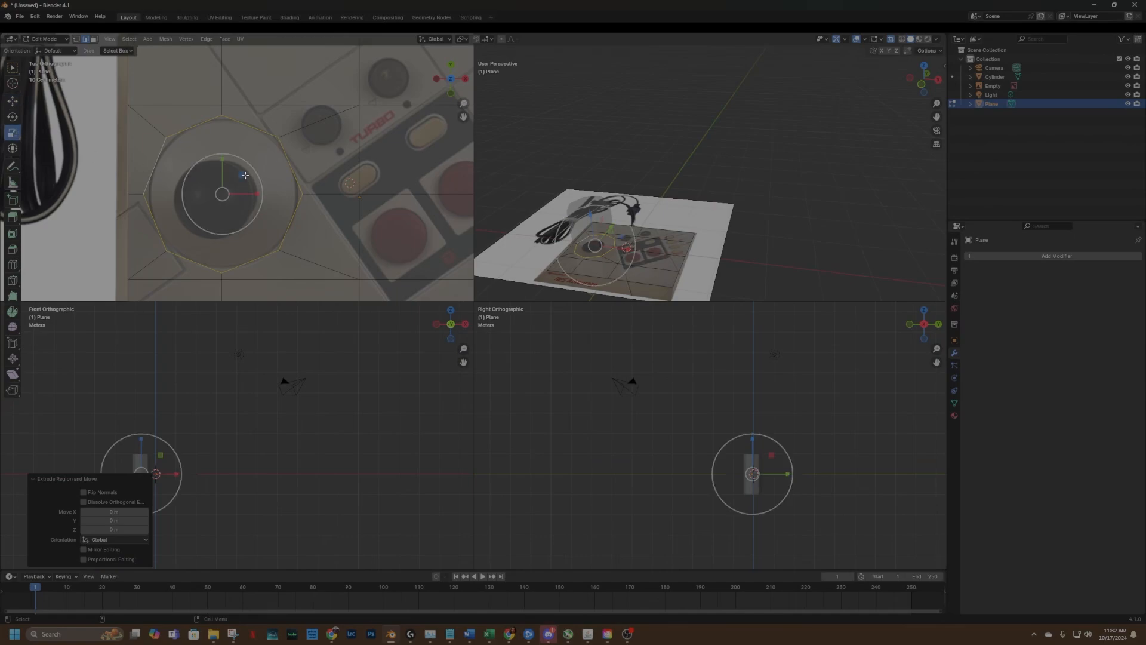
left_click_drag(243, 174, 233, 186)
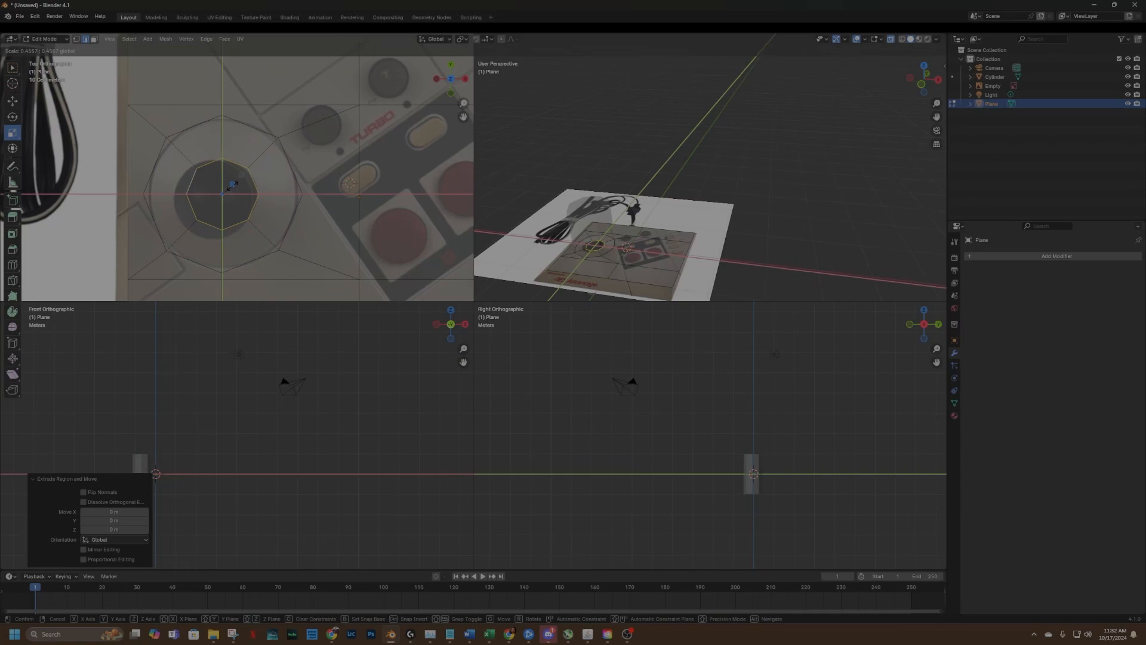
left_click_drag(233, 185, 232, 186)
Raise the scaled inner octagon loop about 0.038 m along the Z axis.
left_click(12, 101)
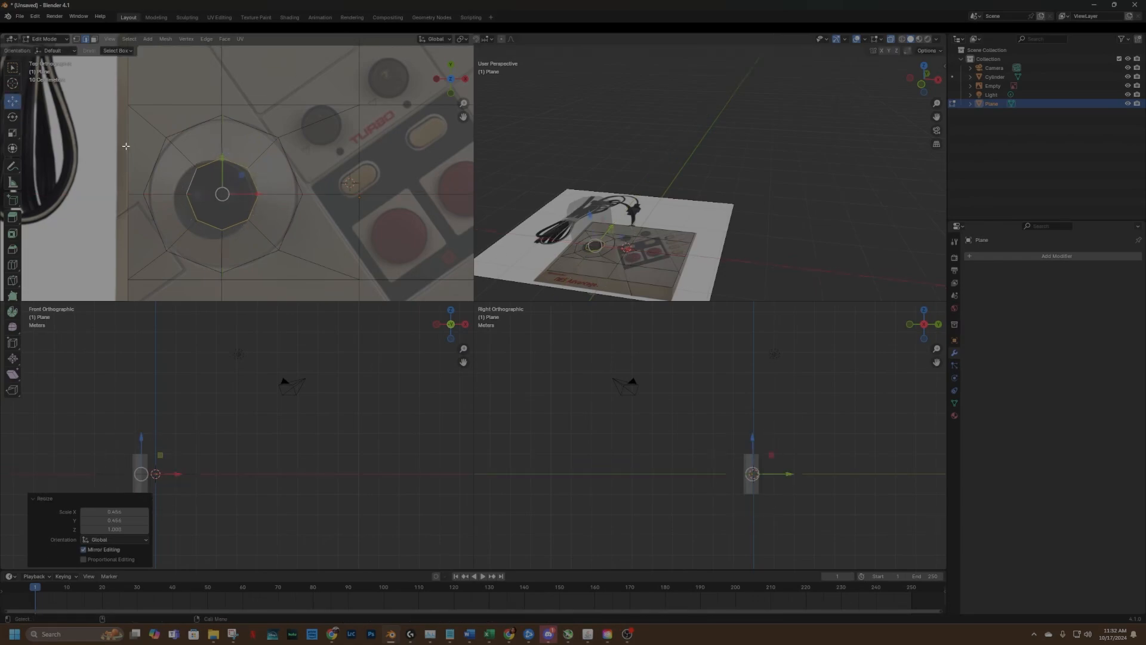
scroll(601, 264, "up", 2)
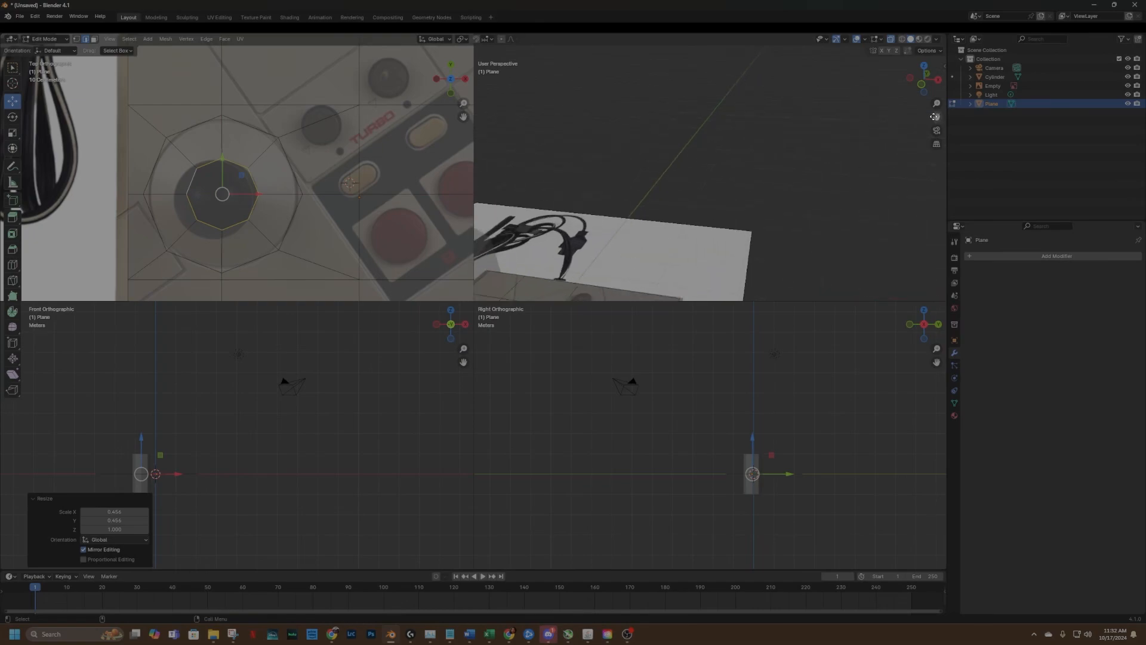
scroll(641, 221, "up", 2)
scroll(640, 221, "up", 2)
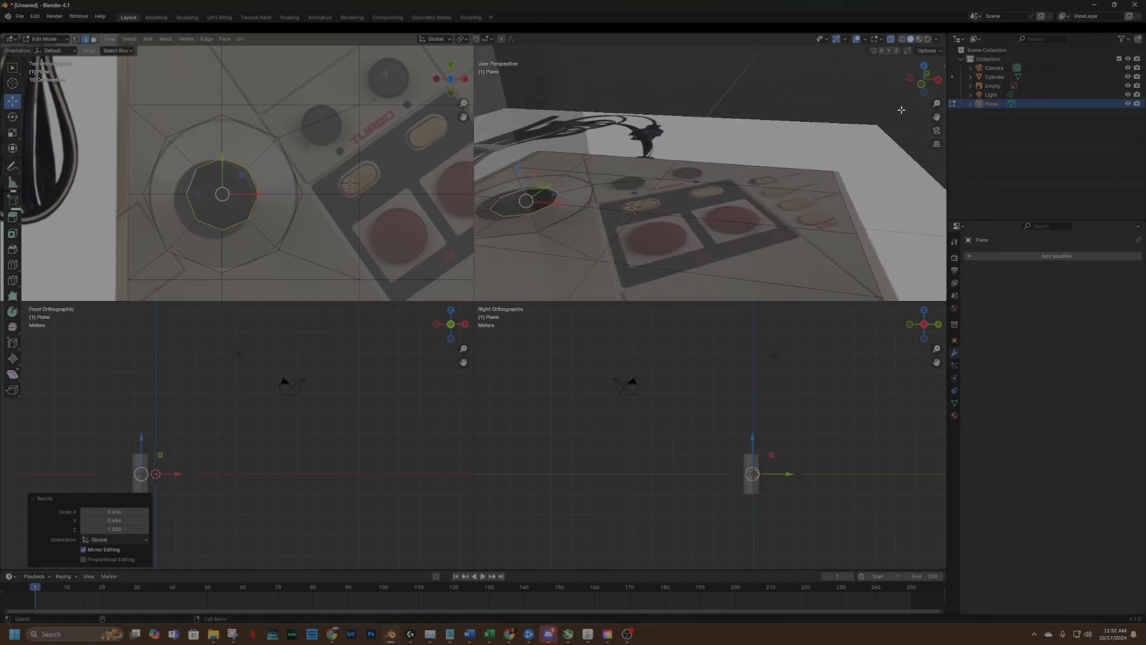
left_click_drag(936, 116, 942, 117)
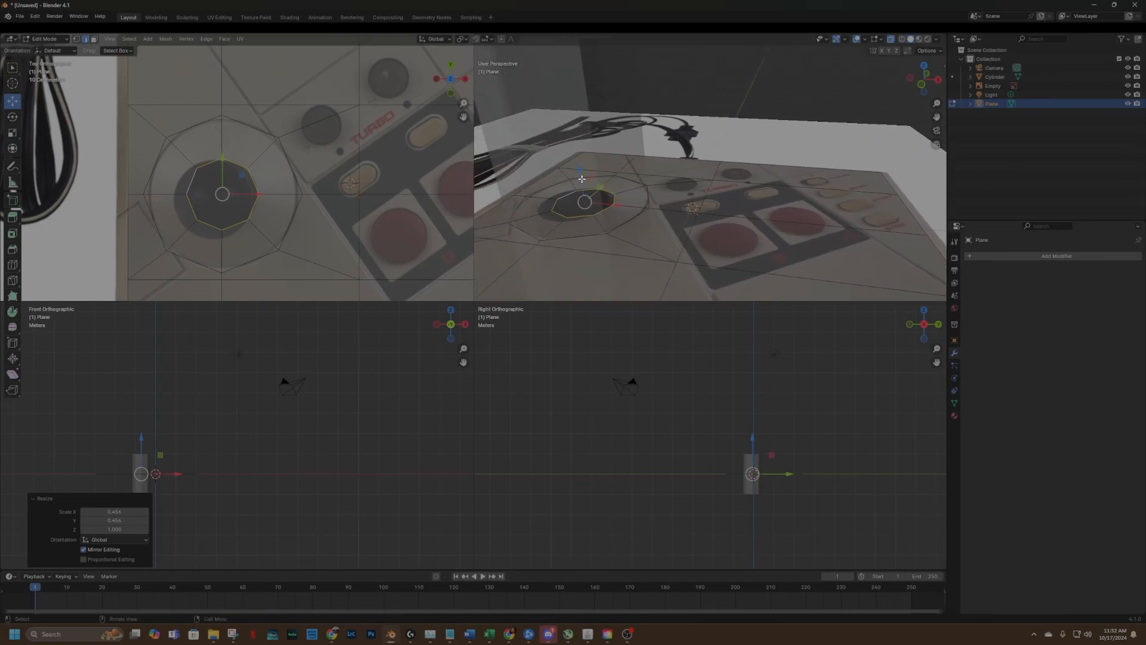
key("g")
key("z")
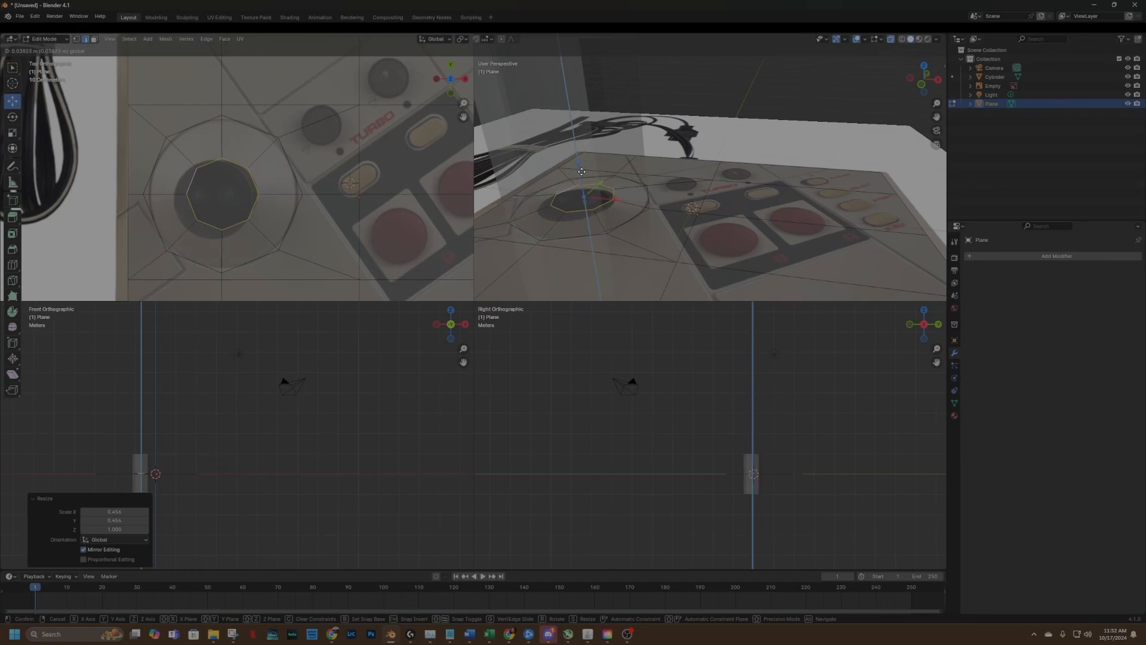
left_click(582, 172)
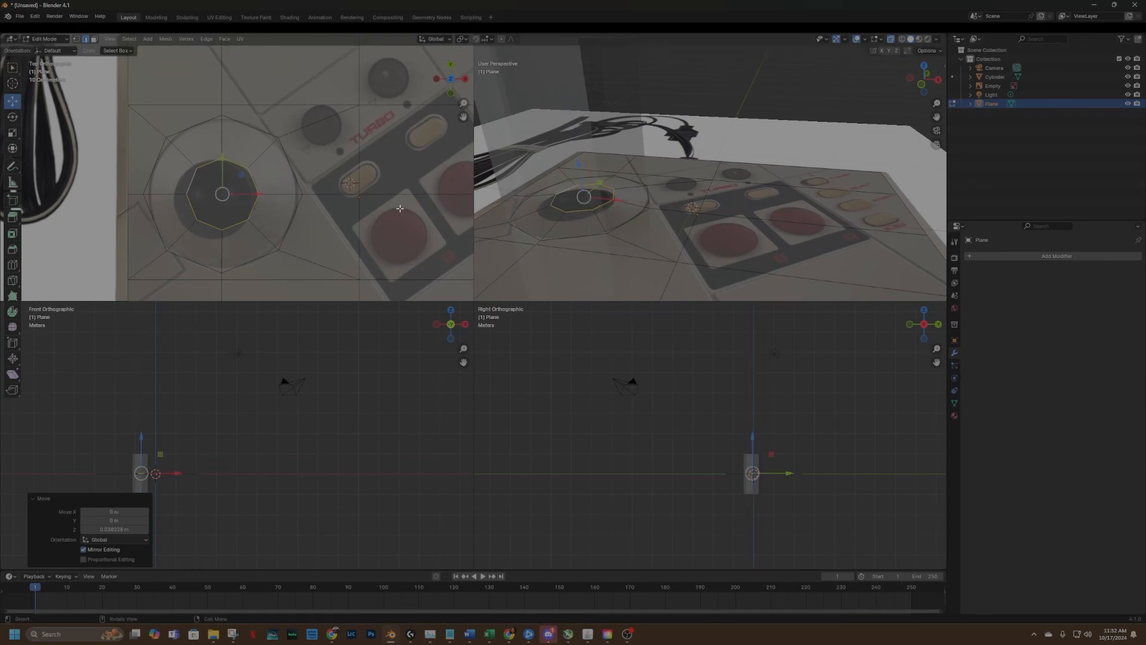
Extrude the inner octagon loop, lower the new loop about 0.09 m along Z, and turn off X-ray display.
key("g")
right_click(128, 170)
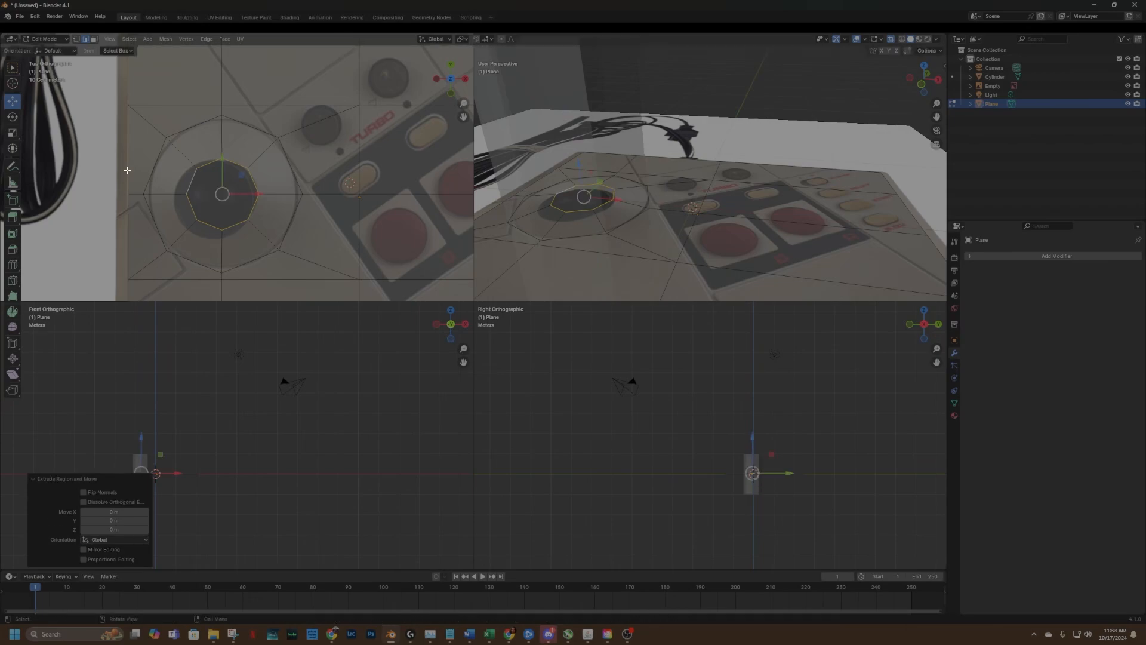
key("g")
key("z")
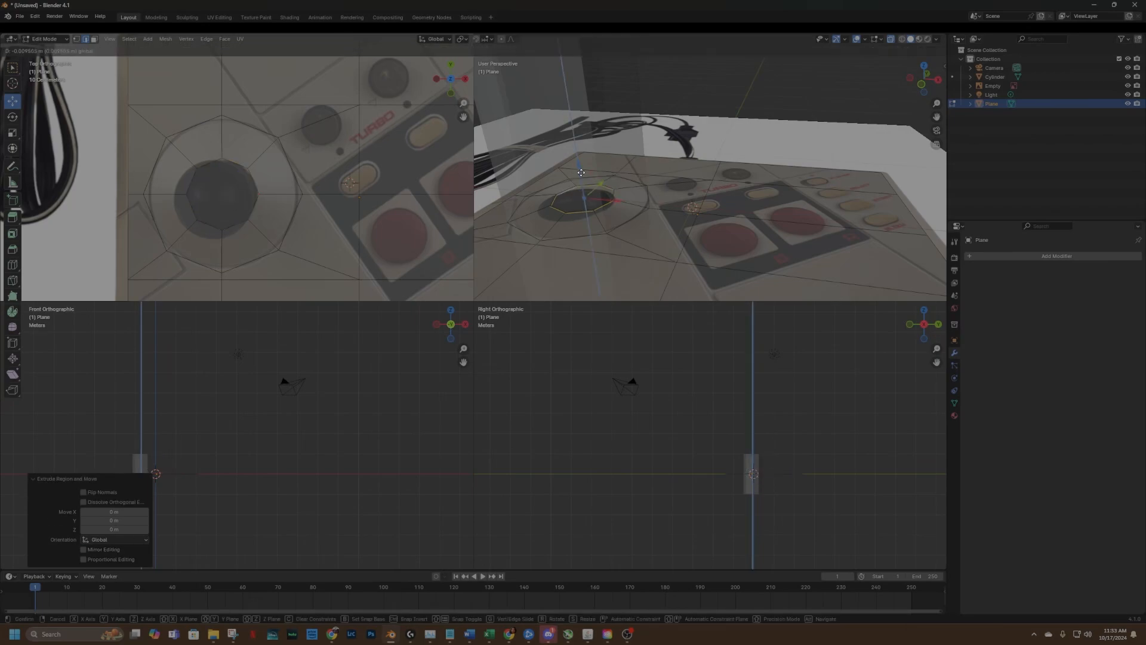
left_click(560, 229)
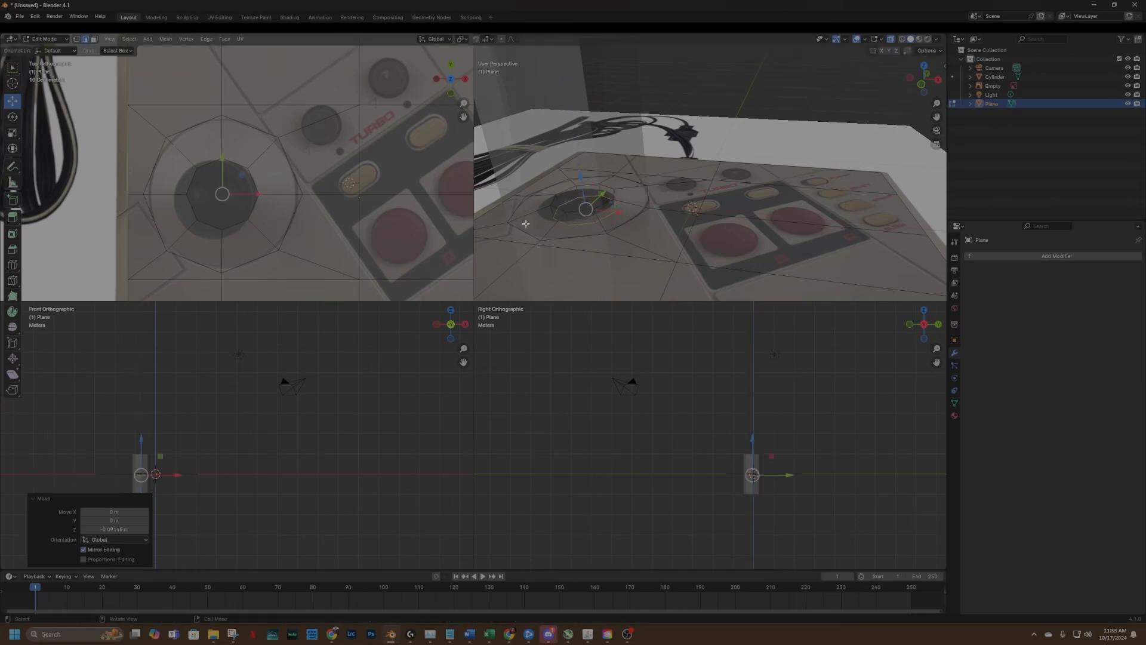
left_click(891, 40)
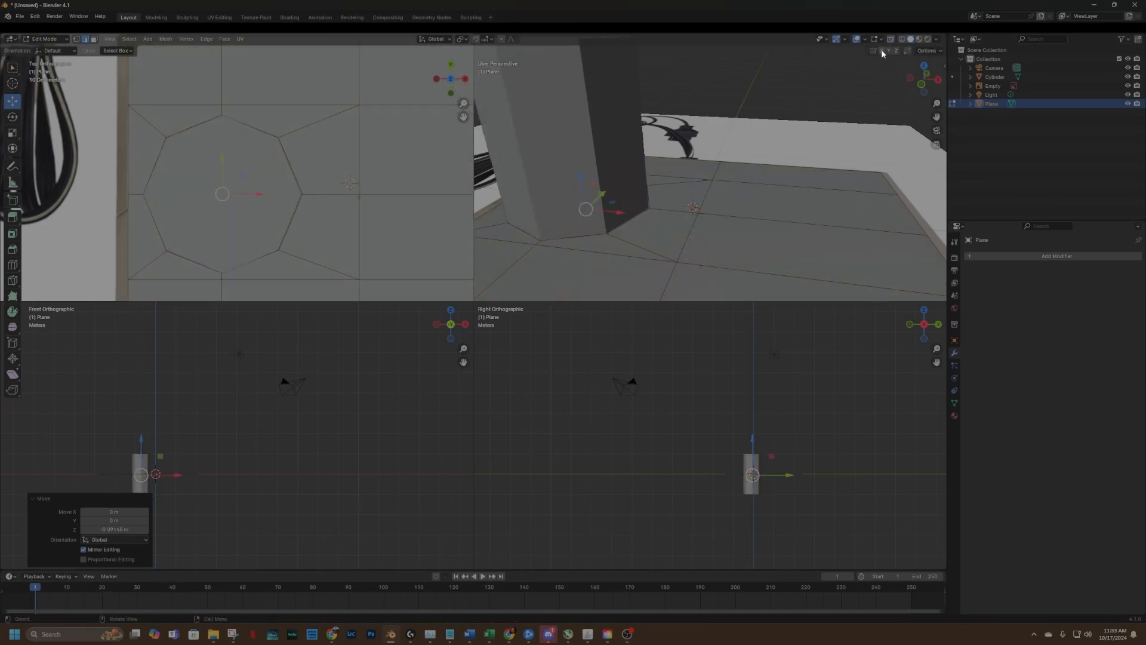
Hide the Cylinder object so the raised octagonal joystick base on the plane can be seen.
left_click(1127, 77)
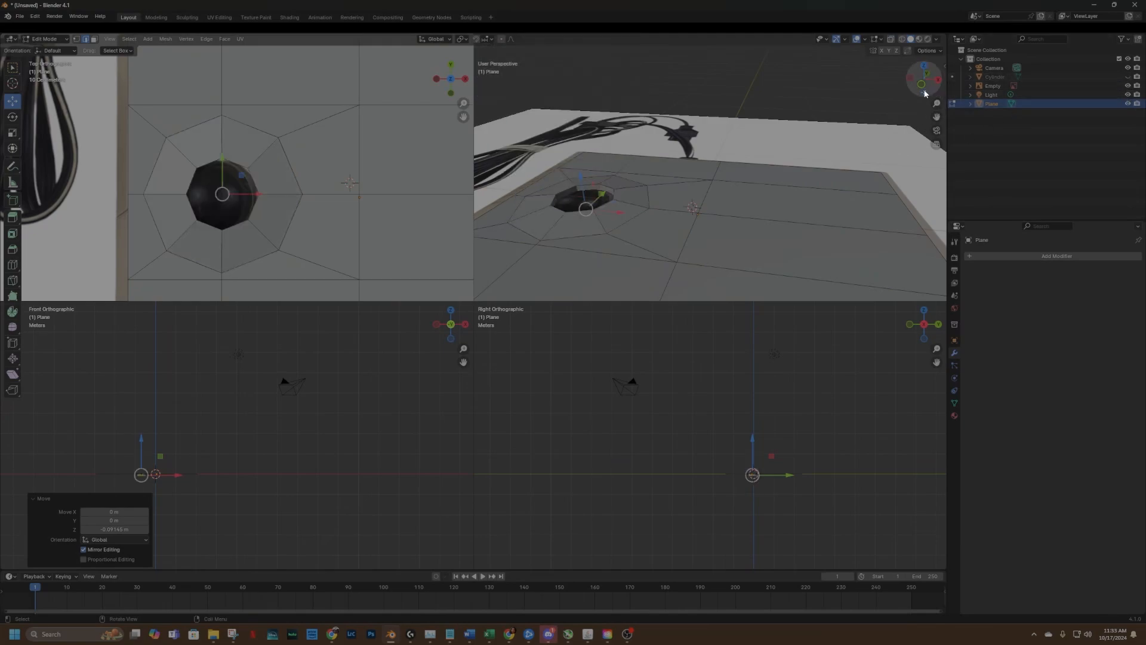
mouse_move(921, 84)
left_mouse_down()
mouse_move(933, 57)
mouse_move(885, 67)
mouse_move(856, 101)
mouse_move(877, 59)
mouse_move(895, 57)
mouse_move(888, 34)
mouse_move(808, 60)
mouse_move(874, 41)
mouse_move(891, 48)
mouse_move(885, 90)
mouse_move(873, 77)
mouse_move(896, 58)
mouse_move(842, 57)
mouse_move(924, 88)
left_mouse_up()
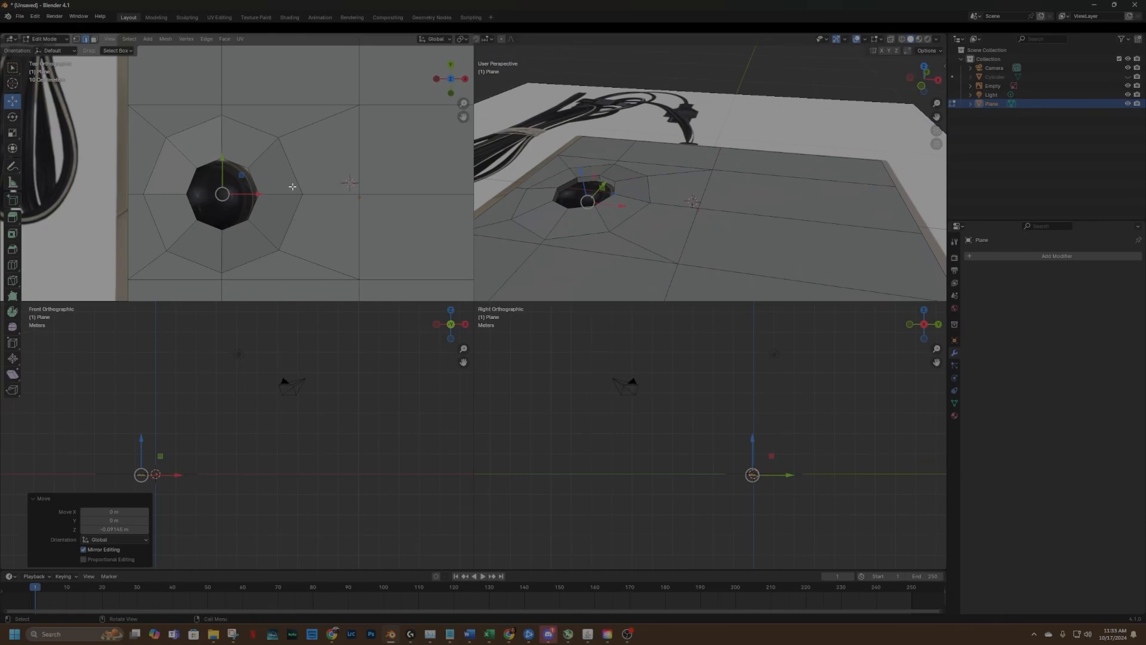
left_click_drag(463, 117, 343, 79)
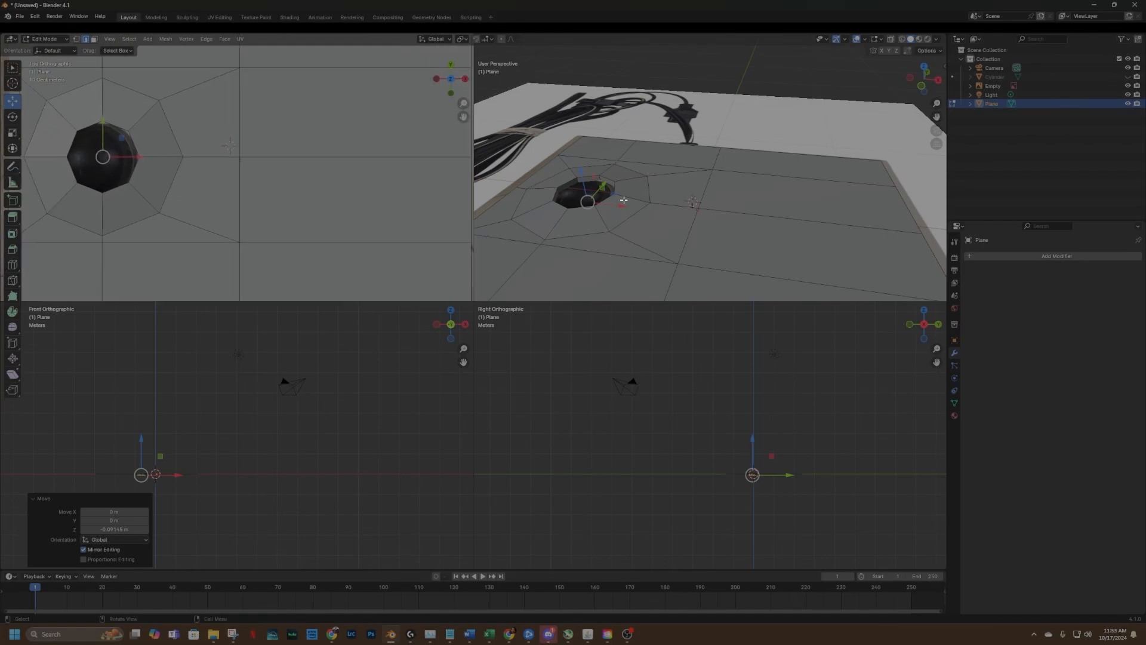
Add a Subdivision Surface modifier to the plane and raise its viewport and render levels.
left_click(979, 255)
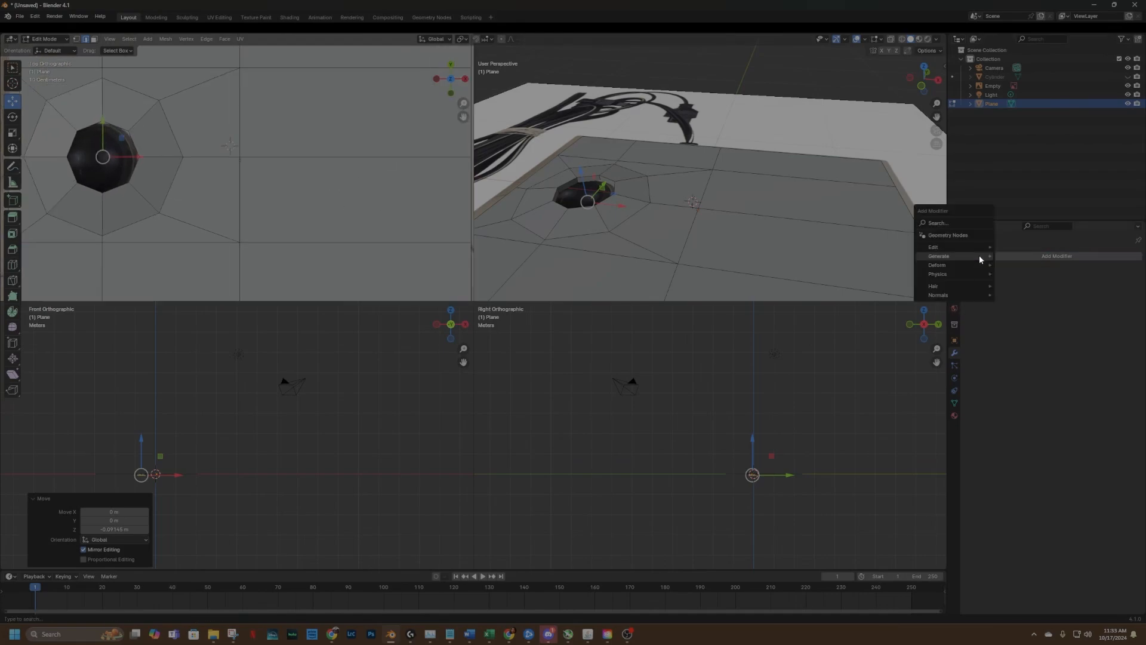
mouse_move(979, 255)
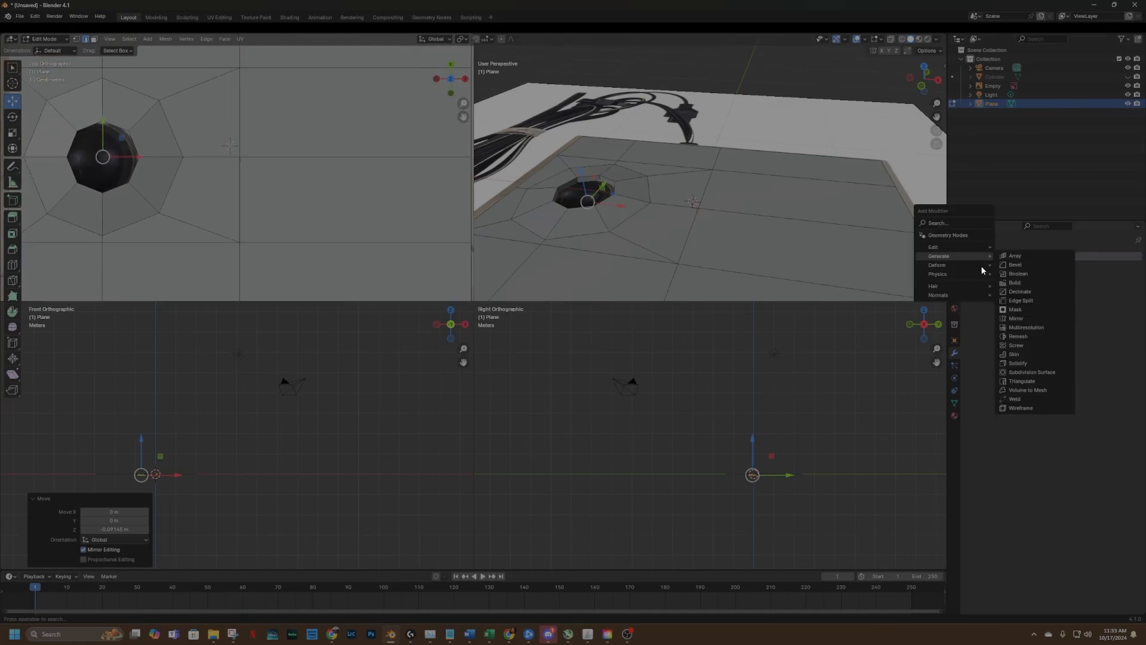
left_click(1020, 371)
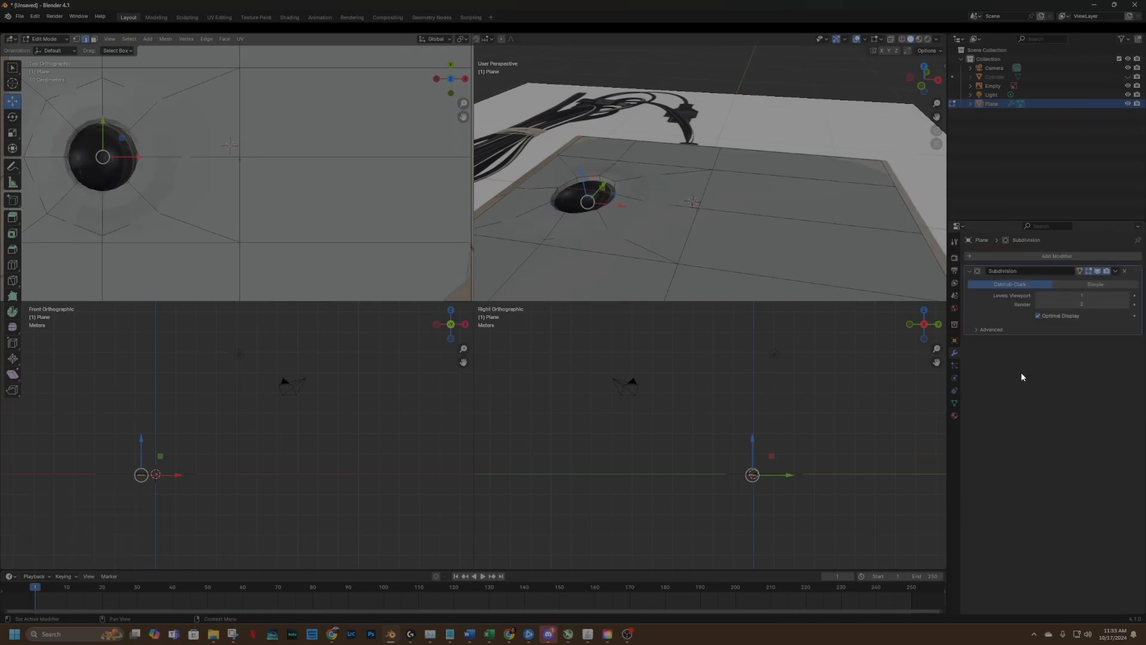
left_click(1126, 296)
left_click(1126, 305)
mouse_move(920, 84)
left_mouse_down()
mouse_move(847, 80)
mouse_move(817, 52)
mouse_move(1030, 63)
mouse_move(1051, 51)
mouse_move(931, 65)
left_mouse_up()
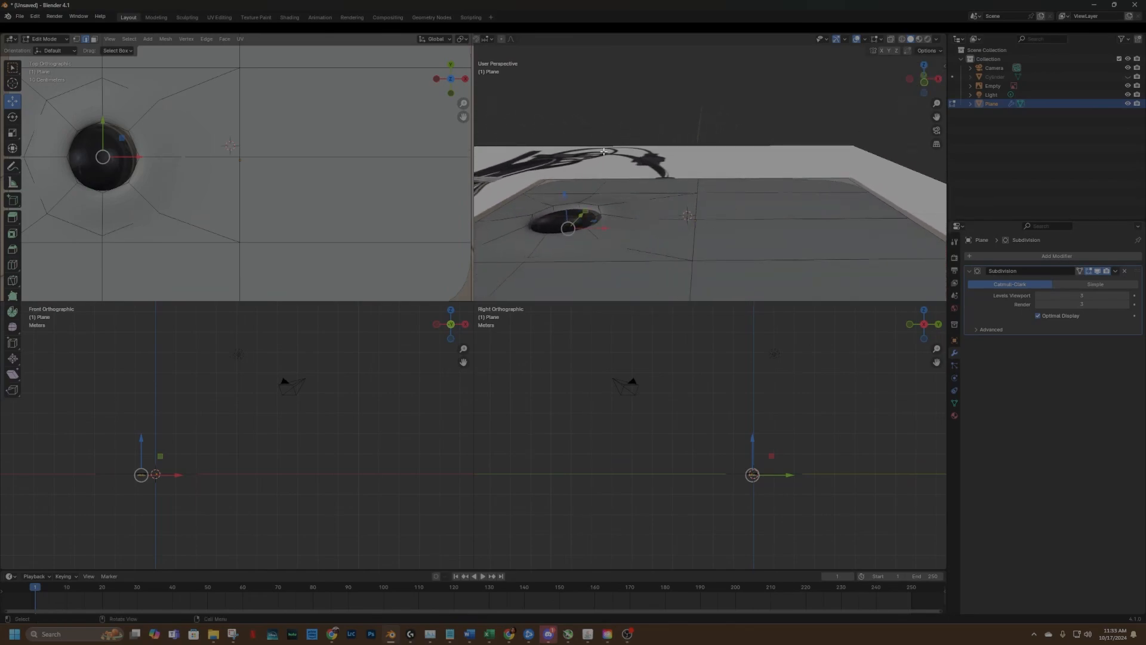
Hide the plane to examine the joystick base in the reference photo, and show the plane again.
left_click(1127, 103)
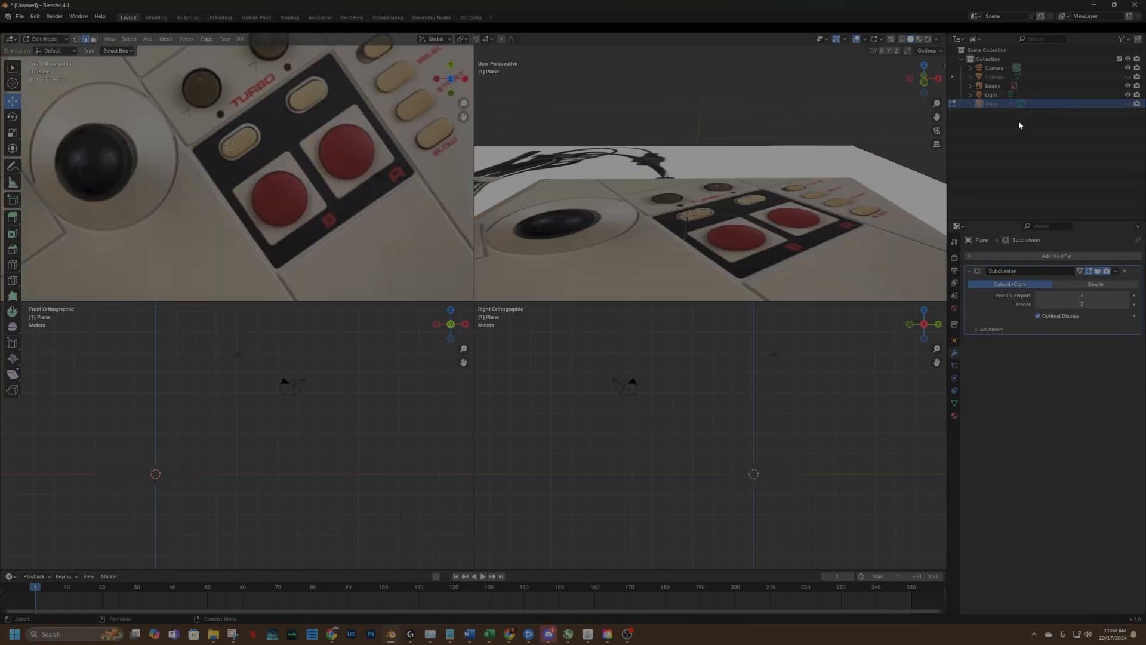
mouse_move(625, 242)
middle_mouse_down()
mouse_move(609, 269)
mouse_move(626, 241)
middle_mouse_up()
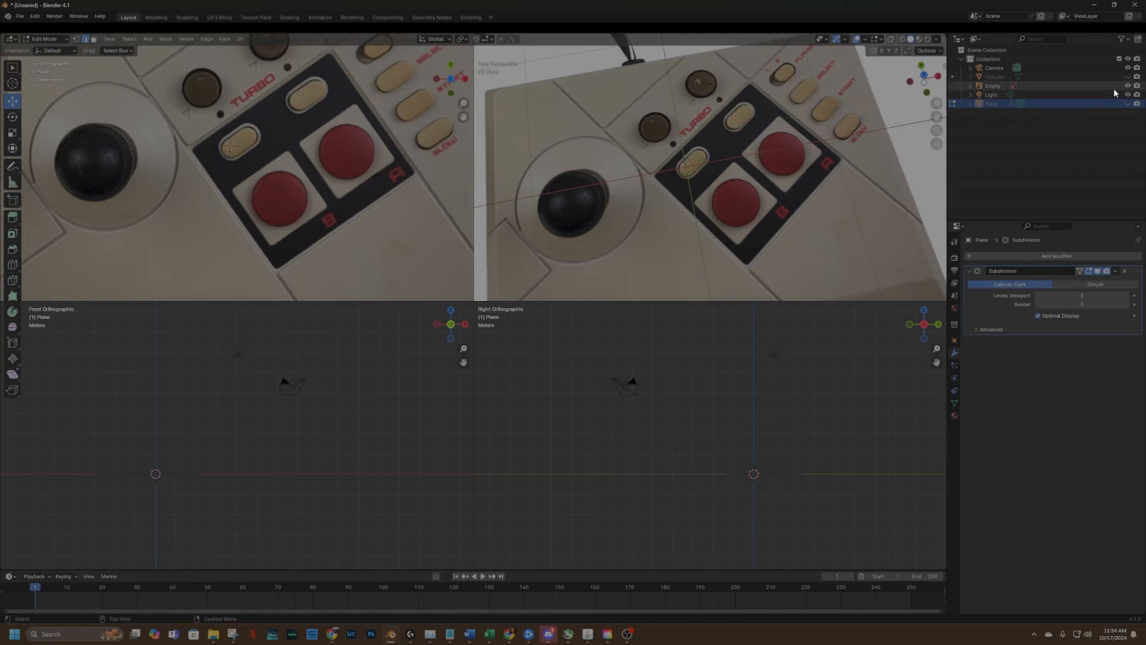
left_click(1127, 103)
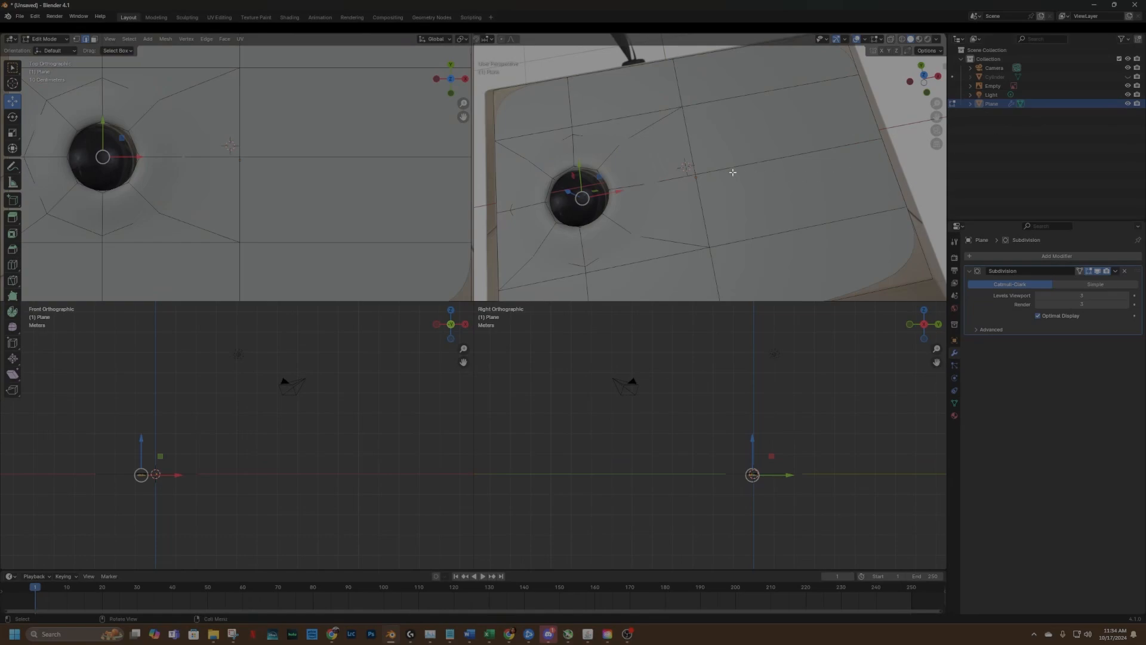
Add two loop cuts to the joystick ring, one beside the inner hole (factor about -0.93) and one beside the outer octagon (about 0.97).
left_click(62, 41)
left_click(12, 264)
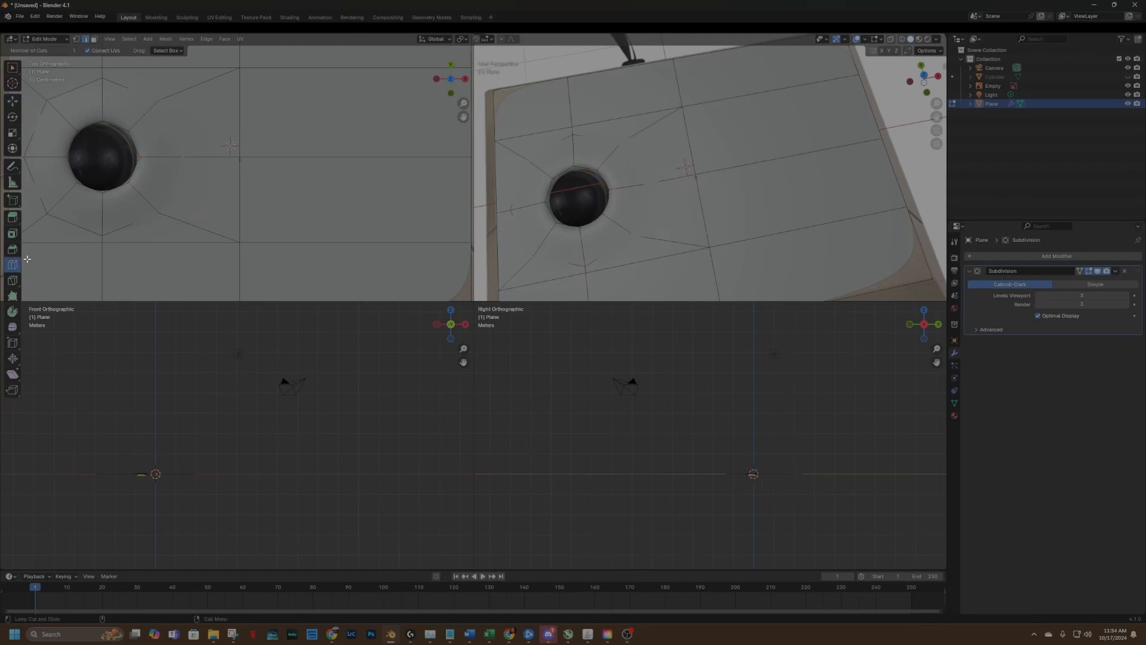
left_click_drag(102, 219, 103, 201)
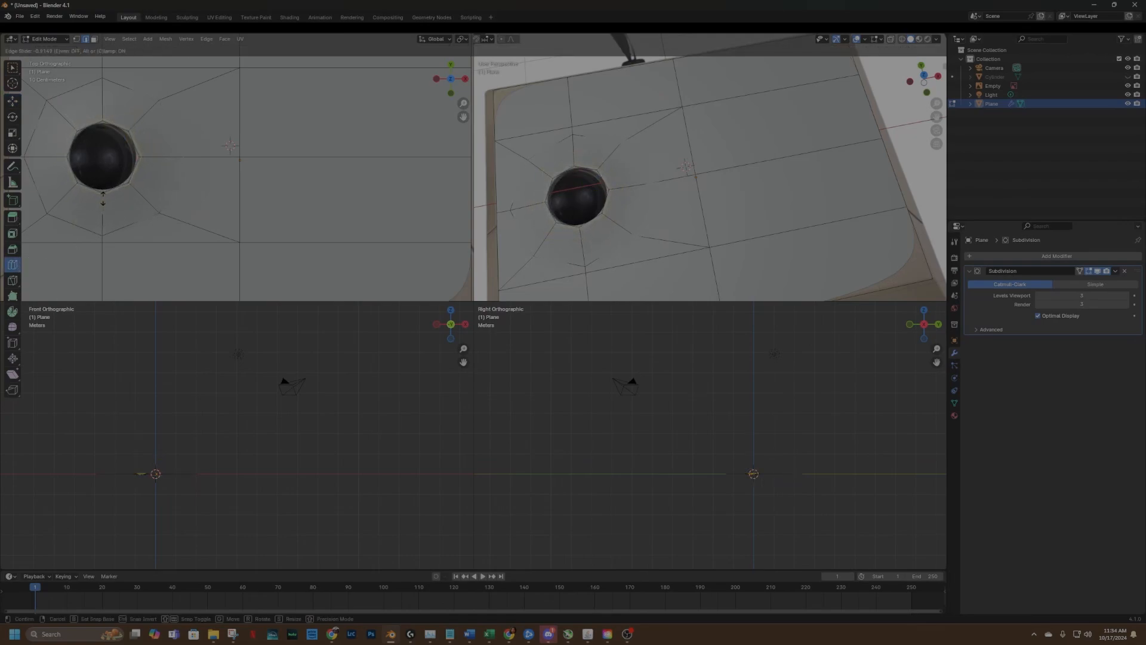
left_click_drag(102, 198, 104, 219)
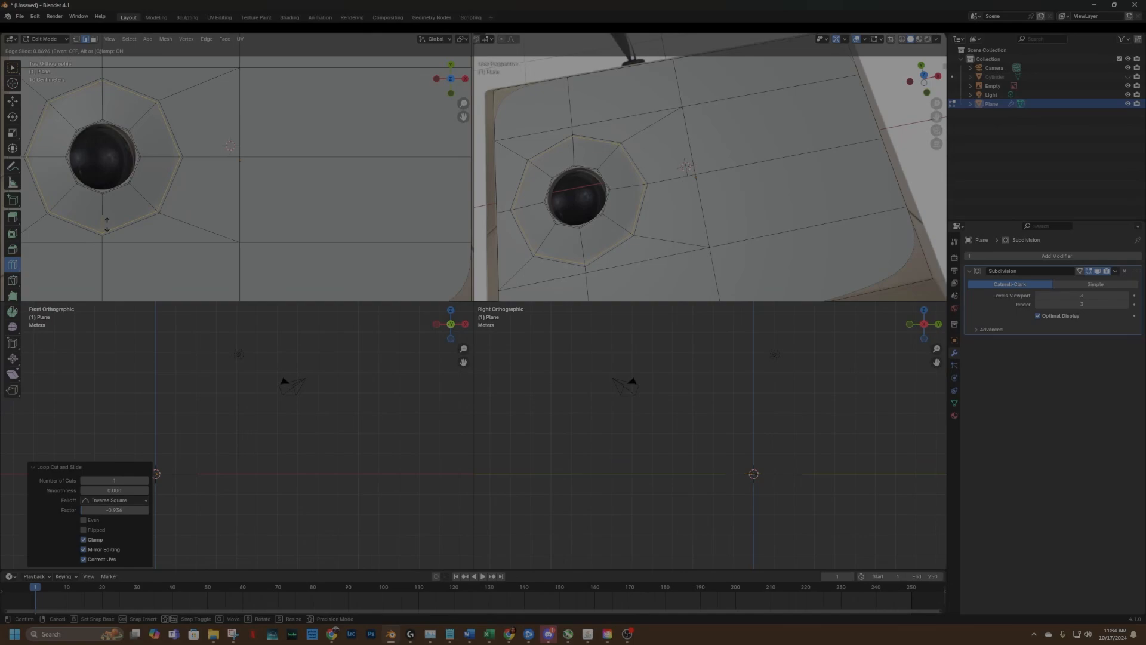
left_click_drag(107, 223, 107, 224)
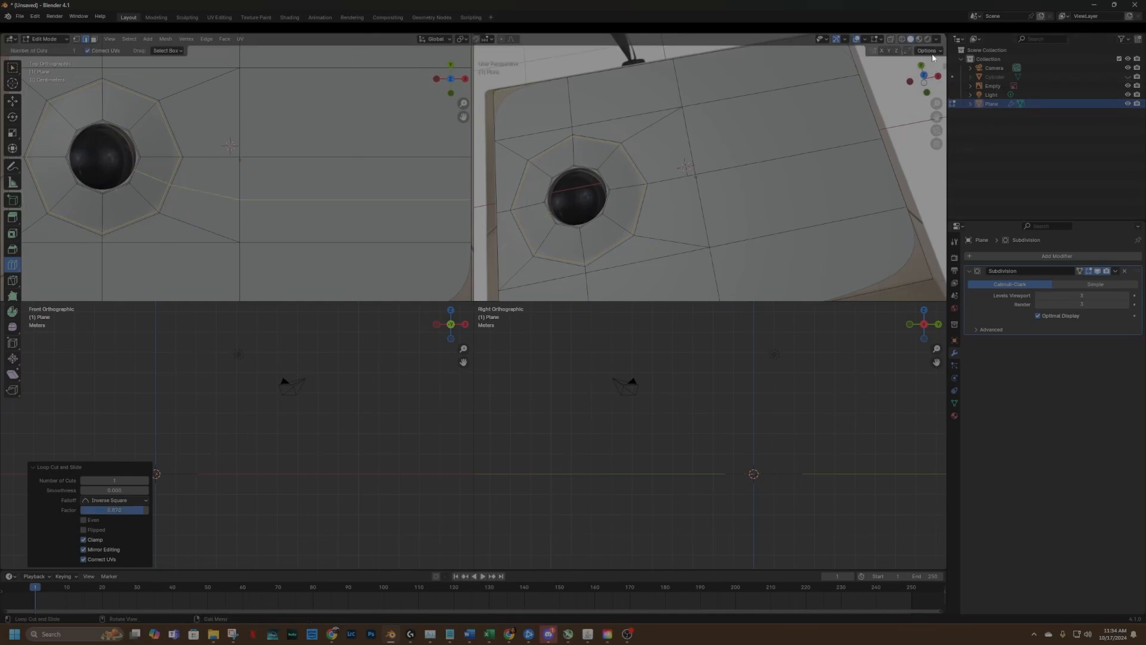
Switch to Object Mode and examine the smoothed joystick base from a low angle.
left_click(66, 39)
left_click(47, 51)
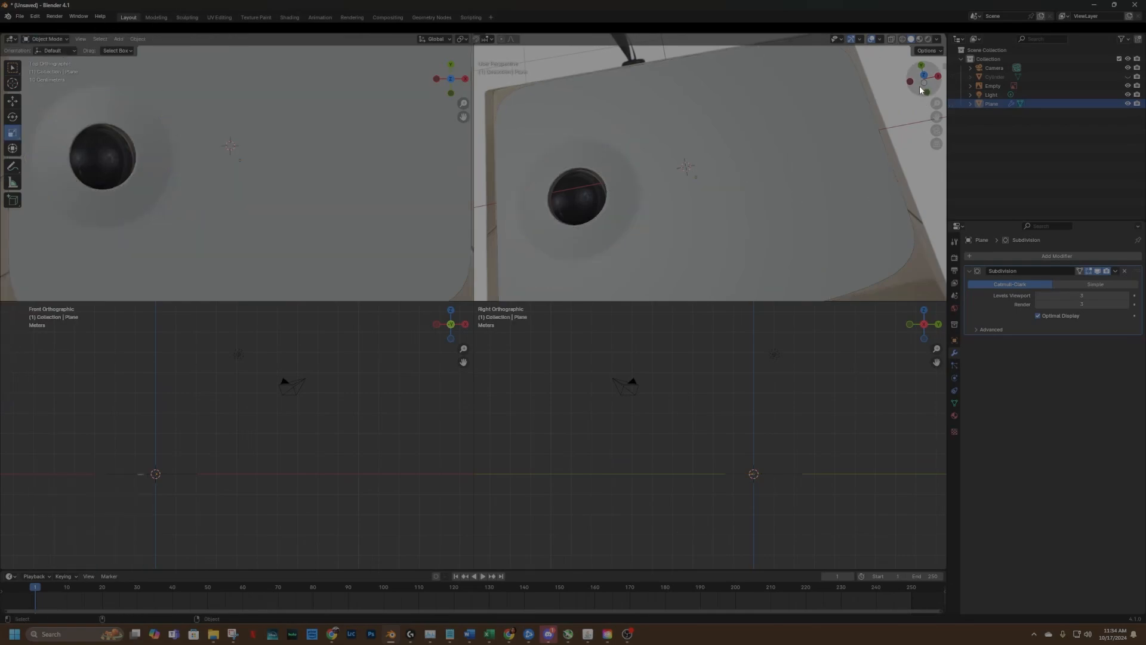
mouse_move(923, 78)
left_mouse_down()
mouse_move(927, 50)
mouse_move(939, 66)
mouse_move(945, 54)
mouse_move(922, 71)
left_mouse_up()
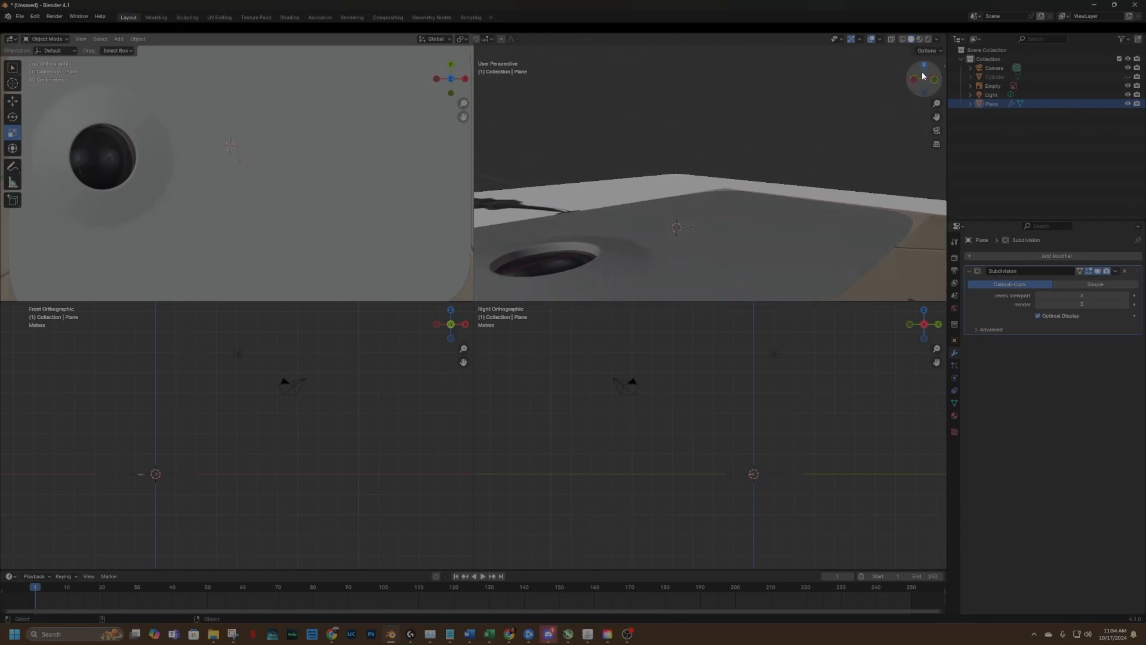
Return to Edit Mode and add a loop cut around the hole's inner wall, slid toward its upper rim.
left_click(47, 39)
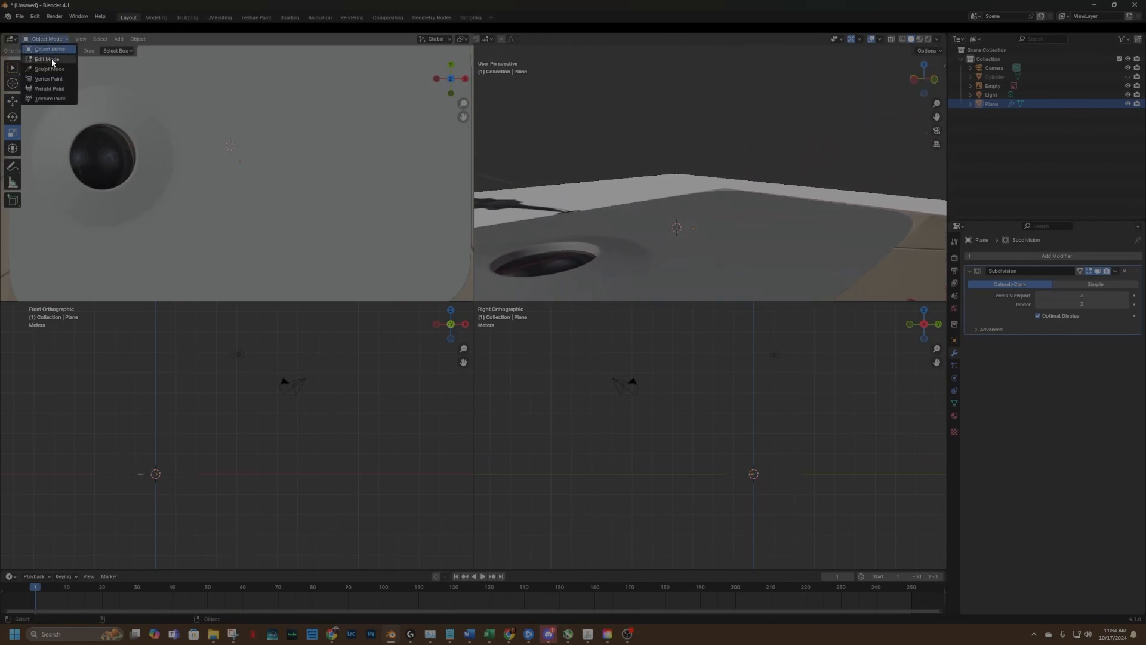
left_click(47, 60)
left_click(12, 265)
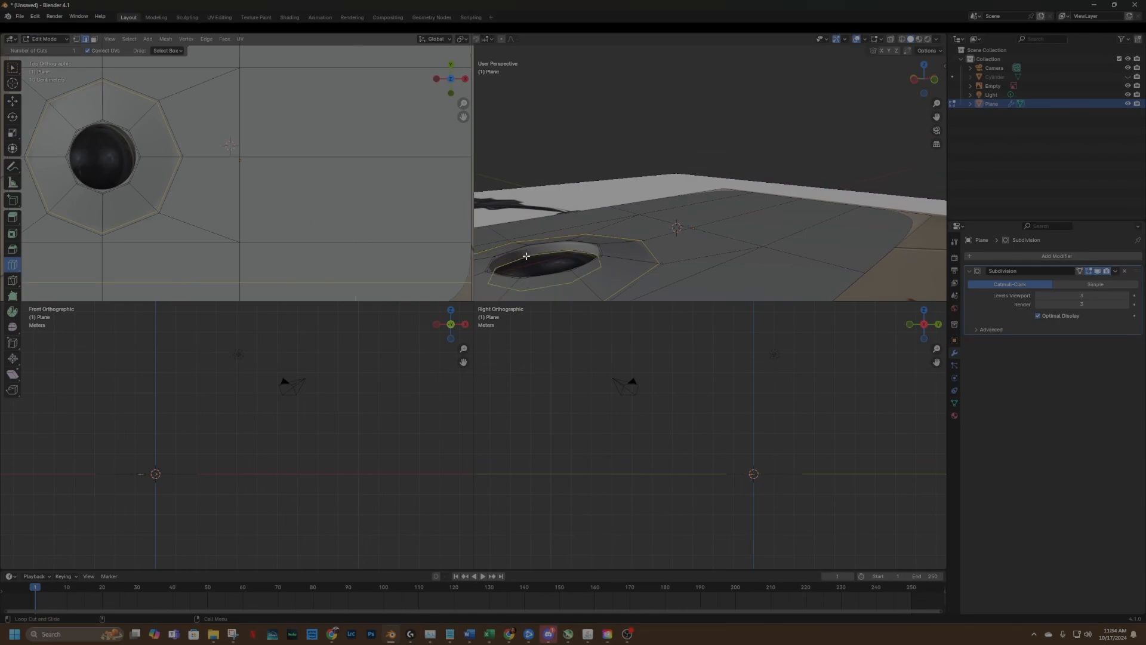
left_click_drag(532, 247, 545, 241)
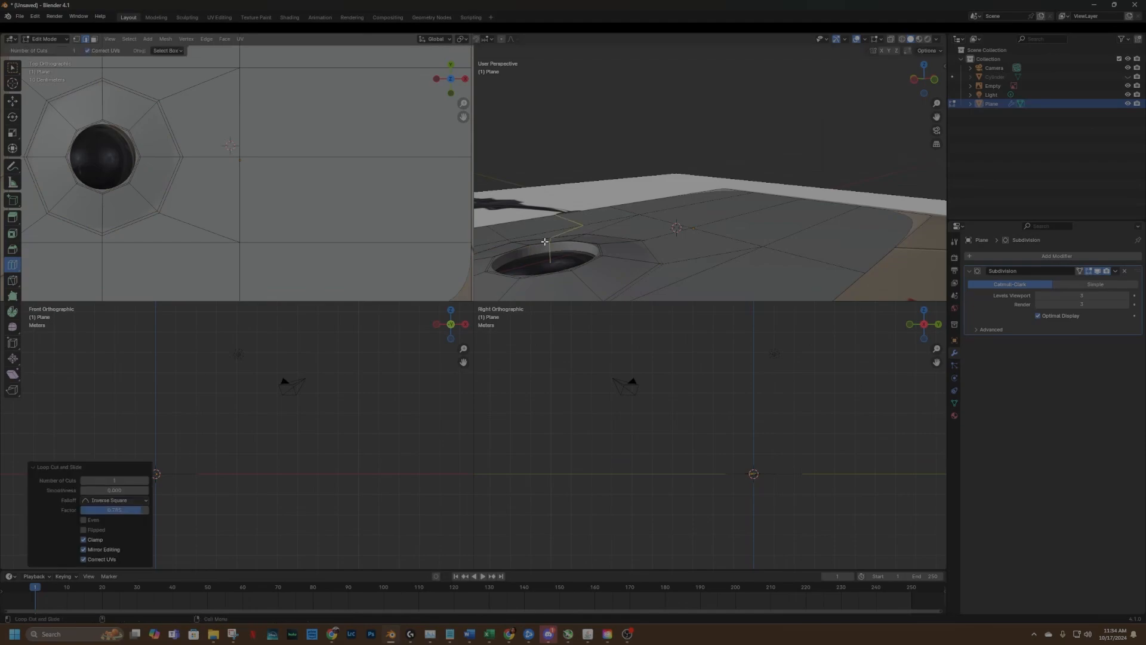
With X-ray display on, add a loop cut just outside the joystick octagon at a factor of about -0.94.
mouse_move(914, 83)
left_mouse_down()
mouse_move(844, 137)
mouse_move(794, 145)
mouse_move(845, 133)
mouse_move(847, 92)
left_mouse_up()
left_click(890, 37)
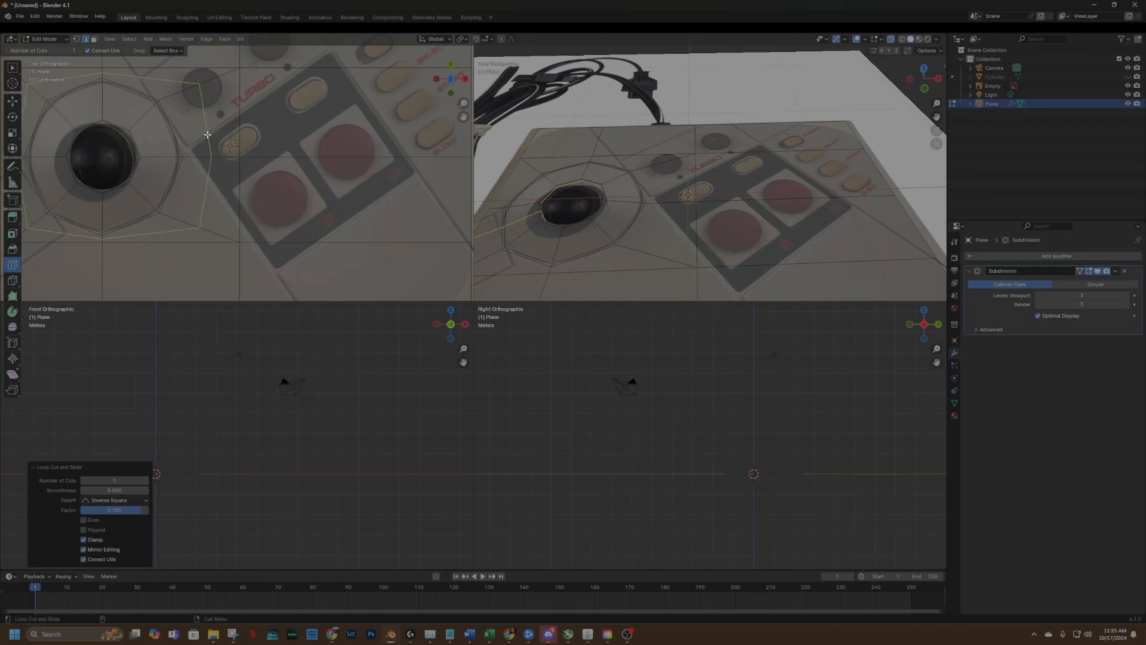
left_click_drag(207, 135, 180, 135)
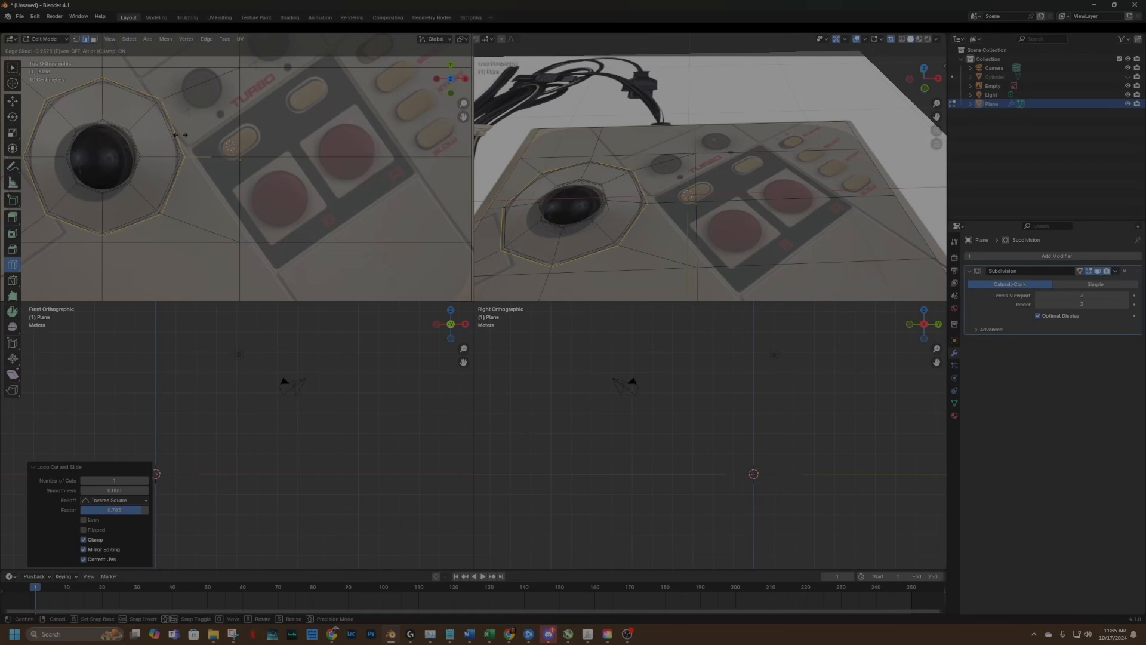
left_click_drag(181, 135, 181, 135)
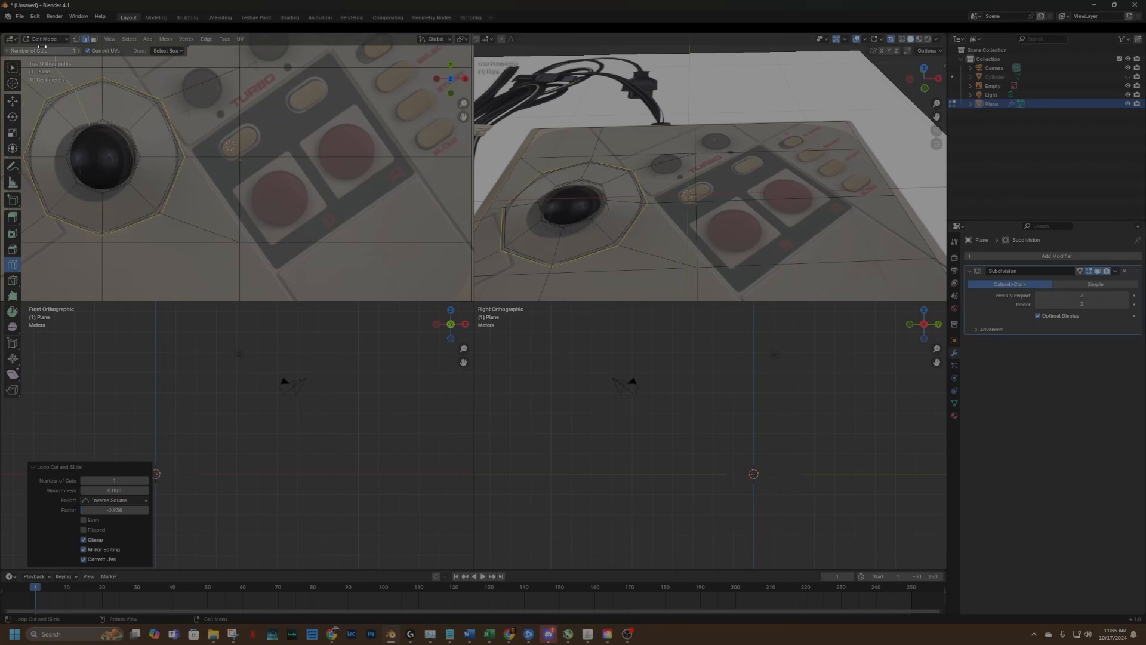
Switch to Object Mode, turn off X-ray display and shade the plane smooth.
left_click(47, 39)
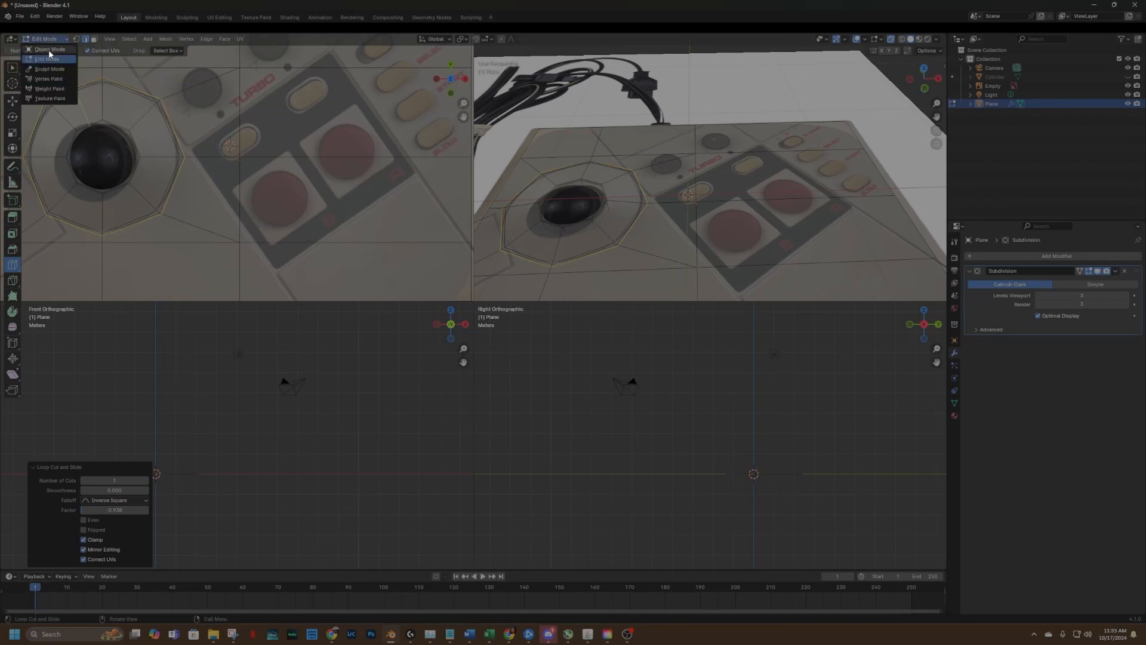
left_click(43, 43)
left_click(891, 39)
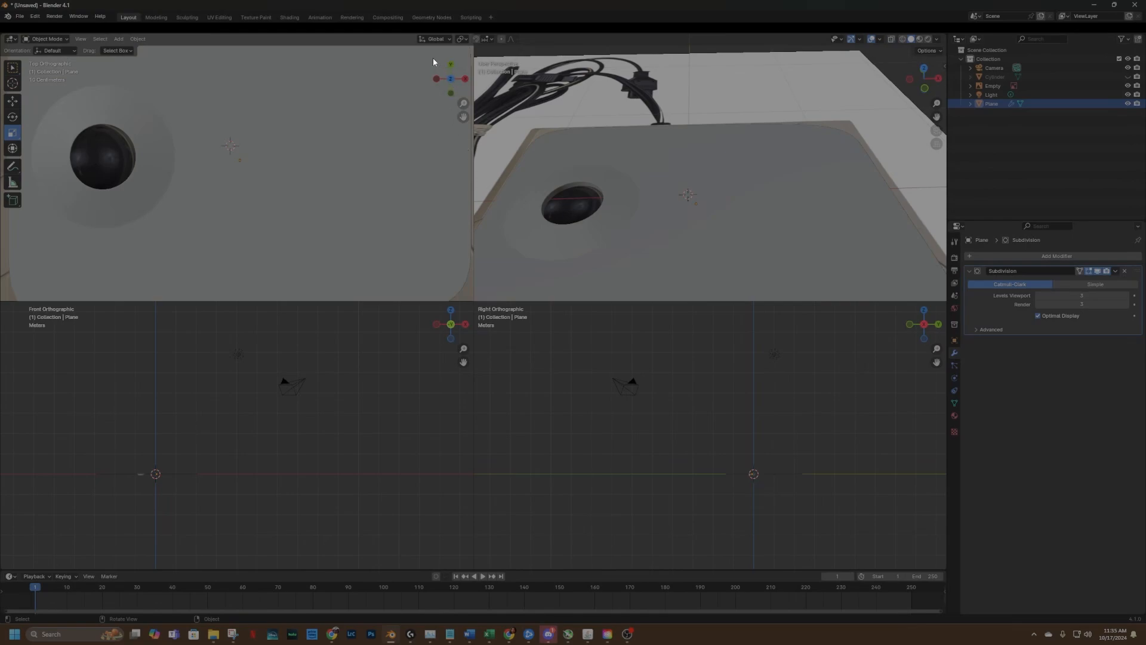
left_click_drag(924, 79, 1050, 47)
left_click_drag(965, 68, 913, 91)
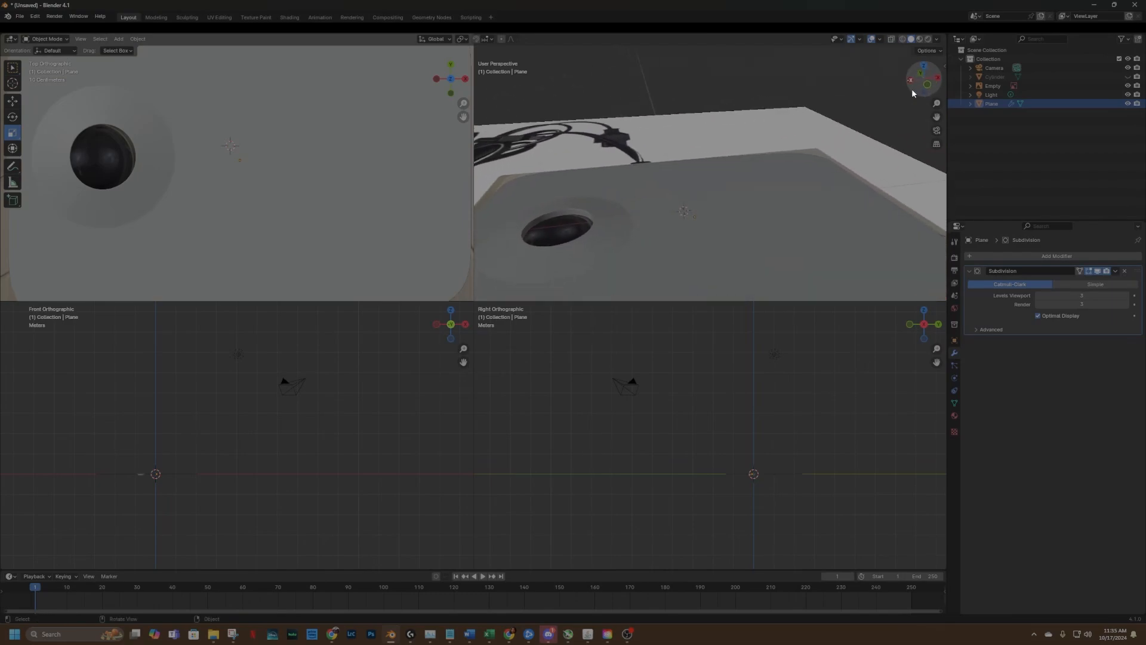
right_click(735, 223)
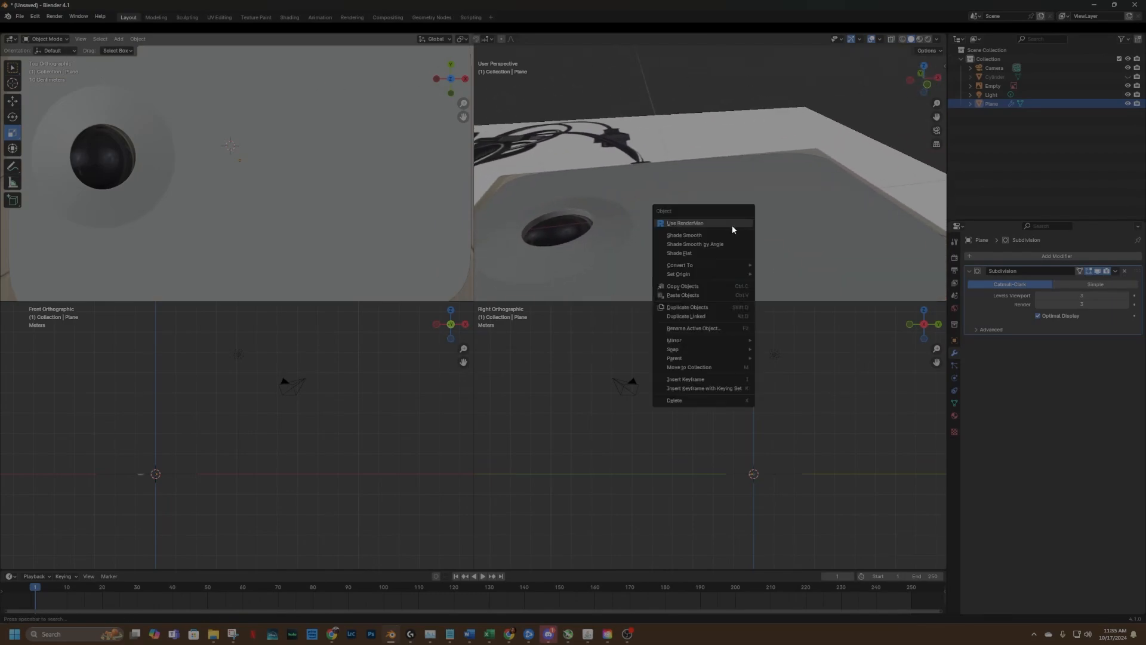
left_click(726, 234)
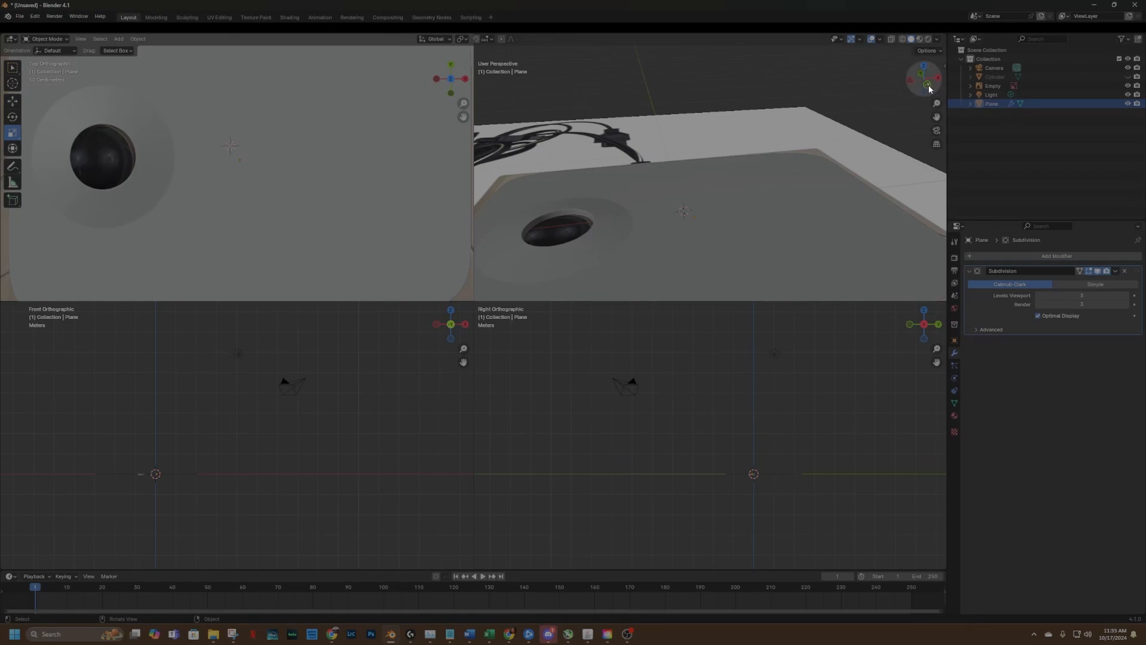
mouse_move(929, 88)
left_mouse_down()
mouse_move(931, 99)
mouse_move(924, 69)
left_mouse_up()
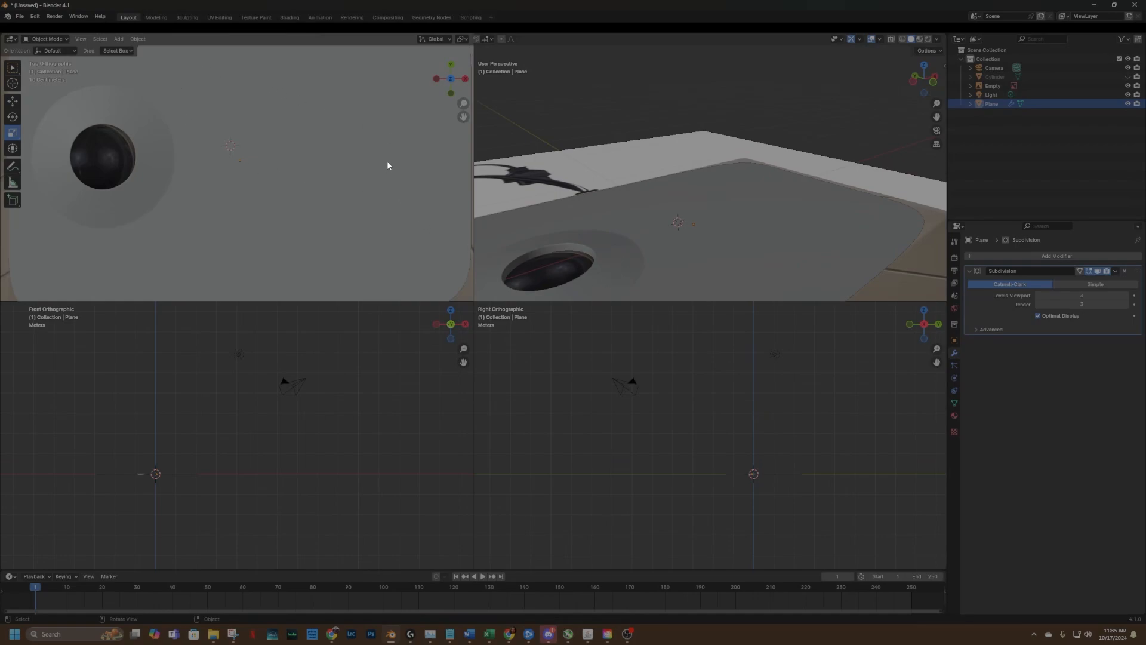
Return to Edit Mode with X-ray display on, and switch to face selection with the Move tool active.
scroll(388, 161, "down", 4)
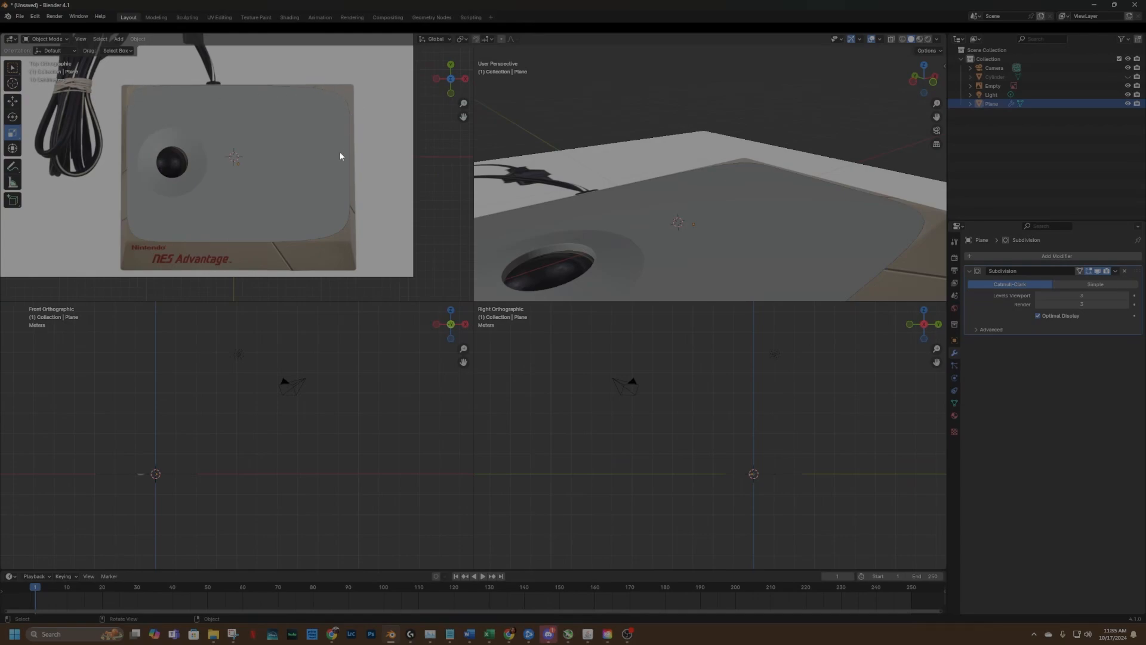
left_click(42, 40)
left_click(40, 59)
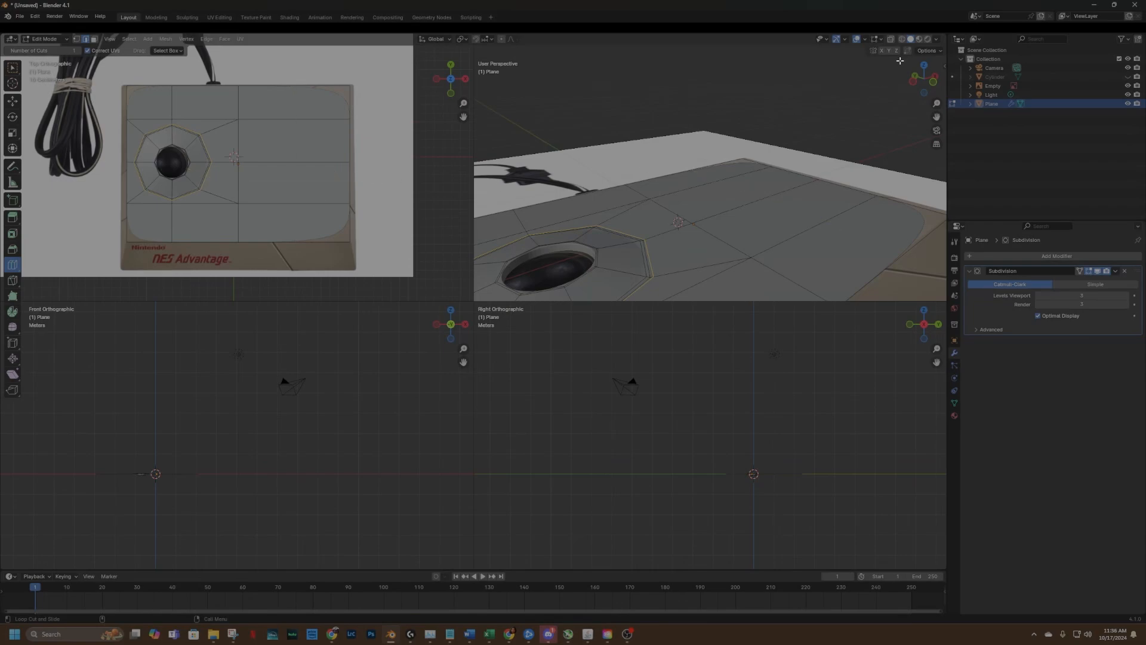
left_click(889, 38)
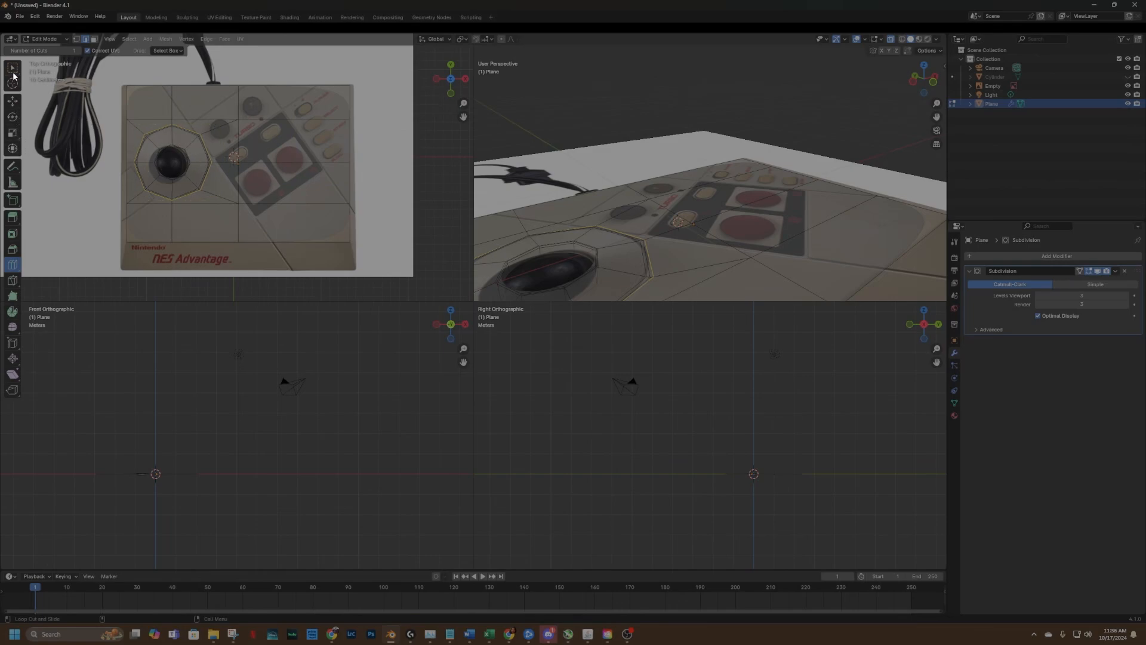
left_click(93, 39)
left_click(12, 102)
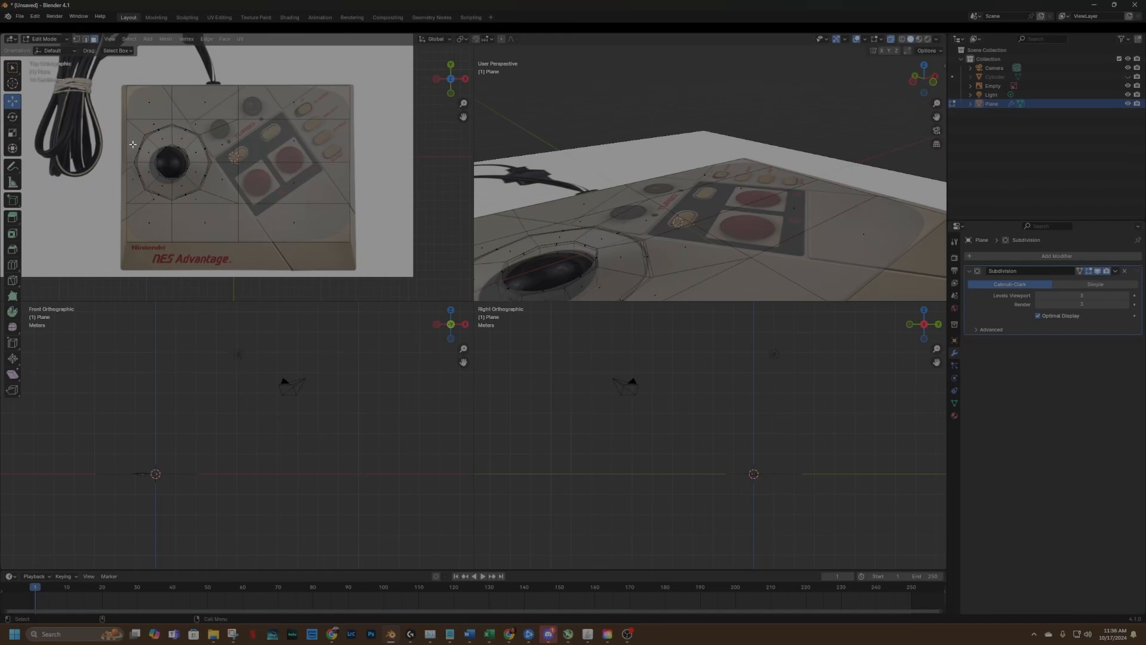
Select the ring of body faces surrounding the joystick octagon and duplicate it over the A and B button area.
left_click(143, 127)
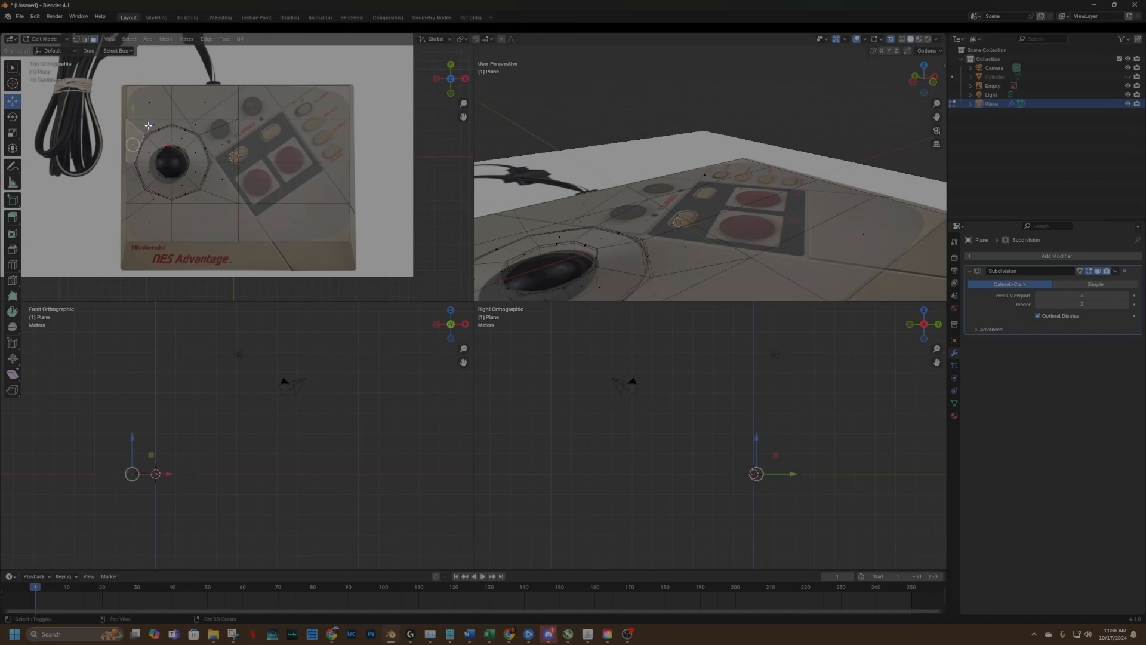
left_click(209, 137, "shift")
left_click(210, 137, "shift")
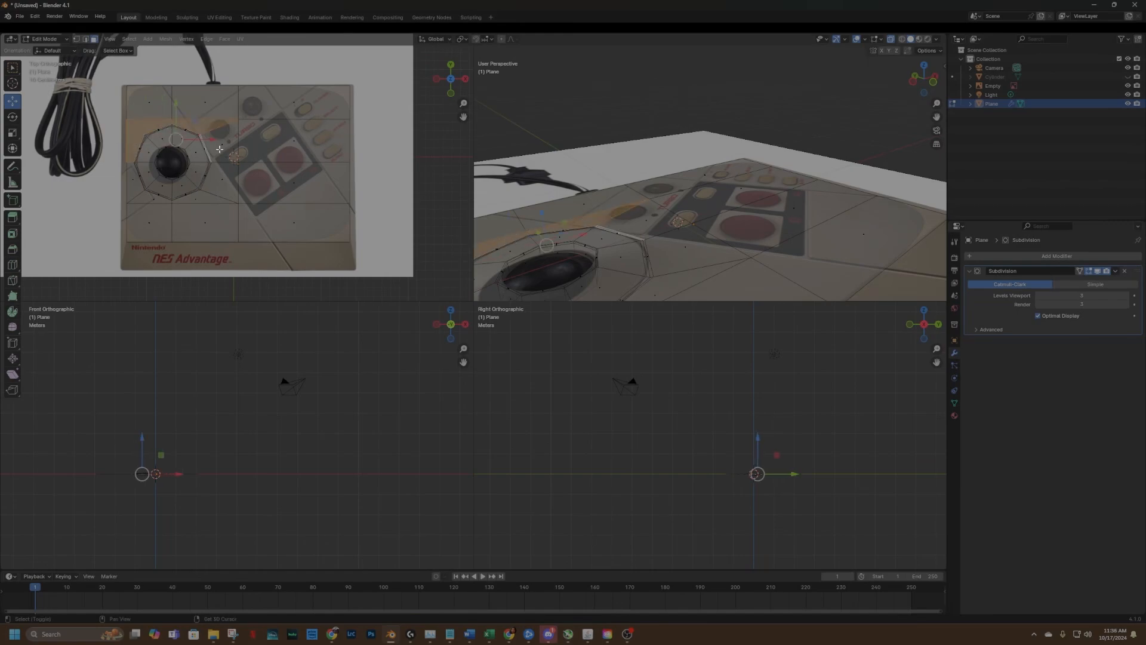
key("ctrl+z")
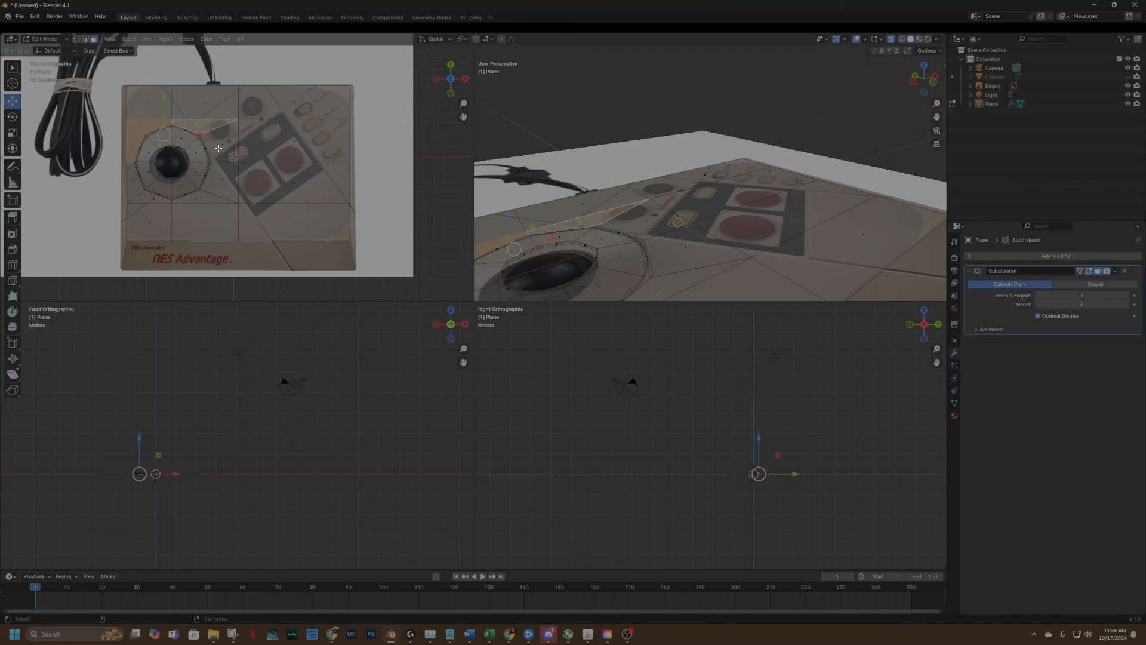
left_click(224, 145, "shift")
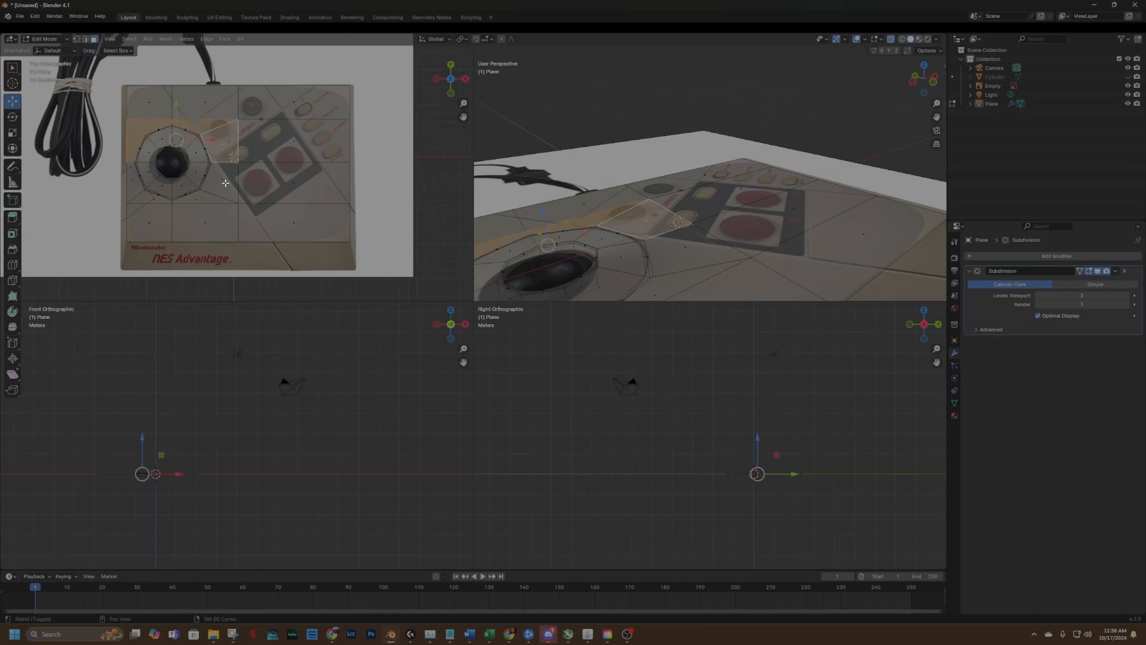
left_click(226, 184, "shift")
left_click(200, 200, "shift")
left_click(145, 199, "shift")
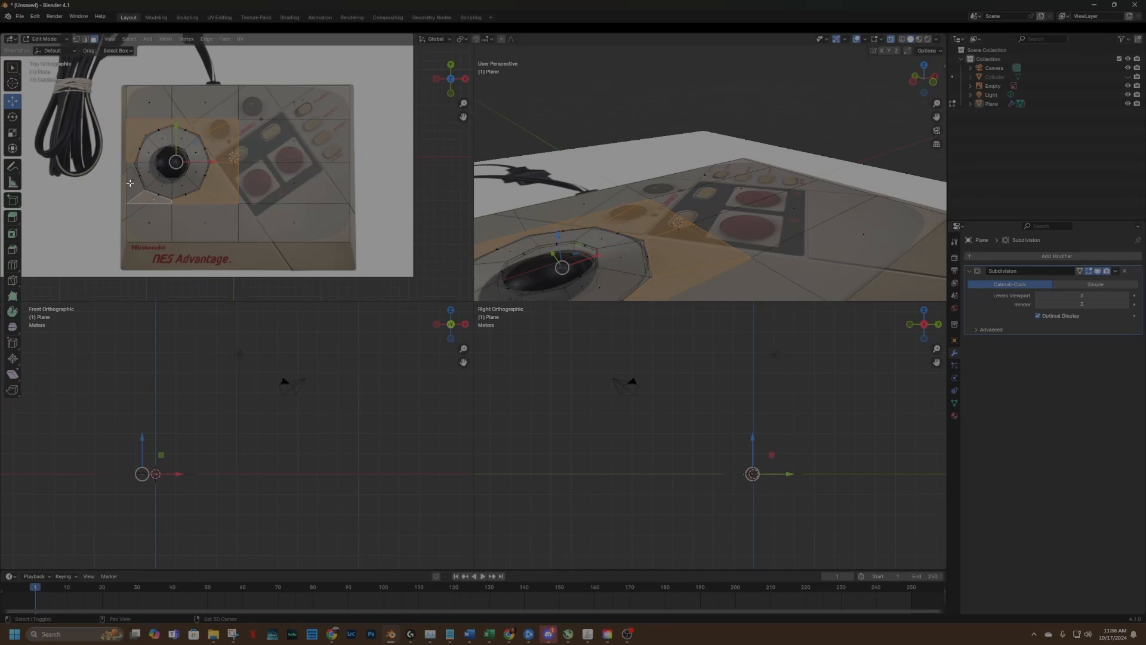
left_click(131, 179, "shift")
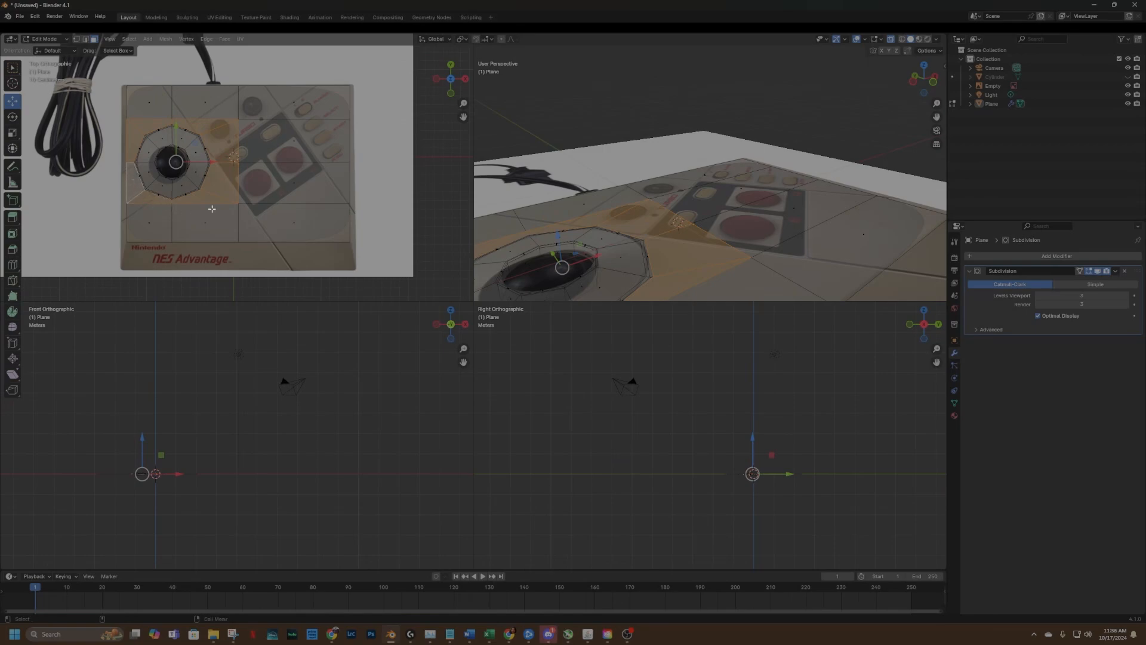
key("g")
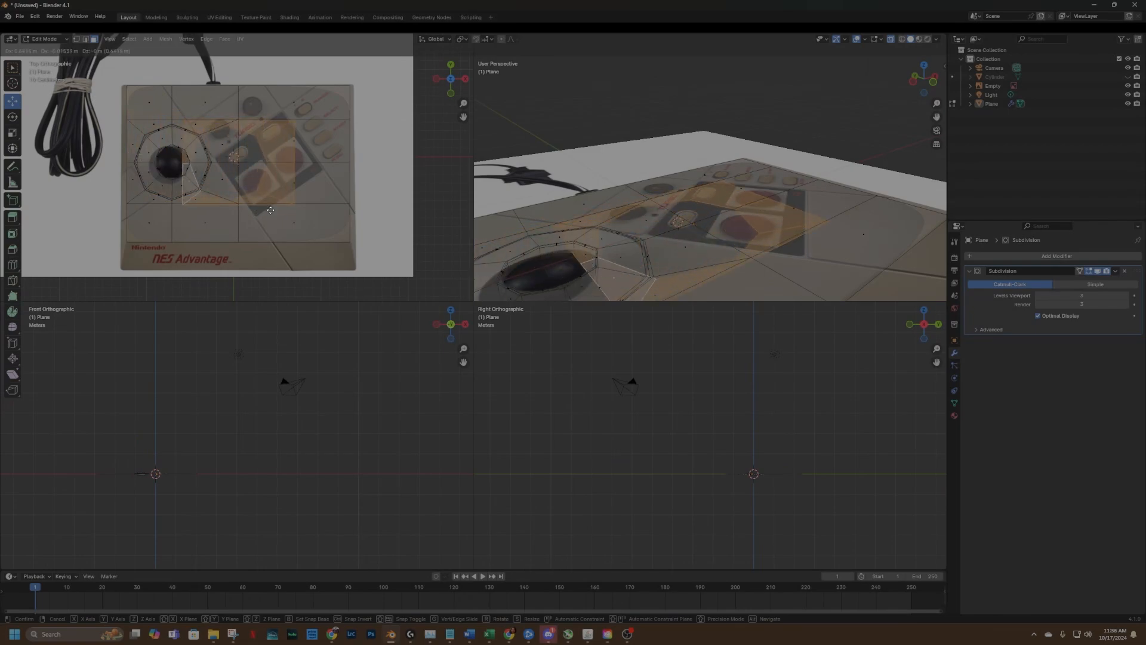
left_click(307, 227)
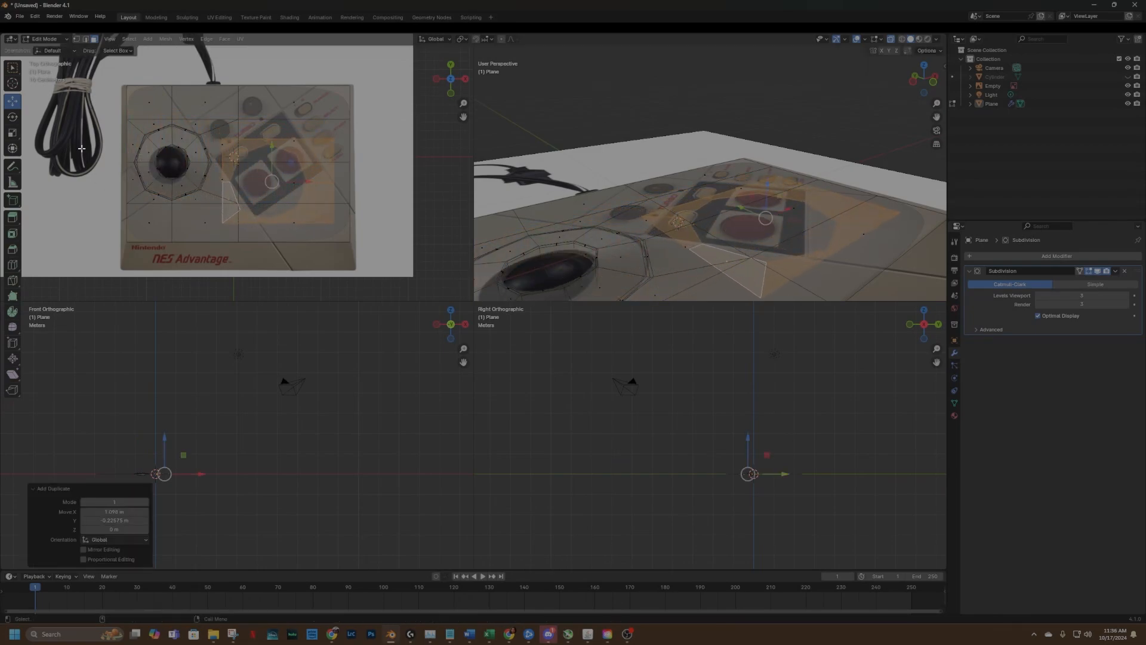
Scale the duplicated face ring down to about 0.42 in X and Y, and move it over the red B button.
left_click(12, 133)
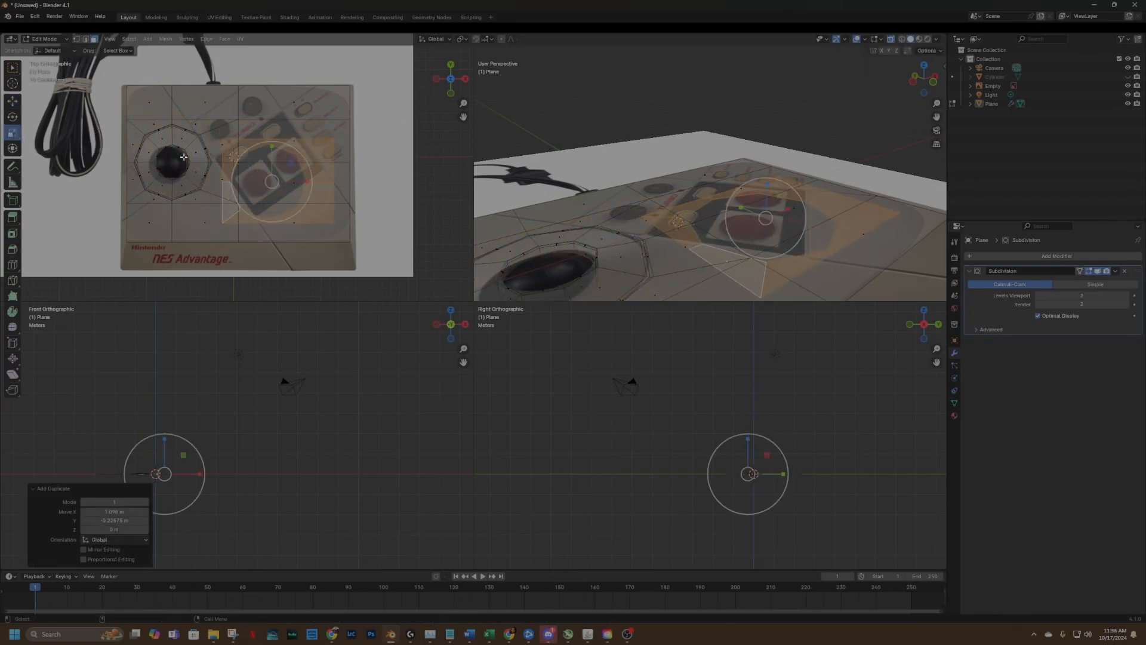
key("s")
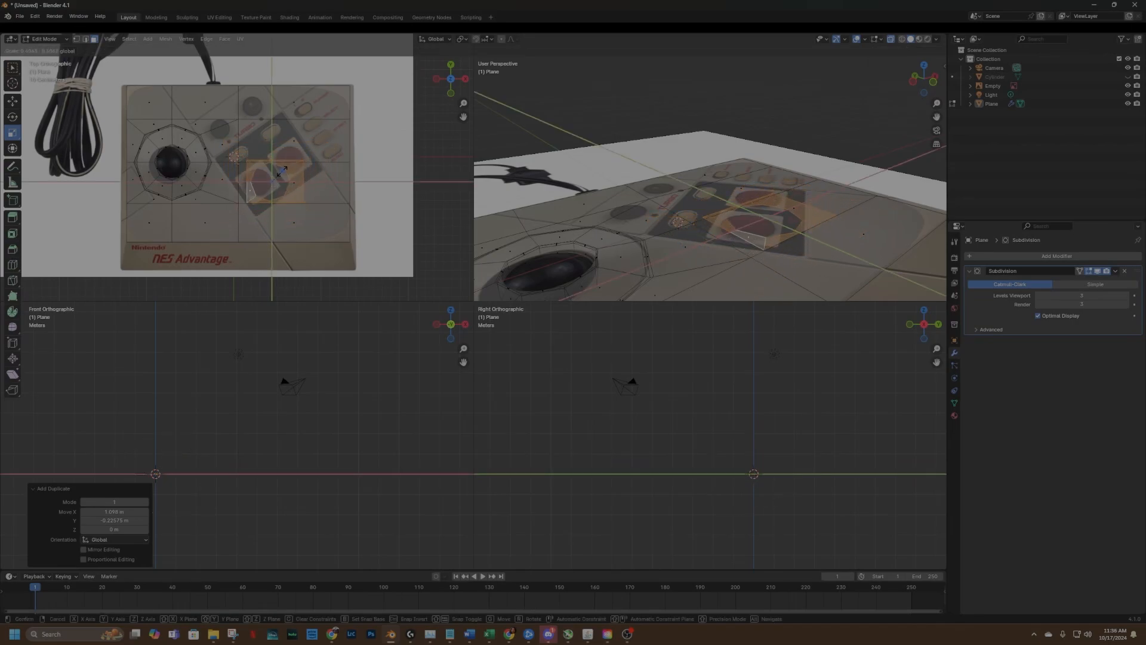
left_click(280, 173)
key("shift+space")
key("g")
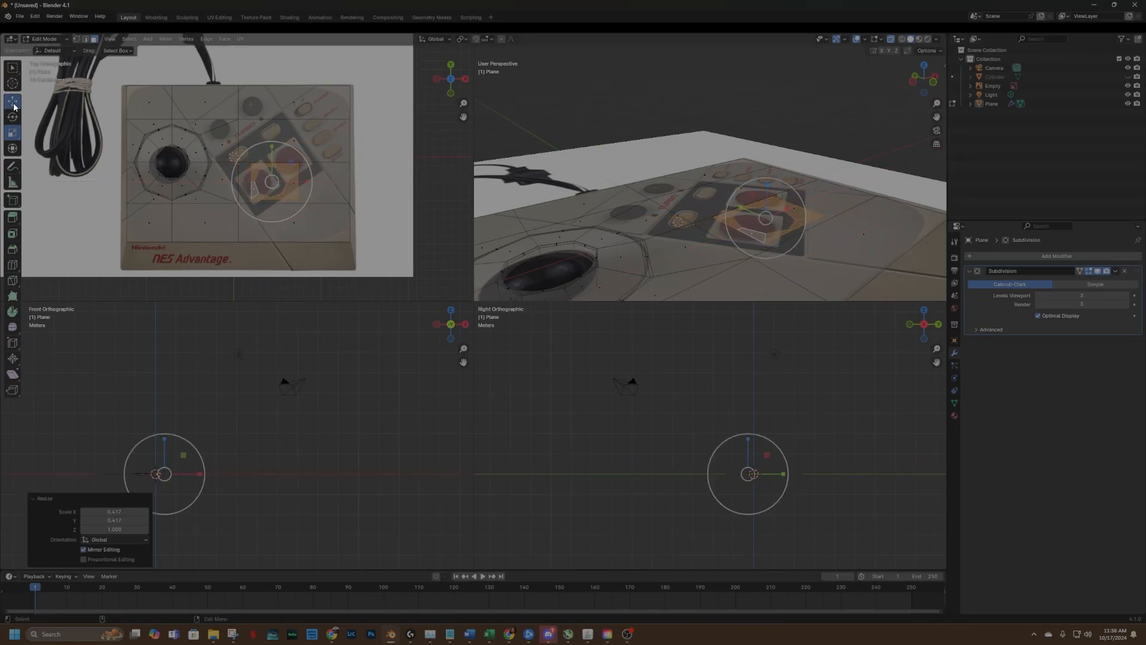
key("g")
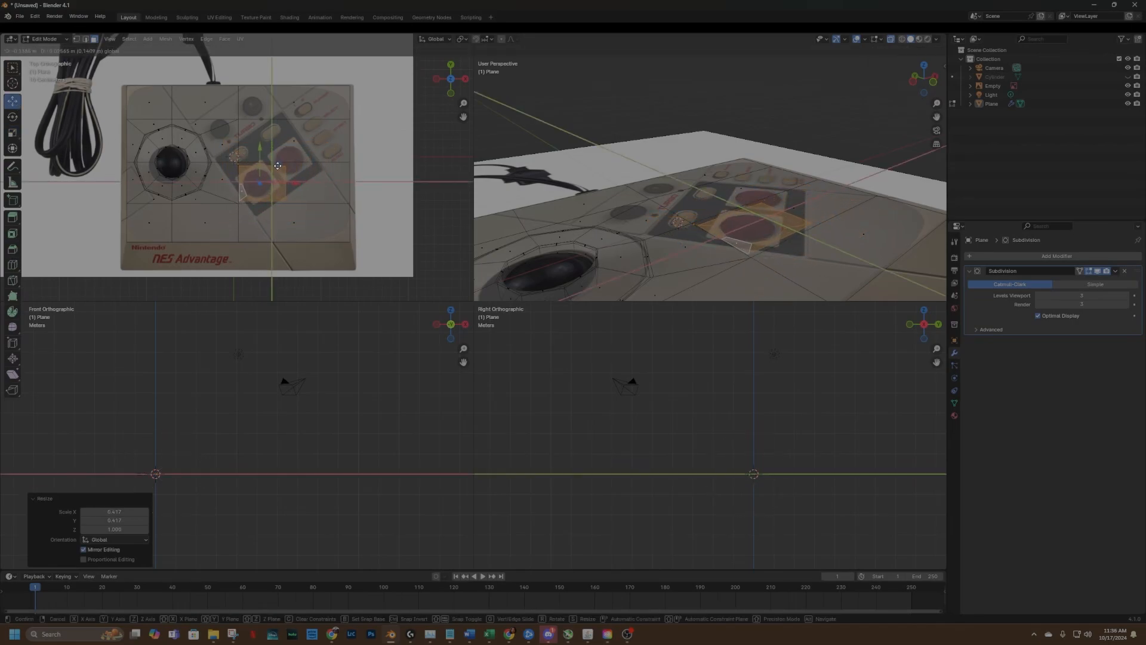
left_click(278, 164)
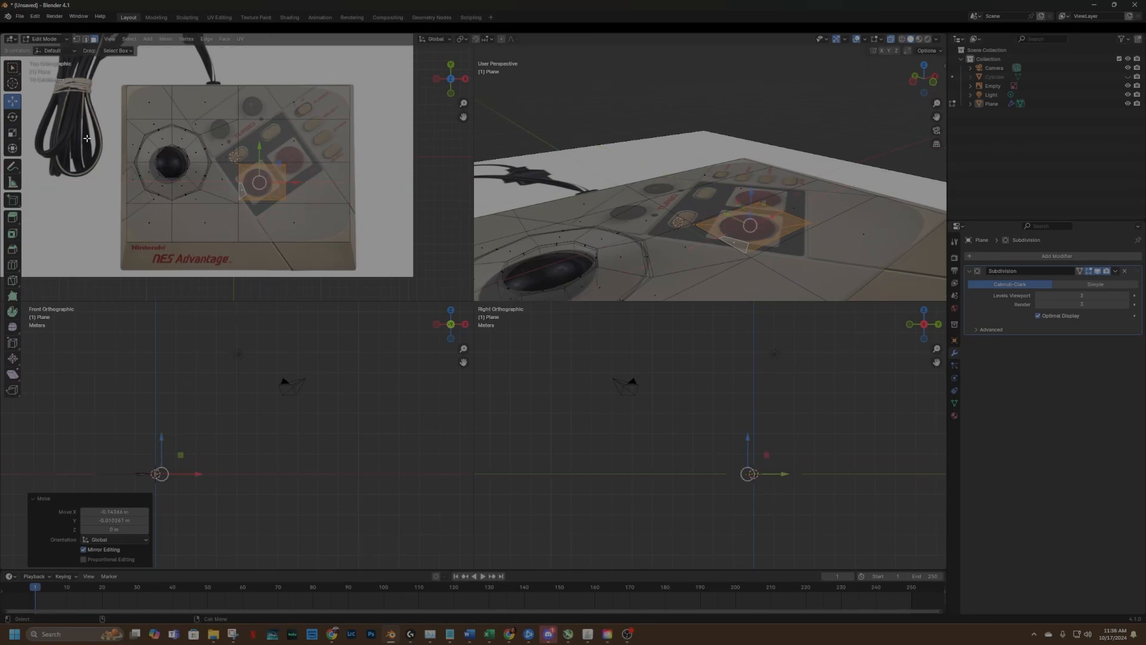
Shrink the ring further in X and Y by factors of about 0.92 and 0.94, and nudge its octagon onto the B button's centre.
left_click(11, 136)
left_click_drag(278, 163, 276, 165)
scroll(277, 186, "up", 4)
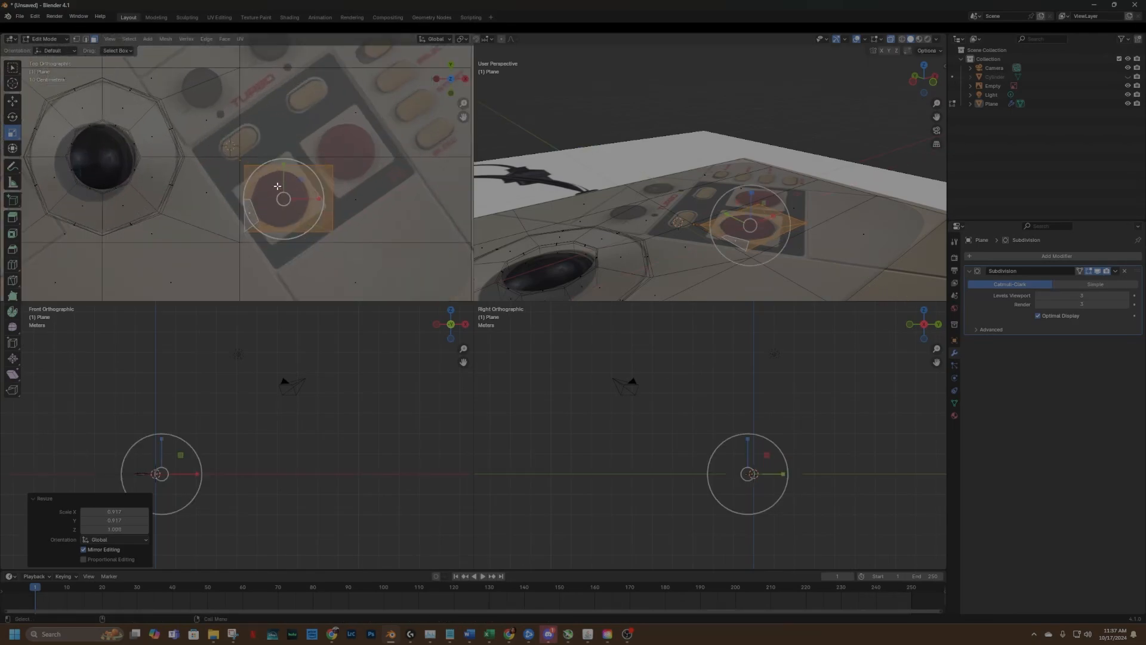
scroll(464, 117, "up", 1)
left_click_drag(463, 116, 447, 97)
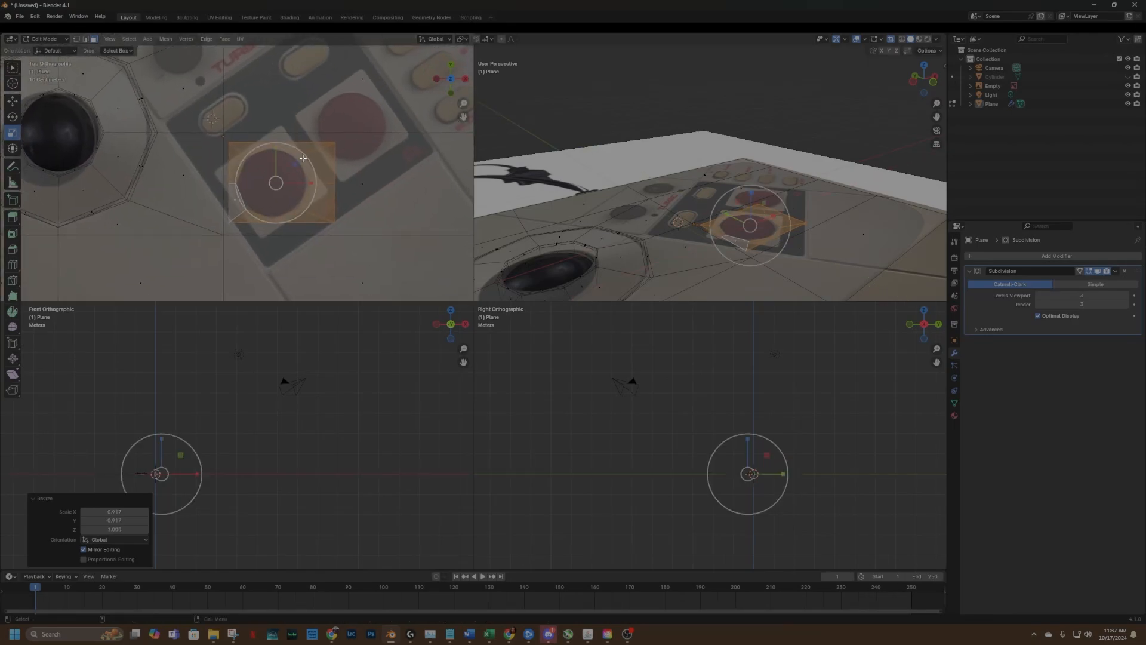
left_click_drag(303, 159, 291, 163)
left_click(12, 101)
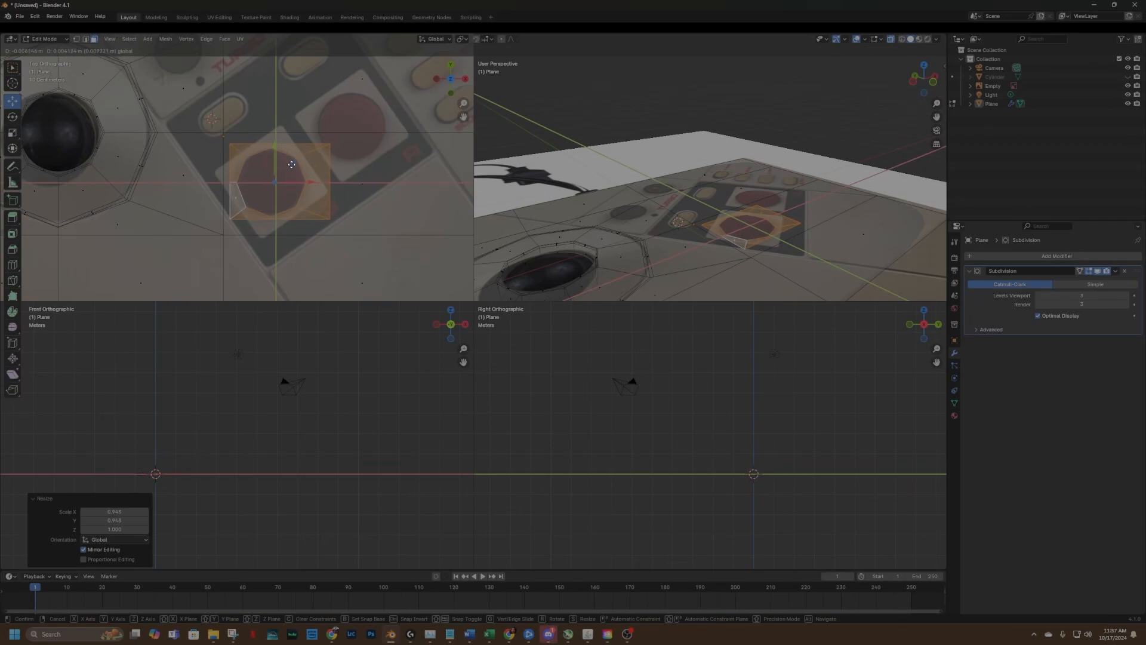
left_click_drag(291, 164, 292, 165)
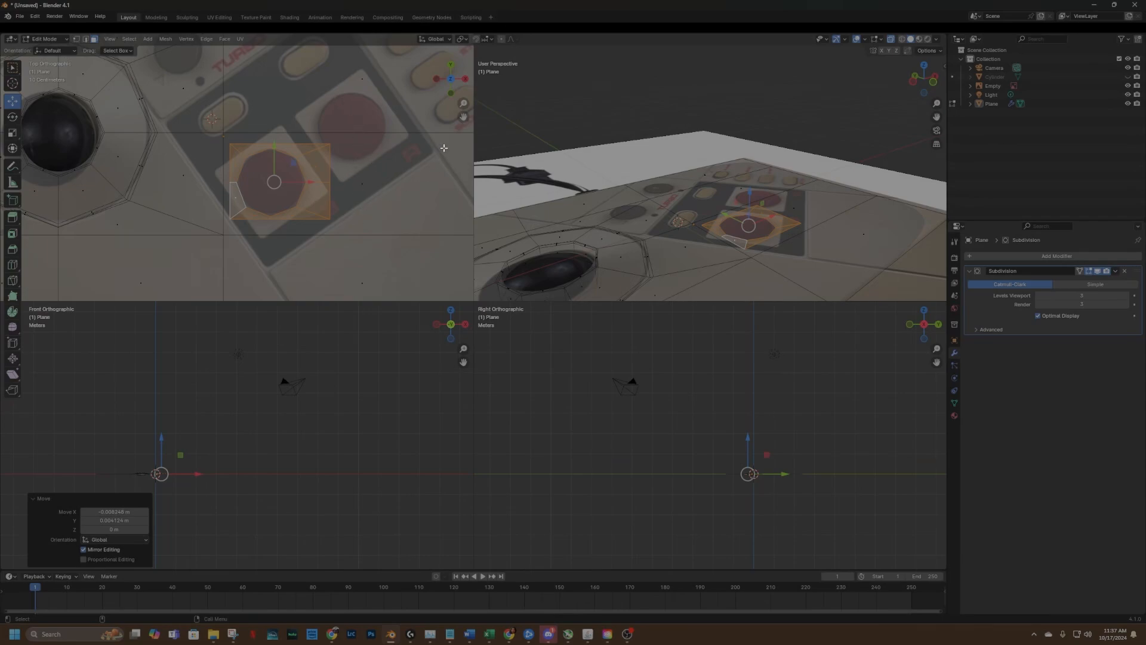
Select the vertices on the B button ring's right edge and move them about -0.074 m along X.
left_click_drag(463, 117, 459, 143)
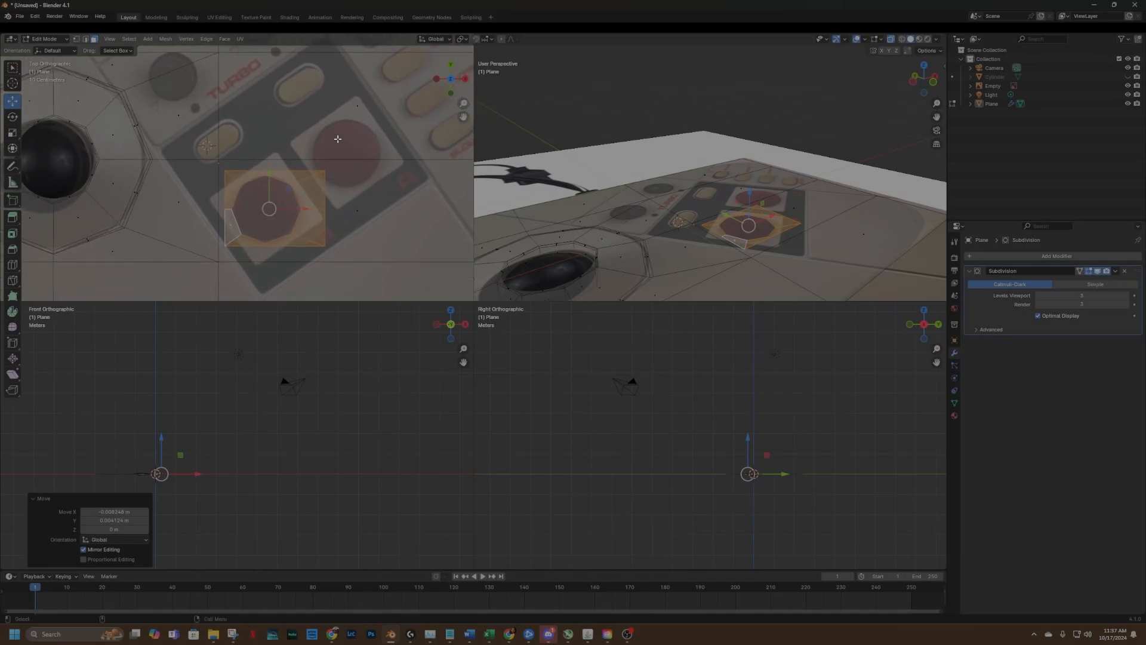
left_click(76, 39)
left_click_drag(365, 135, 316, 260)
left_click_drag(361, 209, 345, 211)
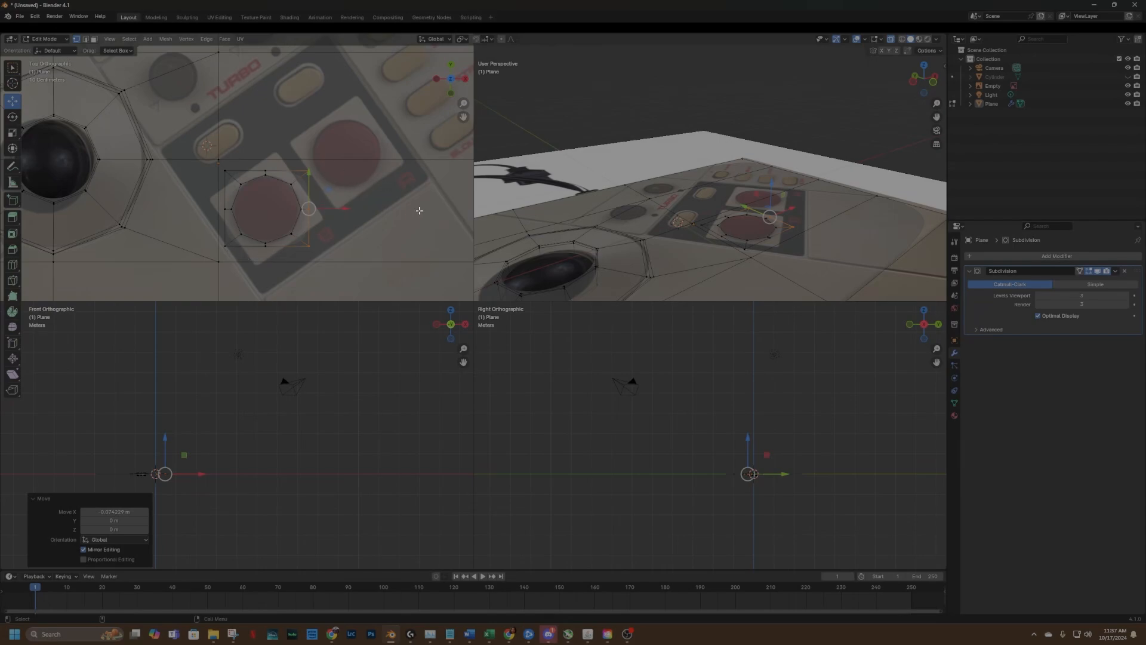
Add a vertical loop cut near the right edge of the controller body at a factor of about -0.8.
left_click_drag(466, 124, 355, 204)
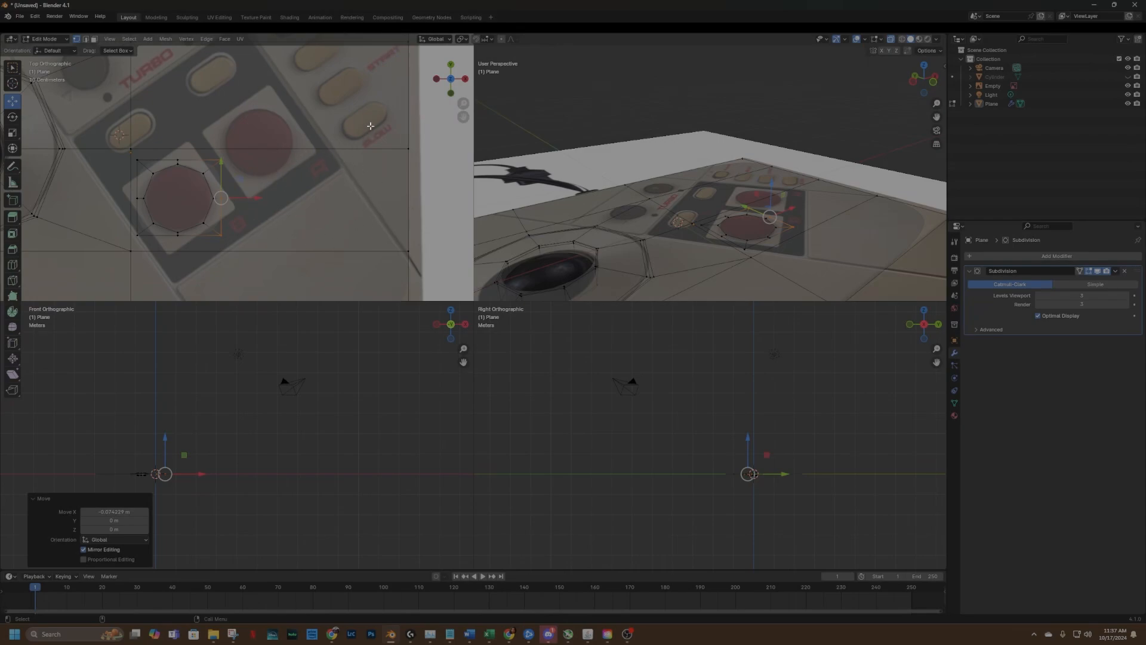
left_click(11, 264)
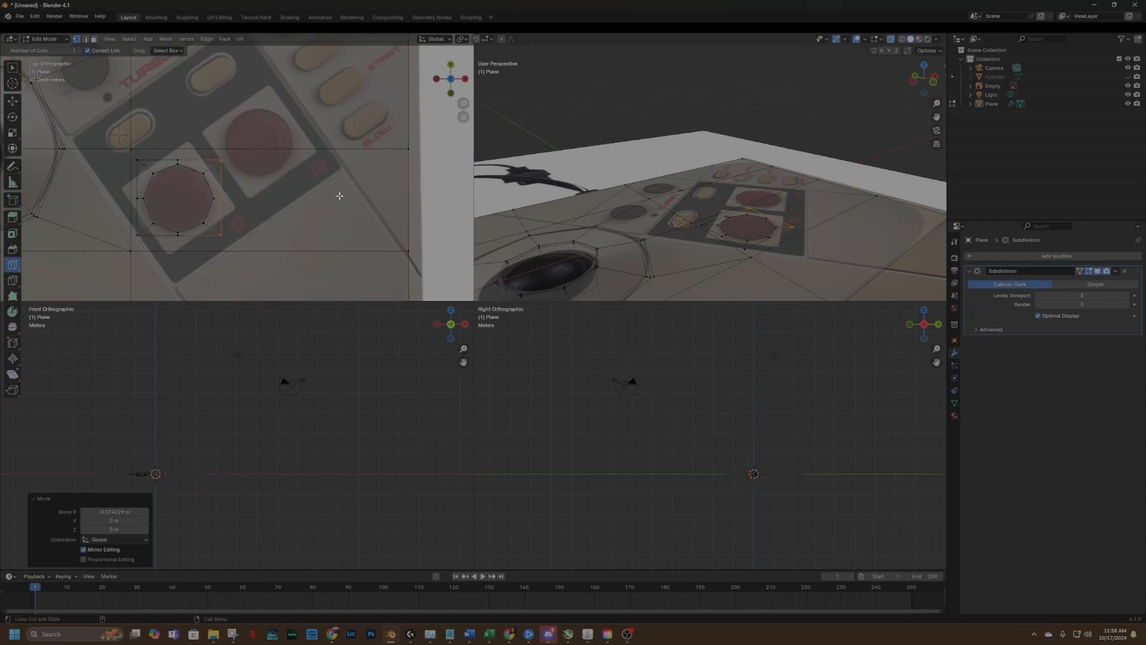
left_click_drag(278, 163, 297, 163)
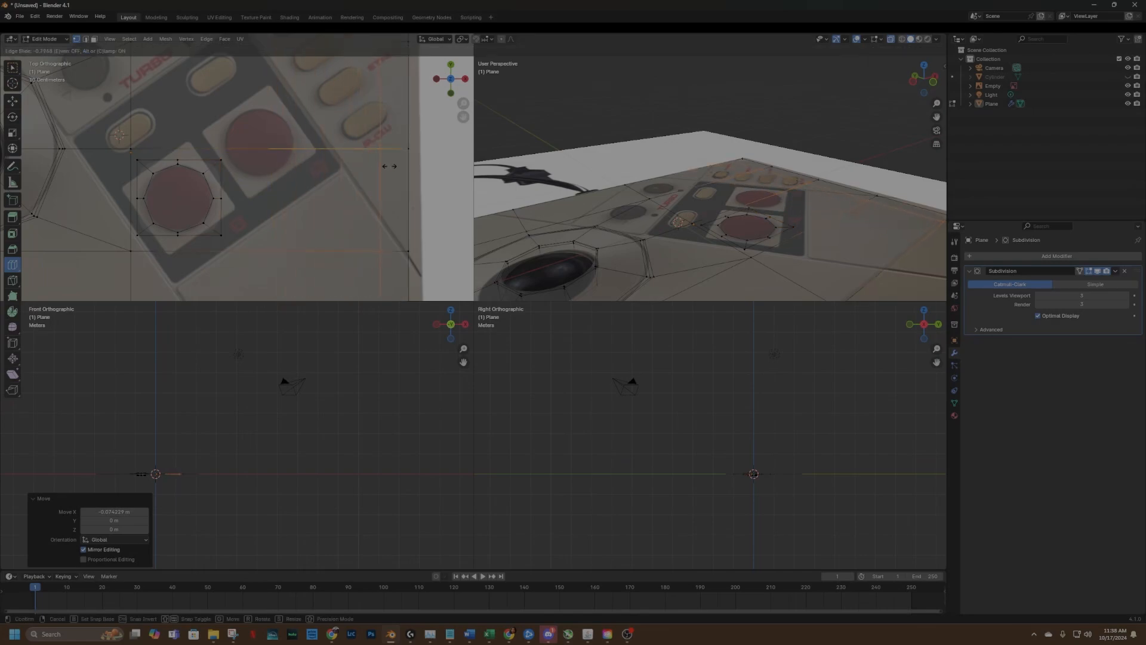
left_click_drag(389, 166, 389, 166)
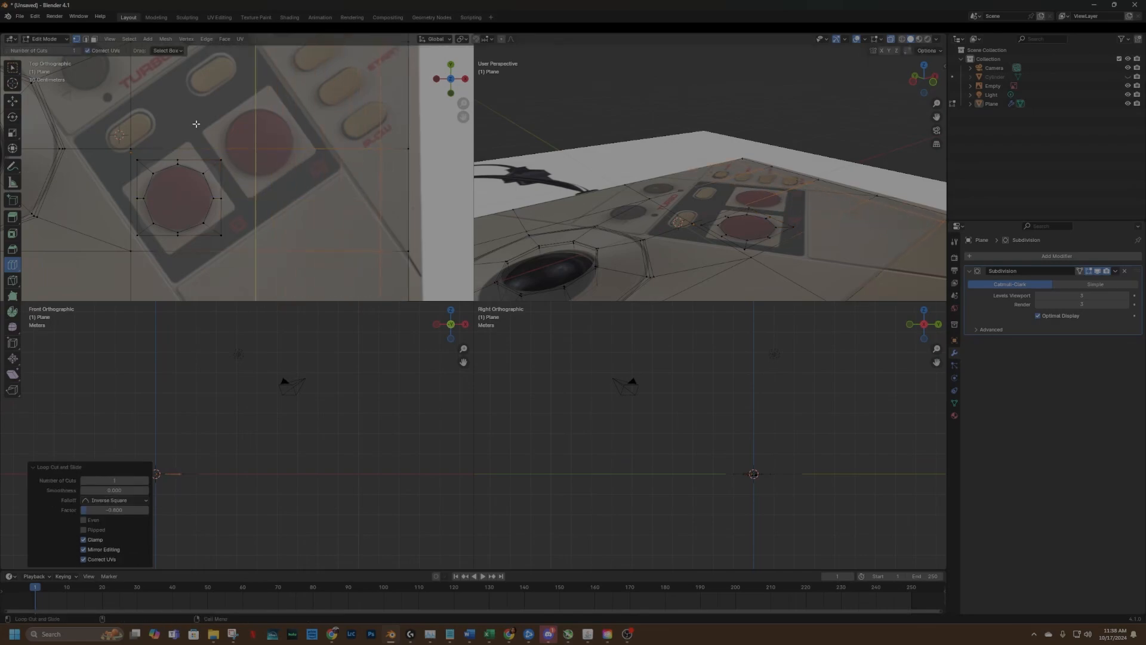
Delete the large body face lying beneath the B button ring.
left_click(94, 39)
left_click(12, 101)
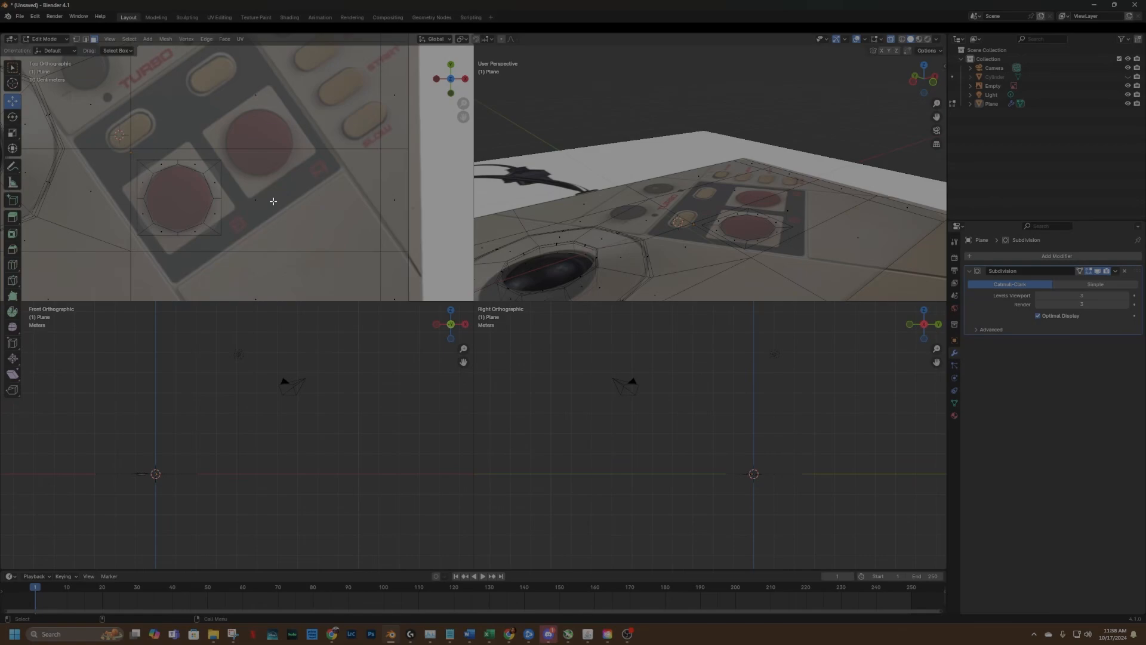
left_click(255, 202)
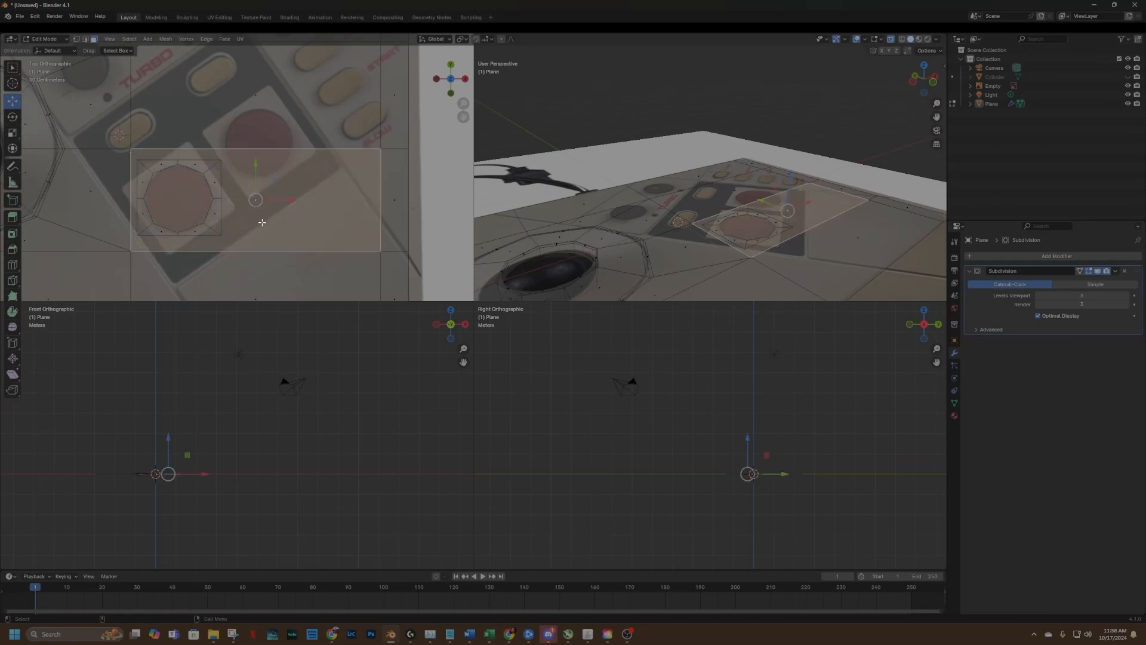
key("x")
left_click(262, 223)
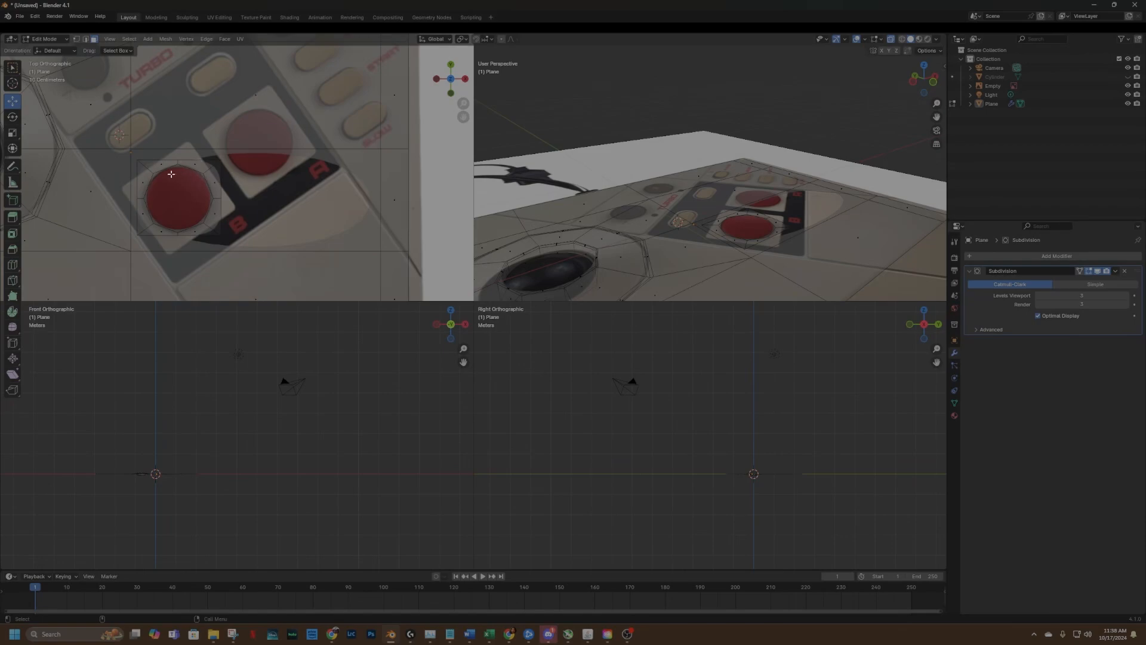
Add vertical loop cuts to the body rows above and below the opening, sliding both toward the joystick, the lower one aligned with the B button.
scroll(273, 210, "down", 4)
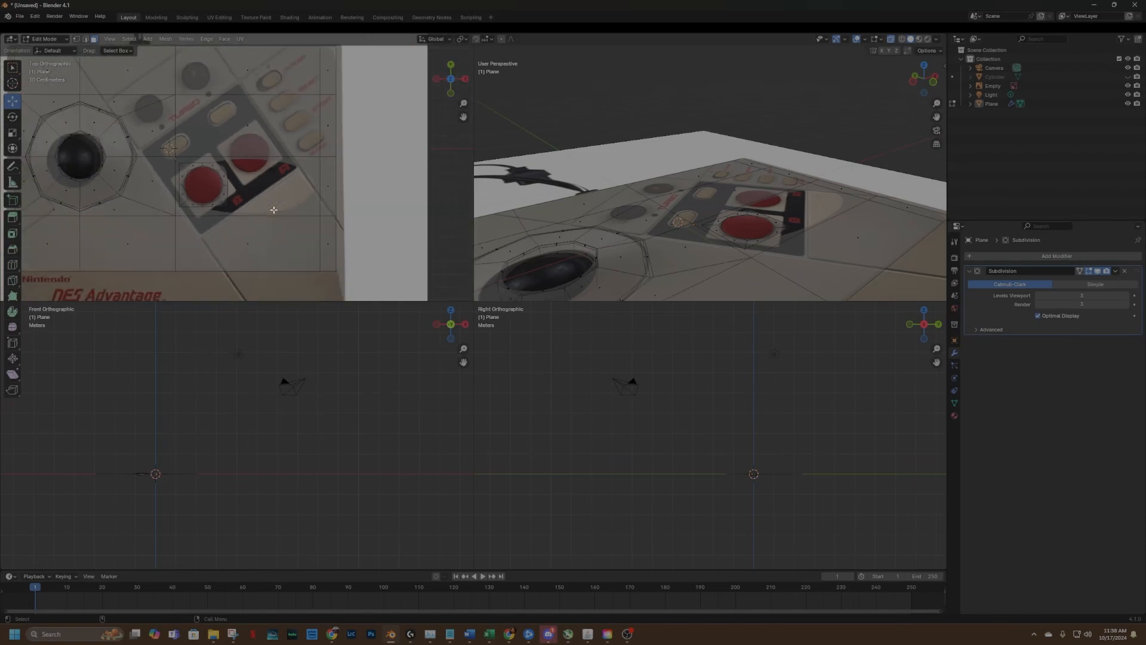
scroll(274, 209, "up", 4)
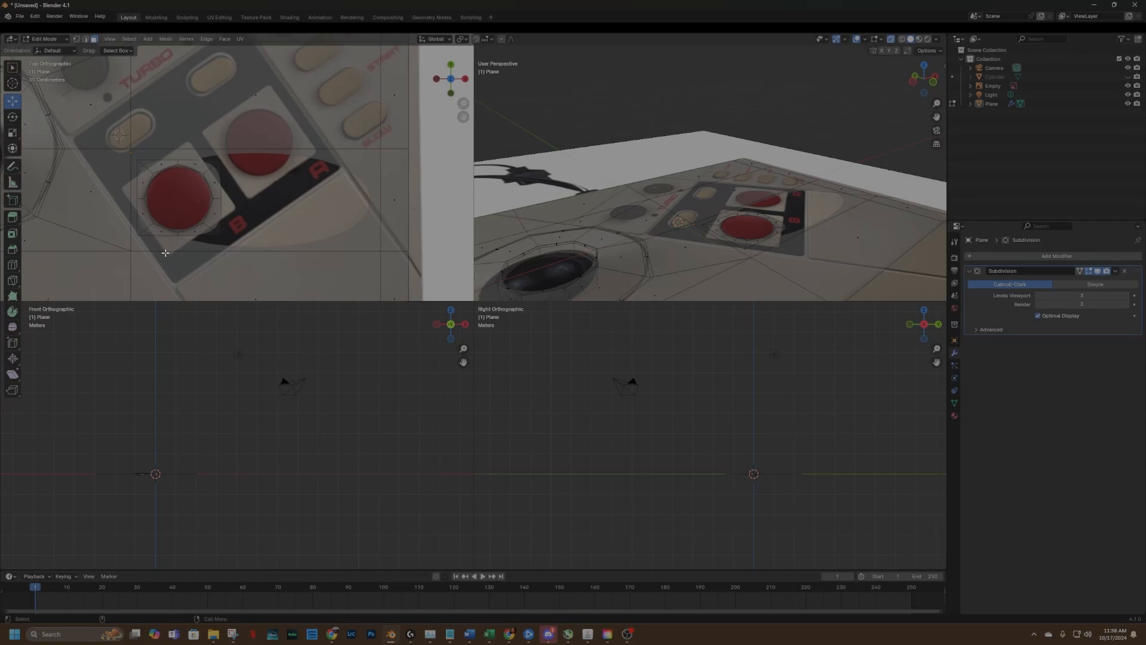
left_click(86, 39)
scroll(239, 153, "down", 2)
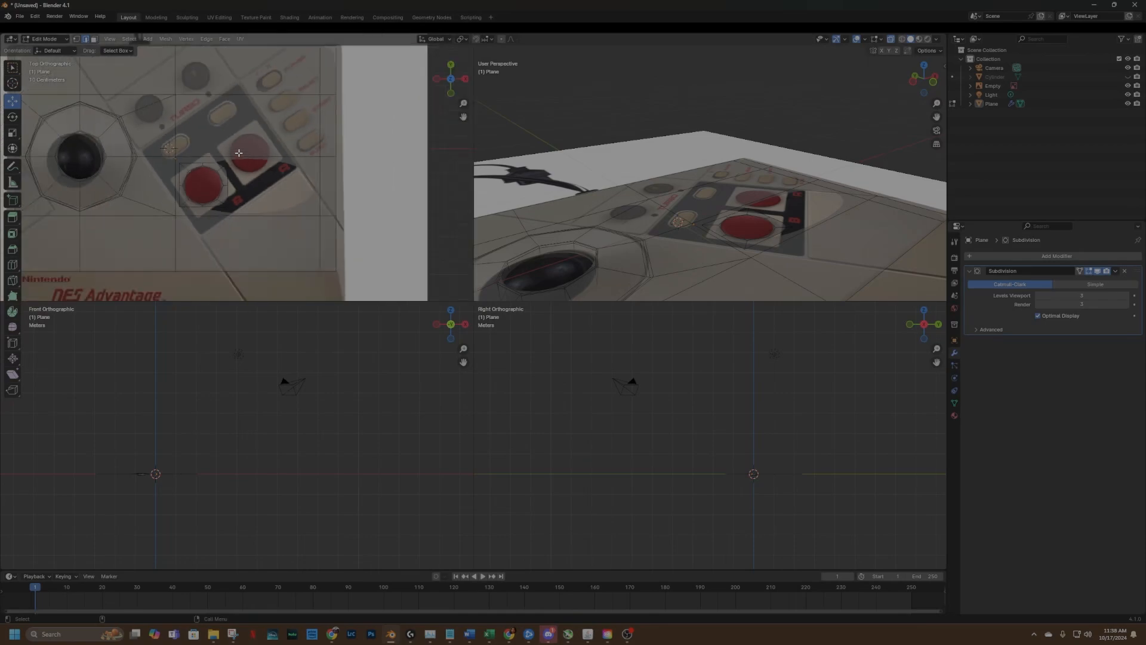
left_click(12, 264)
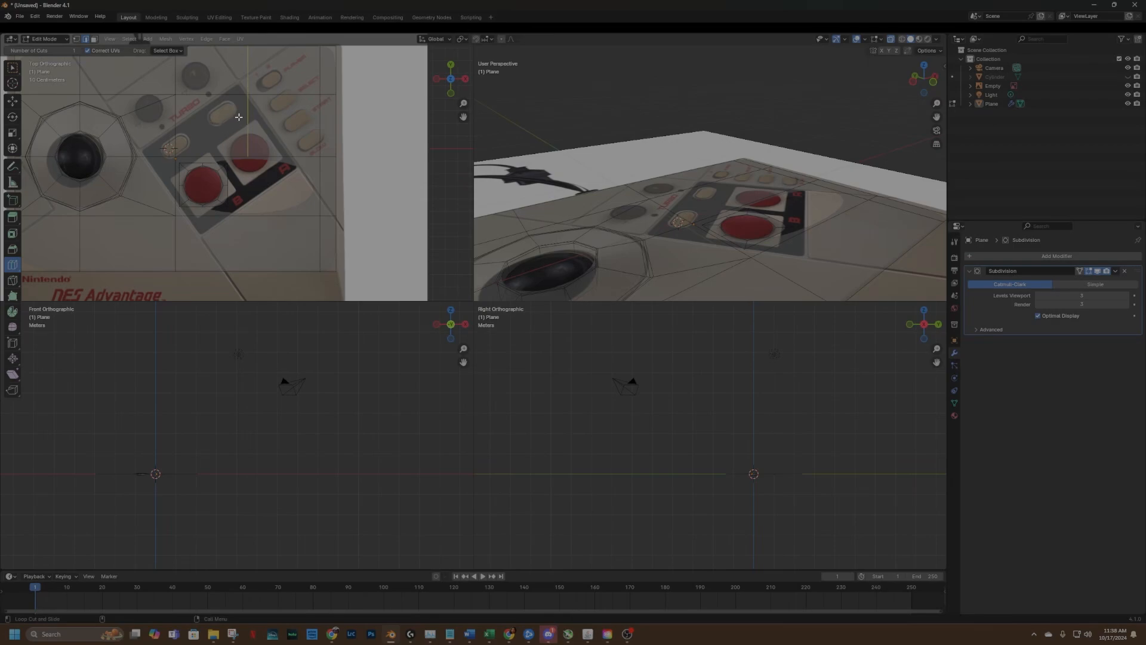
left_click_drag(246, 121, 226, 113)
left_click_drag(225, 243, 205, 230)
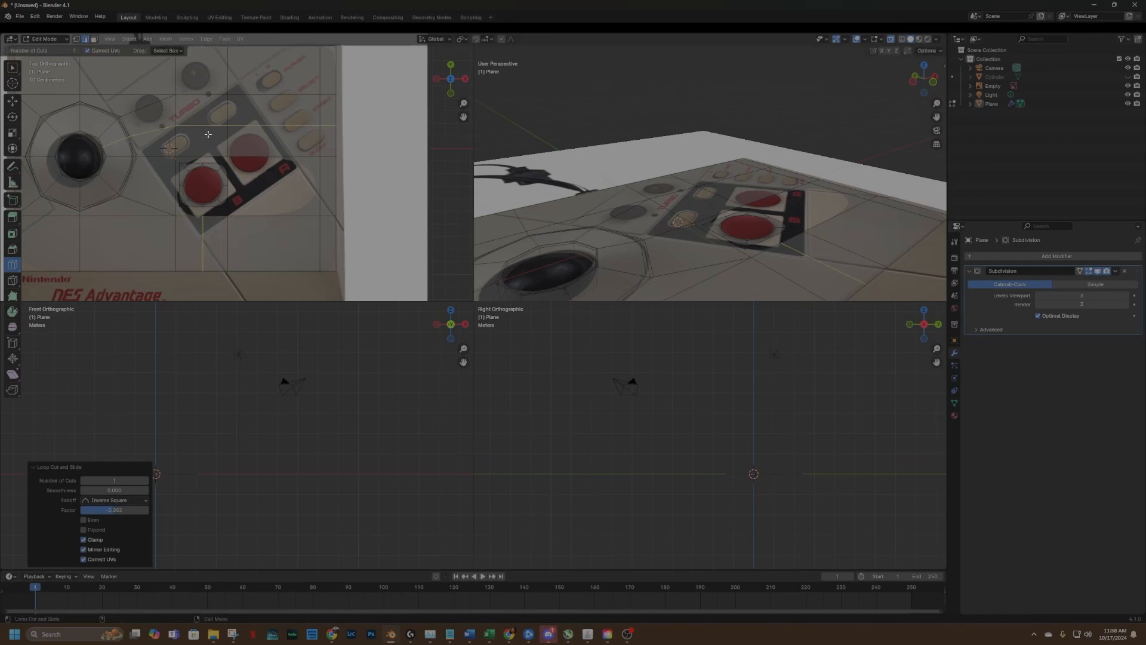
Add a vertical loop cut to the body rows above the opening, slid into line with the B button's centre at a factor of about -0.05.
left_click_drag(204, 143, 204, 143)
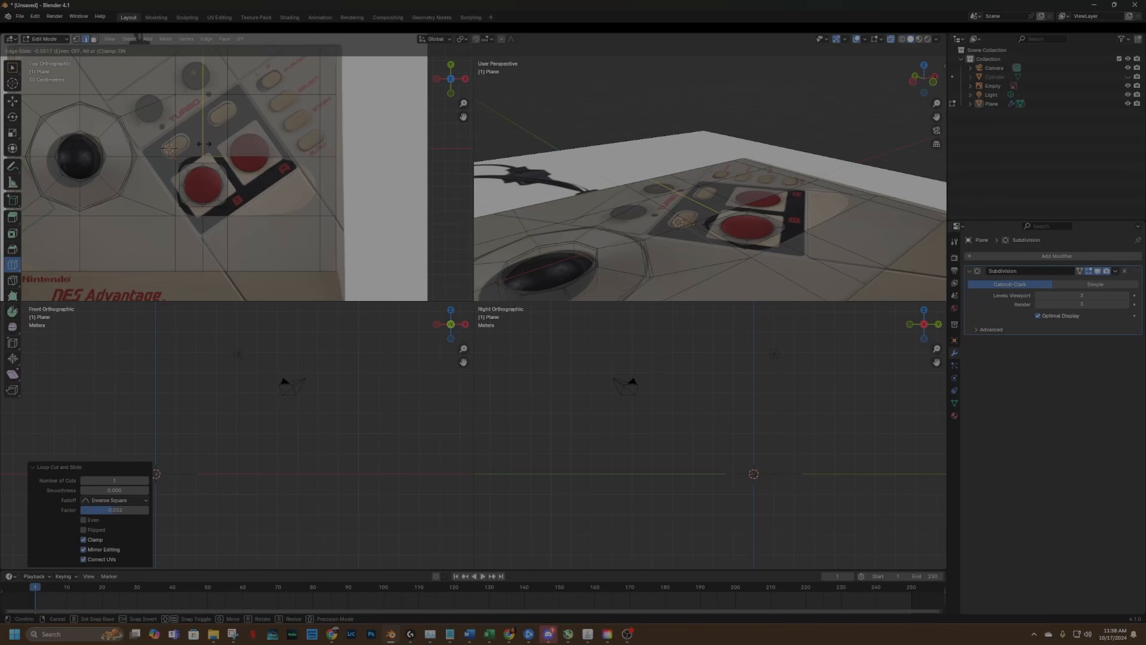
left_click(204, 144)
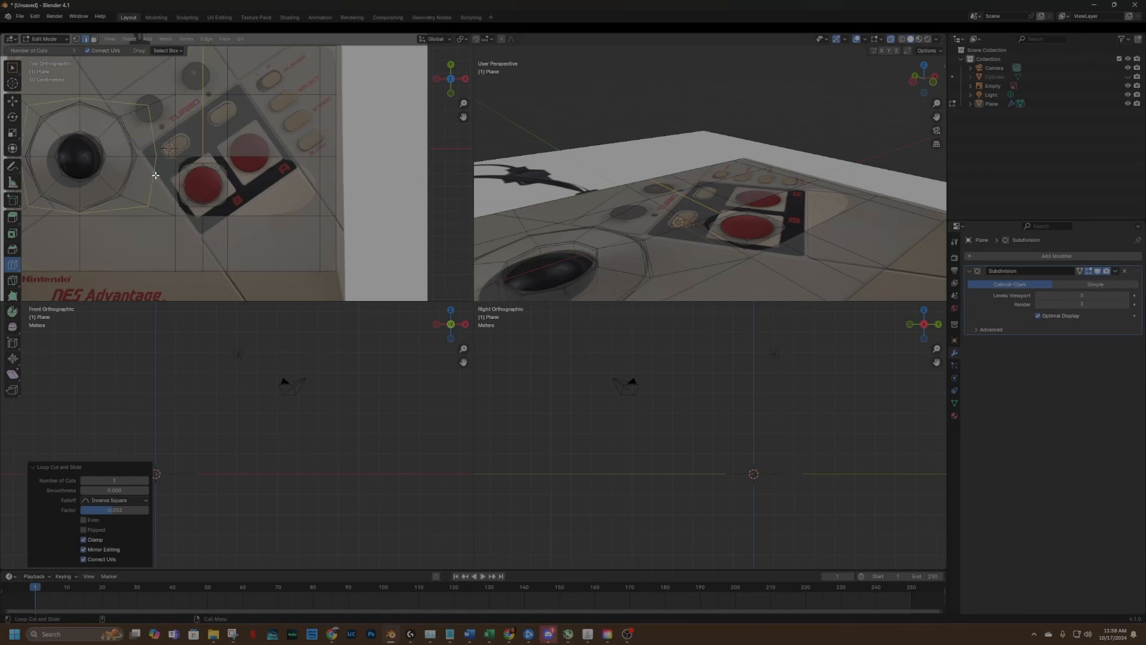
left_click(12, 101)
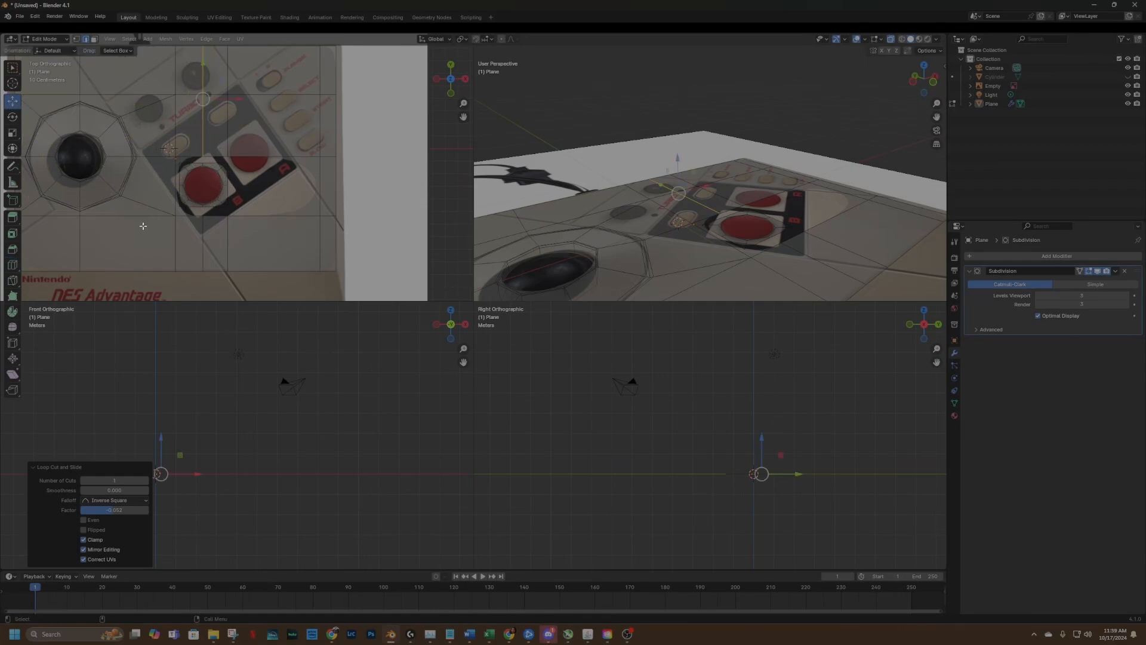
Merge the upper-left corner vertex of the B button ring into the adjacent body opening corner using At Last.
scroll(193, 233, "up", 5)
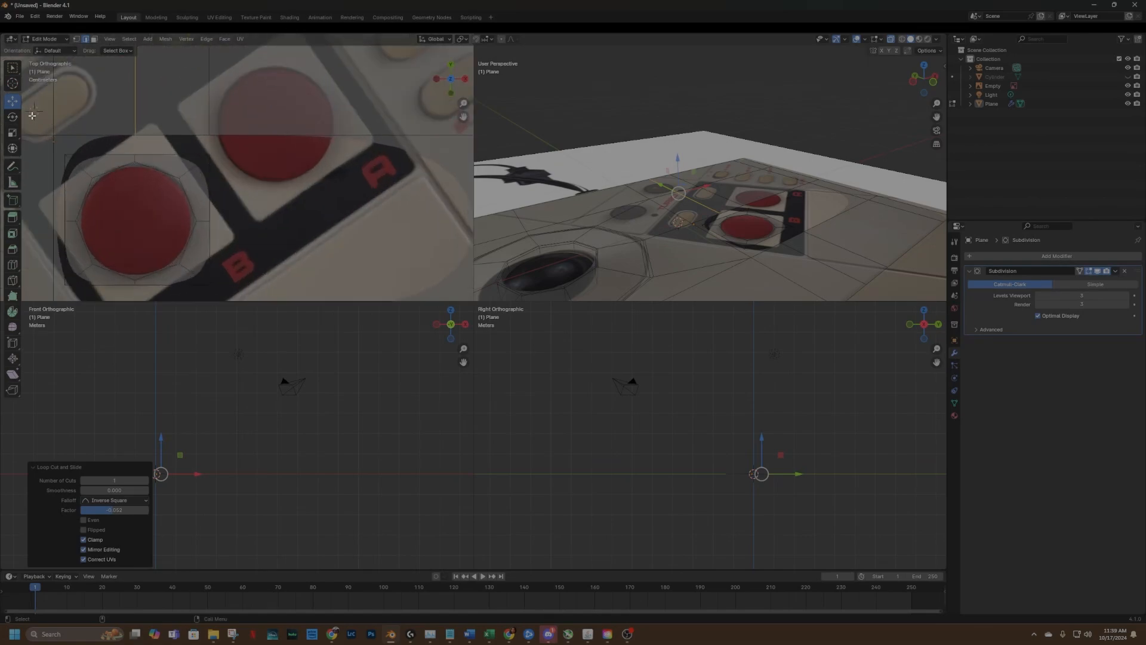
left_click(76, 38)
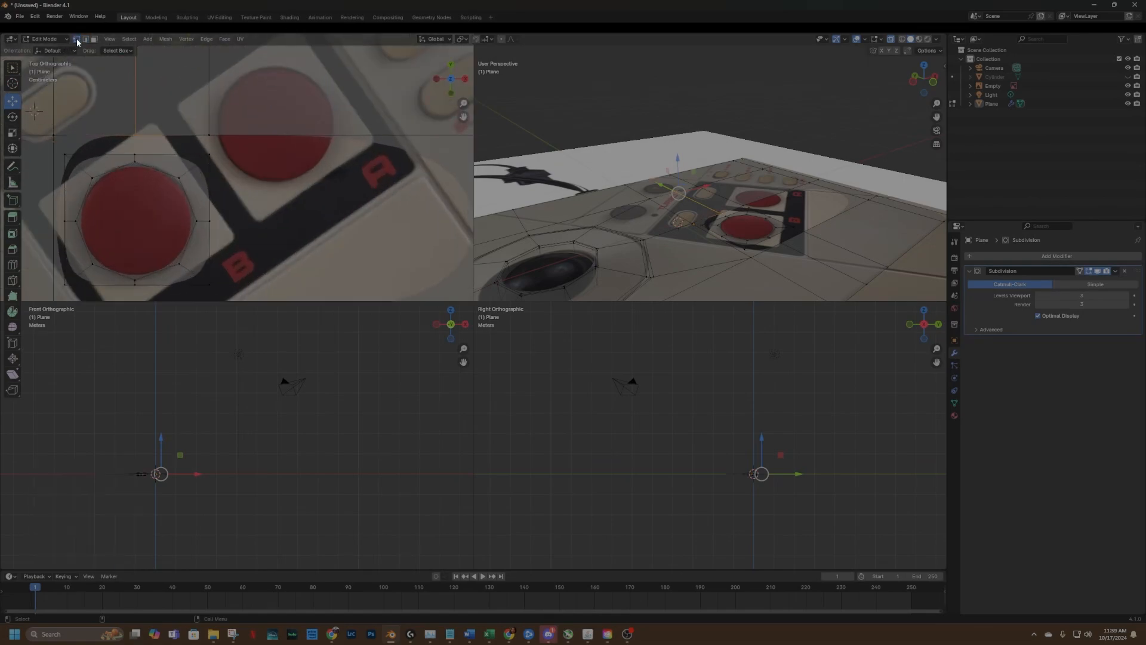
left_click(66, 153)
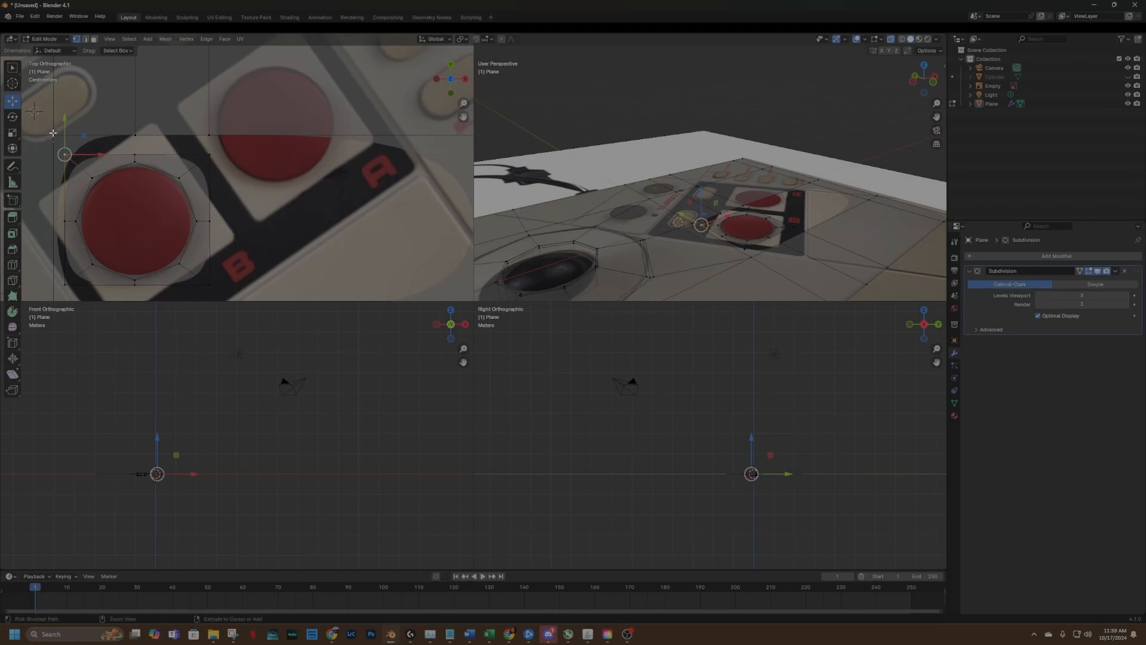
left_click(54, 134, "ctrl")
key("m")
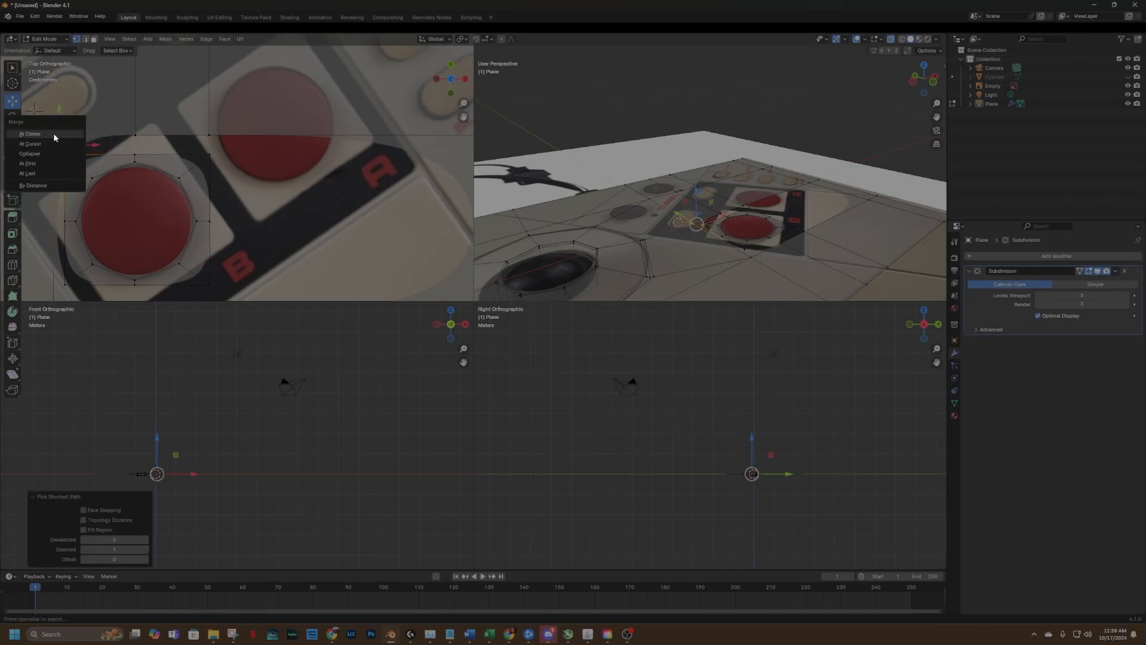
left_click(34, 173)
Try to merge the ring's top-middle vertex with the body vertex above it using shortest-path selection, and undo the attempts.
left_click(135, 154)
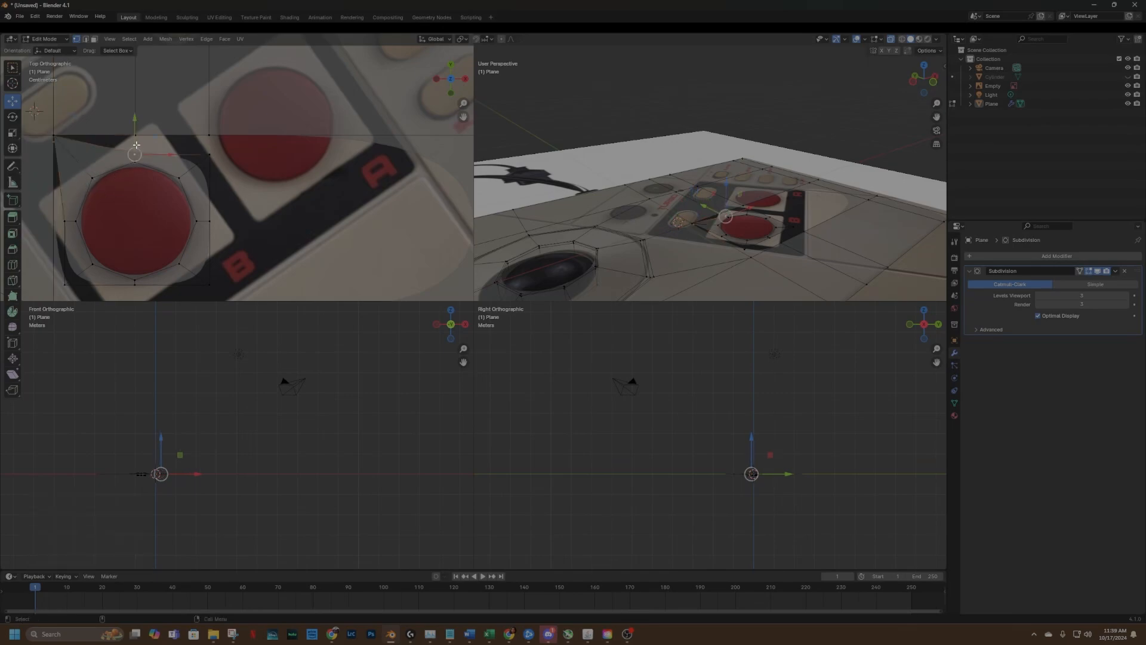
left_click(136, 135, "ctrl")
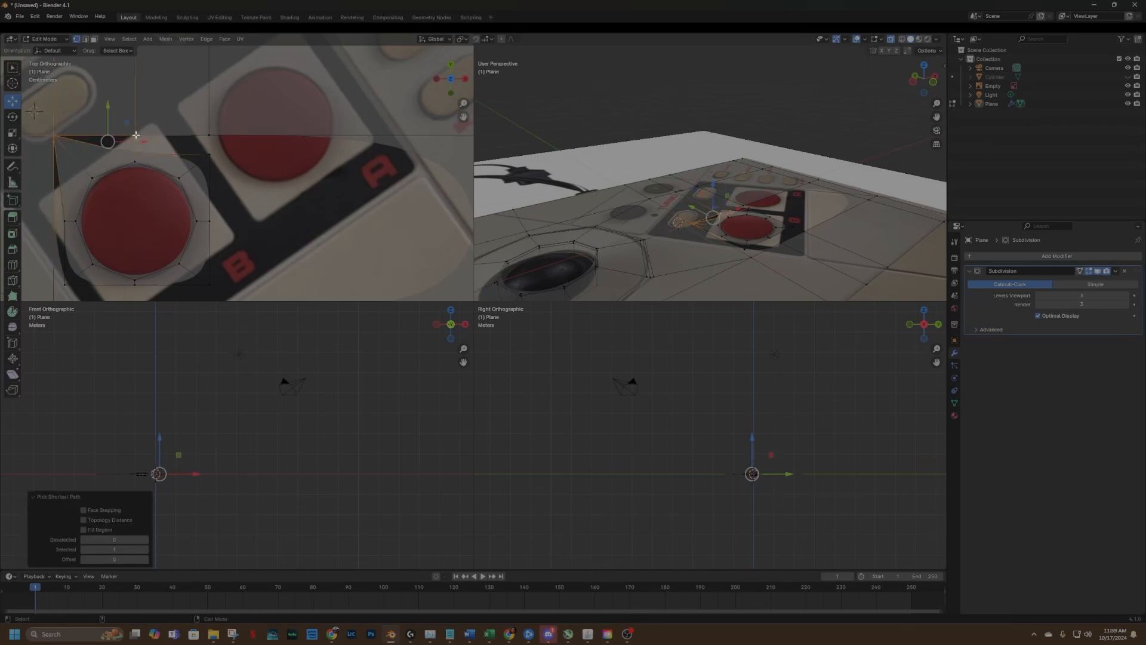
key("m")
left_click(135, 134)
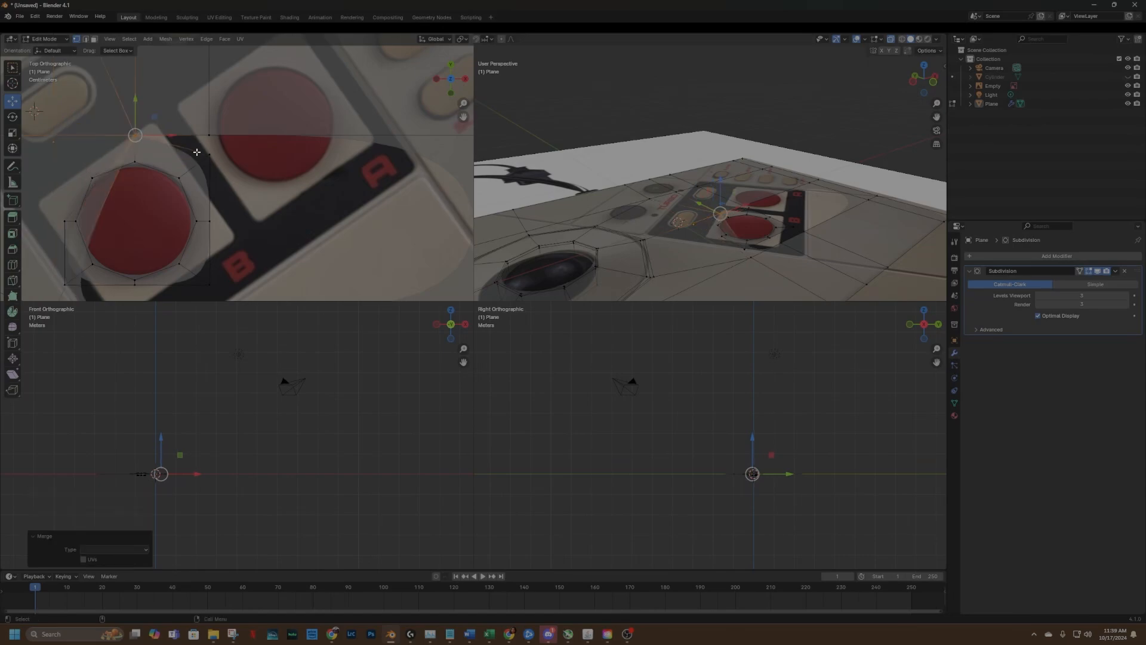
key("ctrl+z")
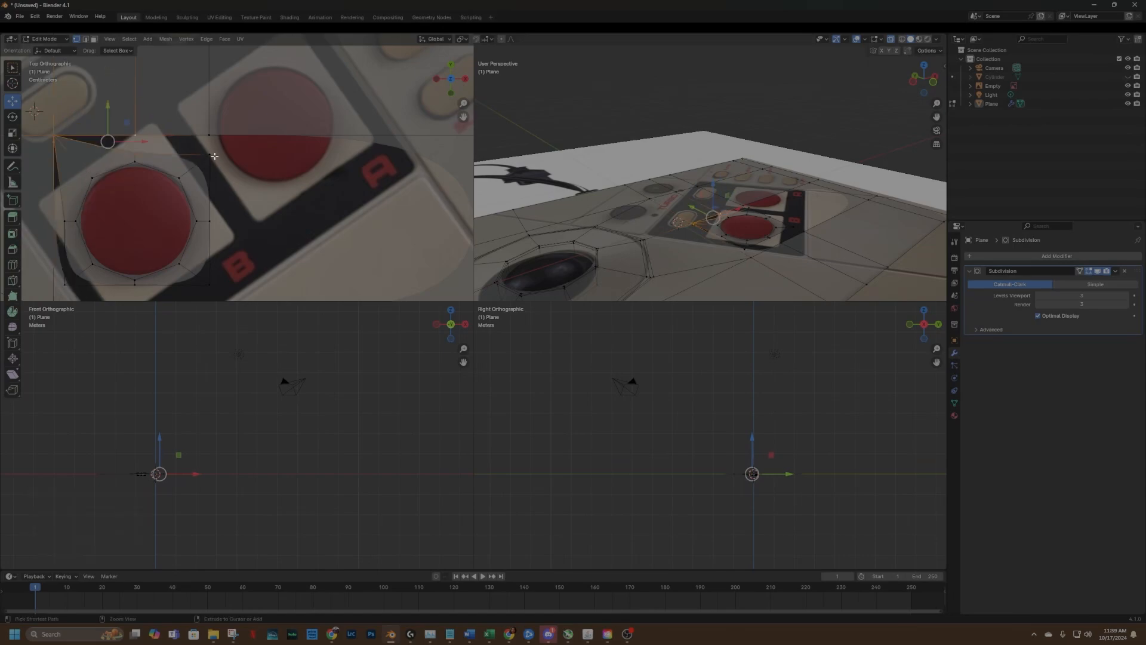
left_click(135, 153)
left_click(136, 136, "ctrl")
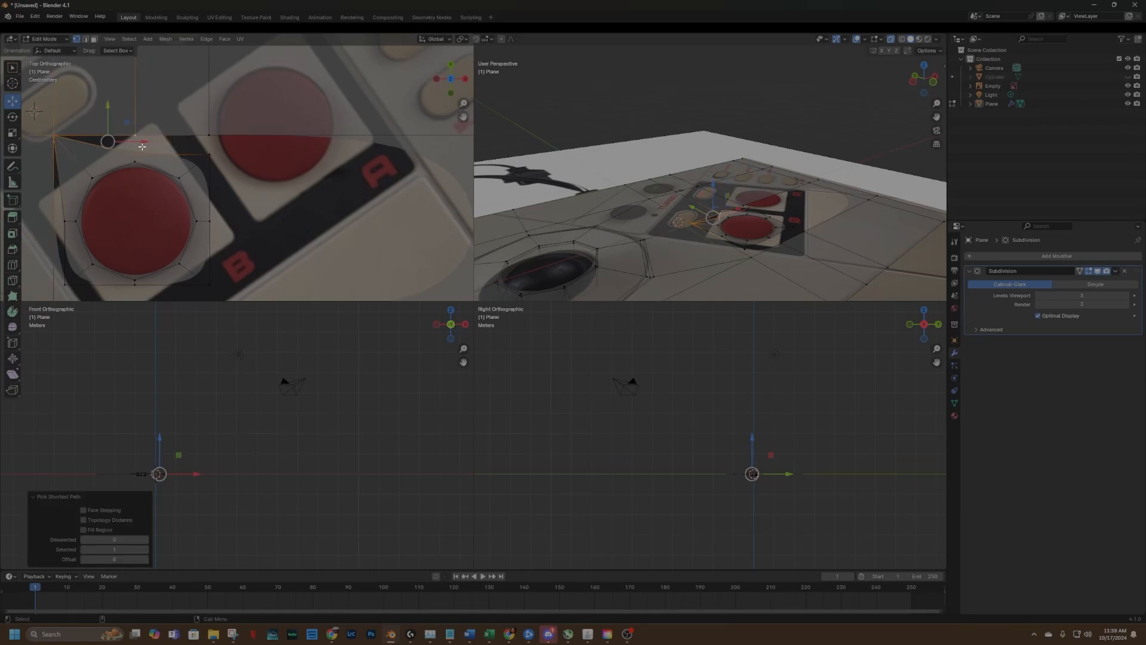
key("m")
left_click(142, 147)
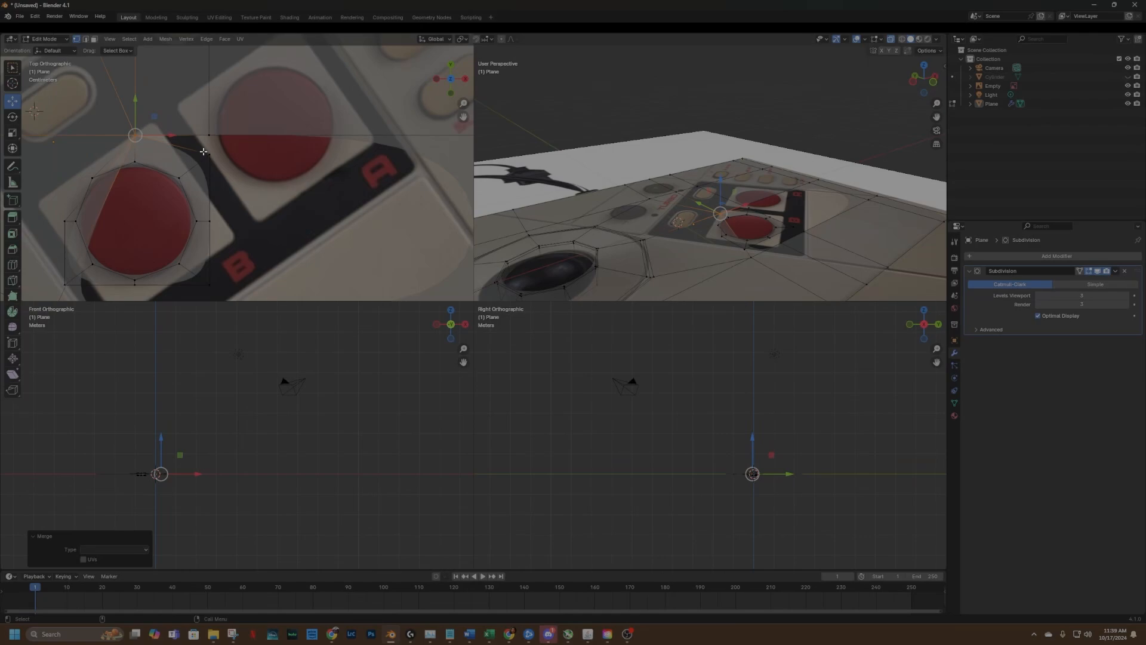
key("ctrl+z")
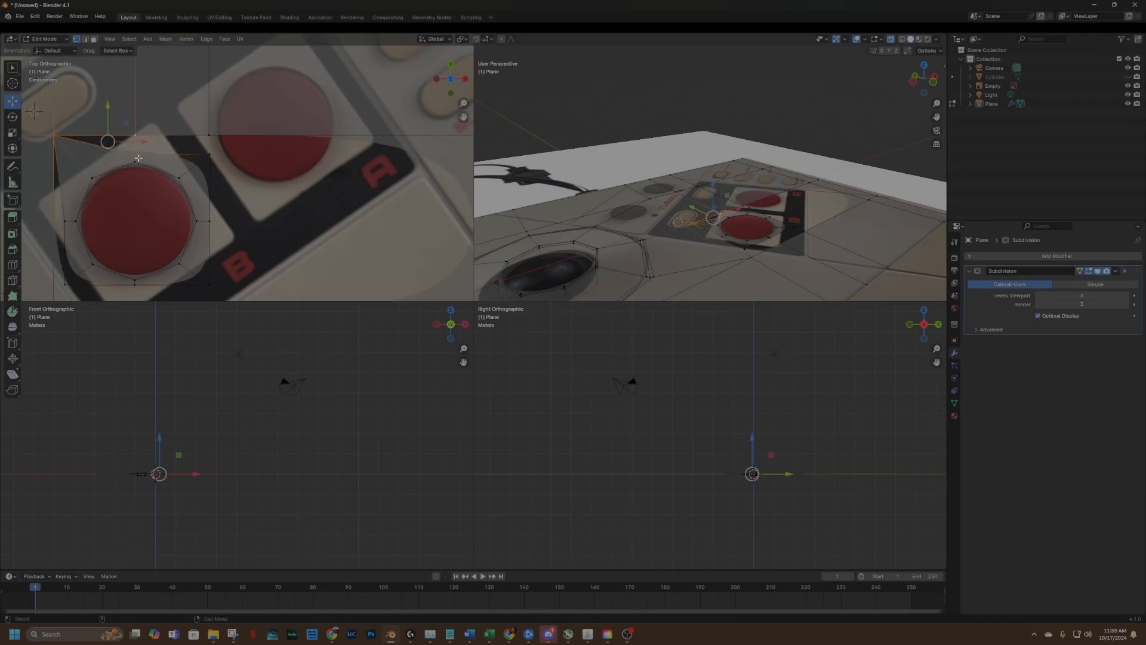
left_click(136, 155)
key("ctrl+z")
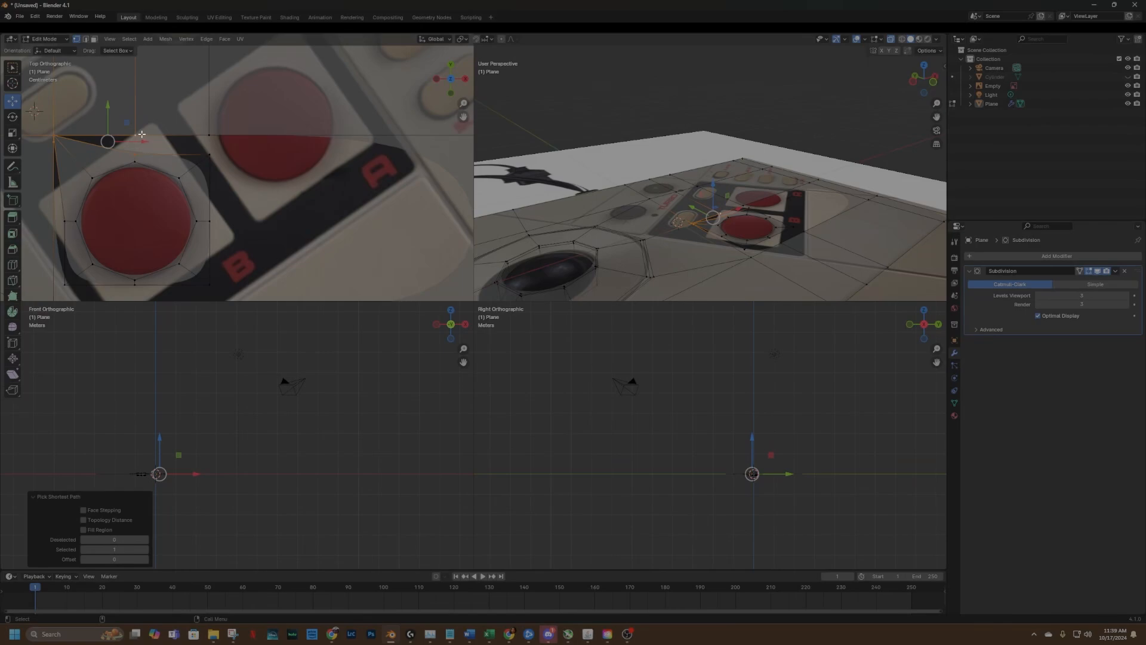
Select the body vertex above the B button, add the ring's top-middle vertex to the selection, and merge them At First.
left_click(135, 136)
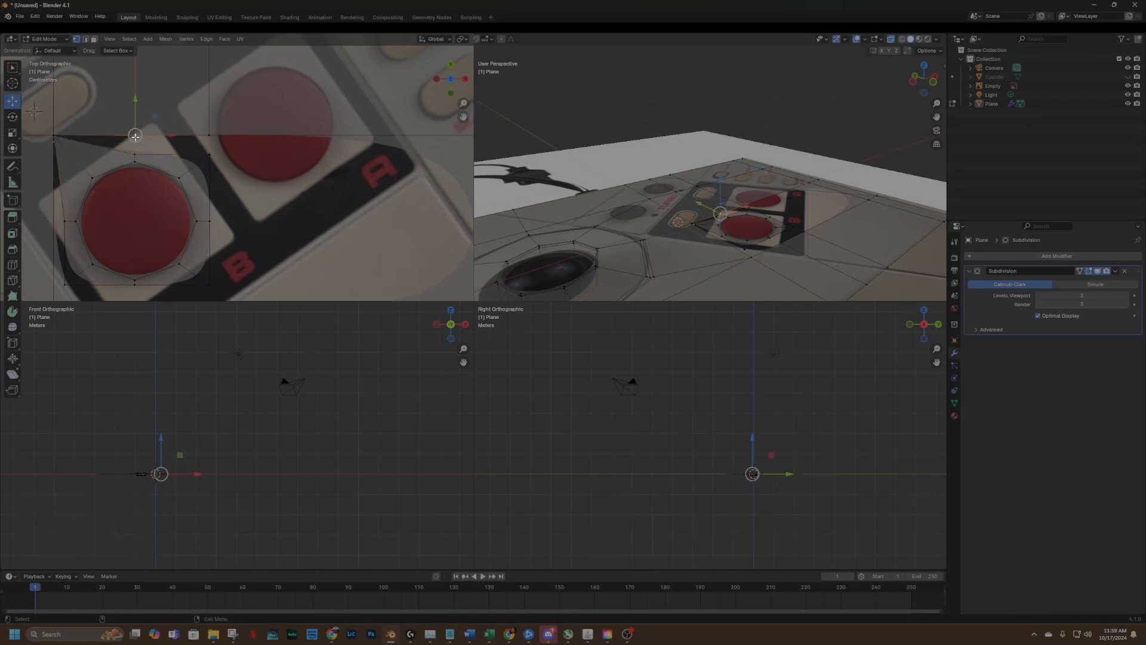
left_click(136, 155, "shift")
key("m")
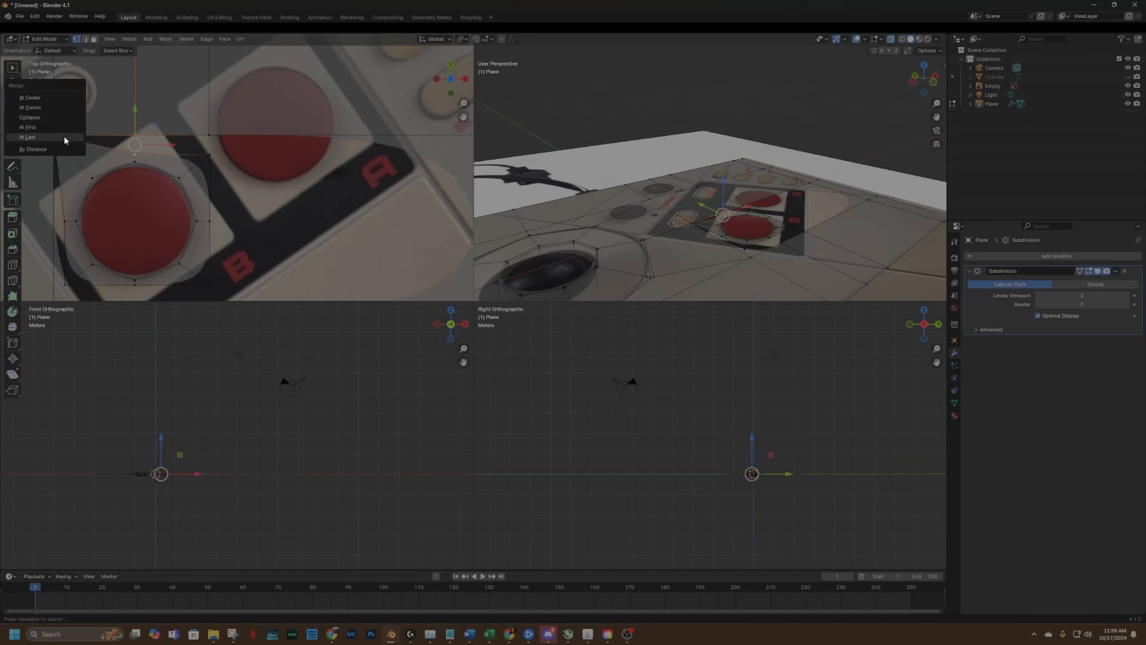
left_click(54, 122)
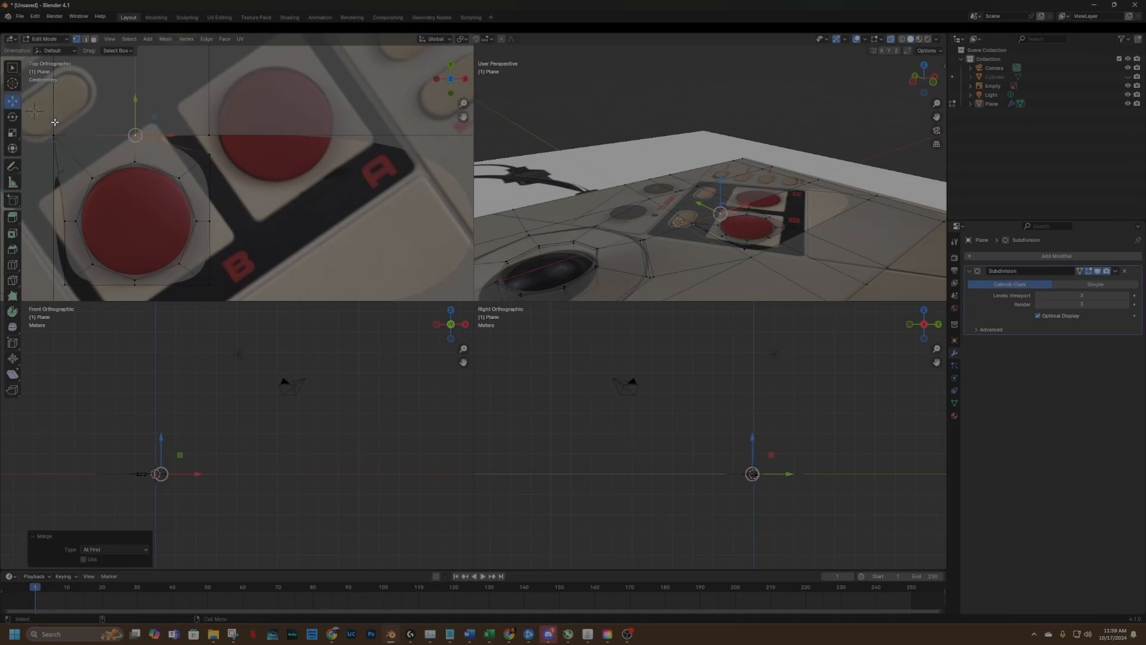
Merge the ring's upper-right corner vertex into the body vertex directly above it using At Last.
left_click(209, 154)
left_click_drag(210, 146, 208, 135)
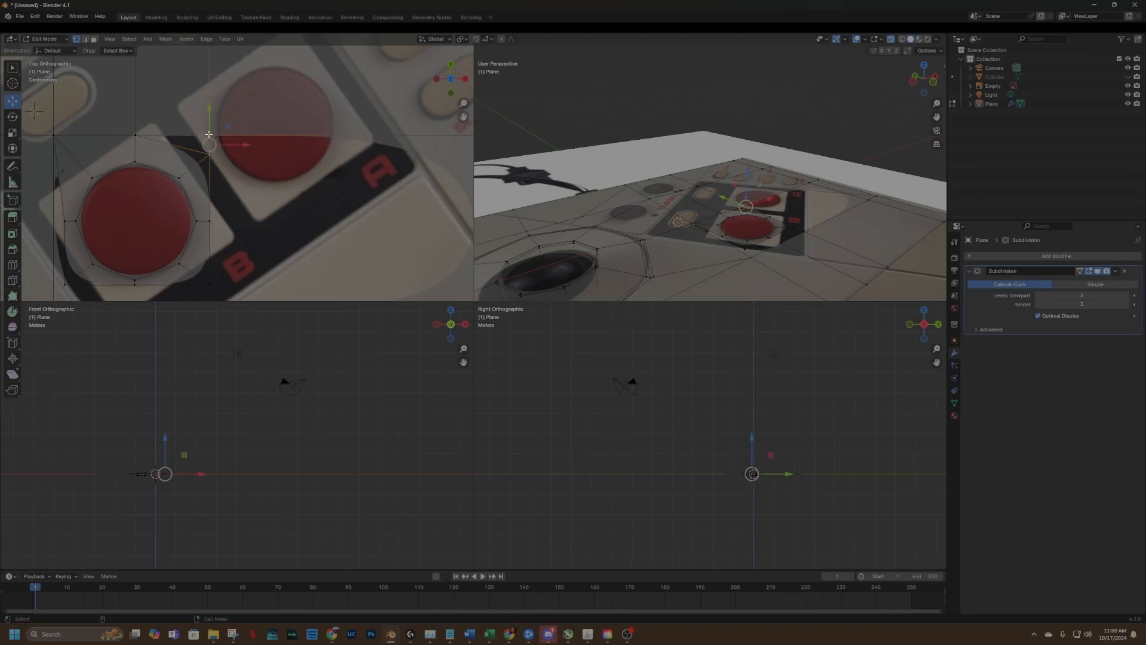
key("m")
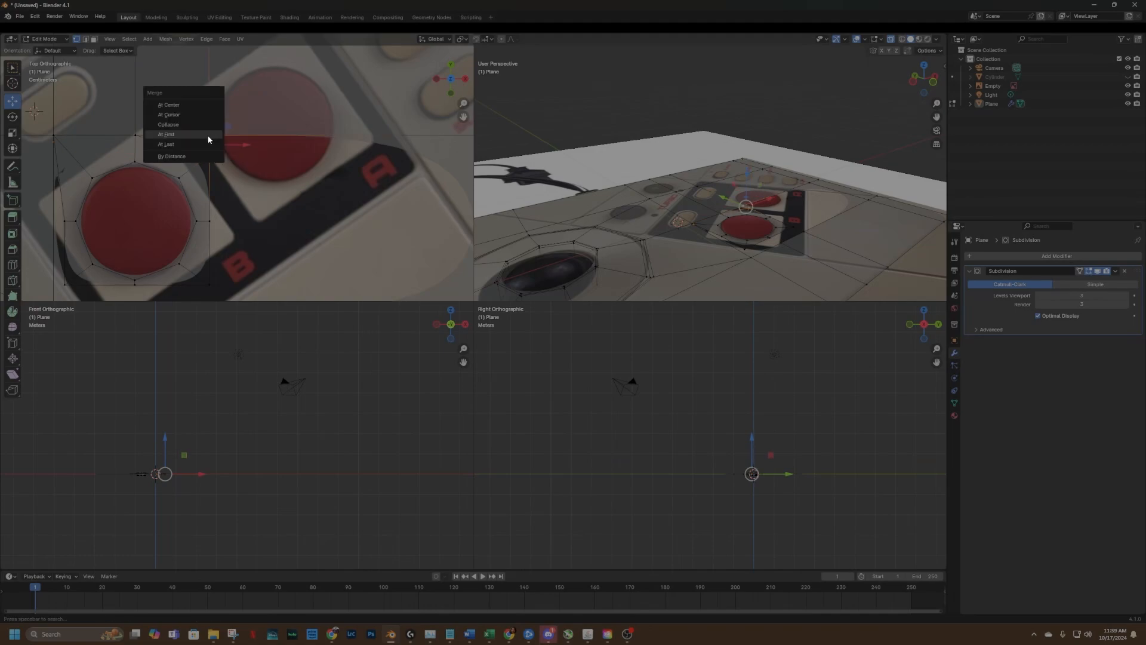
left_click(208, 144)
Merge the ring's bottom-middle vertex into the body vertex directly below it using At Last.
left_click_drag(463, 116, 492, 34)
left_click(163, 201)
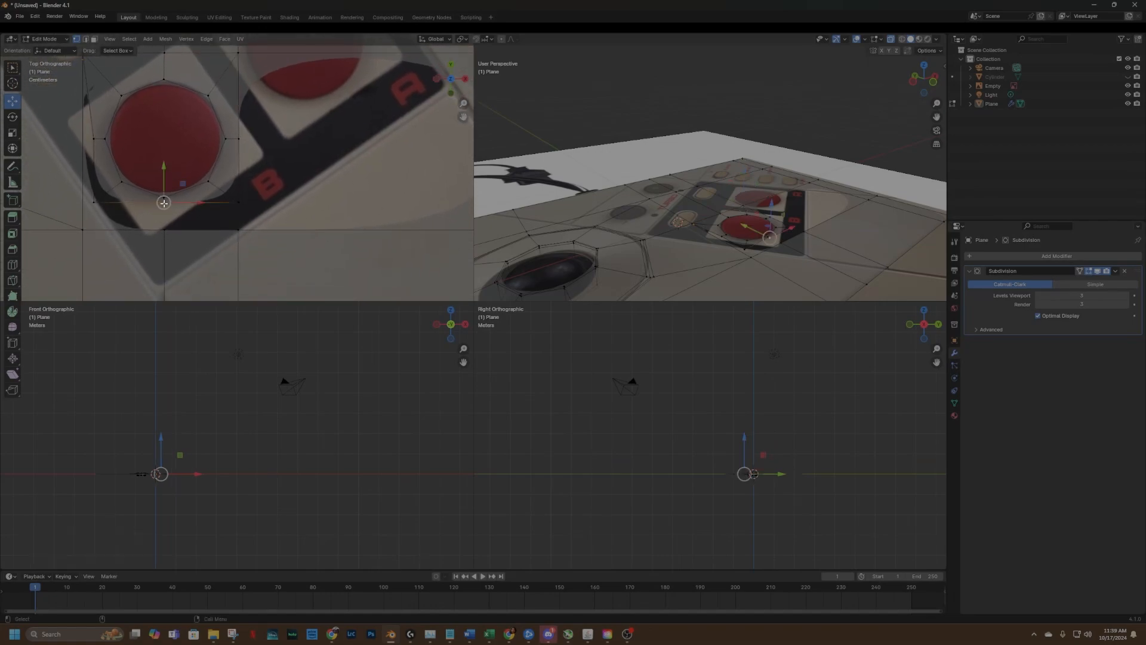
left_click(164, 231, "shift")
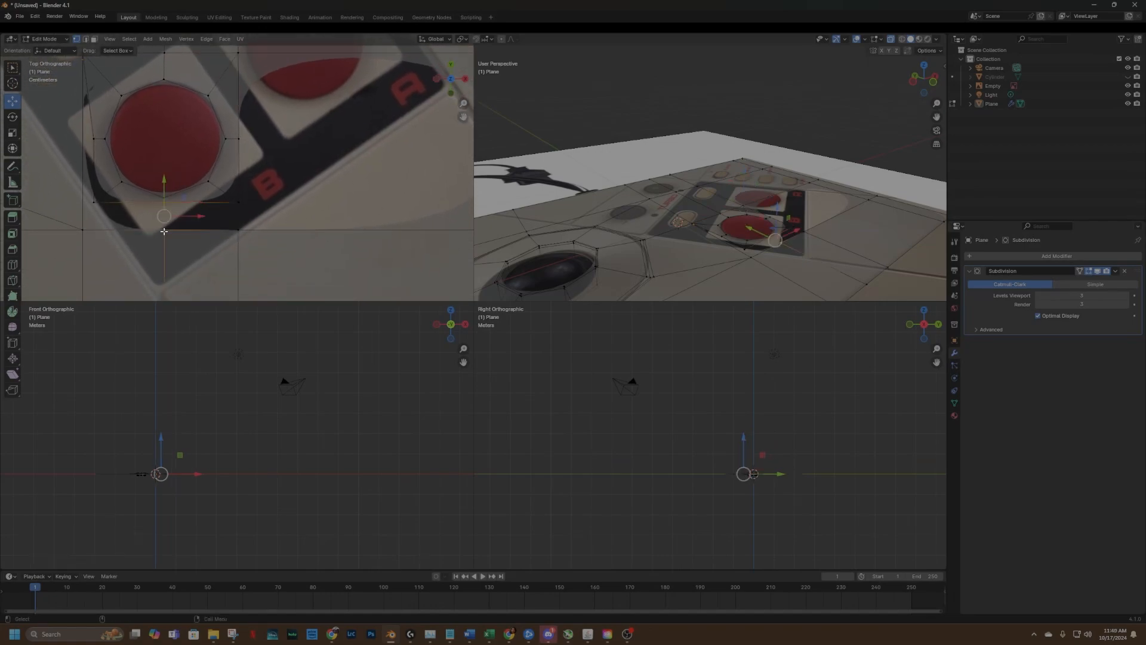
key("m")
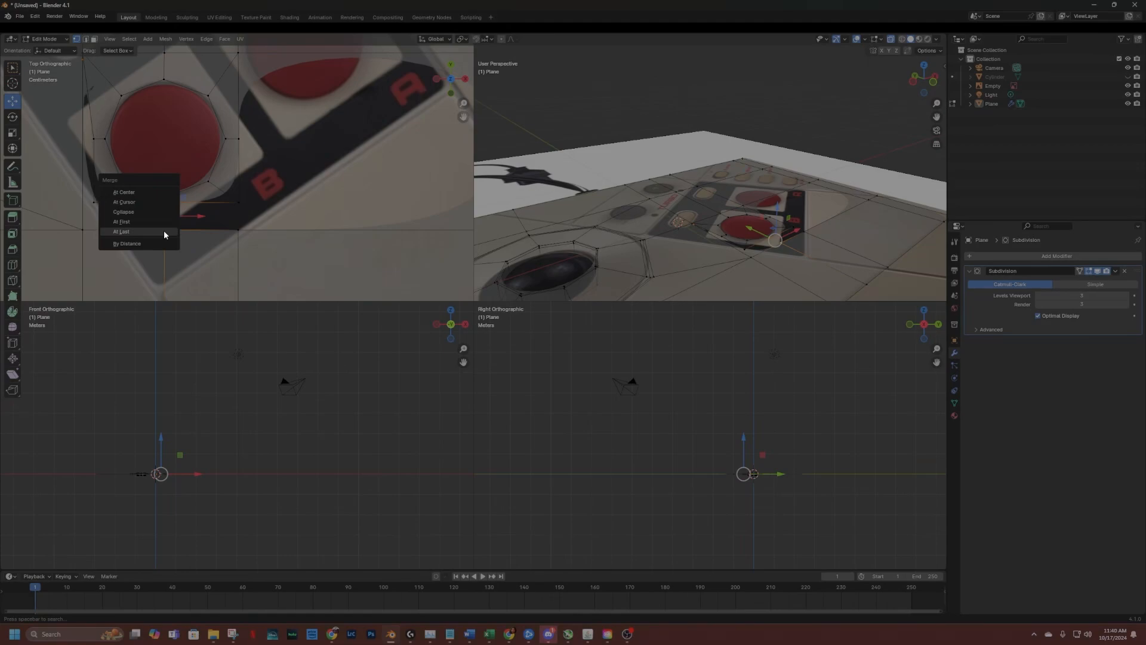
left_click(165, 232)
Merge the ring's lower-right corner vertex into the opening's lower-right body vertex using At Last.
left_click(238, 210)
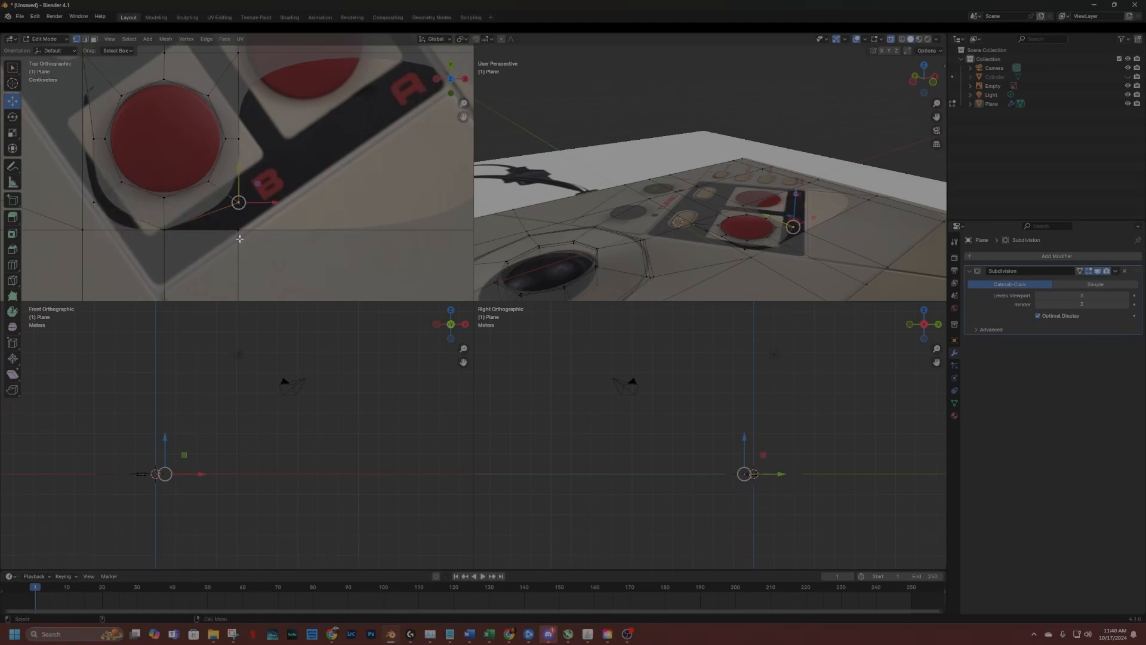
left_click(238, 229, "shift")
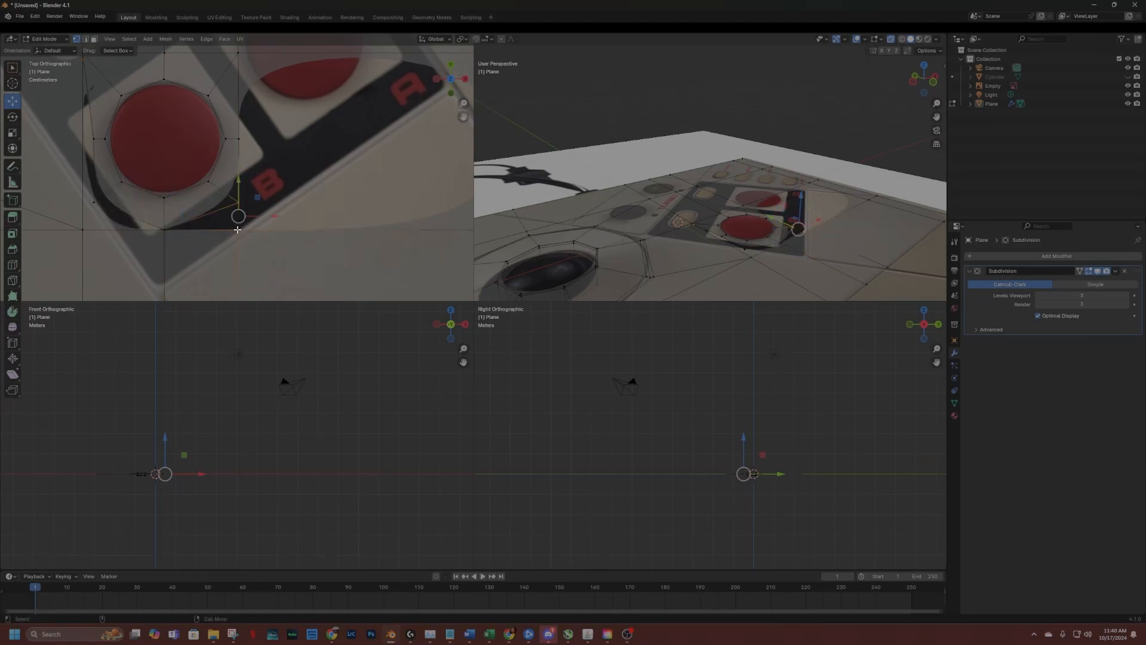
key("m")
left_click(237, 230)
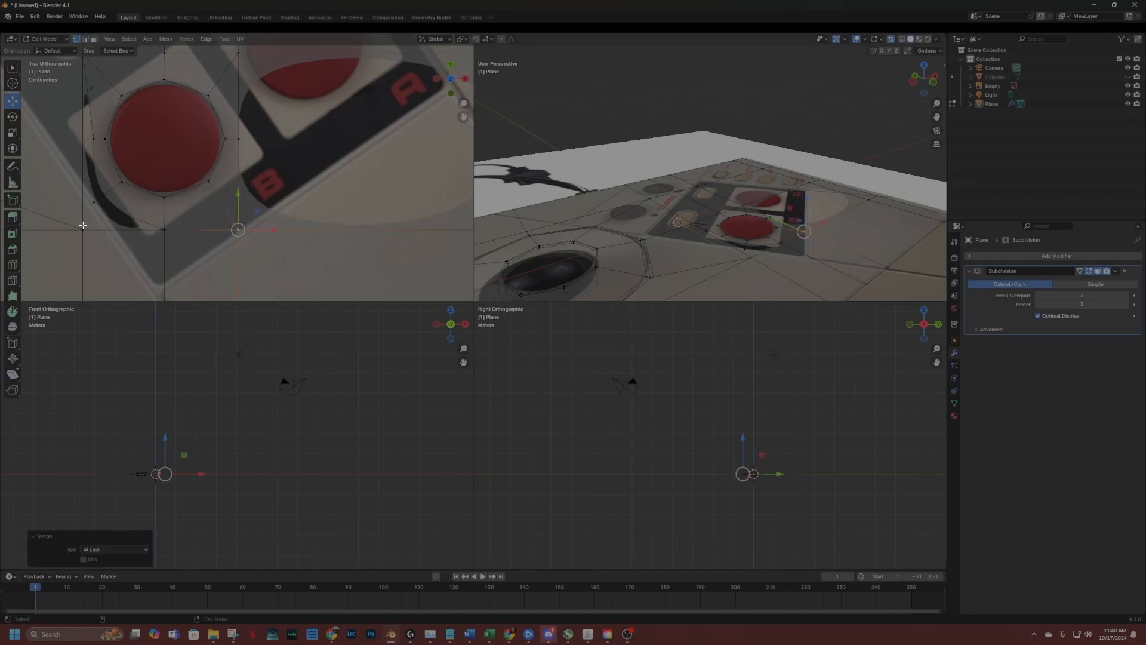
Merge the ring's lower-left corner vertex into the opening's lower-left body vertex using At Last.
left_click(93, 206)
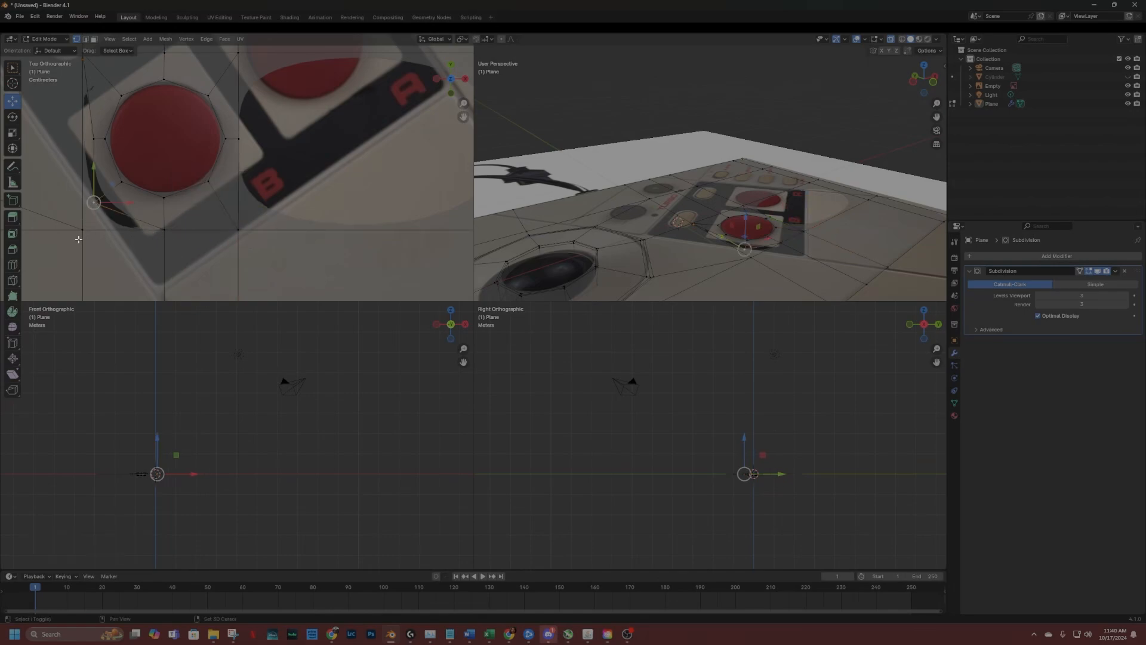
left_click(83, 231, "shift")
key("m")
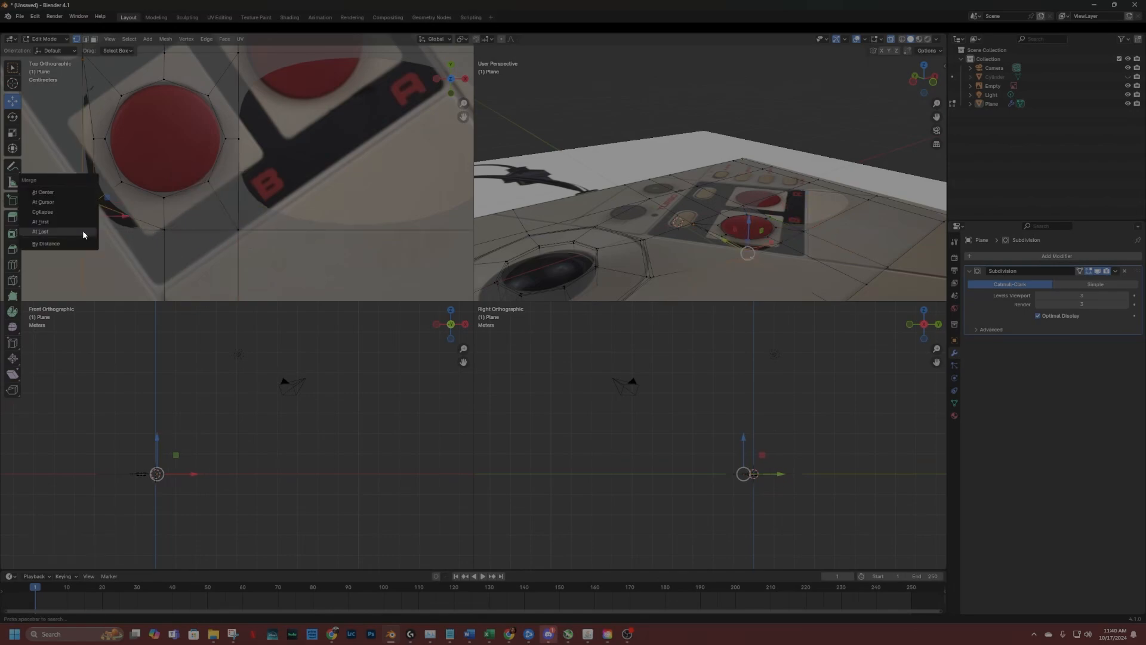
left_click(82, 232)
Try a loop cut across the faces between the joystick ring and the B button opening.
left_click_drag(463, 116, 633, 179)
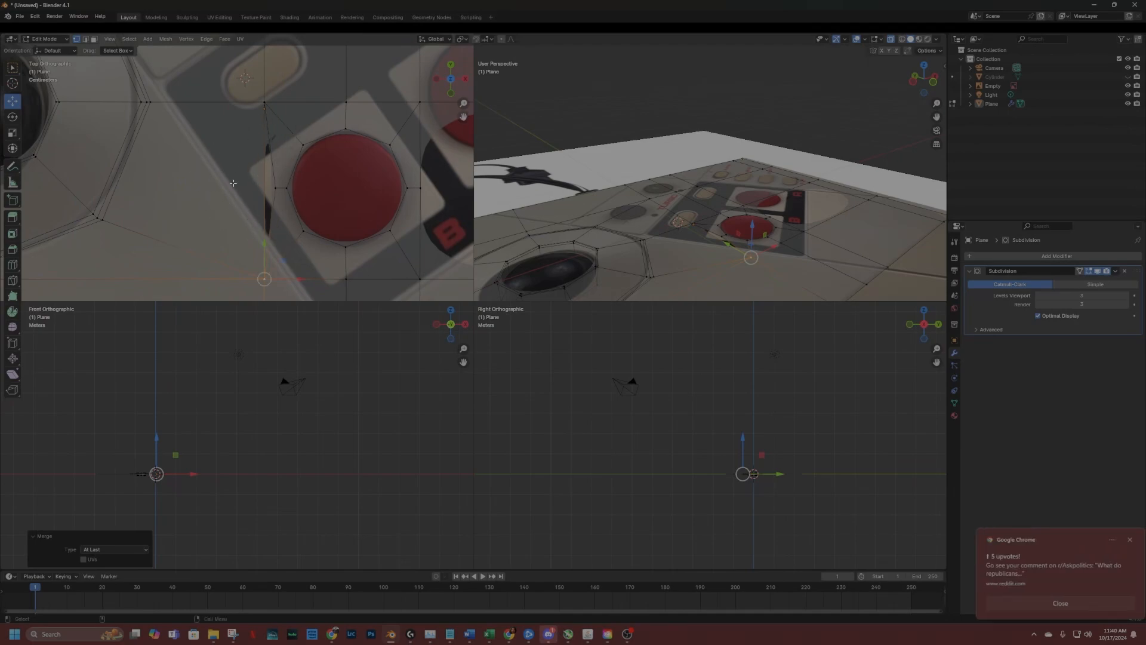
scroll(238, 179, "down", 5)
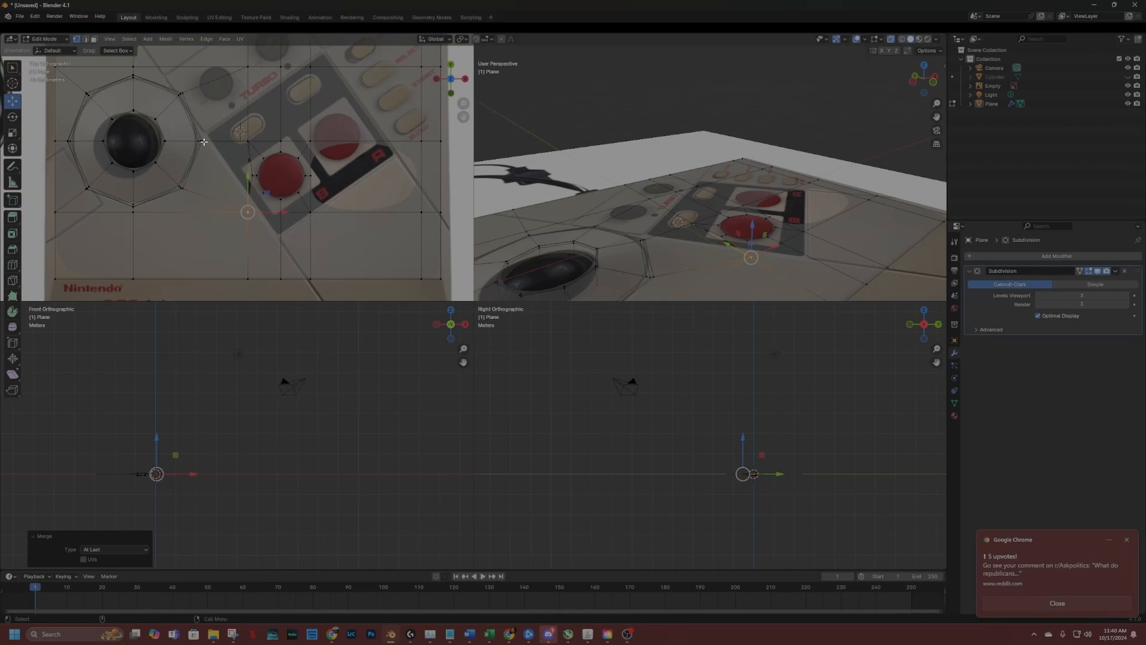
scroll(227, 167, "up", 4)
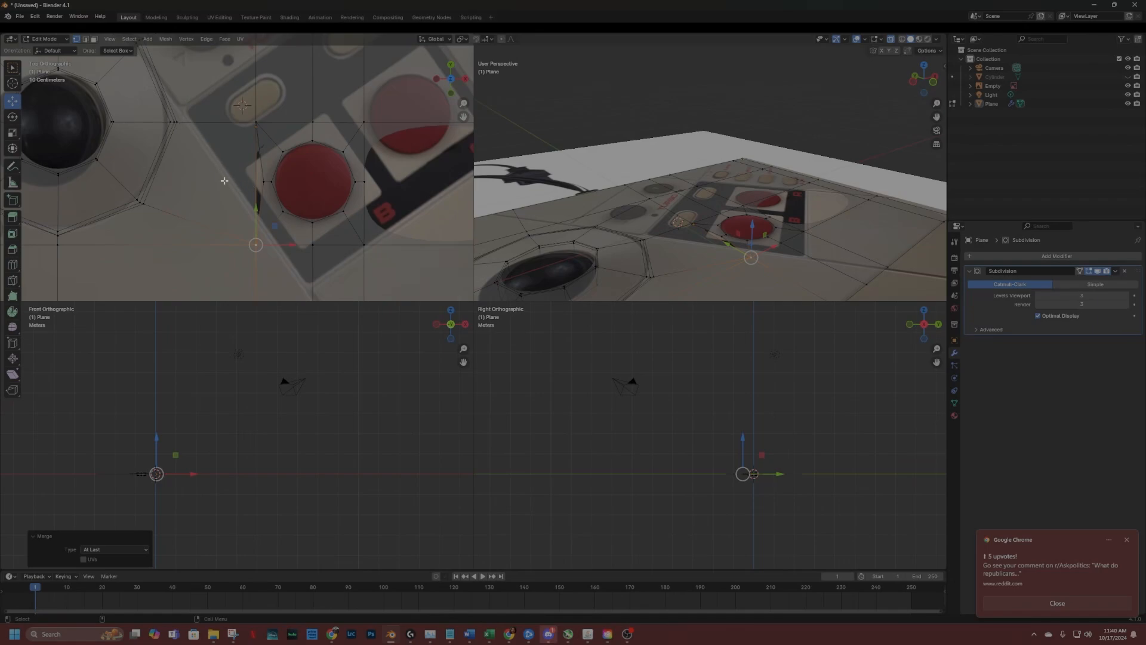
scroll(226, 179, "down", 4)
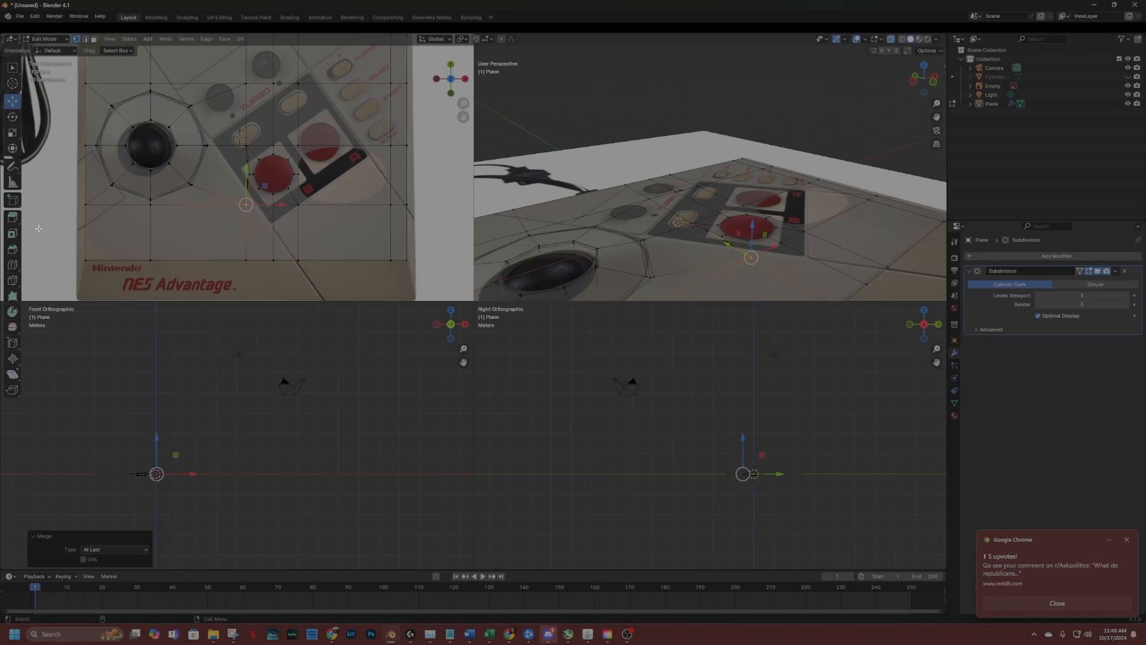
left_click(12, 266)
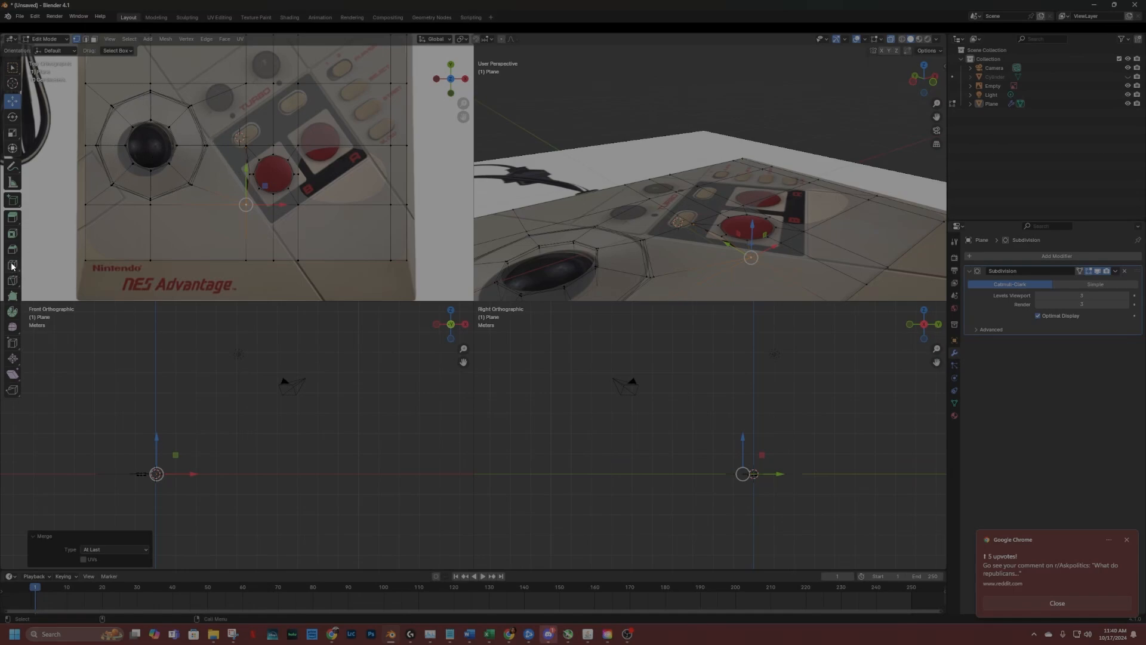
left_click(194, 170)
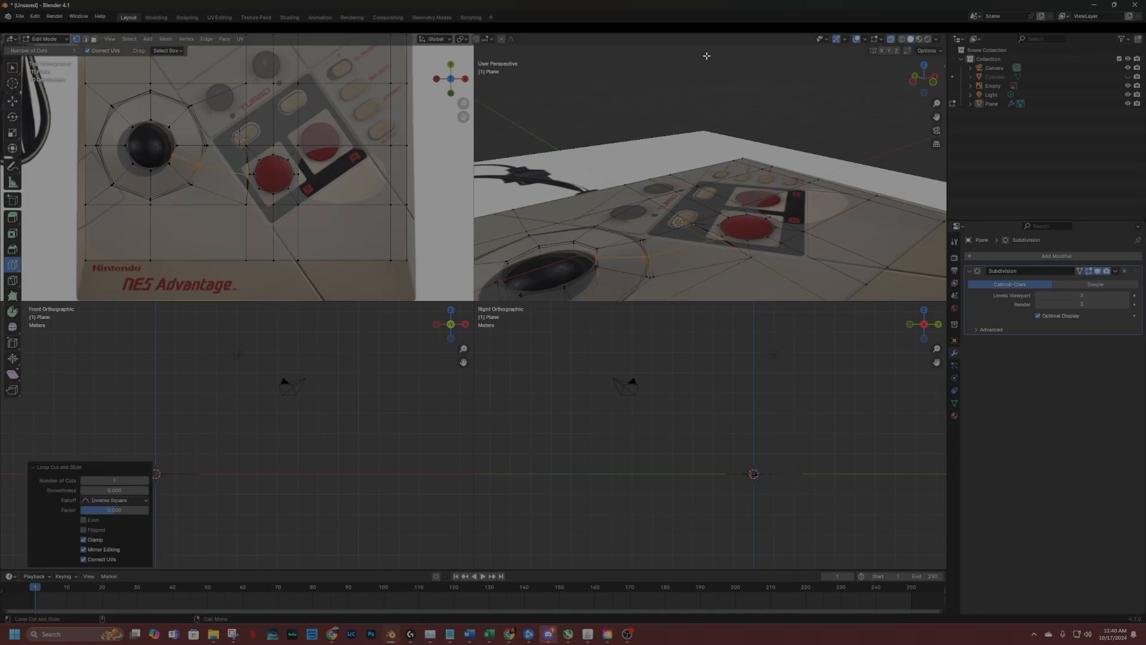
Turn off X-ray and inspect the smoothed surface between the joystick and B button in Object Mode, returning to Edit Mode.
left_click(890, 39)
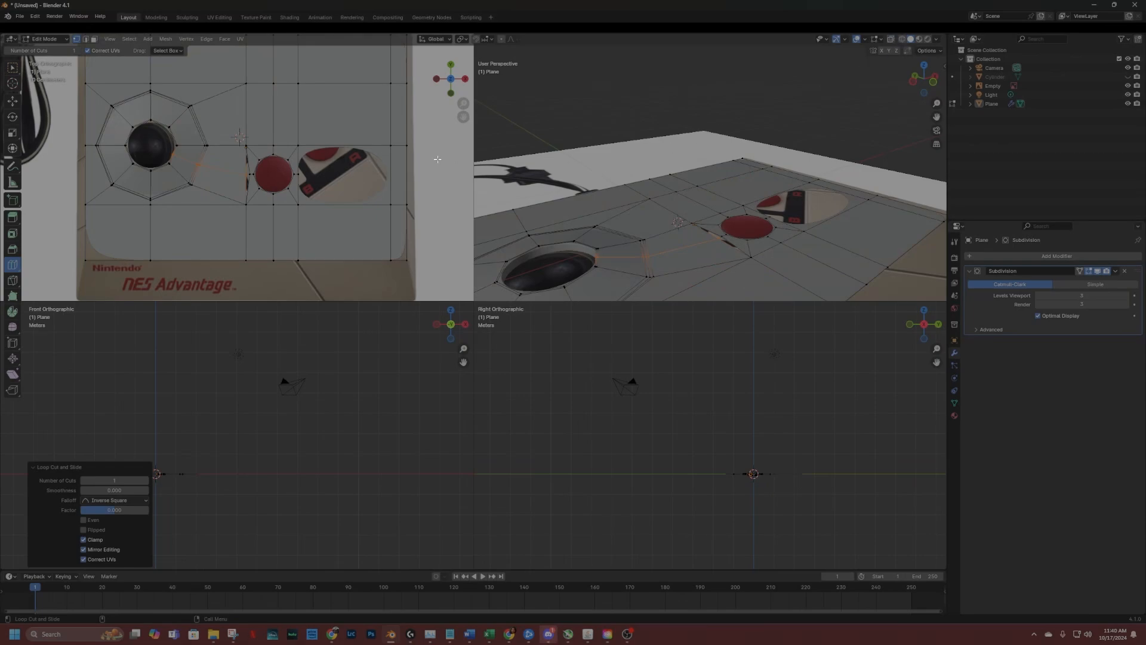
left_click(56, 38)
left_click(56, 49)
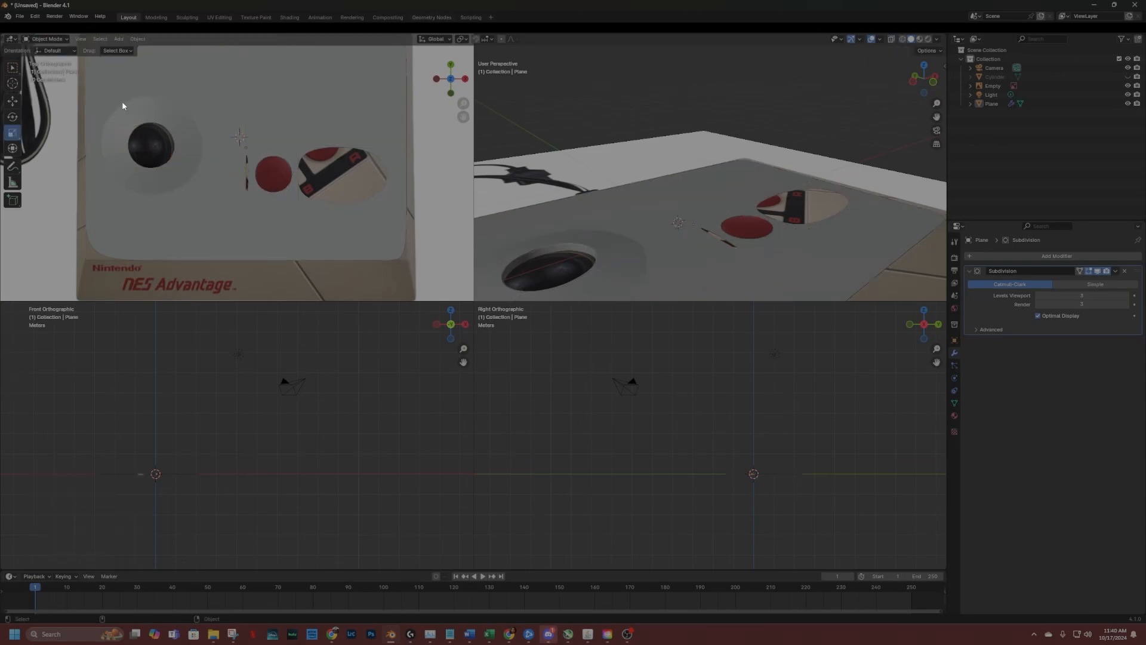
scroll(220, 153, "up", 3)
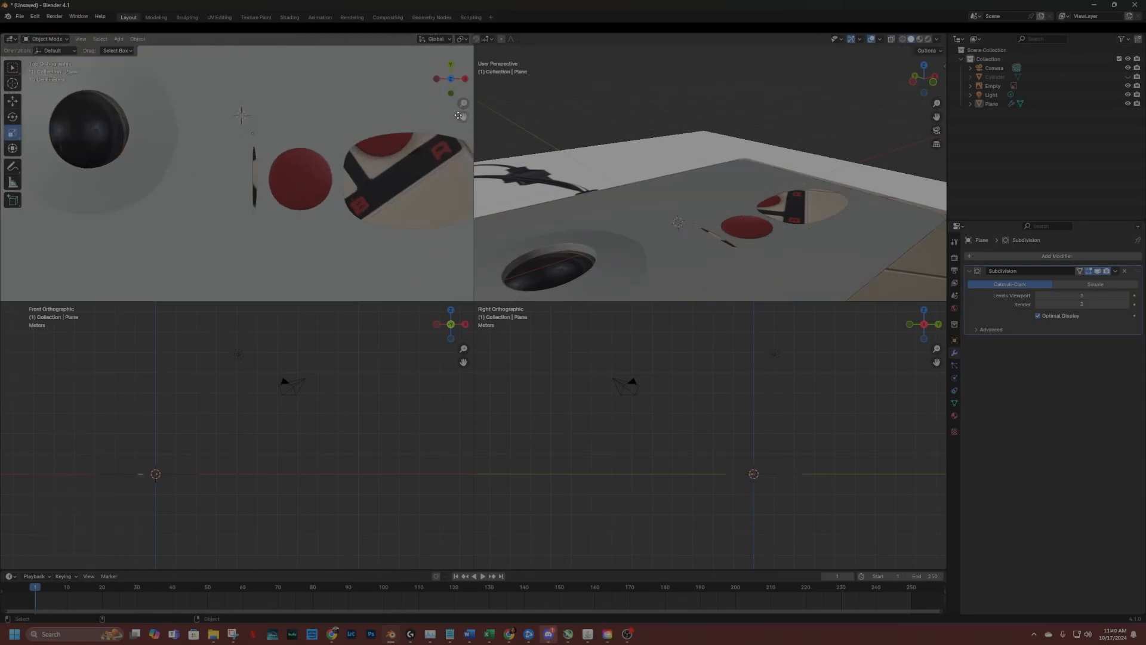
middle_click_drag(458, 115, 589, 117, "shift")
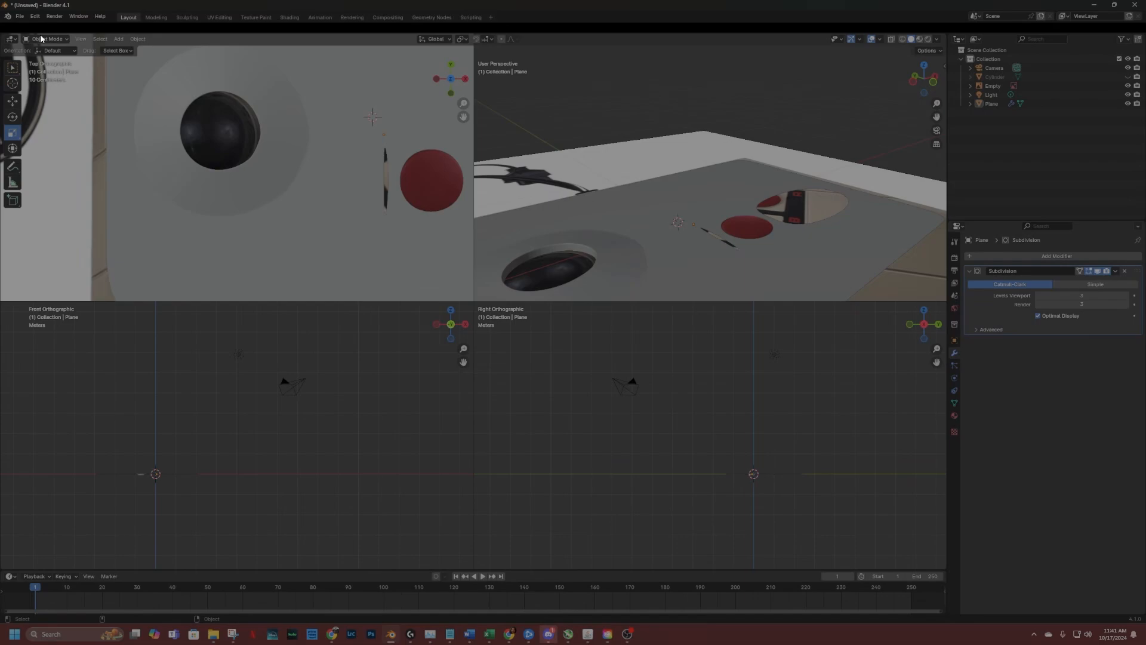
key("Tab")
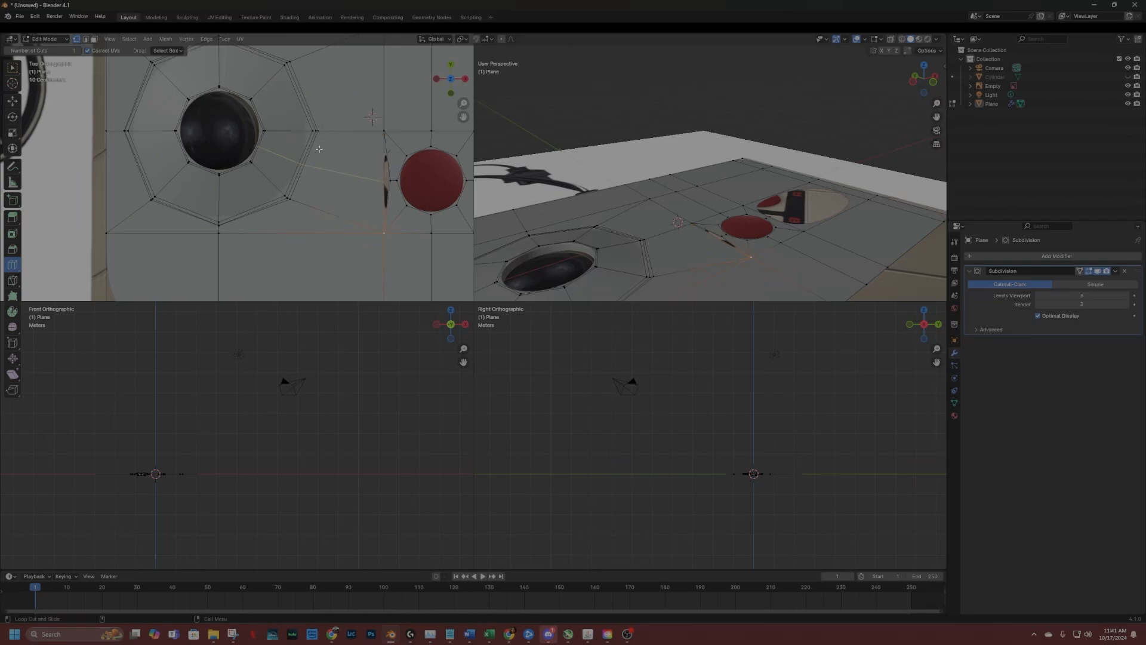
middle_click_drag(319, 149, 300, 167, "shift")
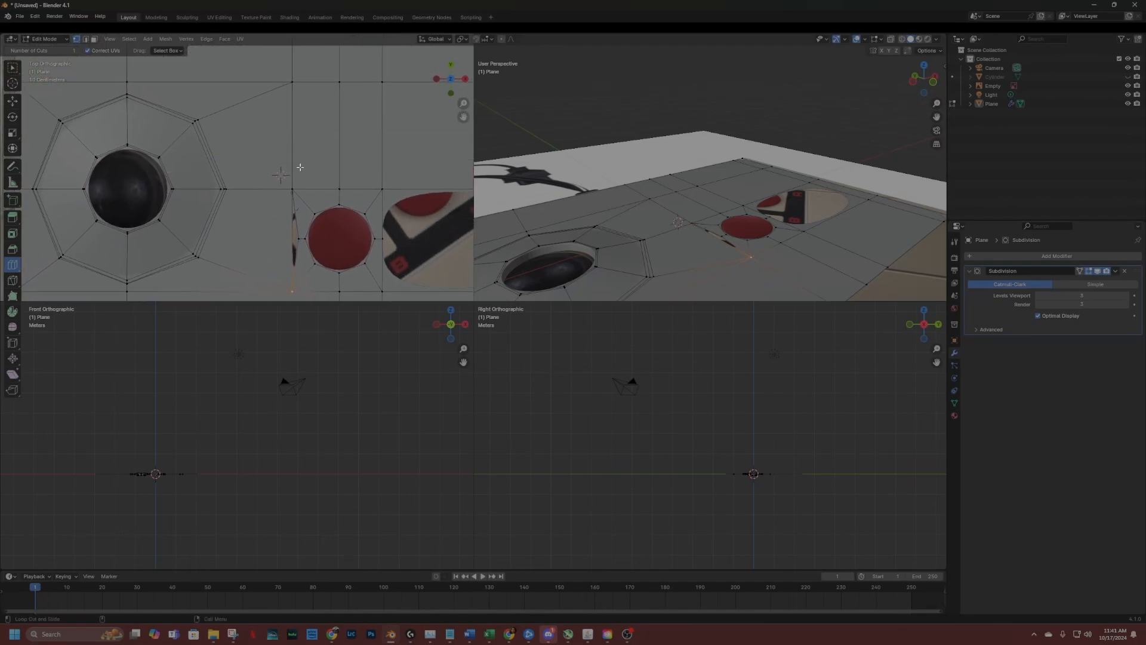
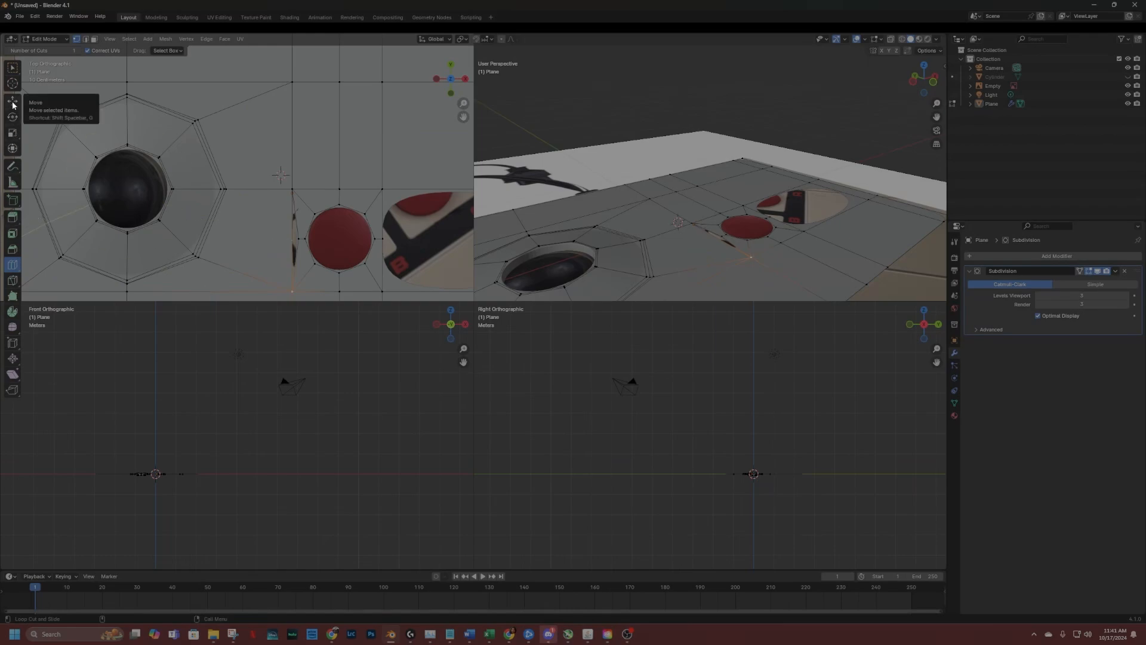
Knife-cut new edges from the vertical edge beside the red button to the joystick ring's right corner and up to the edge's upper part.
left_click(13, 281)
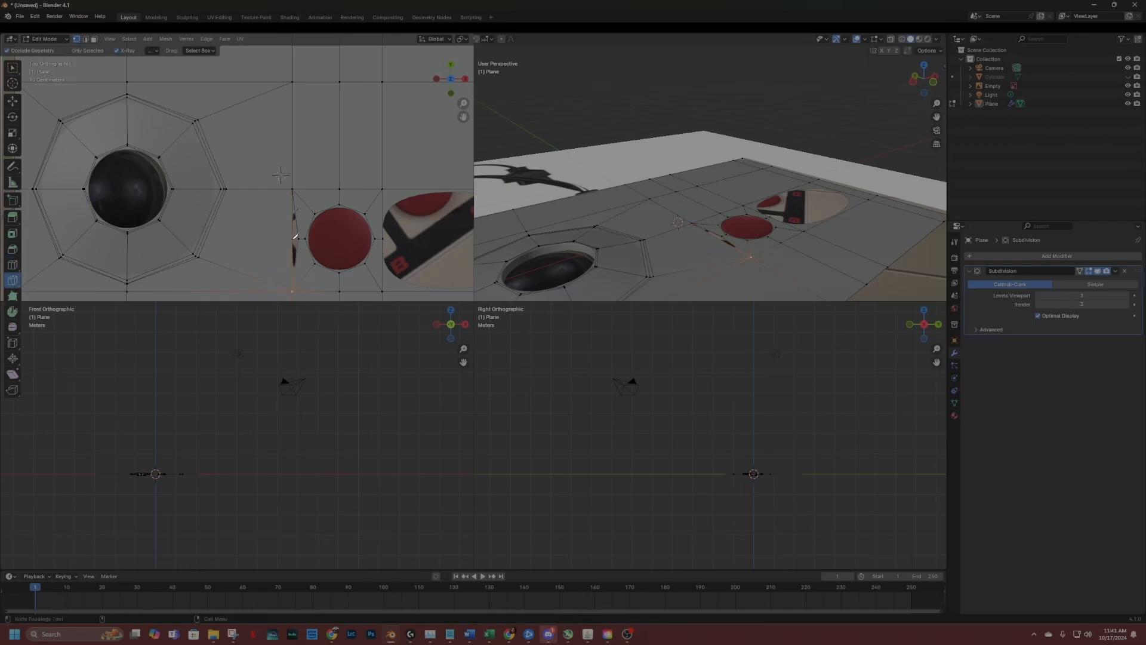
left_click(293, 238)
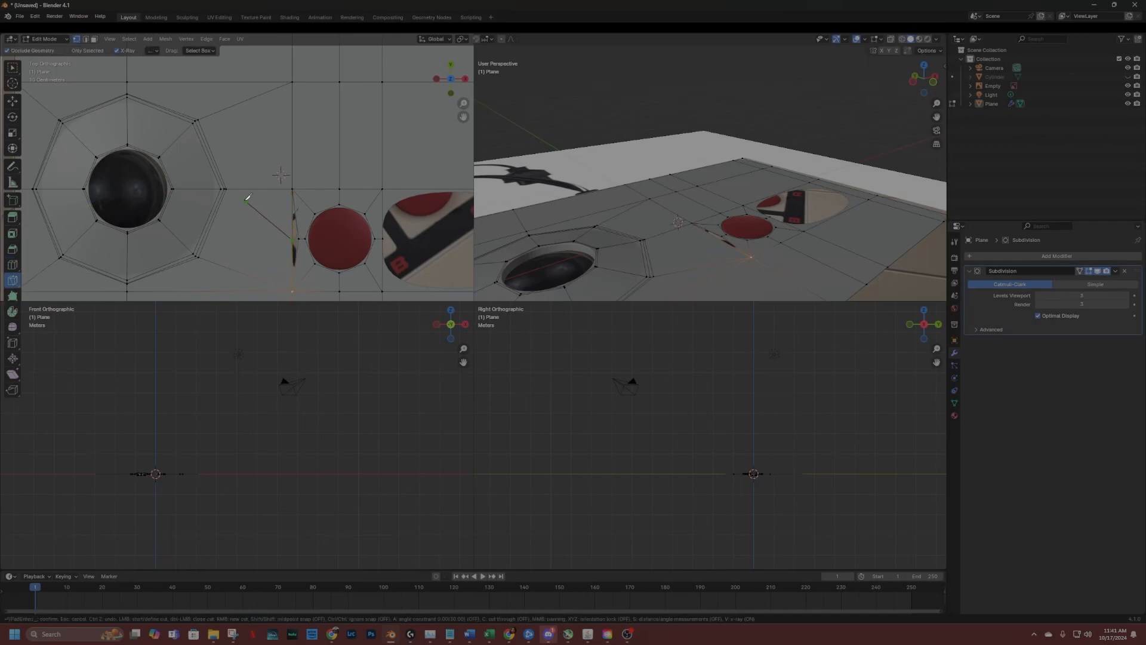
left_click(233, 181)
left_click(291, 132)
key("Return")
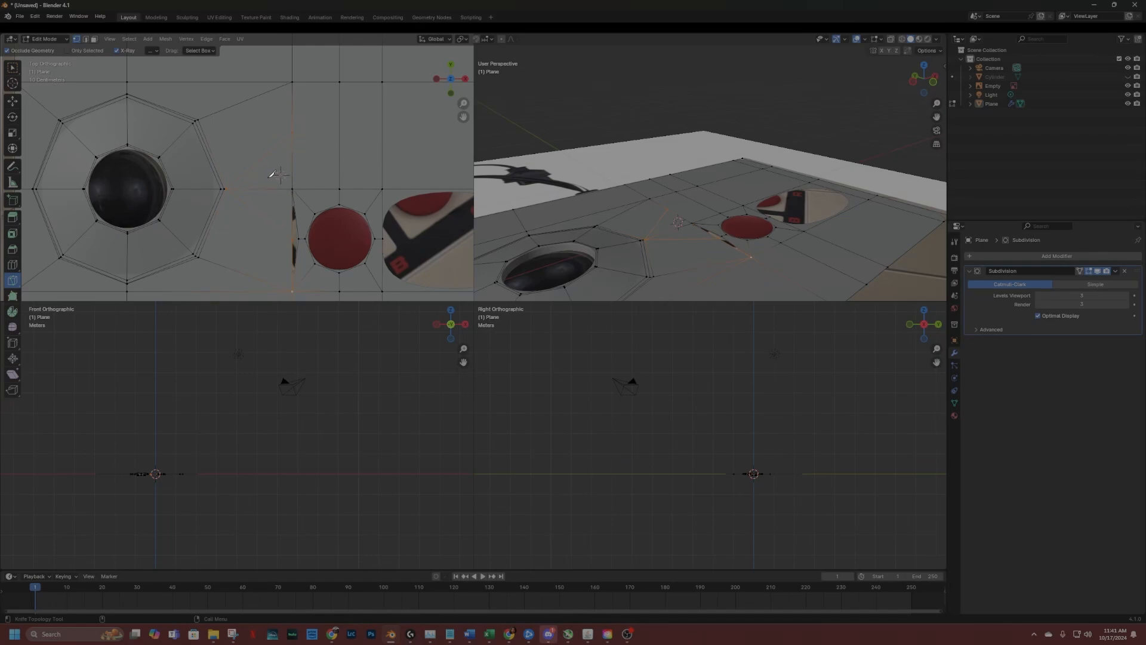
Dissolve the horizontal edge between the joystick ring's right corner and the vertical edge beside the red button.
left_click(87, 39)
left_click(11, 101)
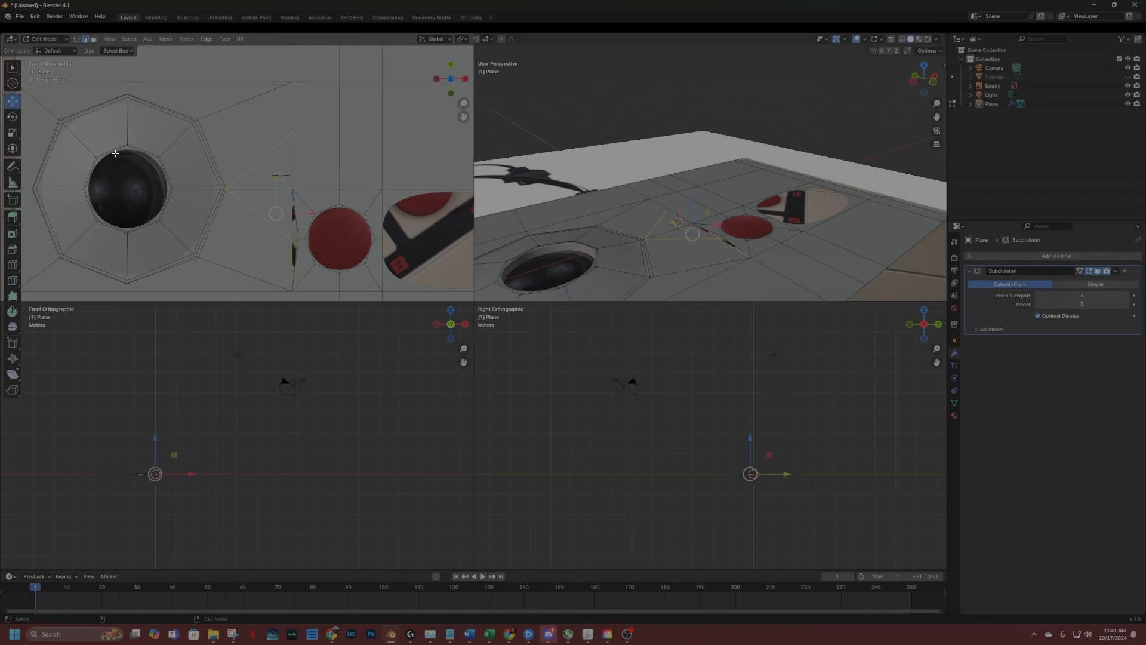
left_click(250, 189)
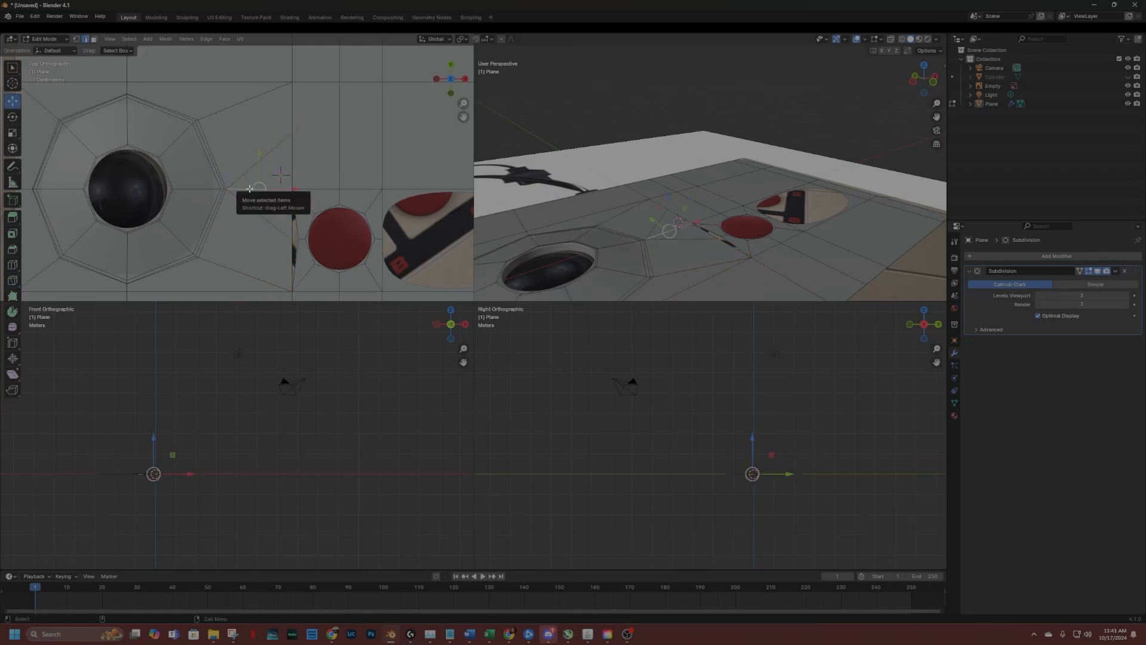
right_click(249, 189)
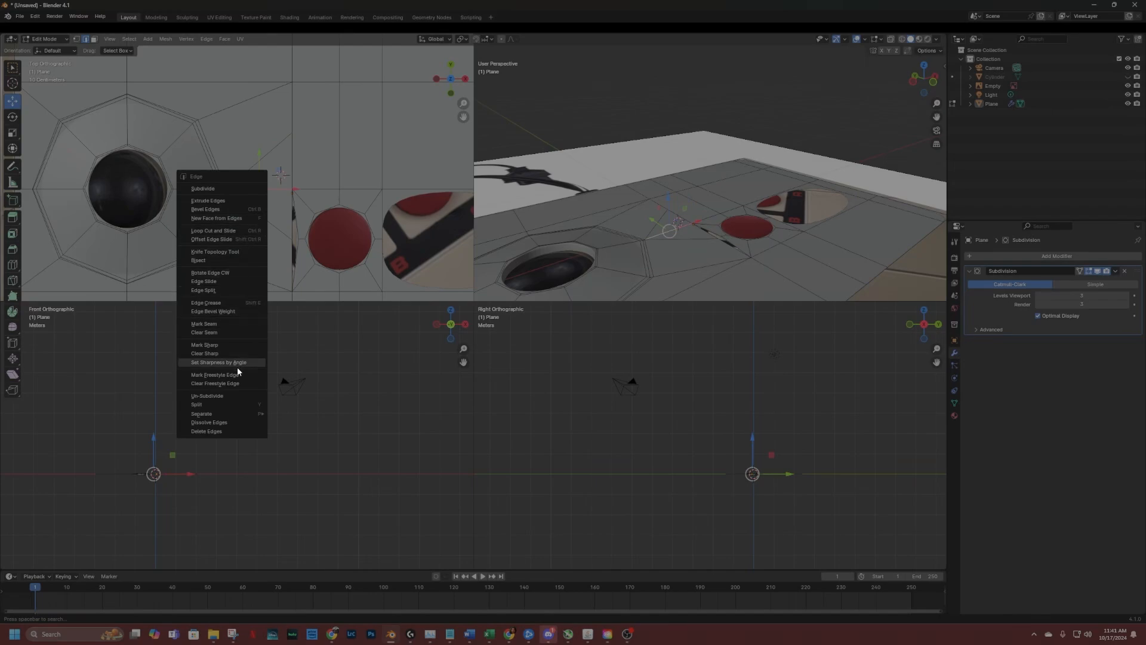
left_click(231, 423)
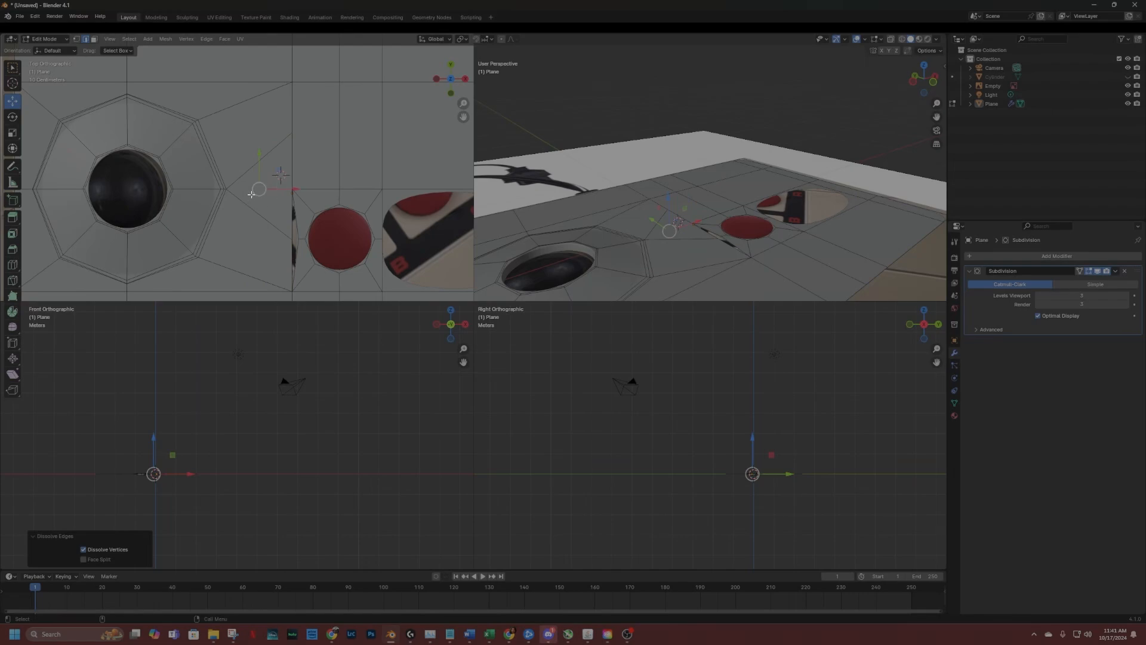
Merge the two neighbouring vertices beside the red button's left side using At Last.
left_click(75, 39)
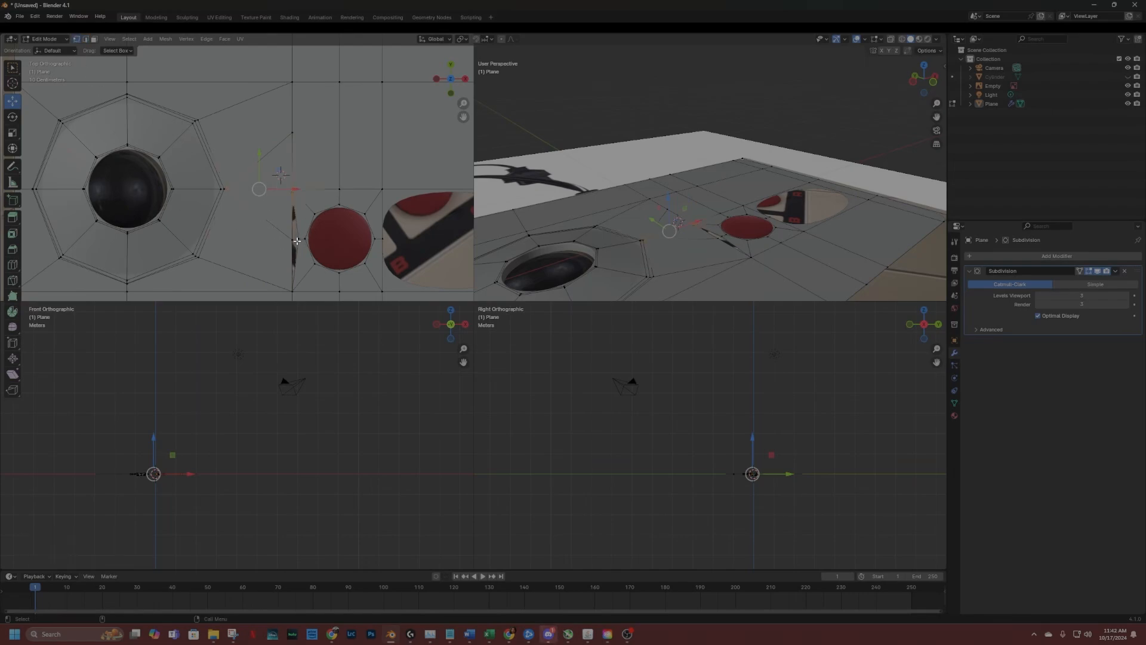
key("b")
left_click_drag(289, 234, 298, 247)
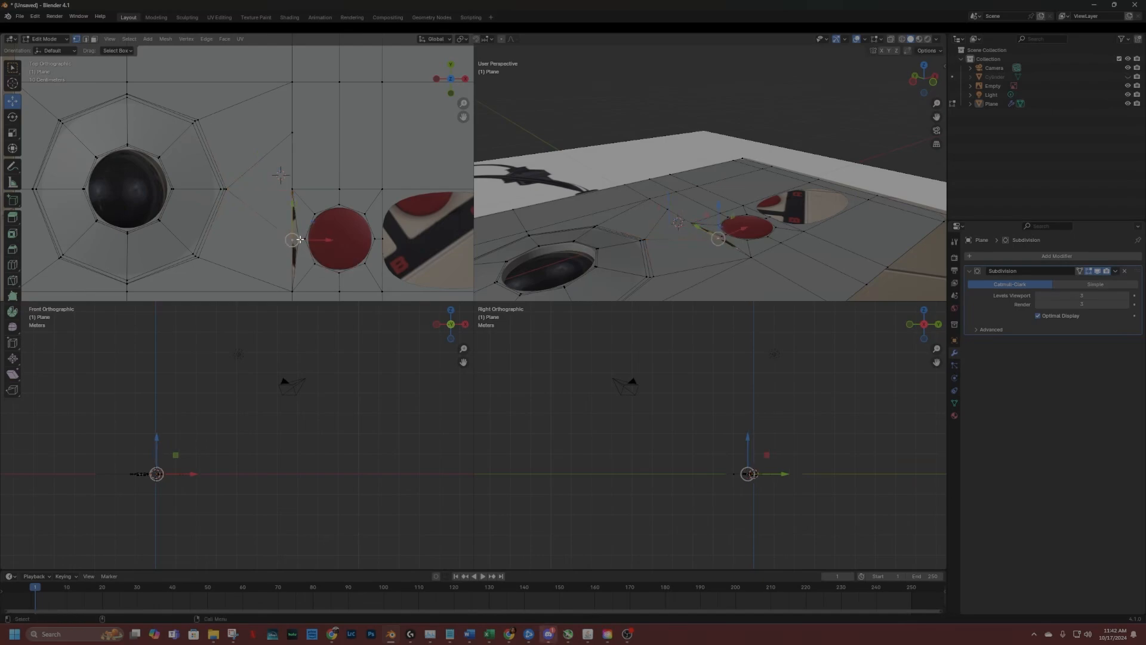
left_click(297, 241)
left_click(292, 240)
key("m")
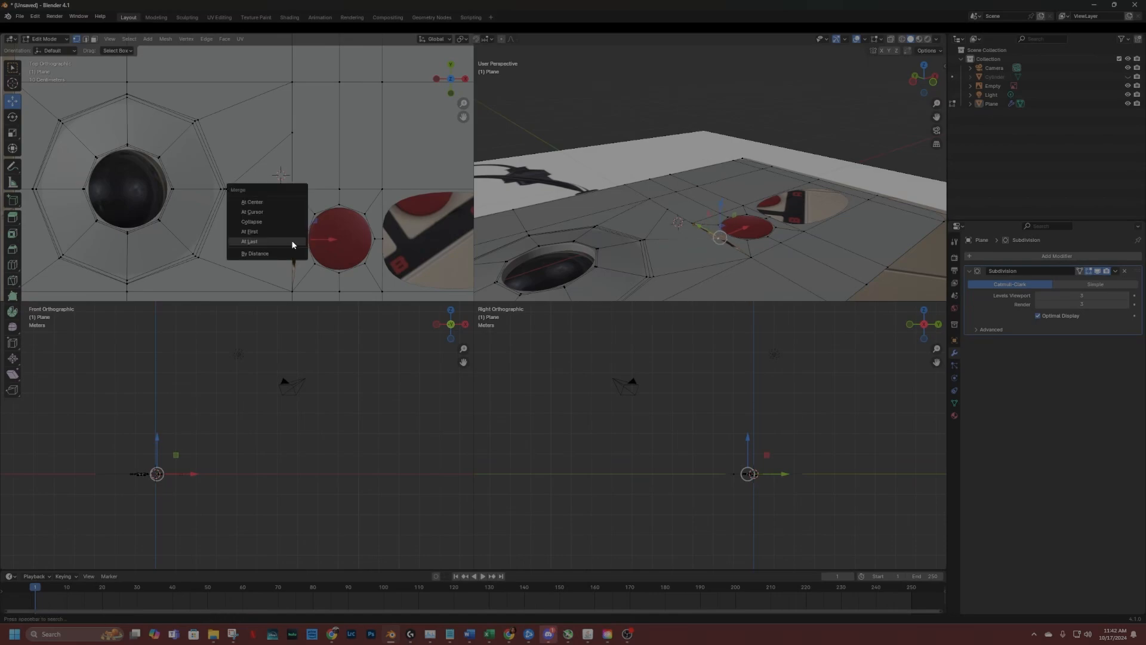
left_click(293, 243)
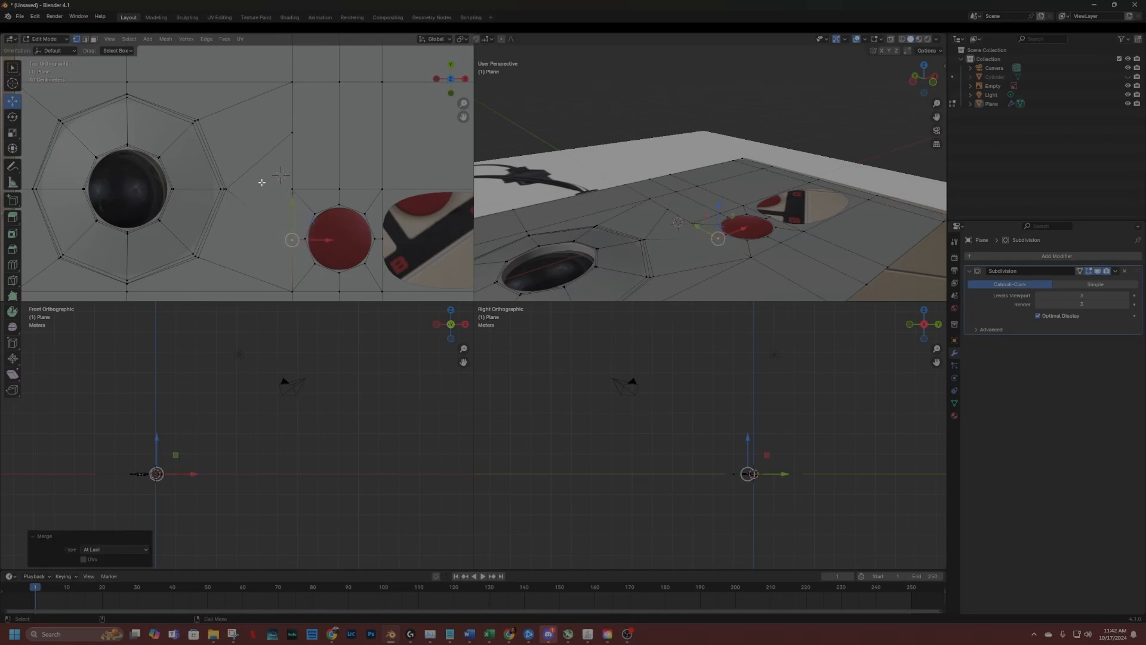
Add a horizontal loop cut across the faces above the red button and shift the vertex at its left end slightly right along X.
scroll(355, 203, "down", 3)
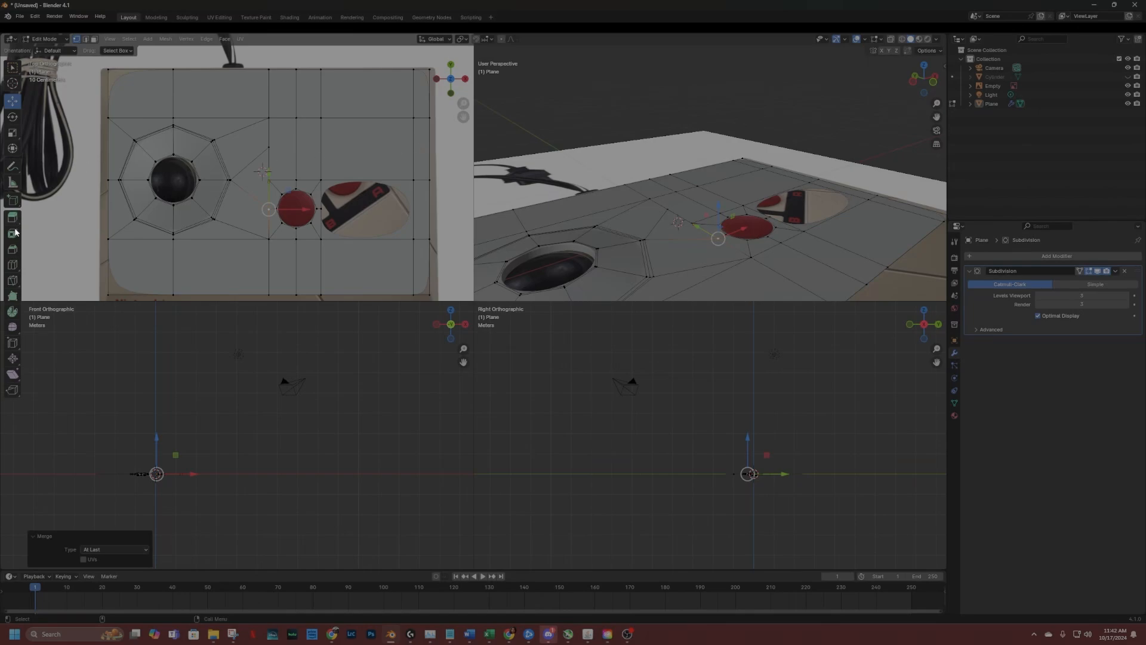
left_click(12, 265)
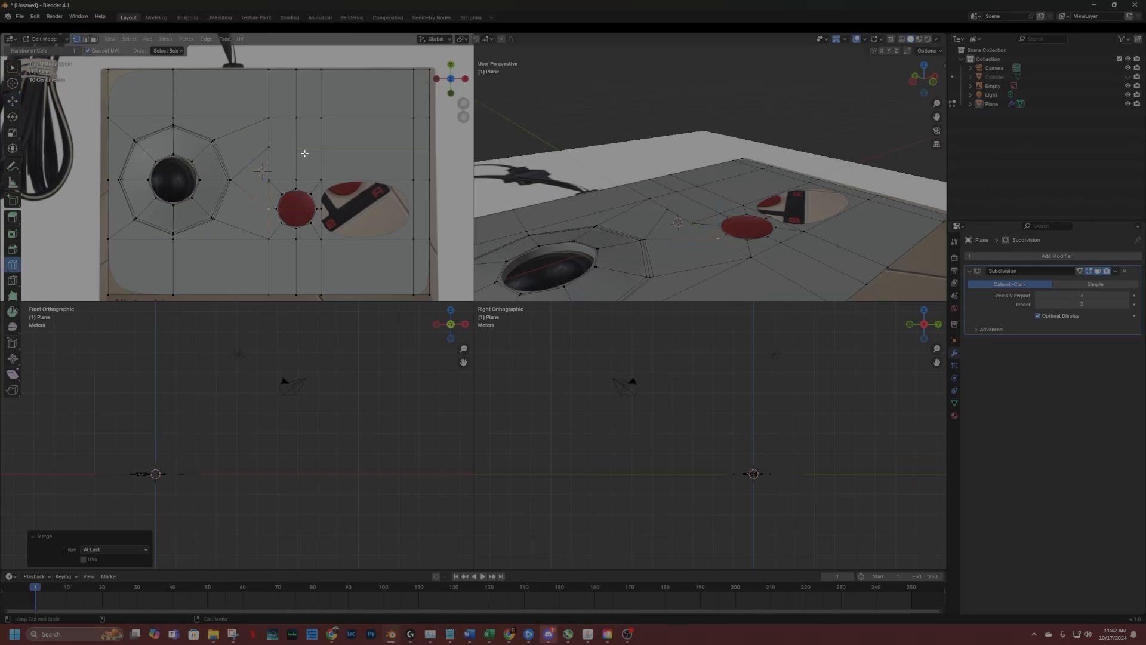
left_click_drag(305, 153, 305, 150)
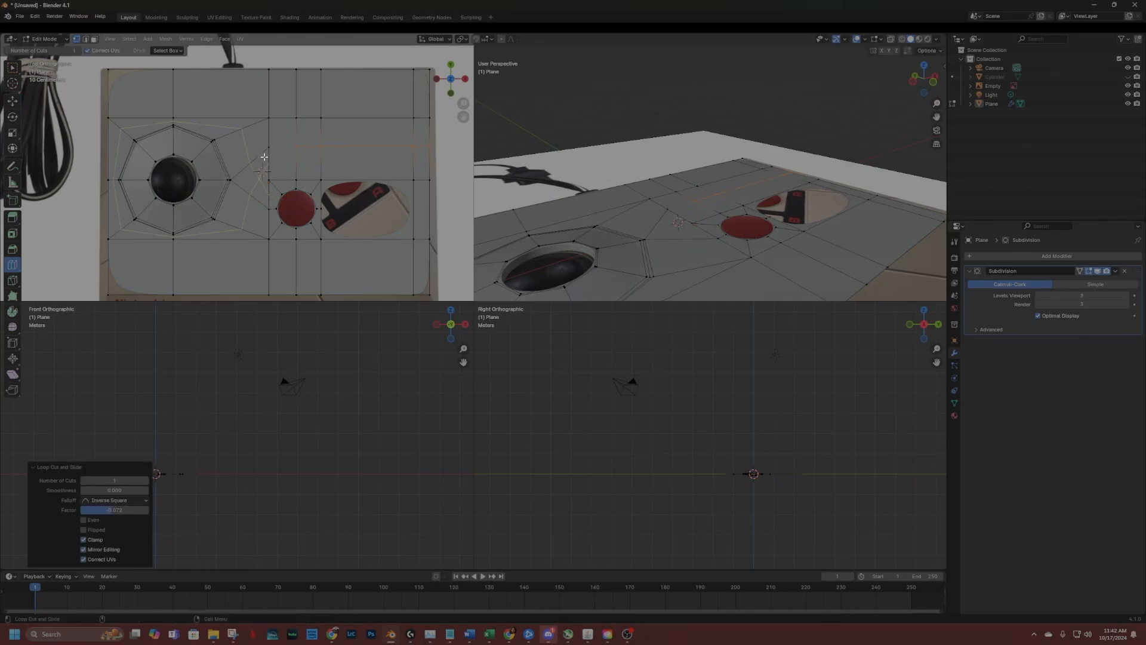
left_click(12, 102)
left_click(271, 147)
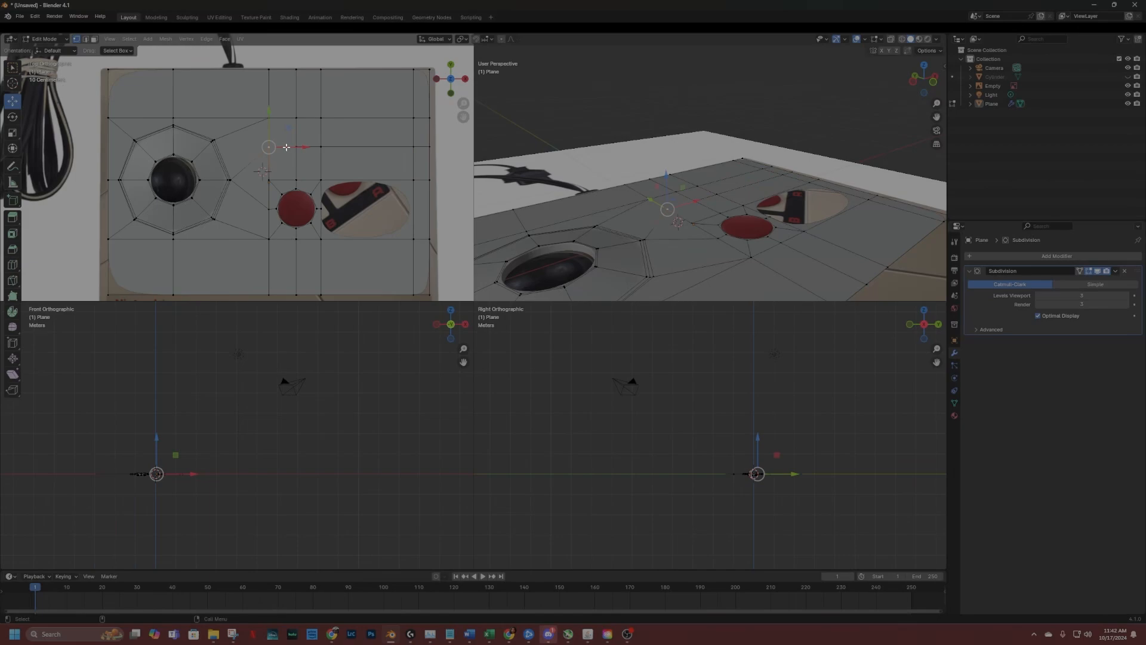
left_click_drag(292, 147, 294, 146)
Switch to Object Mode and inspect the smoothed panel surface around the joystick and buttons from a changed perspective.
left_click(65, 38)
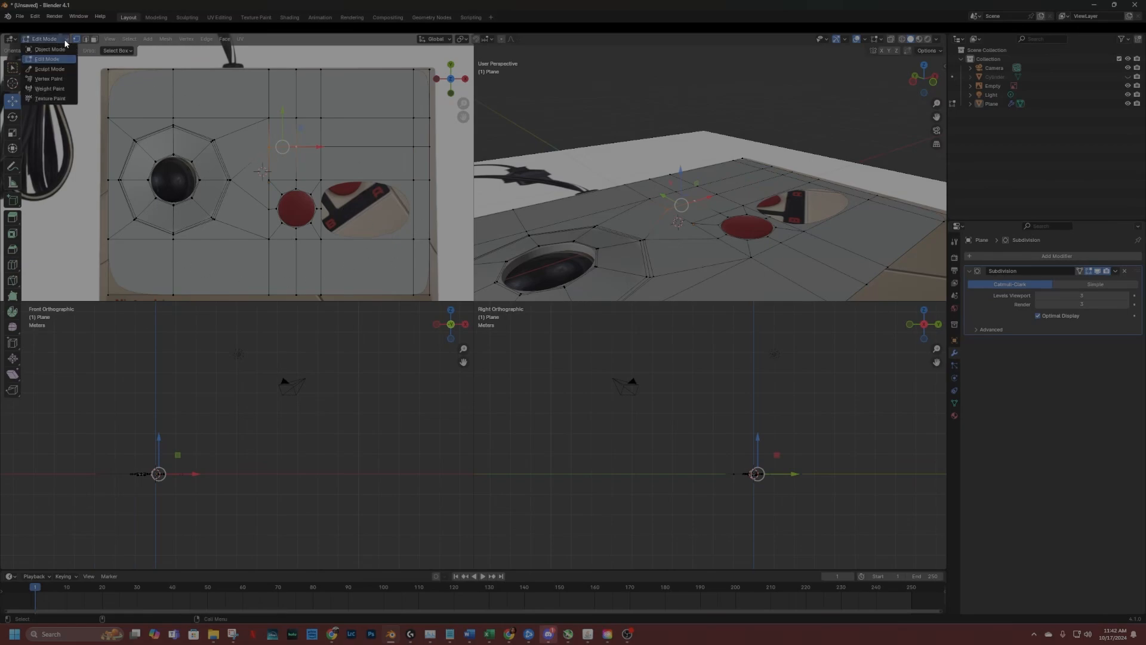
left_click(43, 50)
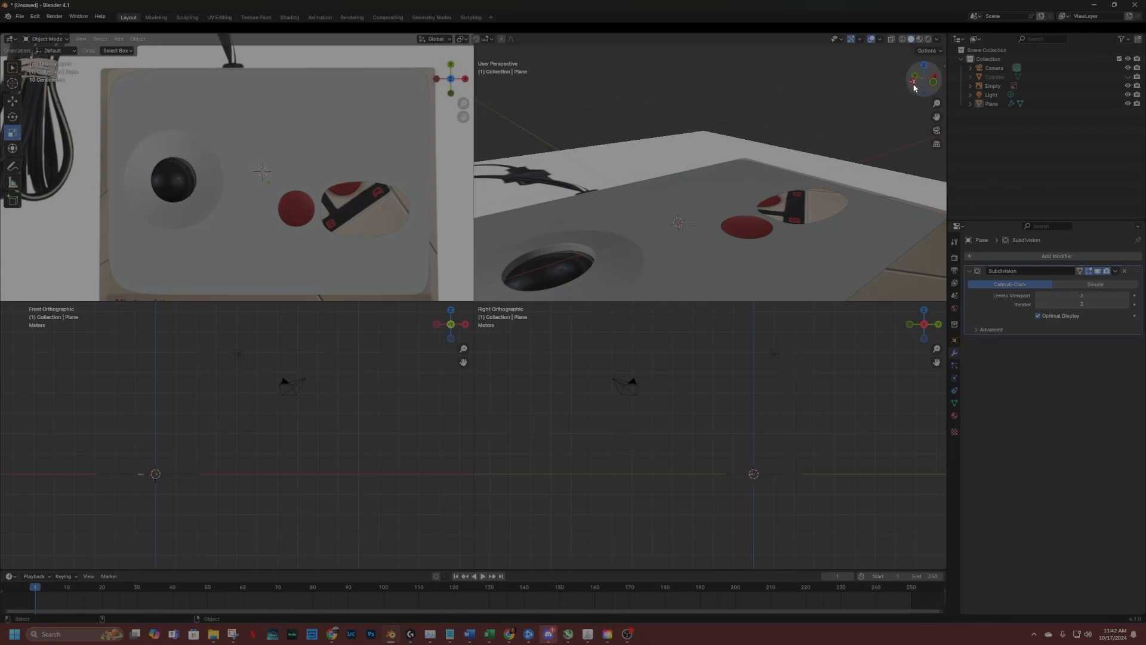
left_click_drag(918, 84, 1015, 88)
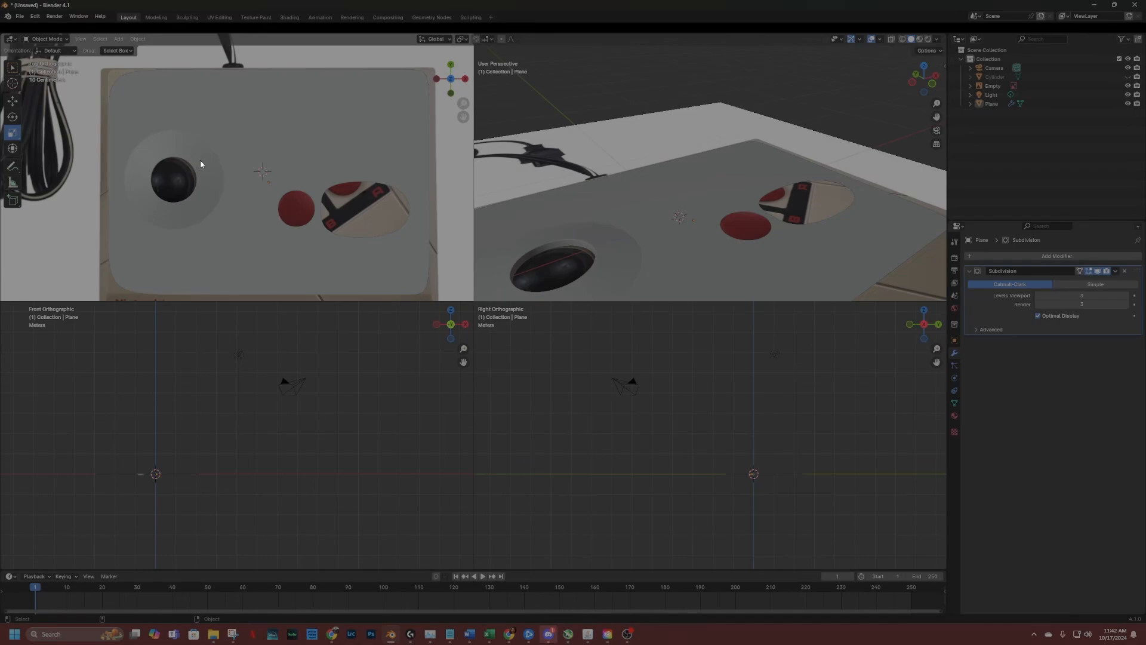
Return to Edit Mode and turn on X-ray so the reference photo shows through the mesh.
left_click(48, 39)
left_click(53, 59)
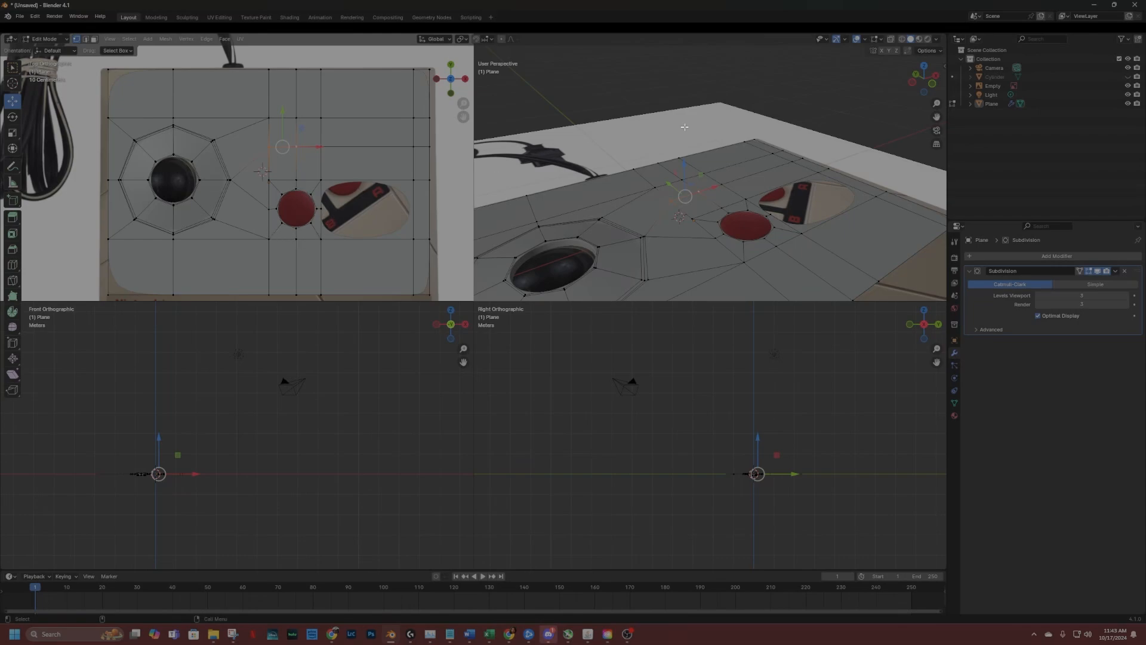
left_click(891, 40)
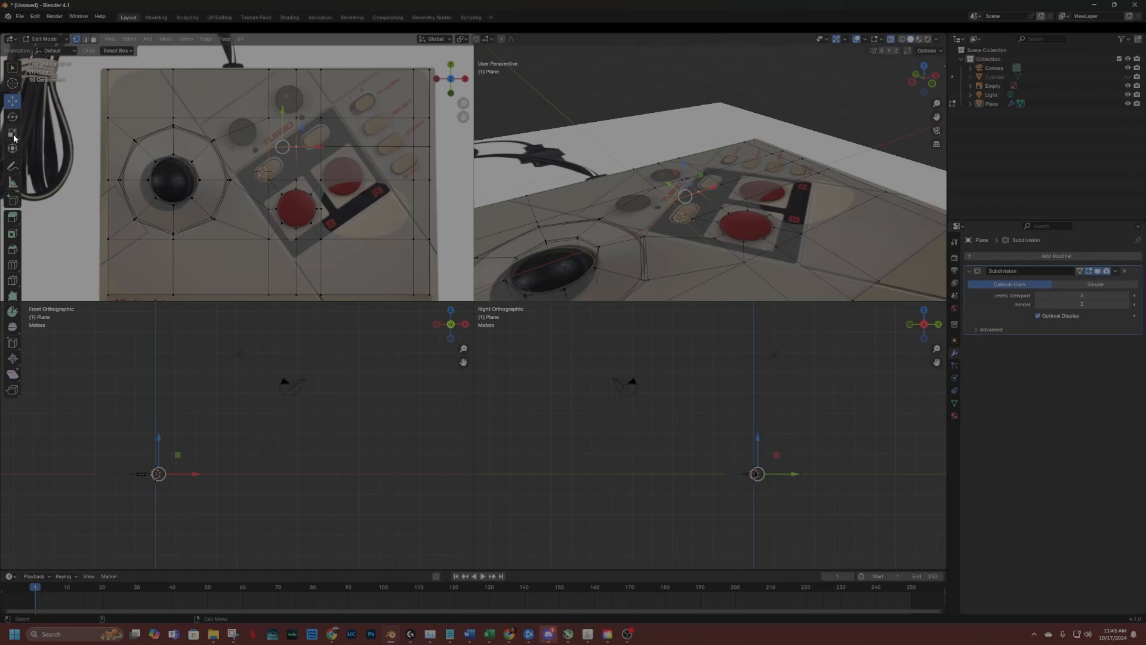
Rotate the square of vertices around the lower red button about the Z axis to match the tilted button plate in the reference.
left_click(12, 117)
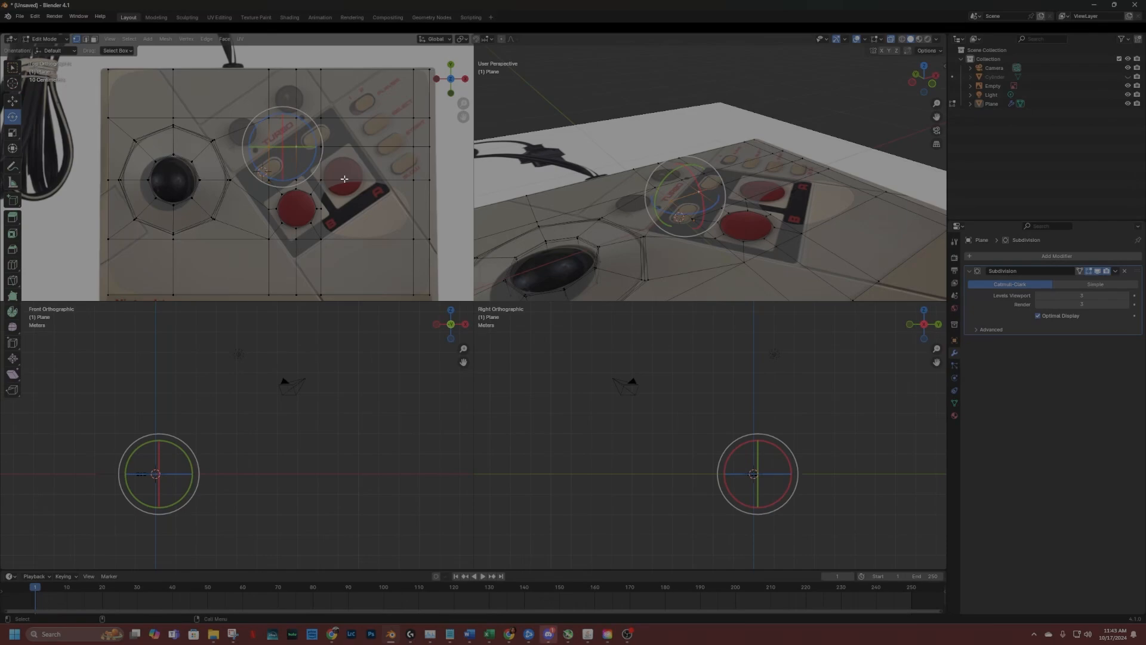
left_click_drag(337, 169, 260, 250)
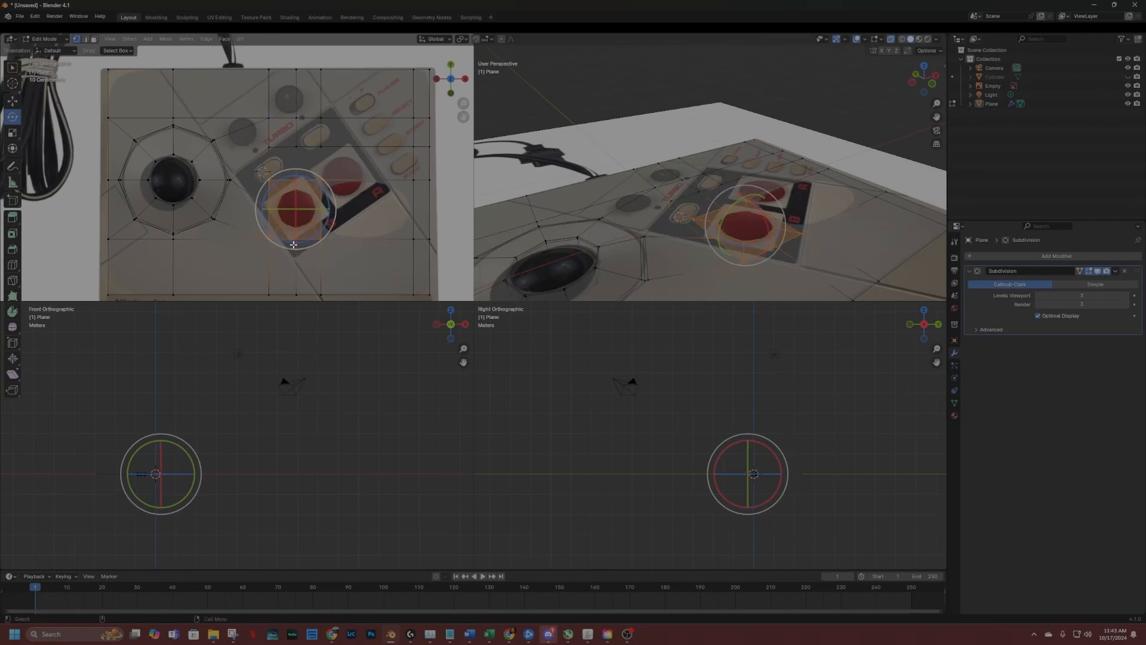
left_click_drag(332, 201, 317, 181)
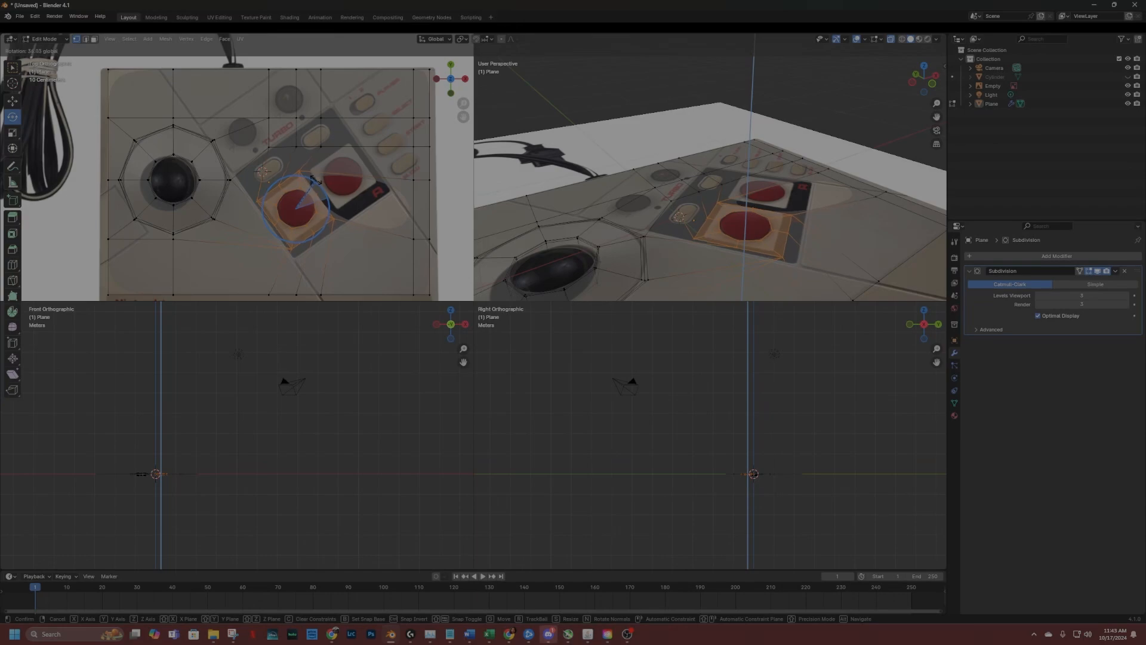
left_click(315, 179)
Move the vertices along the rotated square's lower-right edge about -0.029 m in X and 0.037 m in Y, towards the button plate's border.
scroll(310, 269, "up", 1)
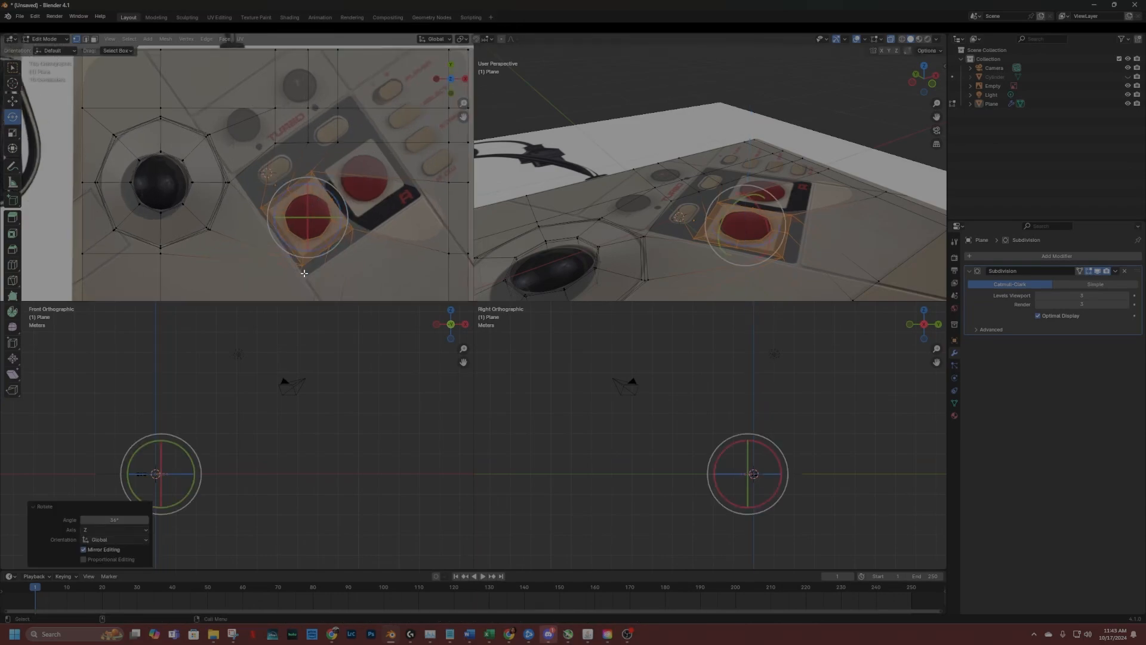
scroll(304, 273, "up", 1)
middle_click_drag(368, 226, 318, 185, "shift")
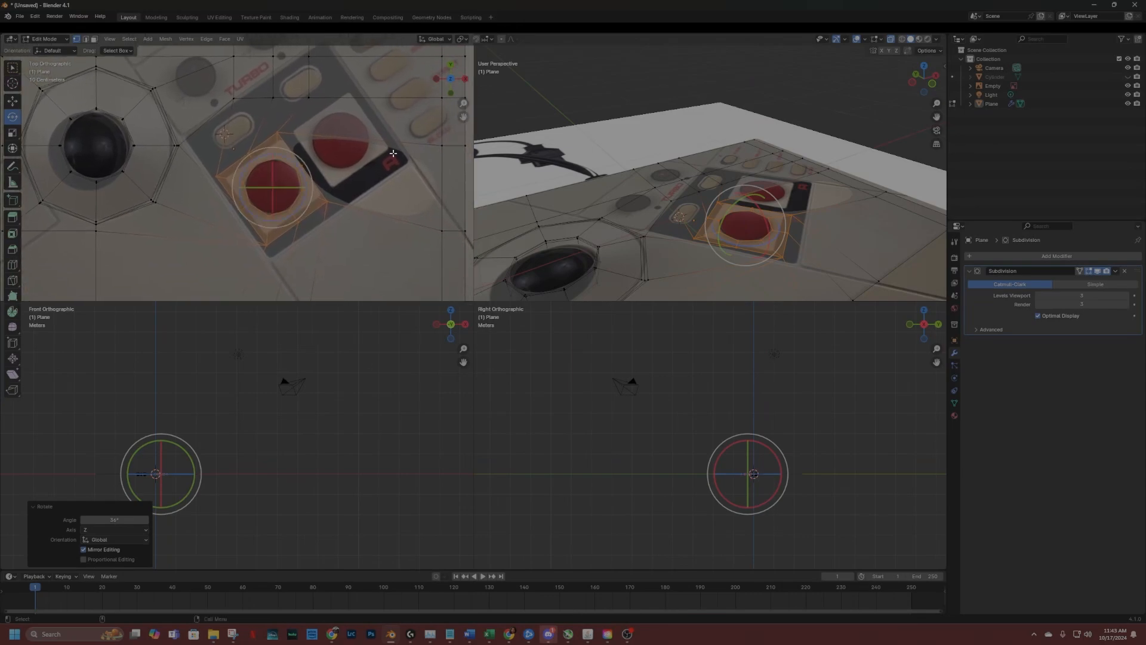
scroll(319, 186, "up", 3)
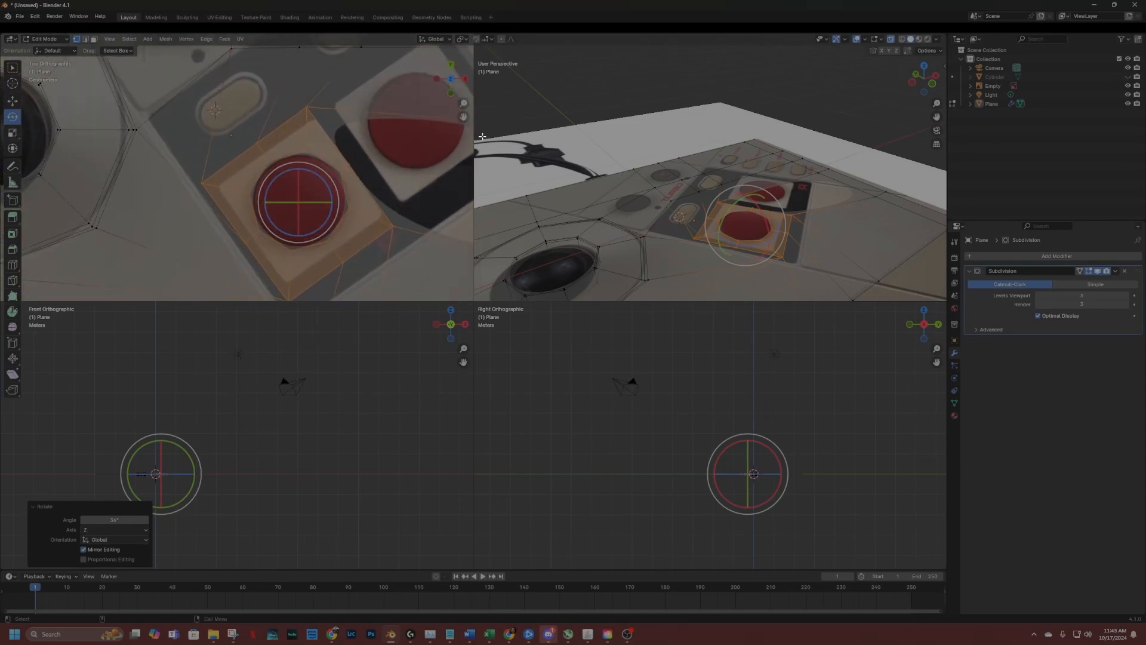
left_click_drag(463, 118, 440, 88)
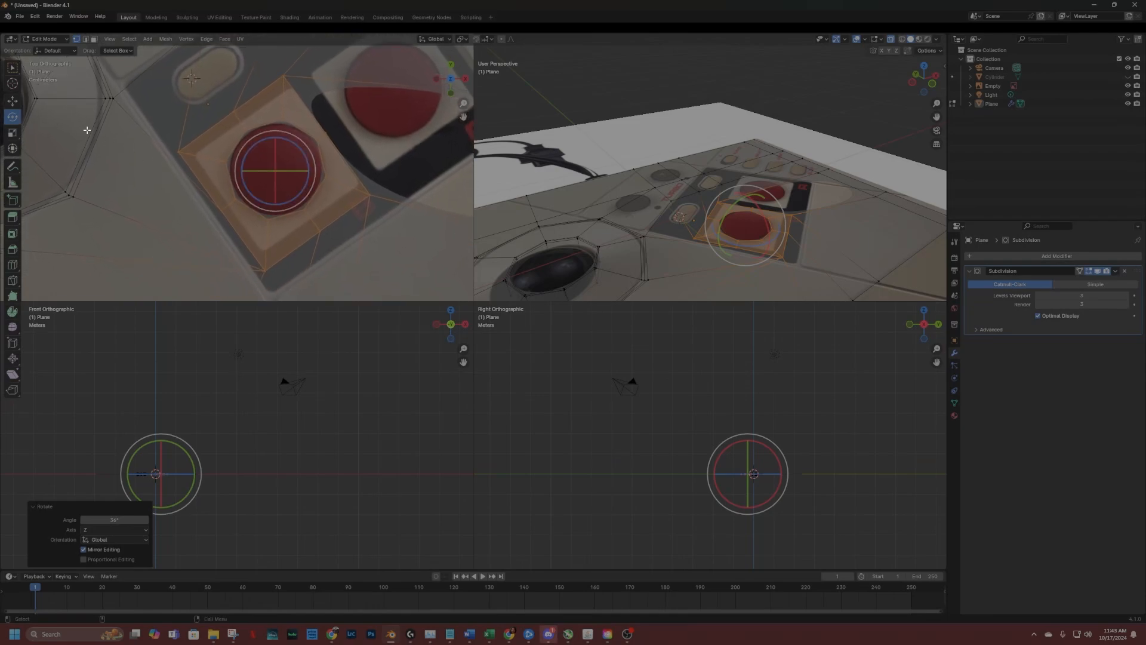
left_click(17, 102)
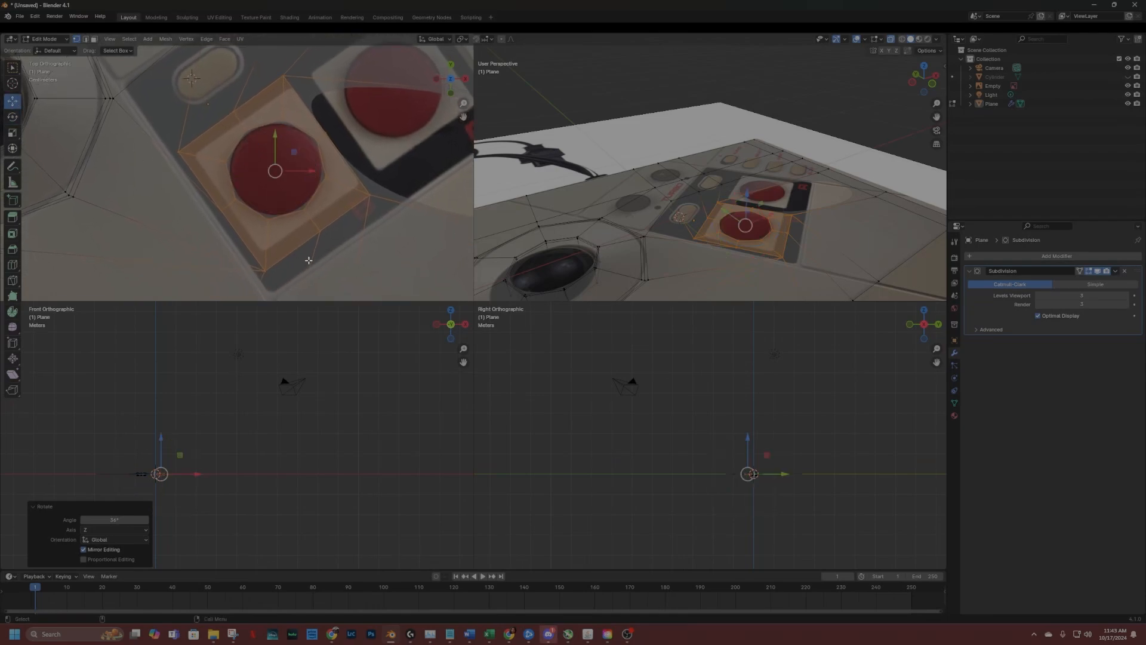
left_click(266, 269)
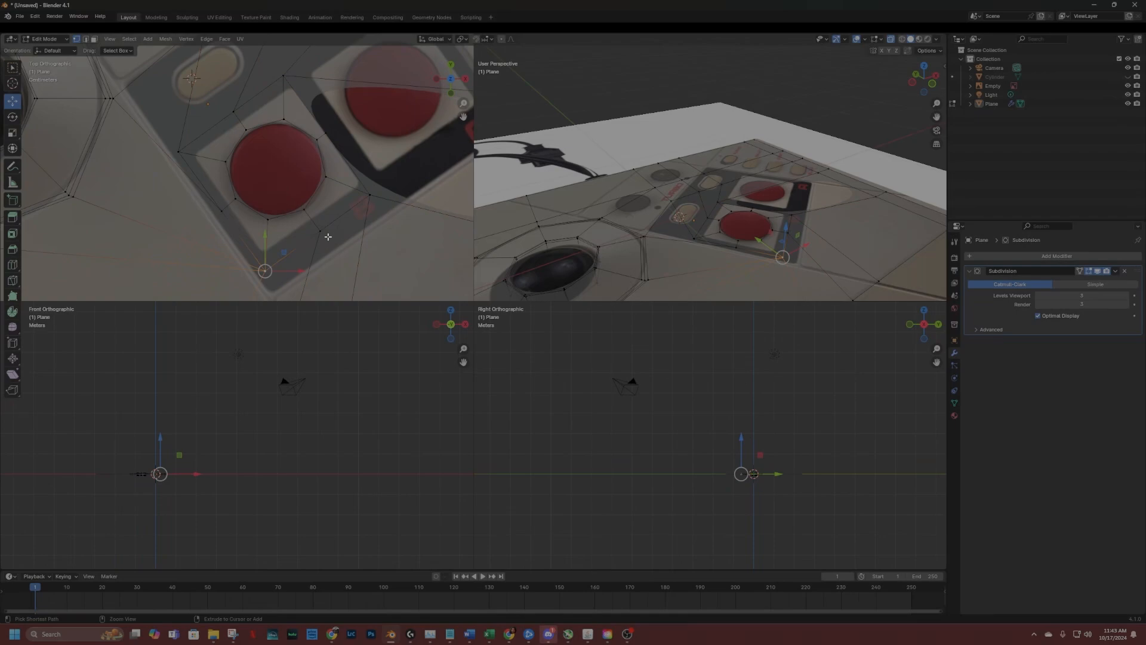
key("g")
left_click(371, 195)
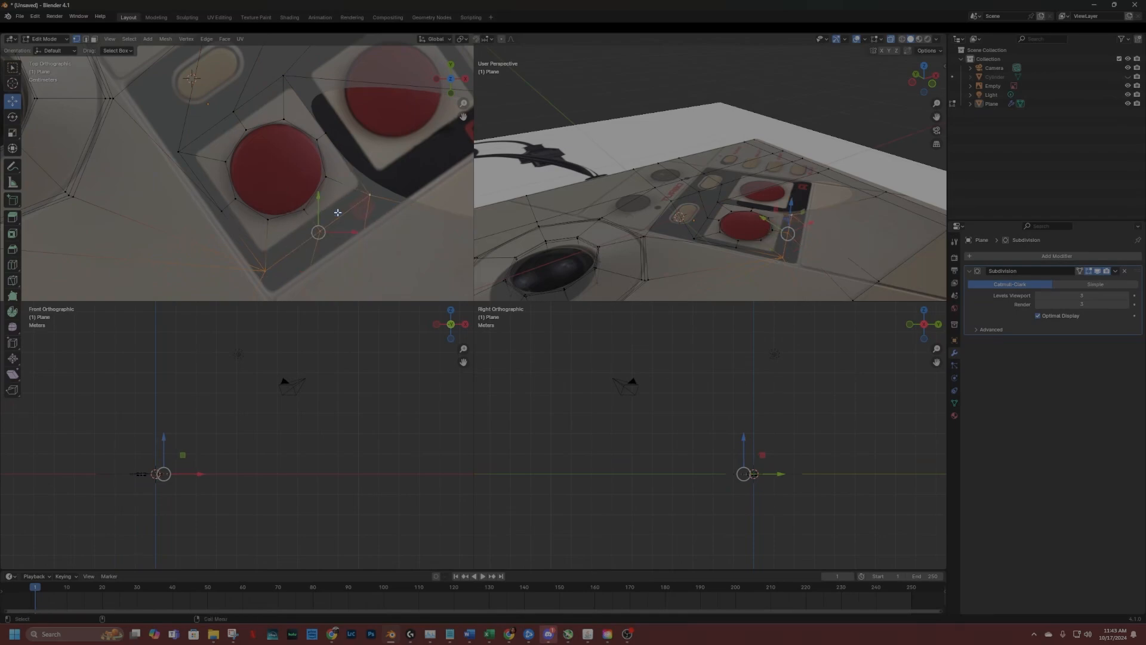
key("g")
key("shift+z")
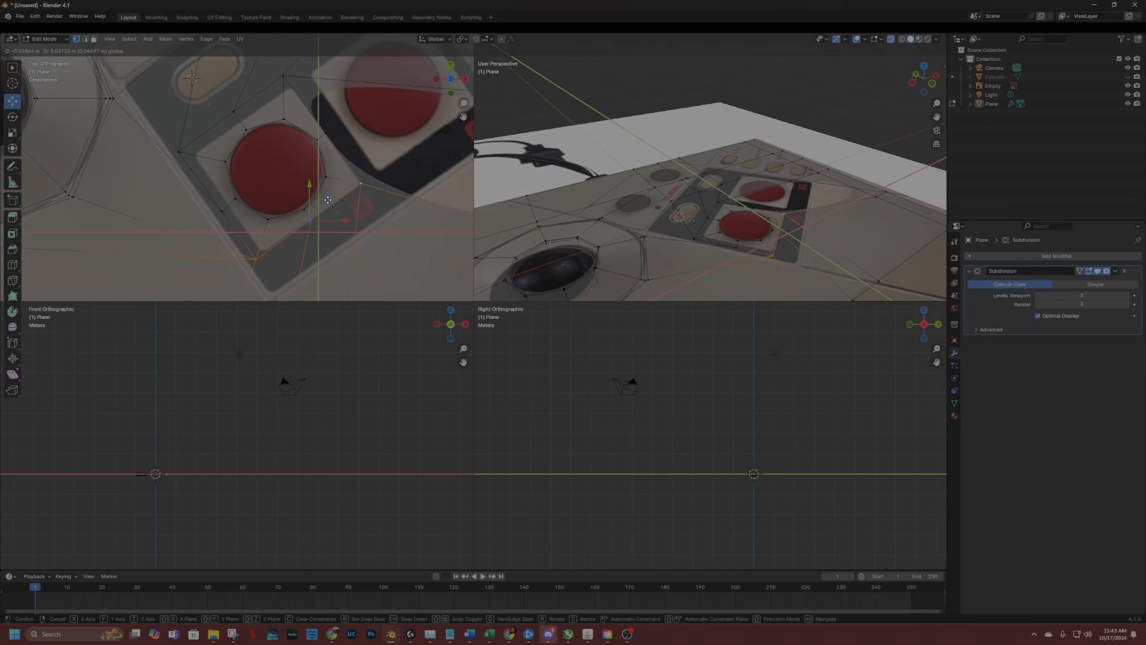
left_click(328, 200)
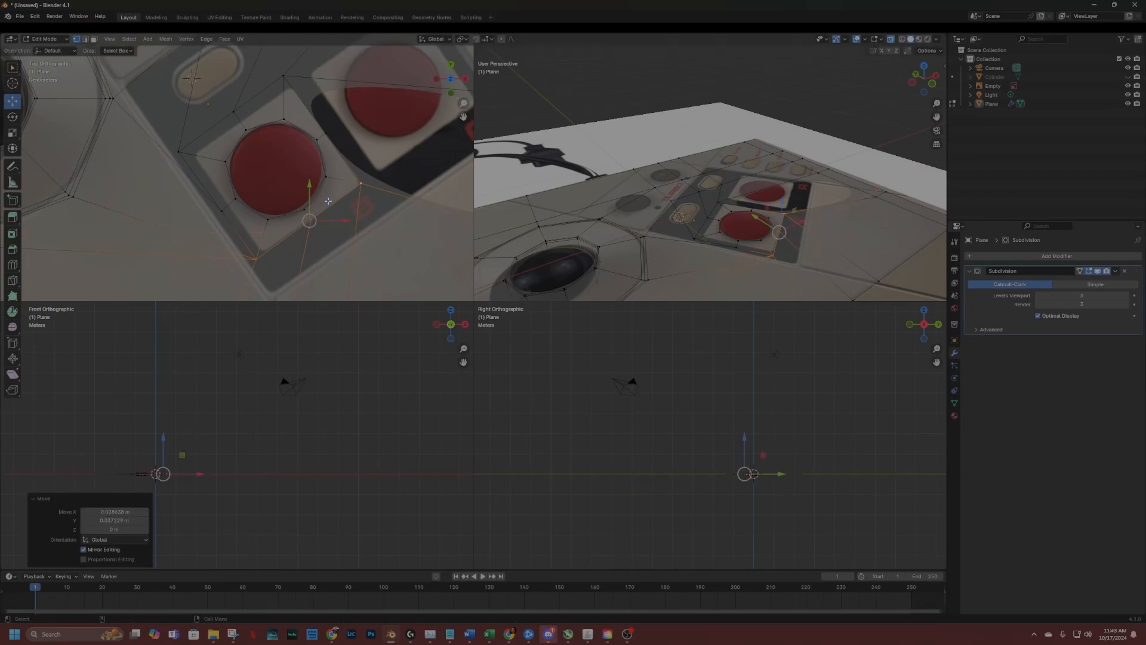
Move the vertices along the lower-left edge of the square around the lower red button about 0.021 m in X and 0.020 m in Y.
left_click(183, 157)
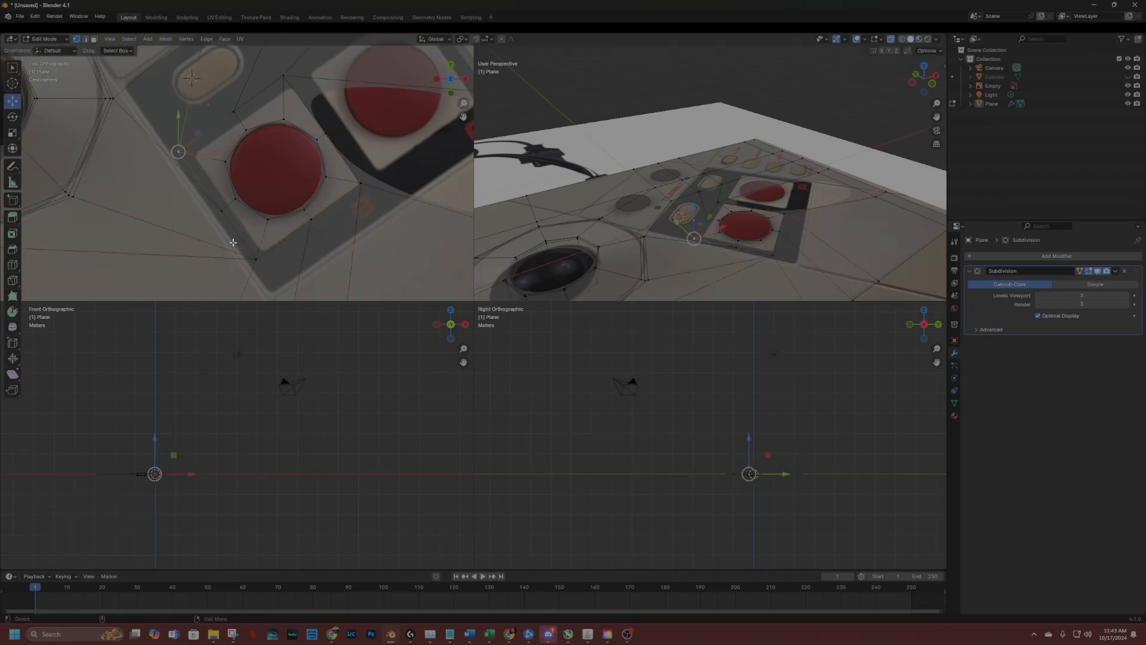
left_click(222, 211, "shift")
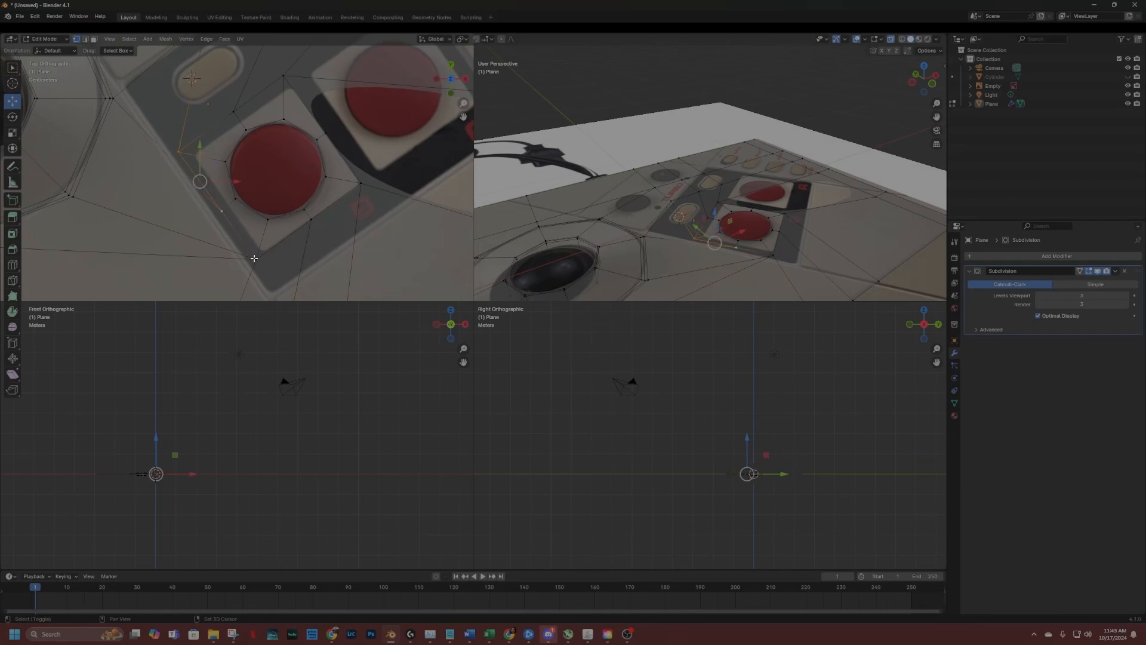
left_click(255, 258, "shift")
key("g")
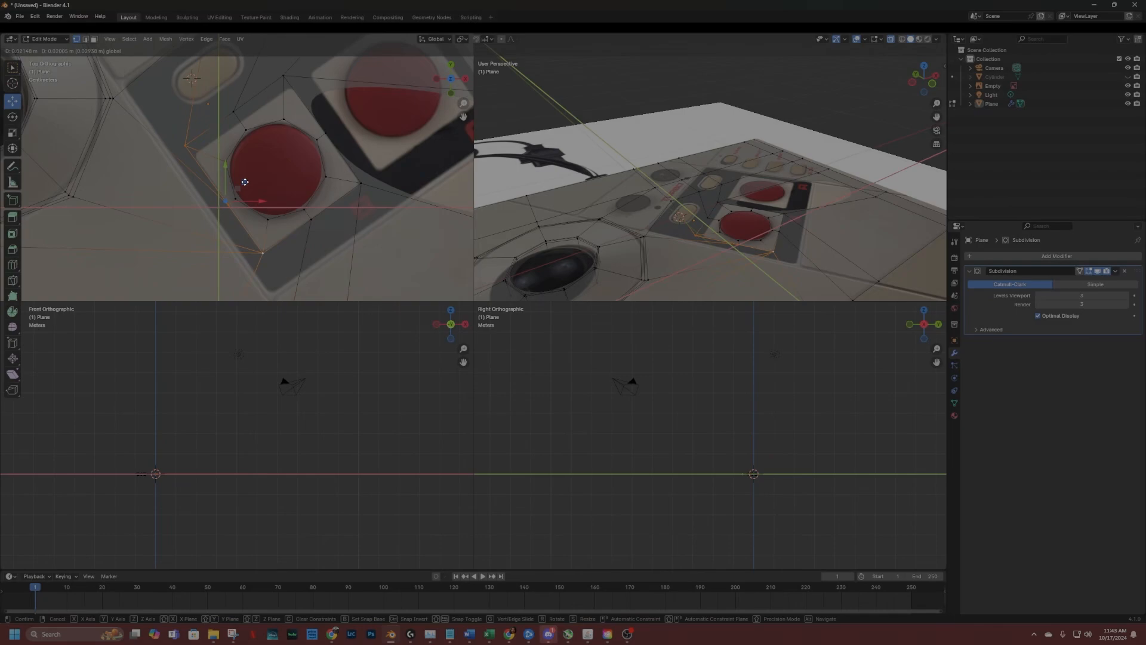
left_click(245, 182)
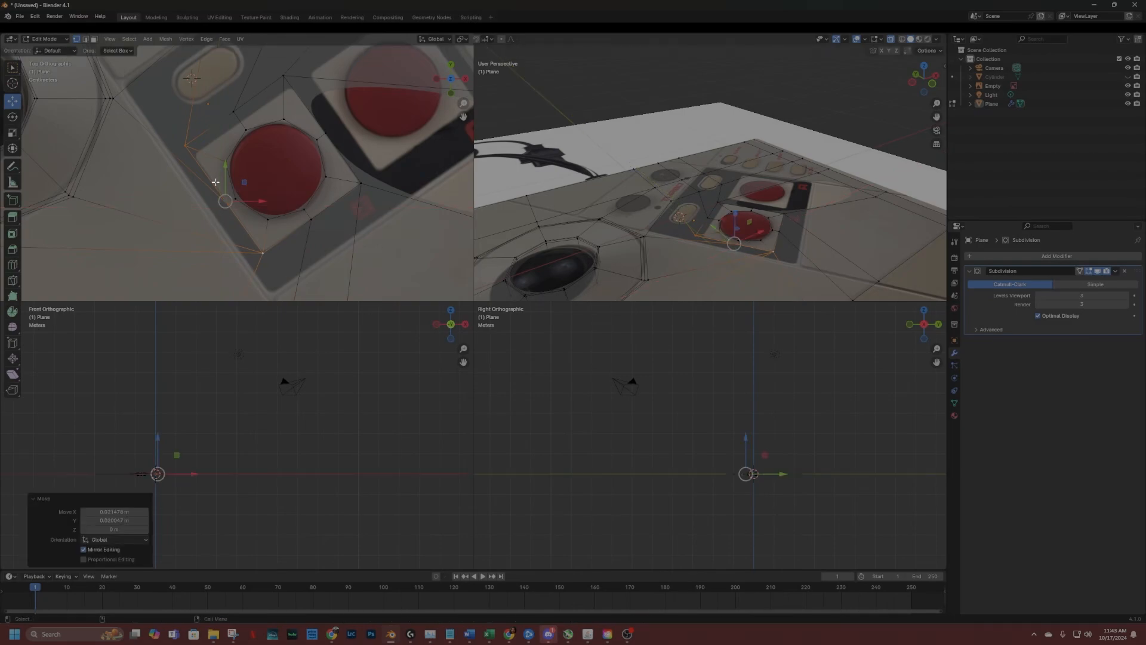
Move the vertices along the square's upper-left edge about 0.023 m in X and -0.033 m in Y, onto the button plate's border.
left_click(185, 145)
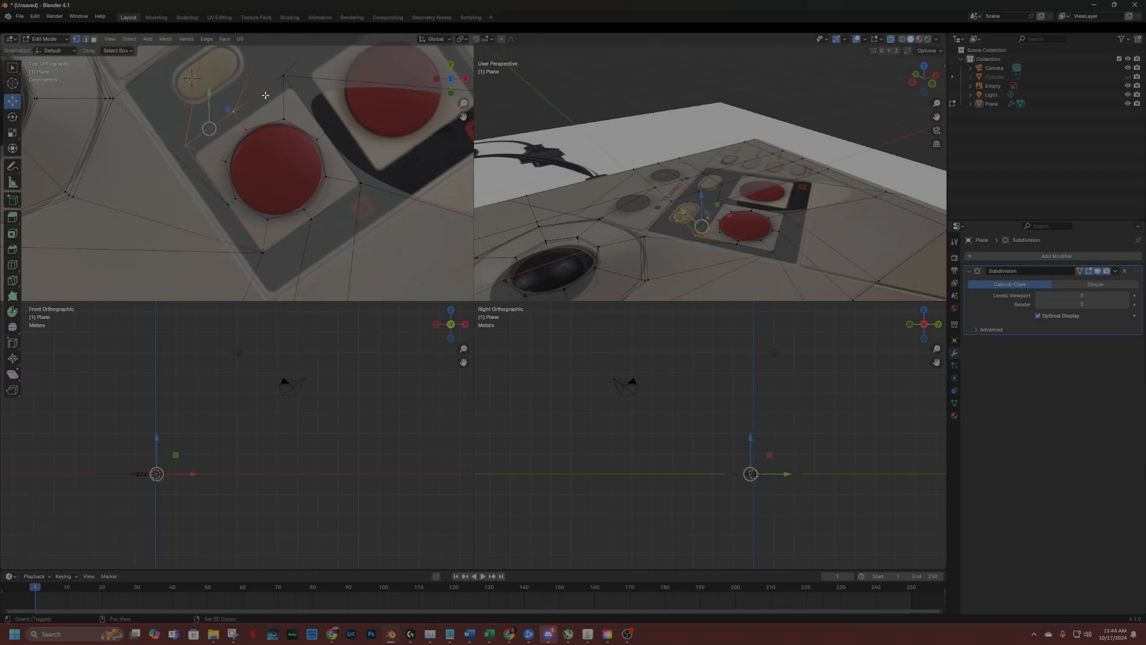
left_click(284, 75, "shift")
key("g")
key("shift+z")
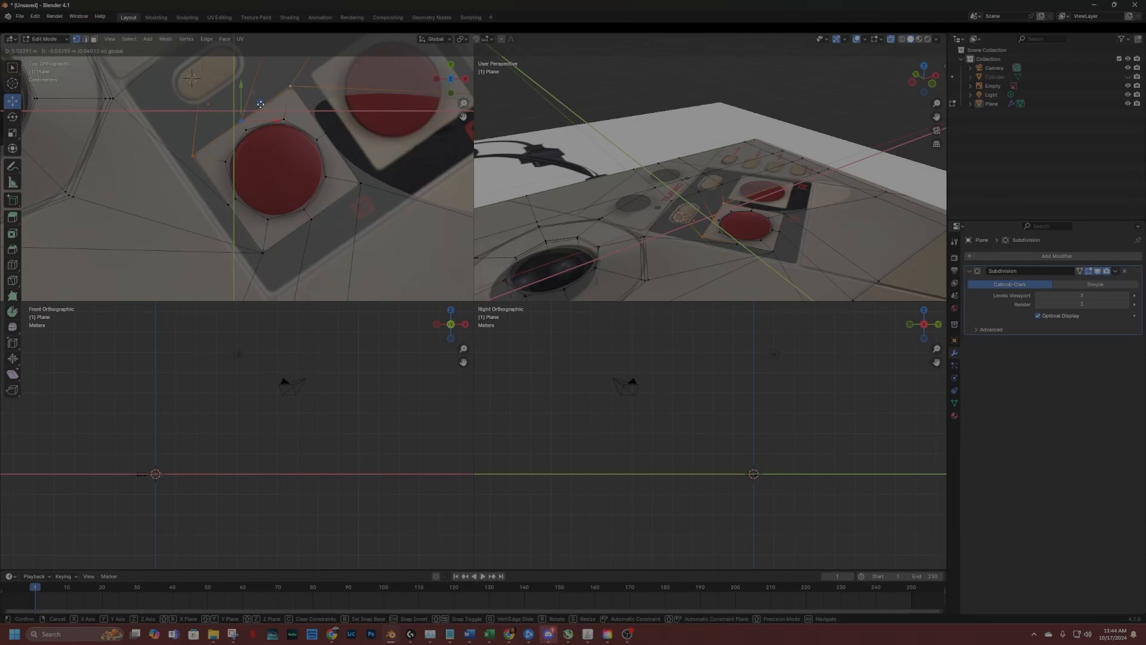
left_click(260, 104)
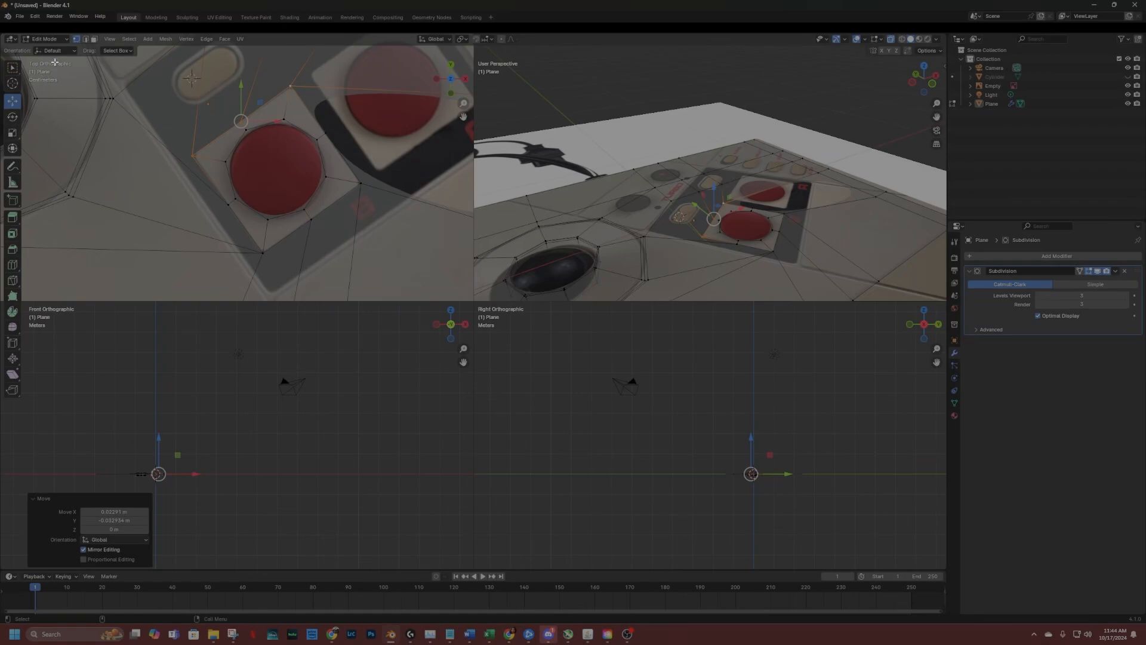
Extrude the ring of eight faces around the lower red button and raise it about 0.015 m in Z.
left_click(95, 39)
left_click(223, 144)
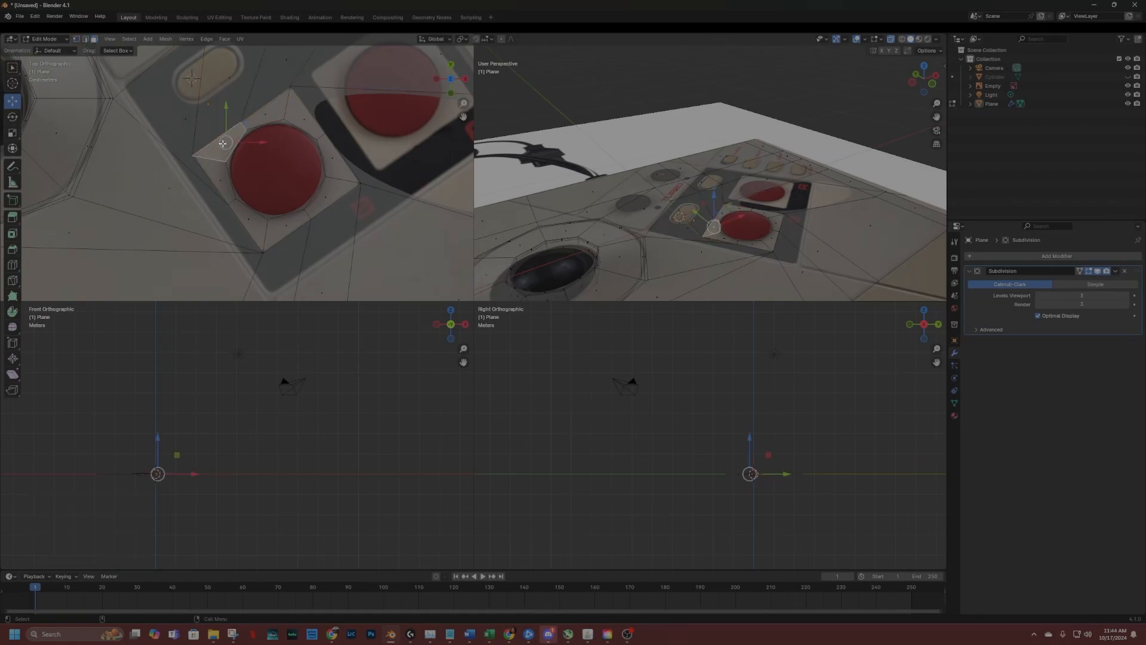
left_click(267, 116, "shift")
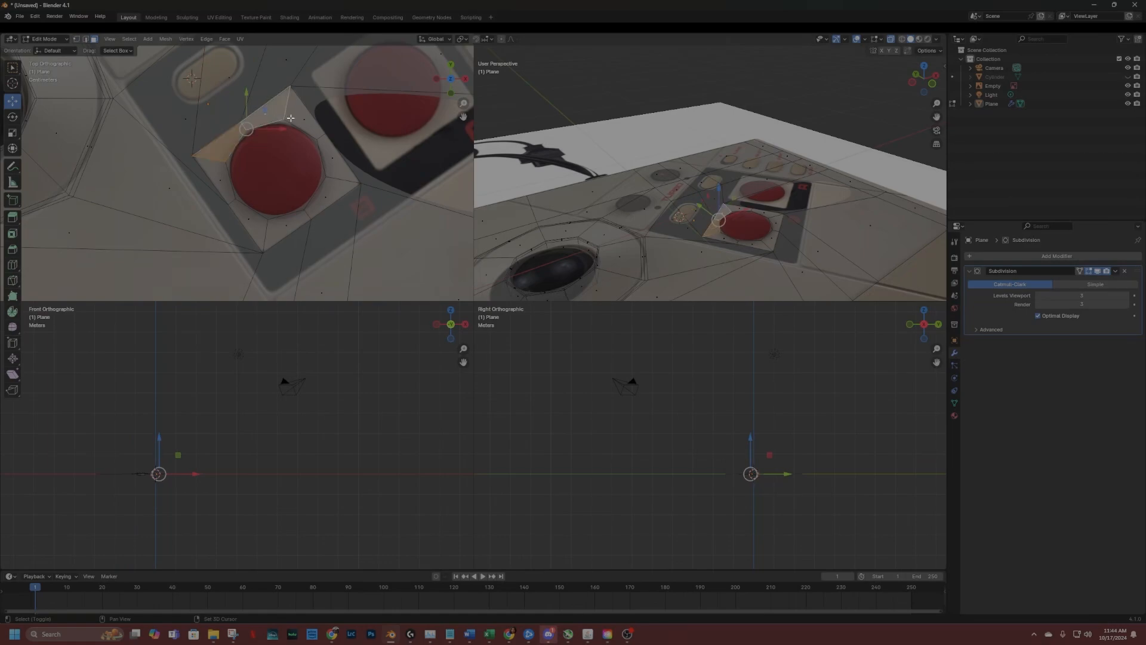
left_click(303, 127, "shift")
left_click(329, 155, "shift")
left_click(325, 200, "shift")
left_click(290, 218, "shift")
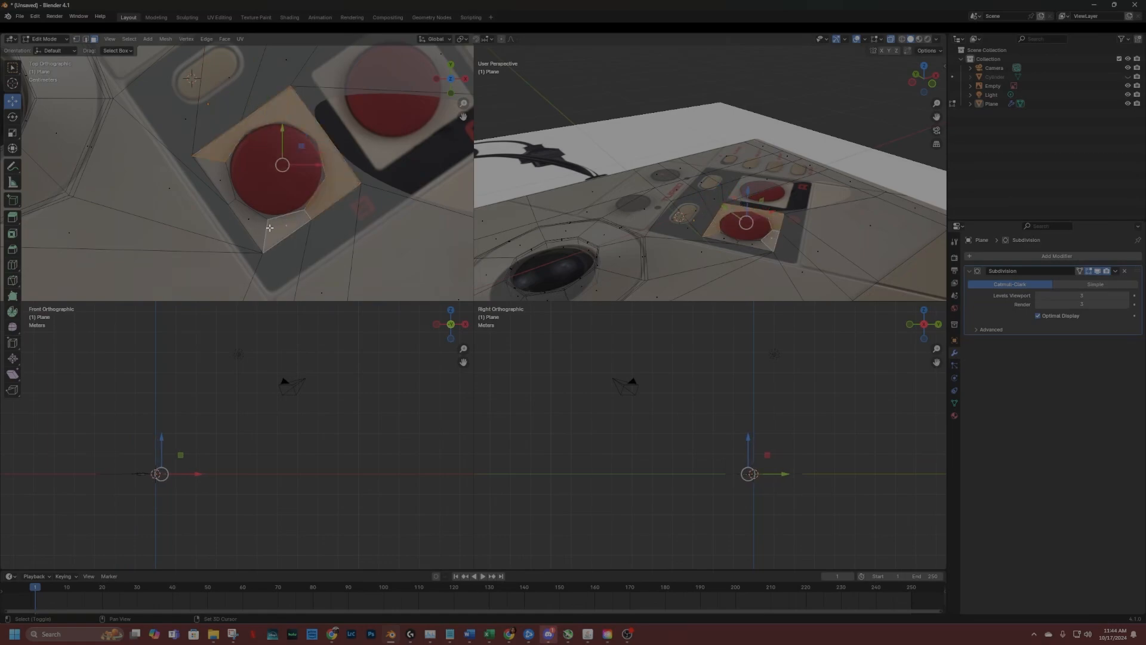
left_click(235, 206, "shift")
left_click(223, 185, "shift")
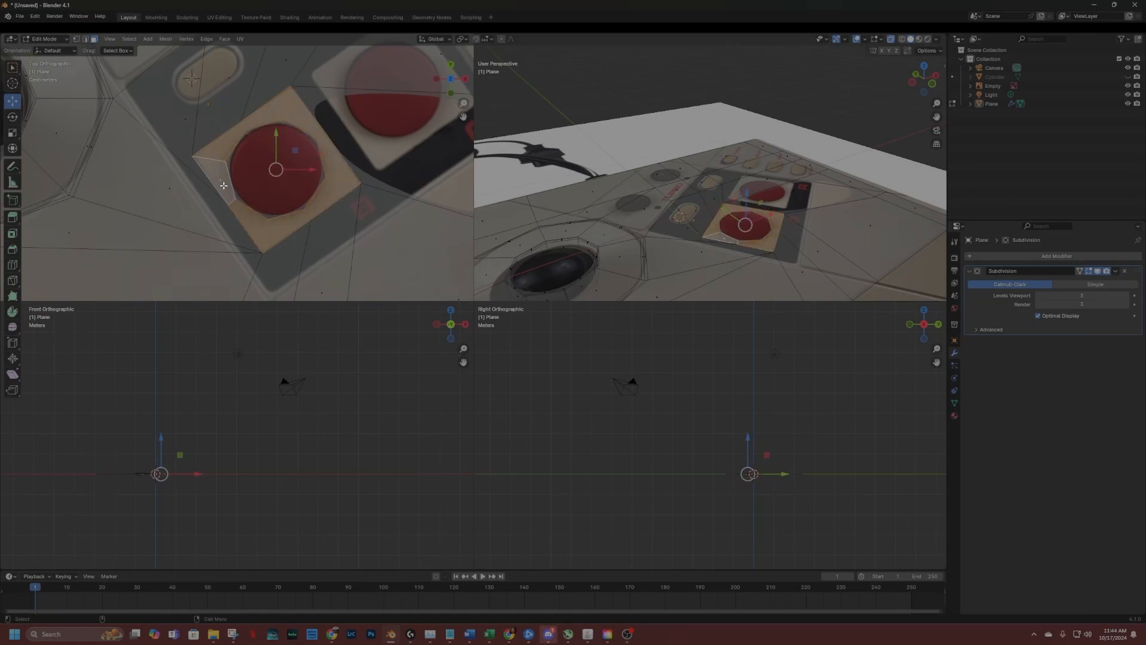
key("e")
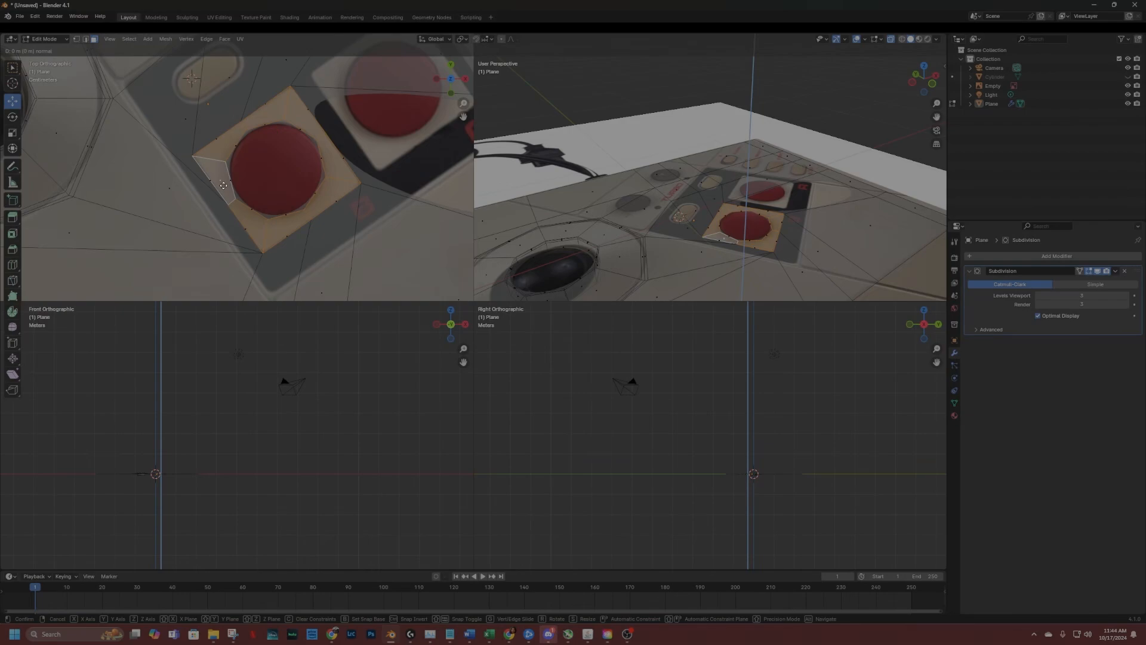
left_click(223, 185)
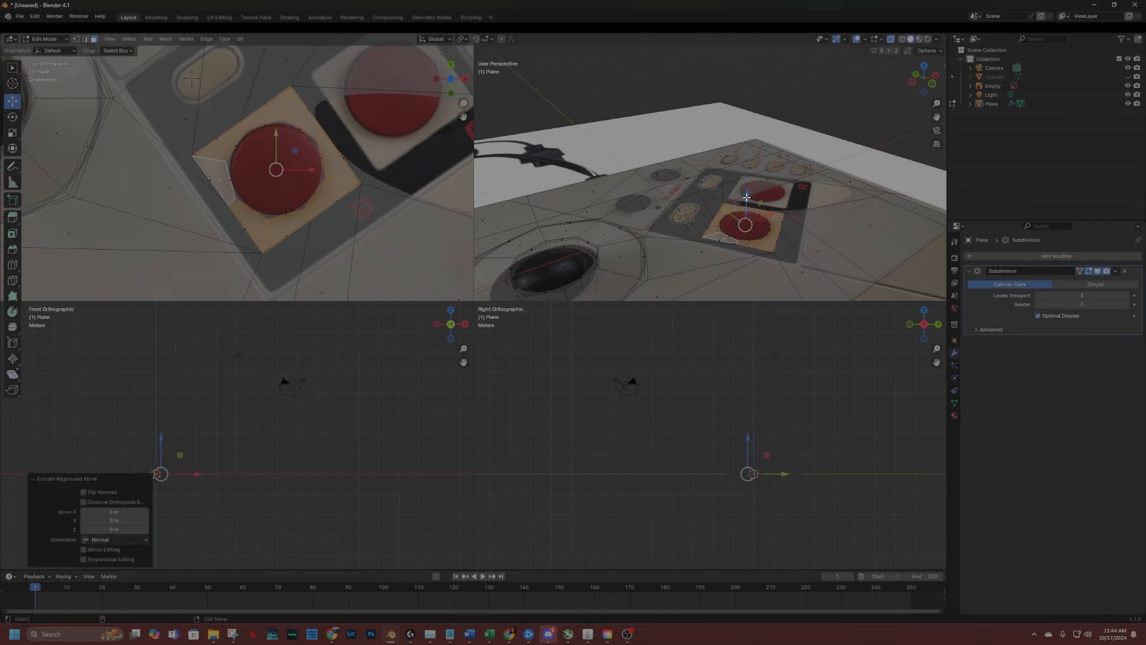
left_click_drag(746, 195, 747, 193)
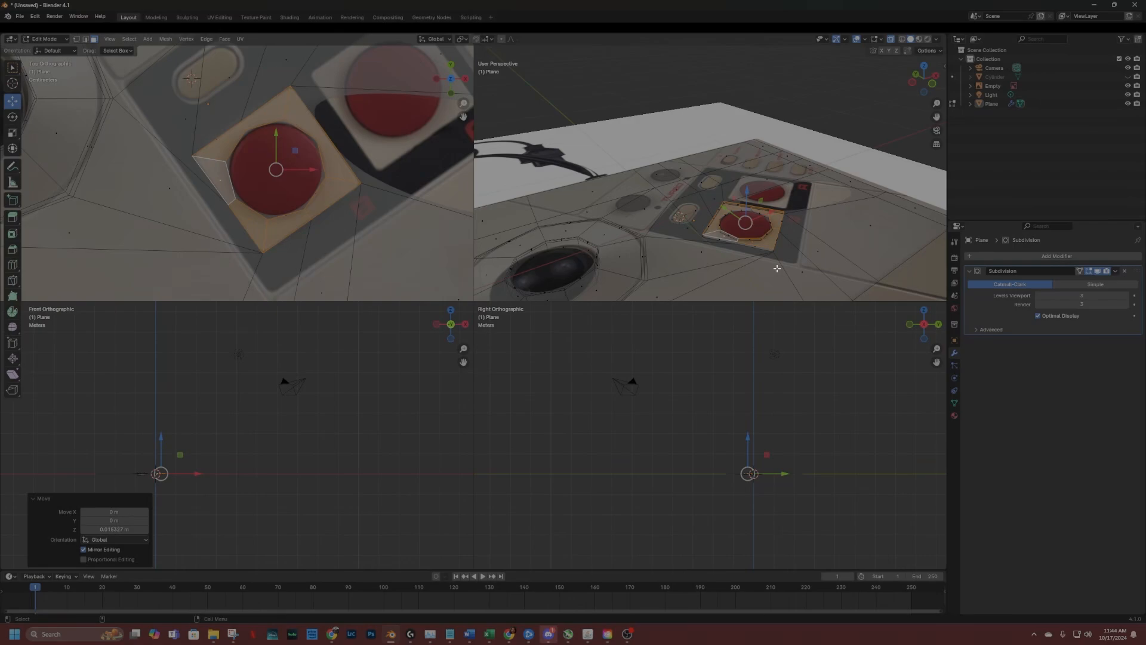
Add the outer side faces of the raised button plate to the selected top faces.
scroll(777, 268, "up", 2)
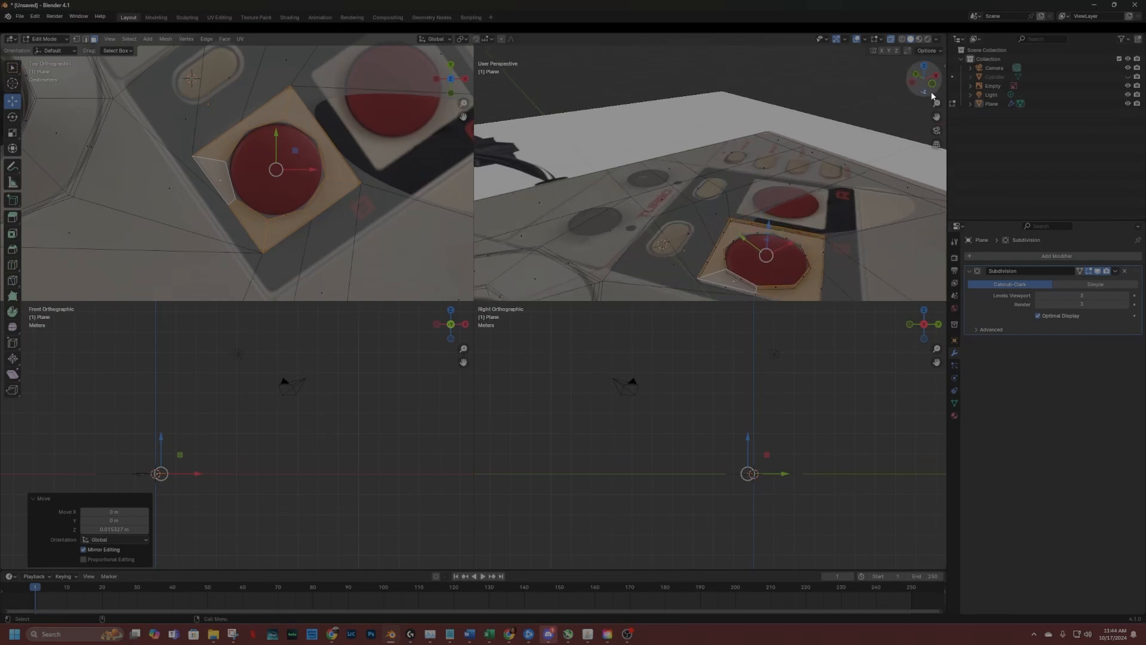
mouse_move(937, 102)
left_mouse_down()
mouse_move(936, 128)
mouse_move(936, 105)
left_mouse_up()
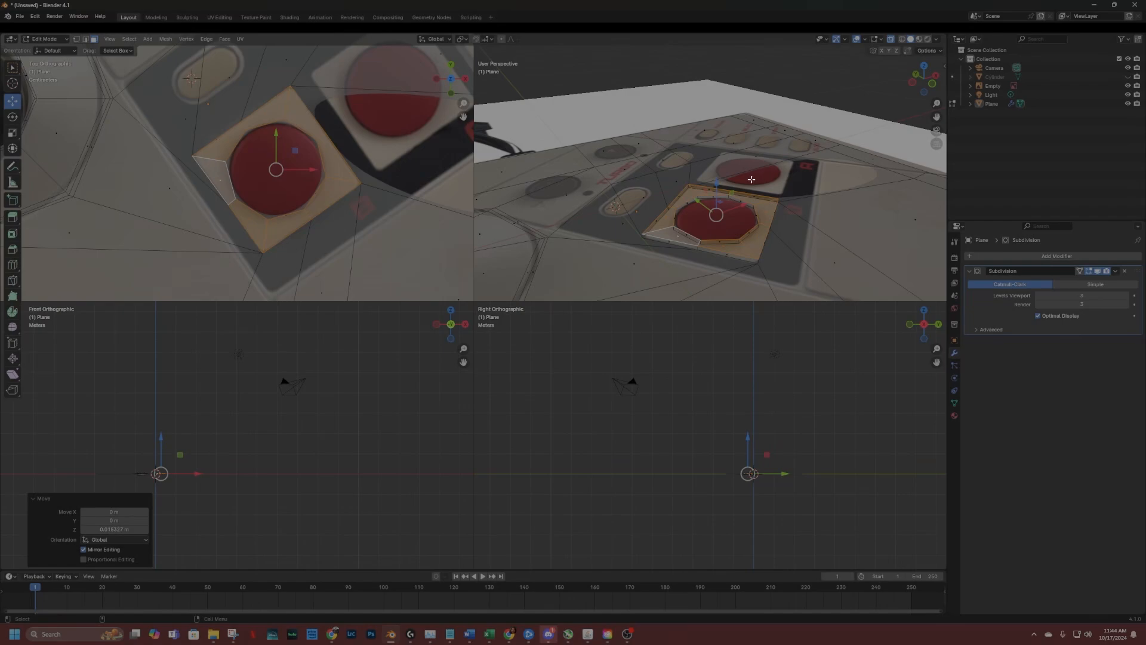
left_click(727, 255, "shift")
left_click(669, 242, "shift")
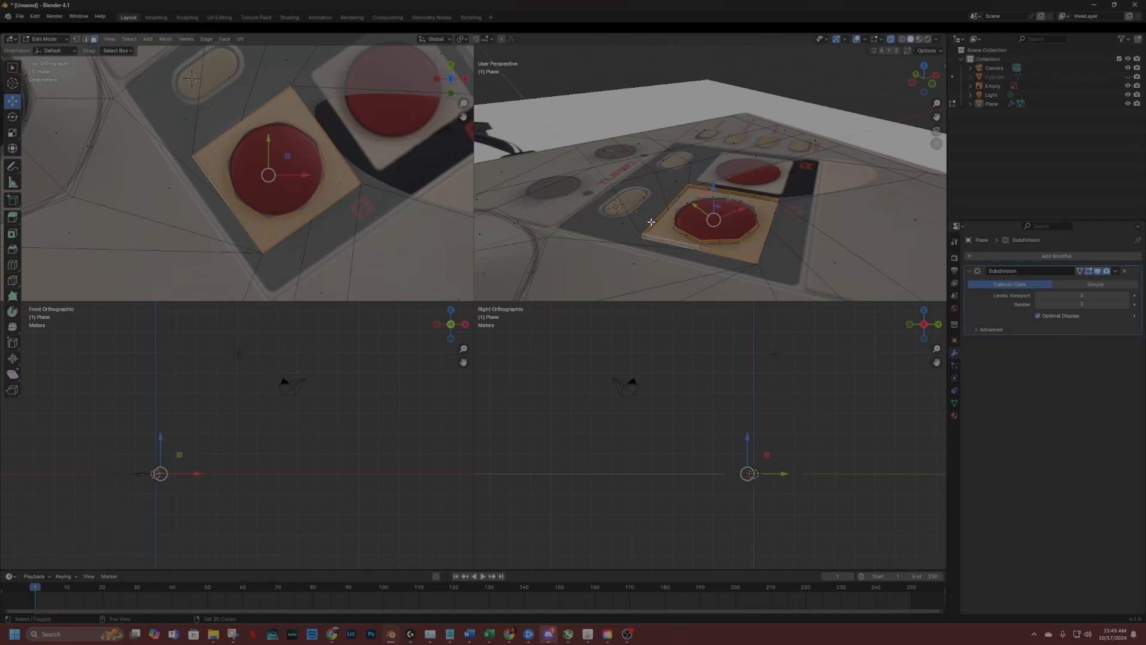
left_click(656, 219, "shift")
left_click(677, 198, "shift")
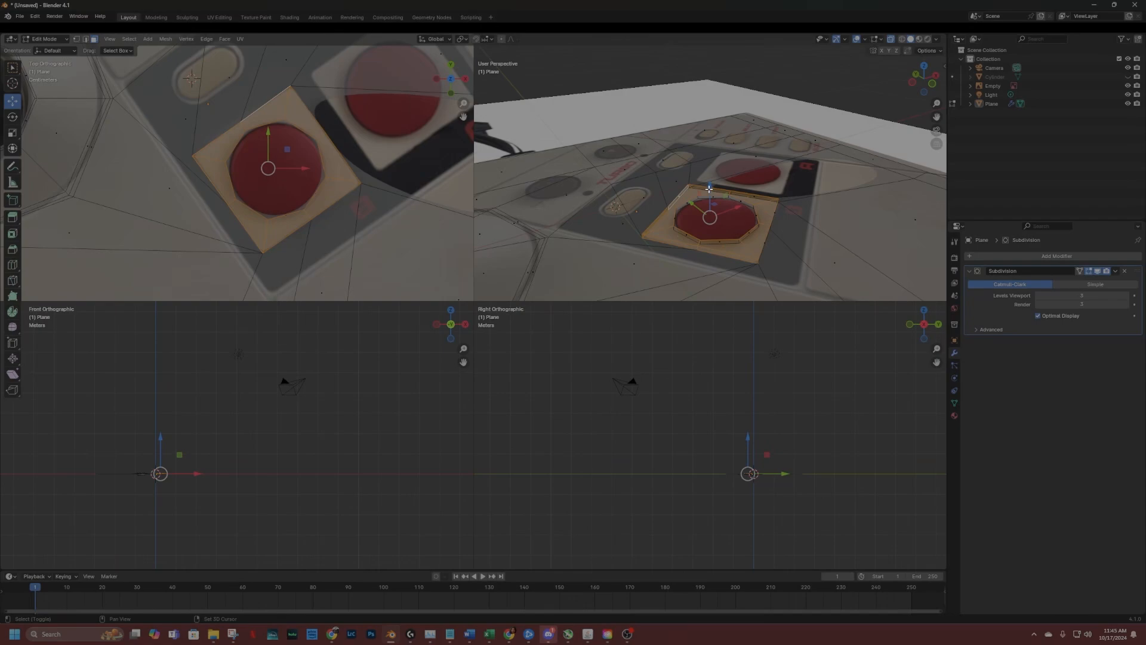
left_click(711, 190, "shift")
left_click(751, 196, "shift")
left_click(776, 214, "shift")
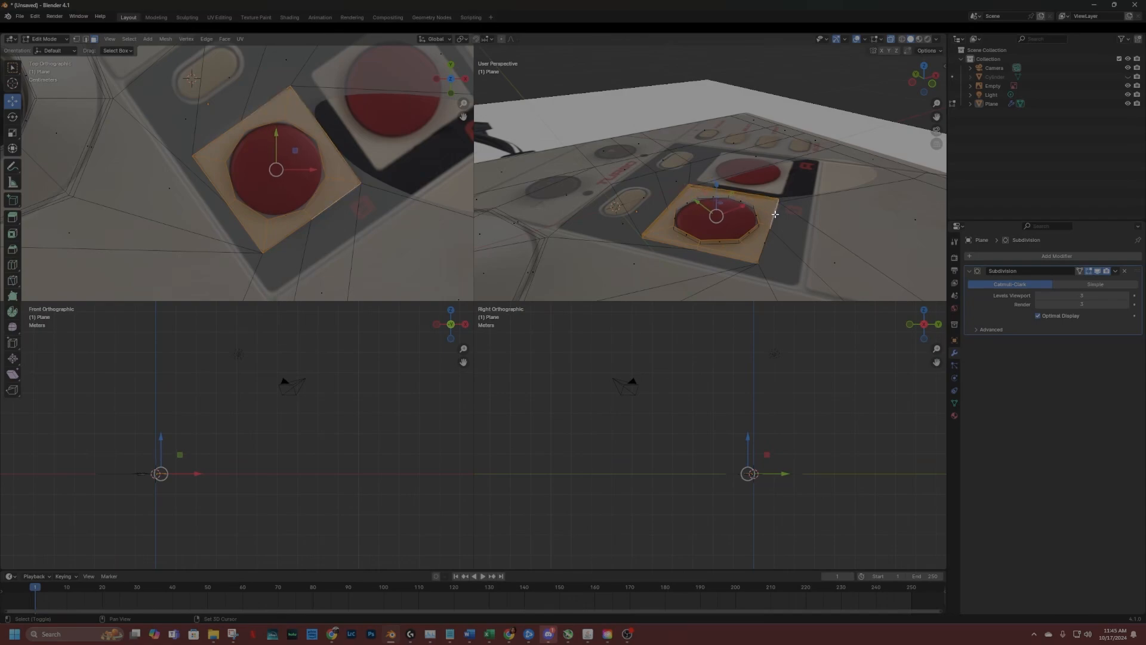
left_click(765, 242, "shift")
Add the inner wall faces around the lower red button's opening to the plate selection.
left_click(690, 238, "shift")
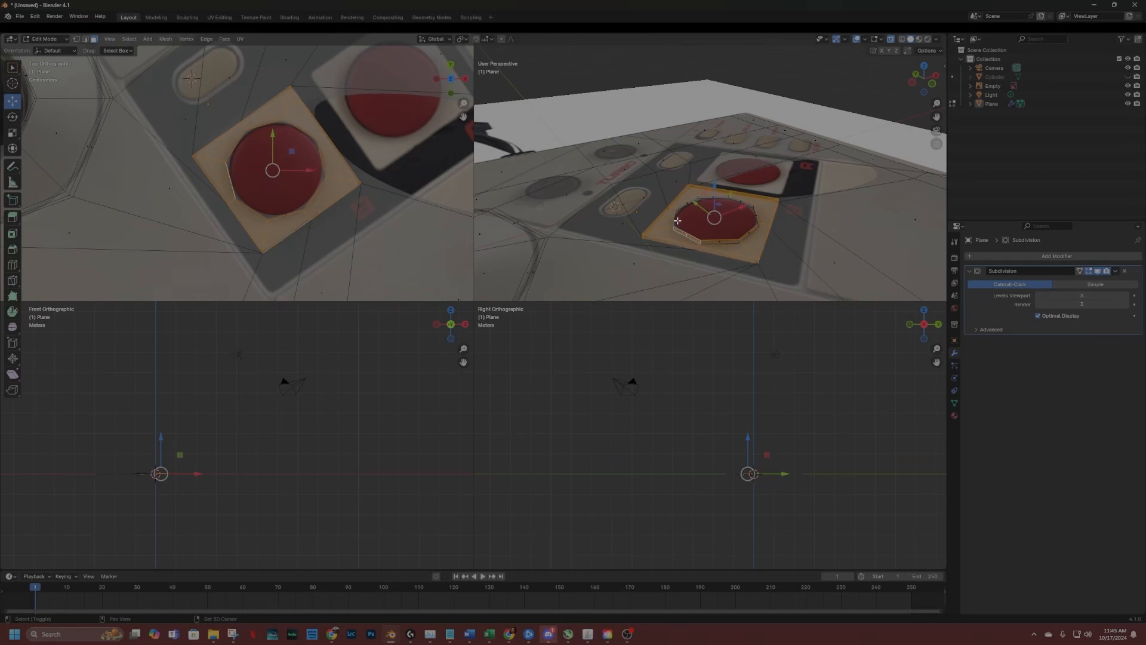
left_click(675, 216, "shift")
left_click(686, 202, "shift")
left_click(713, 197, "shift")
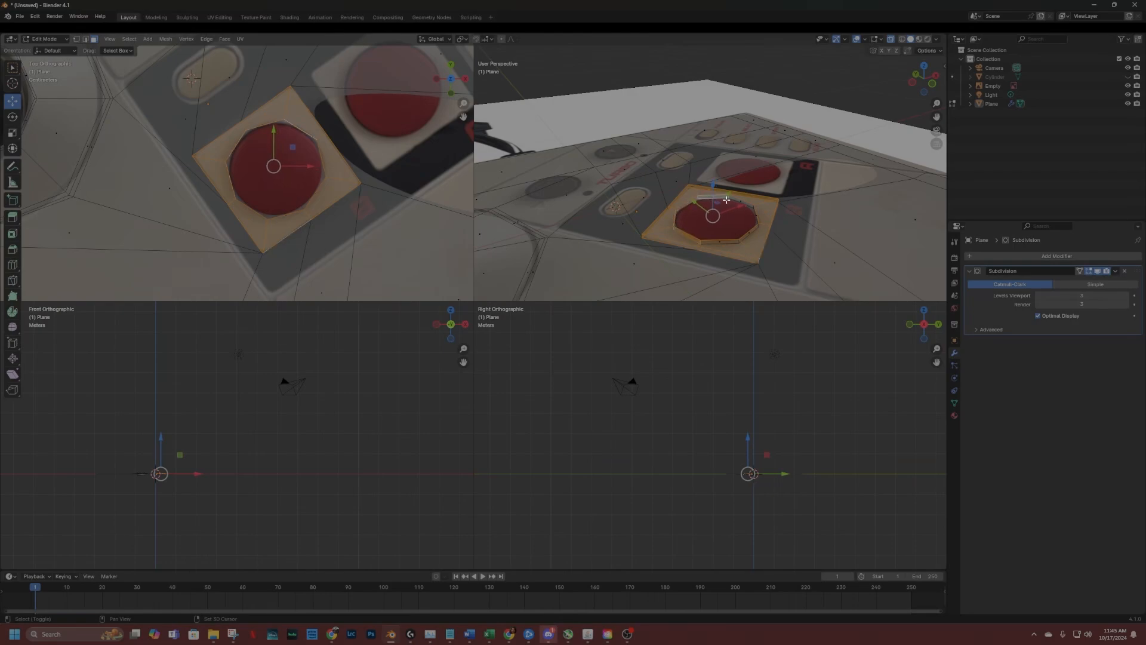
left_click(740, 201, "shift")
left_click(755, 216, "shift")
left_click(750, 232, "shift")
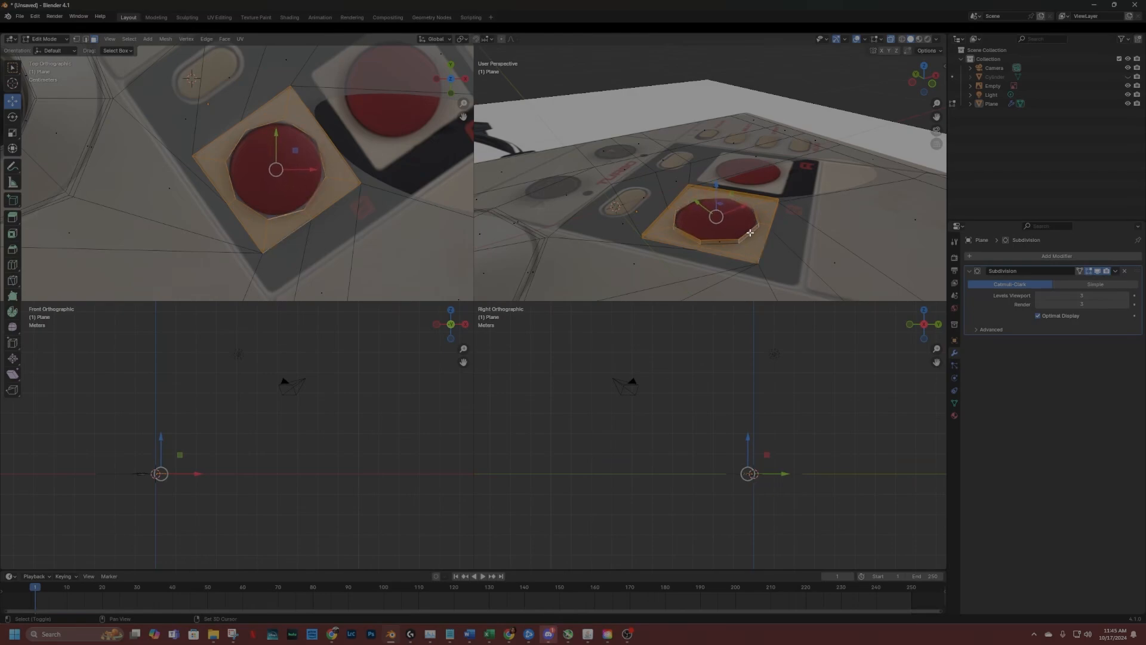
left_click(721, 240, "shift")
Duplicate the raised plate and move the copy about 0.38 m in X and 0.26 m in Y, onto the upper red button.
key("g")
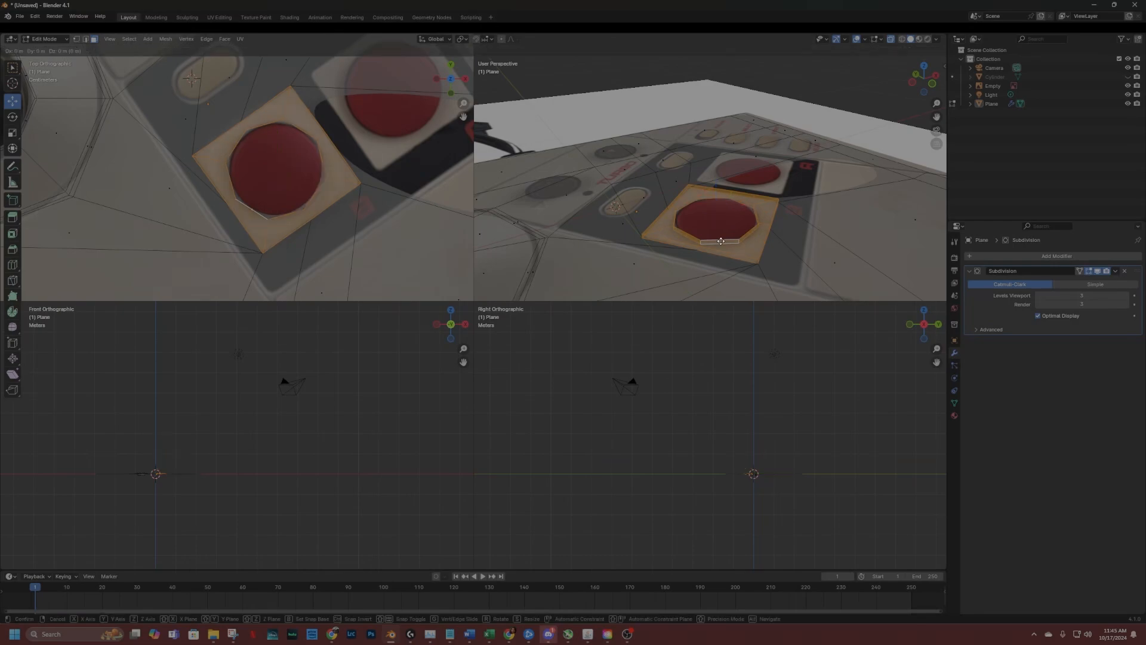
key("Escape")
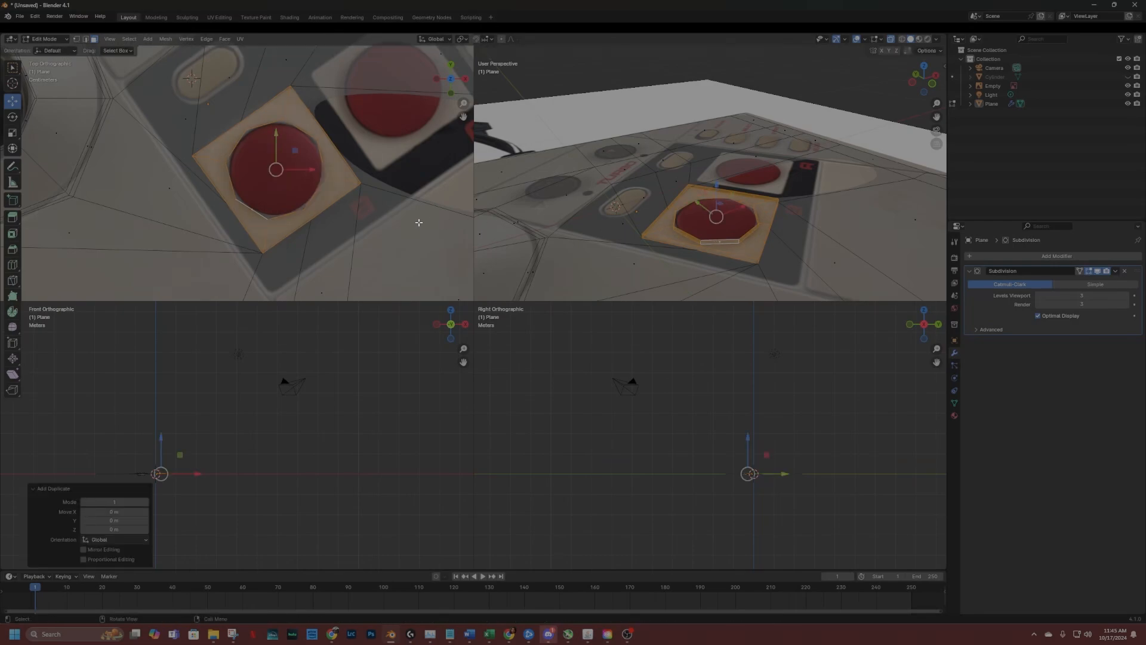
scroll(322, 185, "down", 2)
key("g")
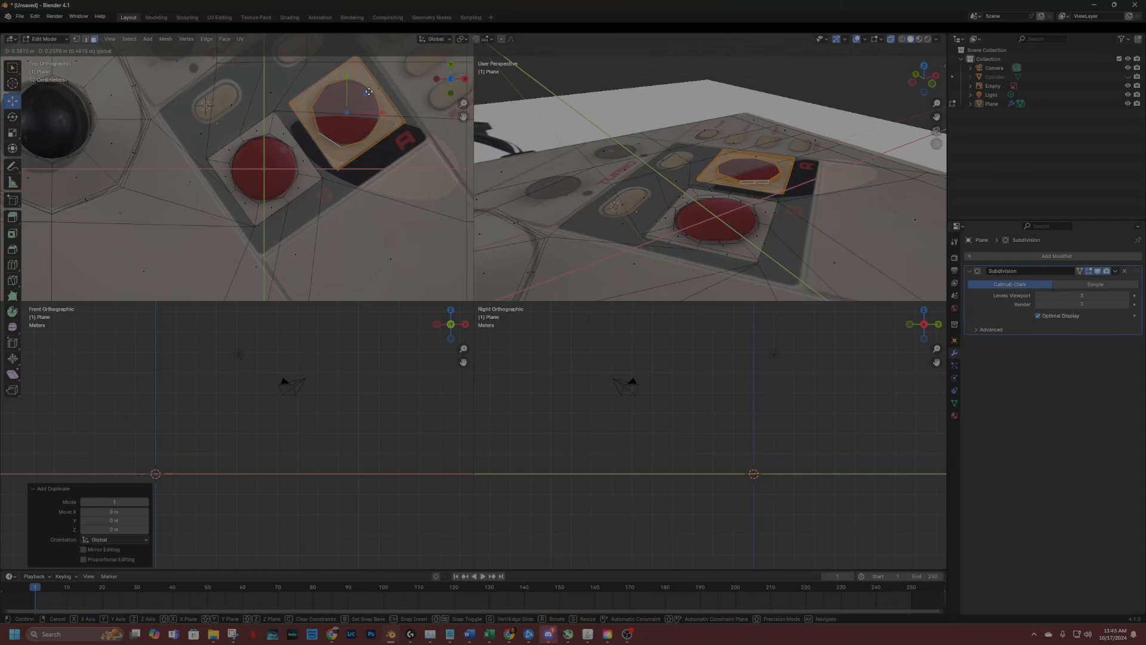
left_click(368, 91)
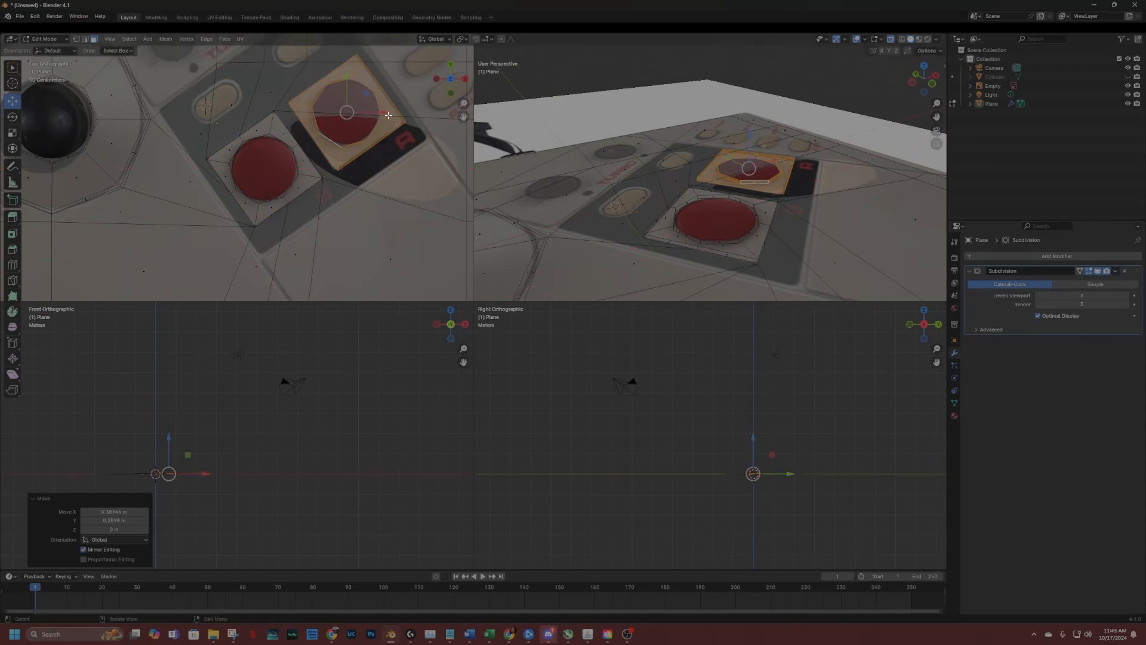
Delete the large panel face that lies across the upper red button and its duplicated plate.
mouse_move(463, 117)
left_mouse_down()
mouse_move(447, 135)
mouse_move(463, 115)
left_mouse_up()
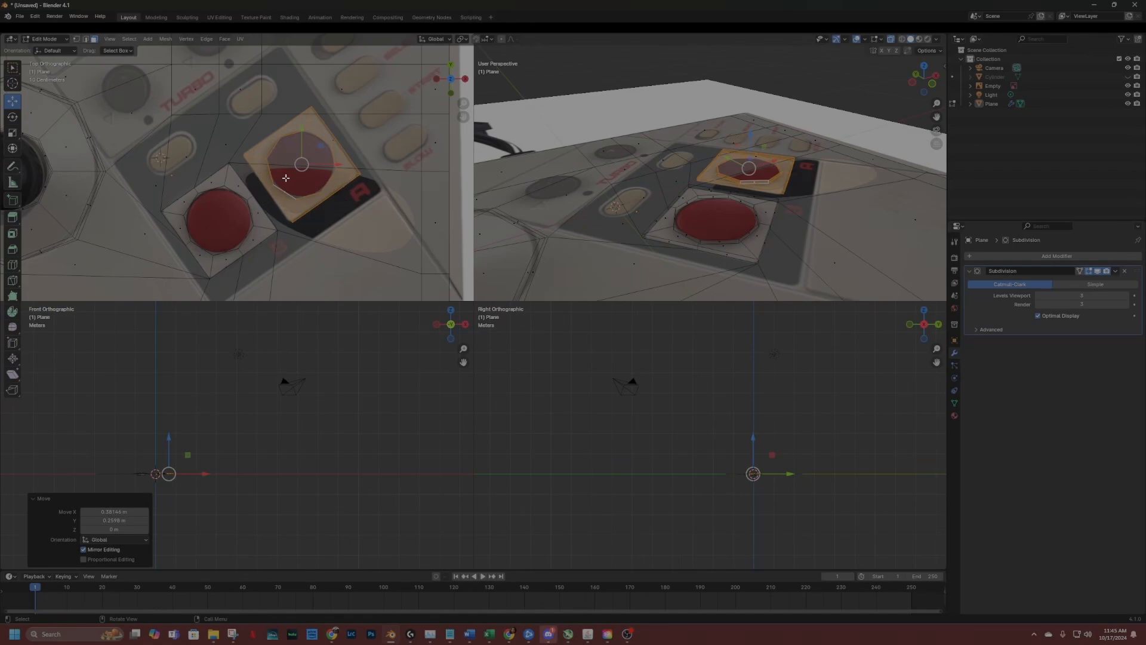
left_click_drag(317, 148, 317, 147)
left_click(338, 152)
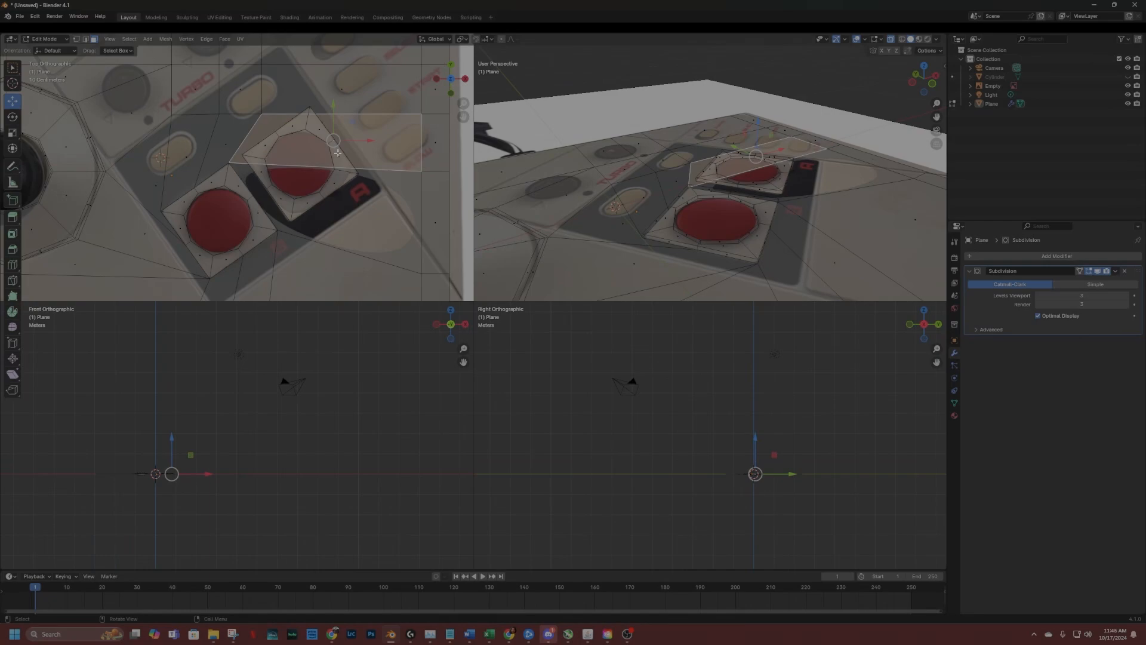
key("x")
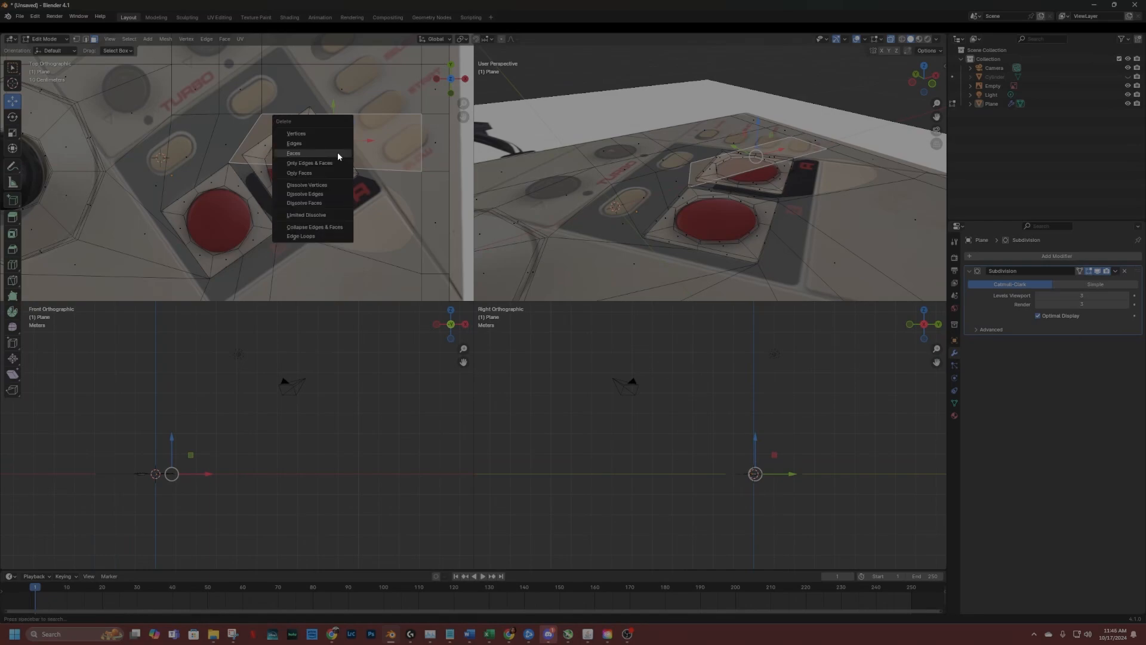
left_click(337, 153)
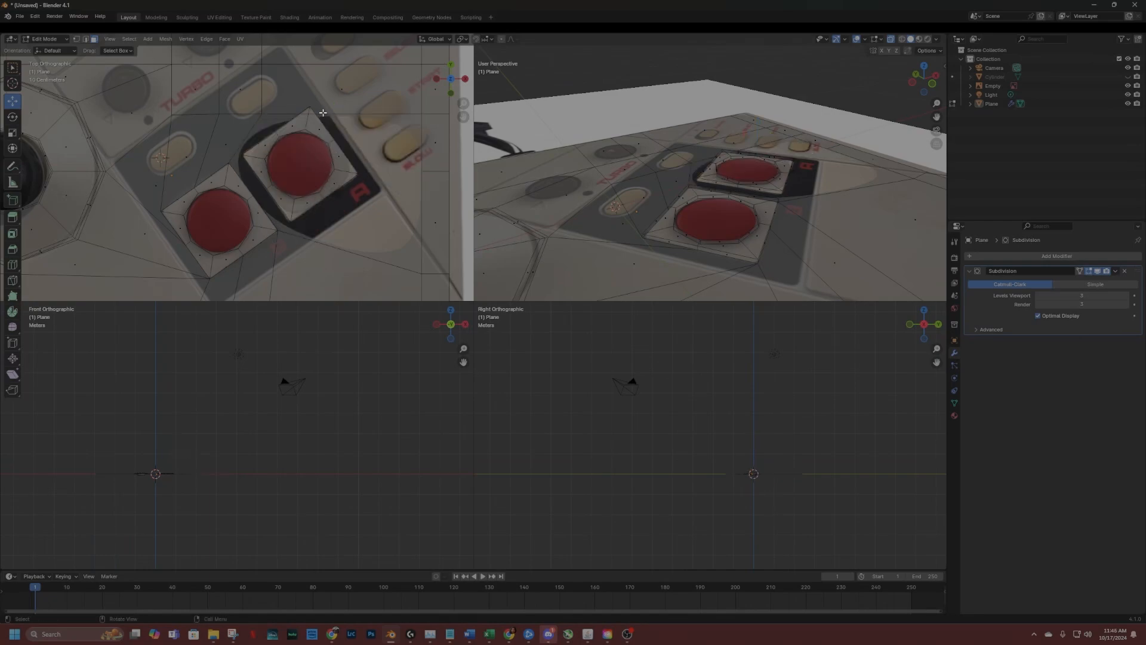
Add a single loop cut through the panel faces above the upper red button, close to the plate's top corner.
scroll(349, 134, "down", 3)
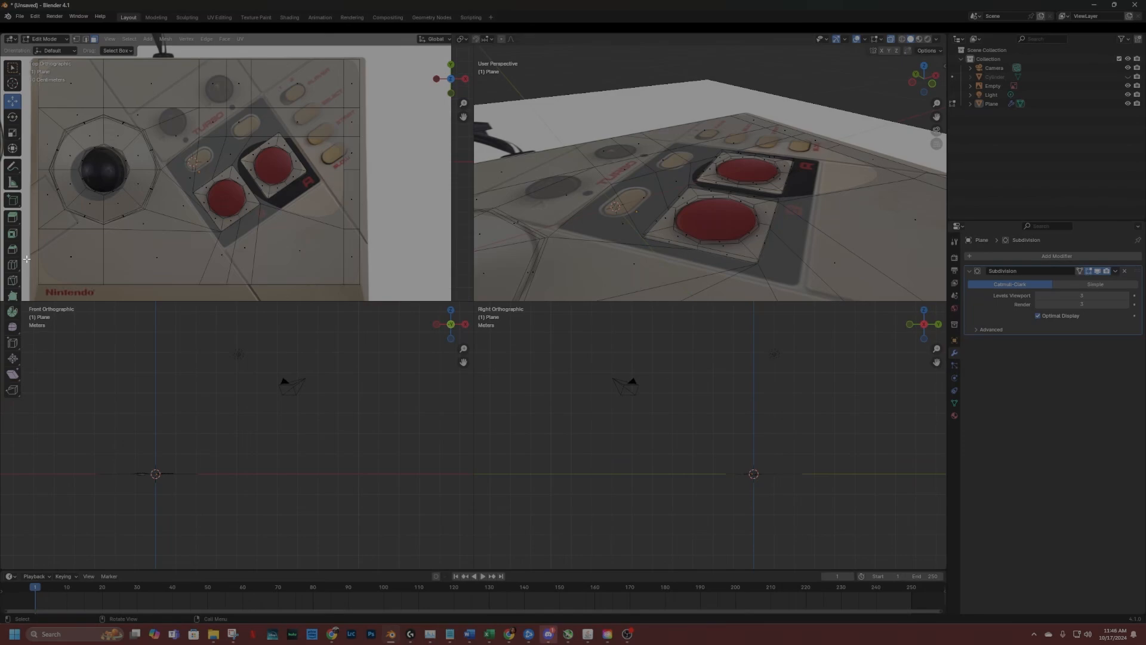
left_click(12, 265)
left_click_drag(268, 102, 250, 101)
scroll(279, 162, "up", 4)
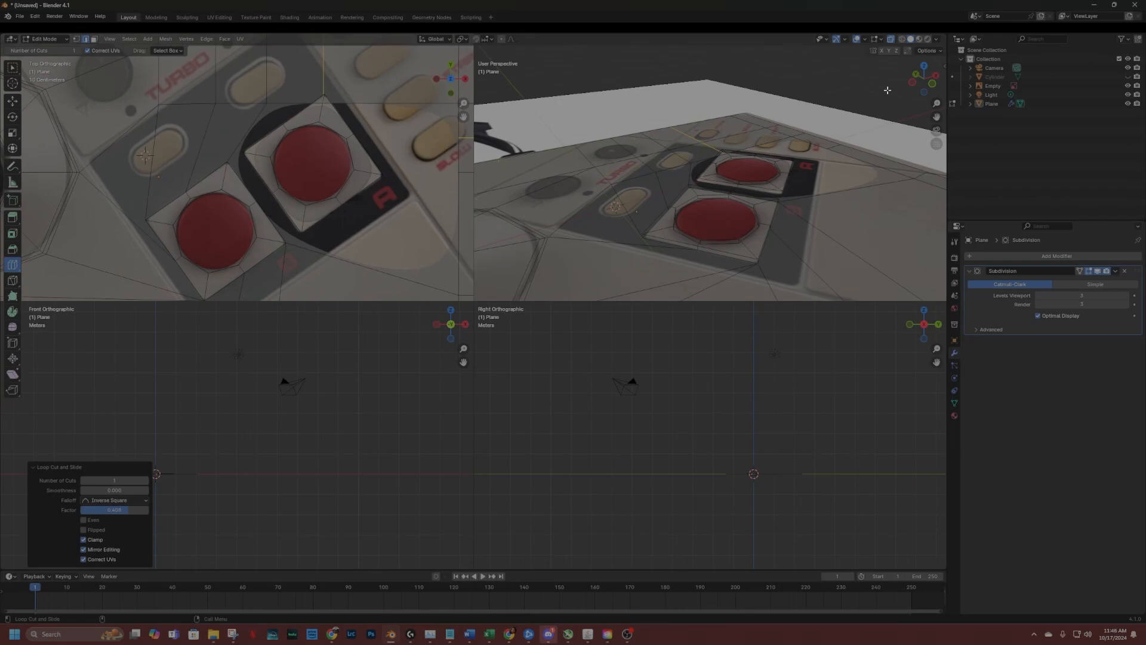
Switch to vertex selection and undo the stray loop cut on the upper button plate, keeping the cut through the panel above it.
left_click_drag(912, 84, 698, 206)
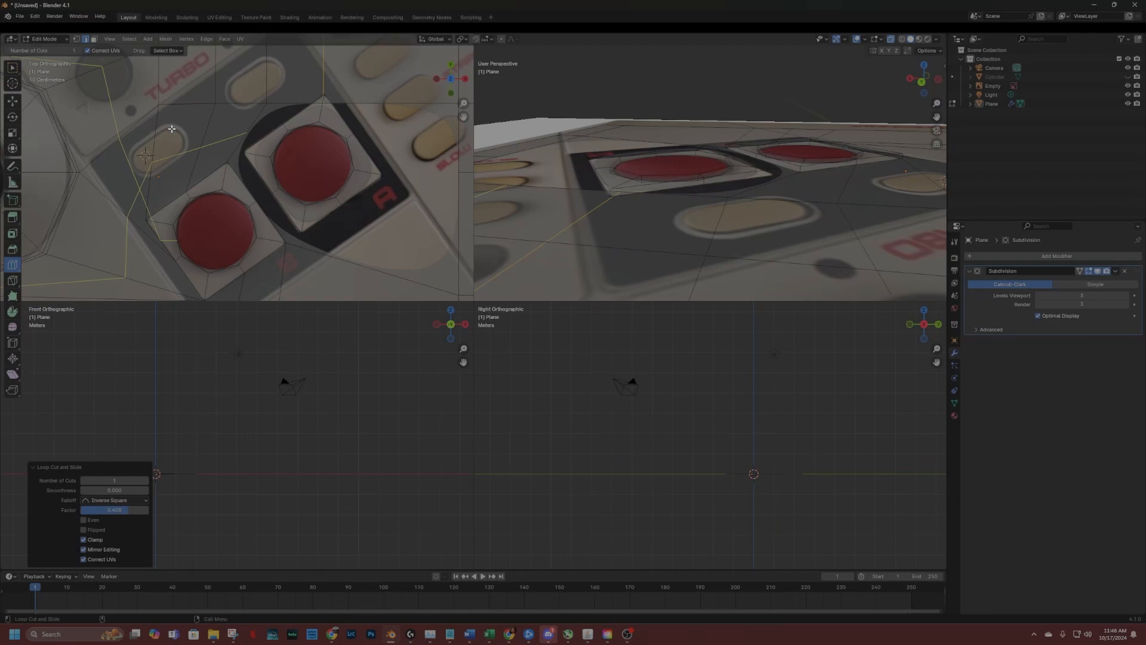
left_click(76, 39)
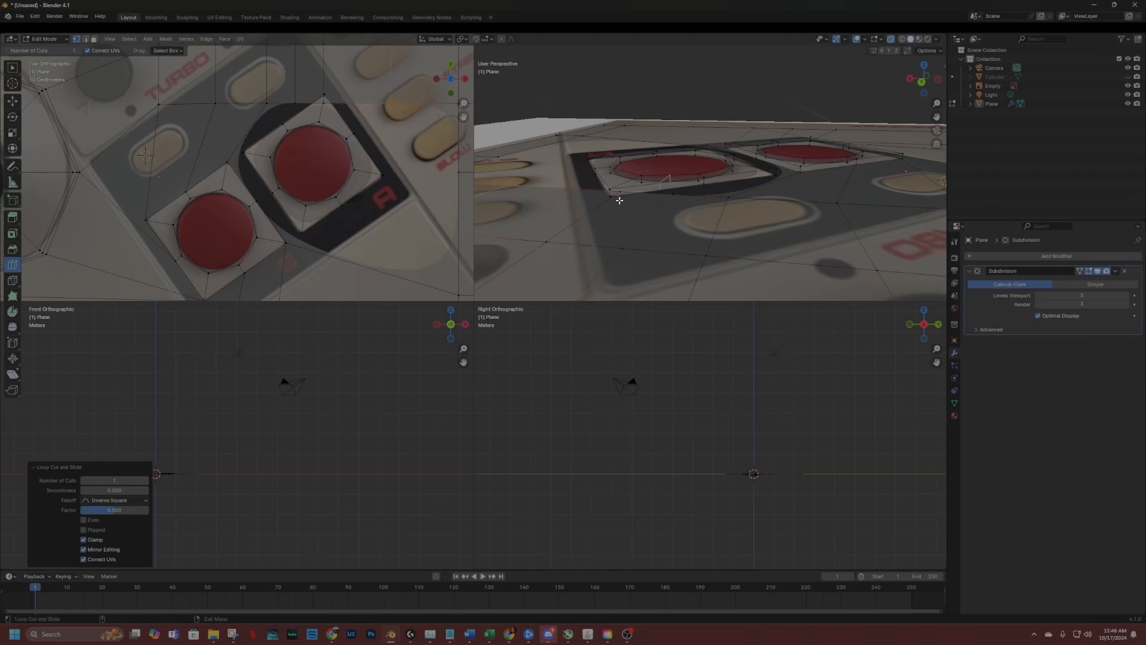
key("ctrl+z")
key("ctrl+z")
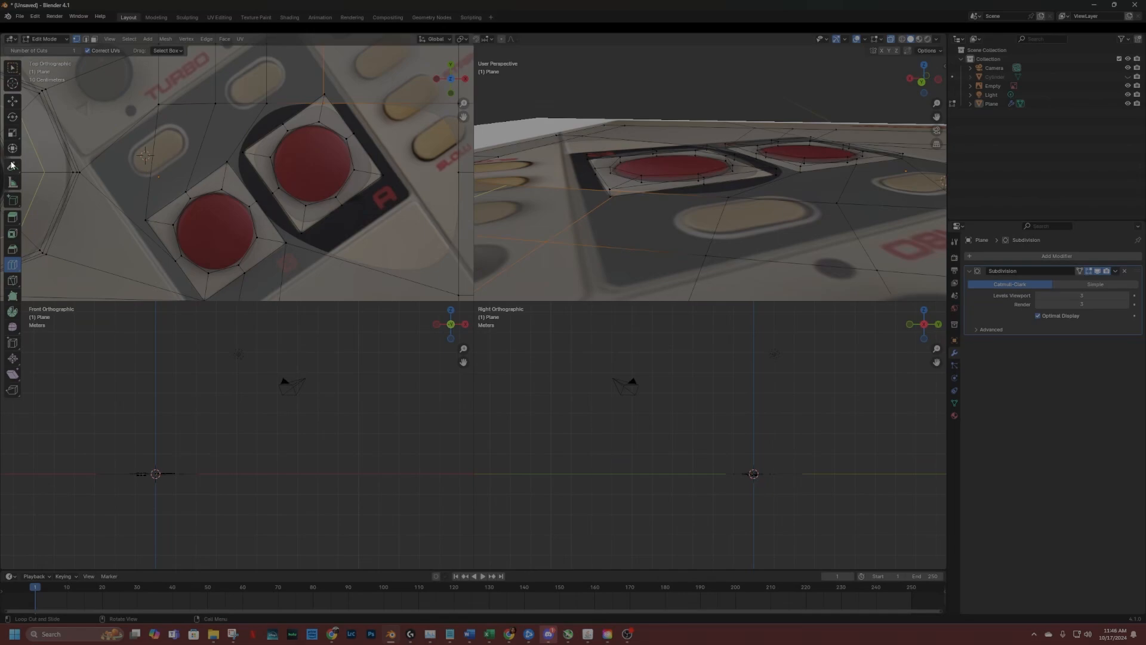
Merge the panel cut's end vertex onto the upper button plate's top corner with Merge At Last.
left_click(13, 102)
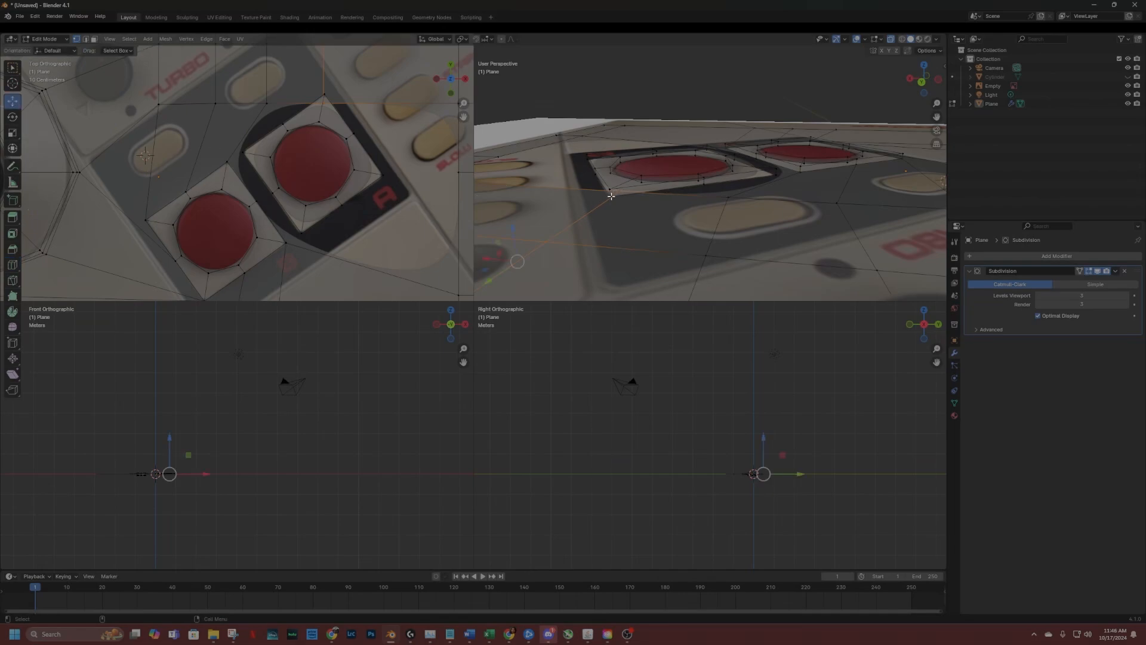
key("ctrl+z")
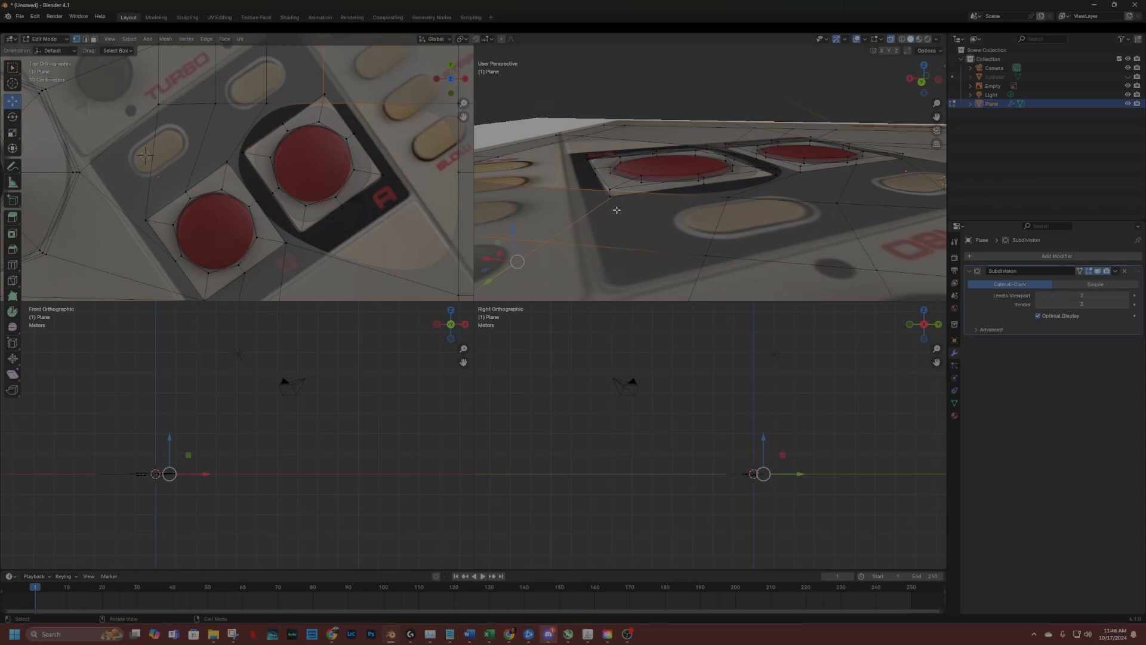
left_click(643, 204)
left_click(619, 193)
left_click(612, 208, "shift")
key("m")
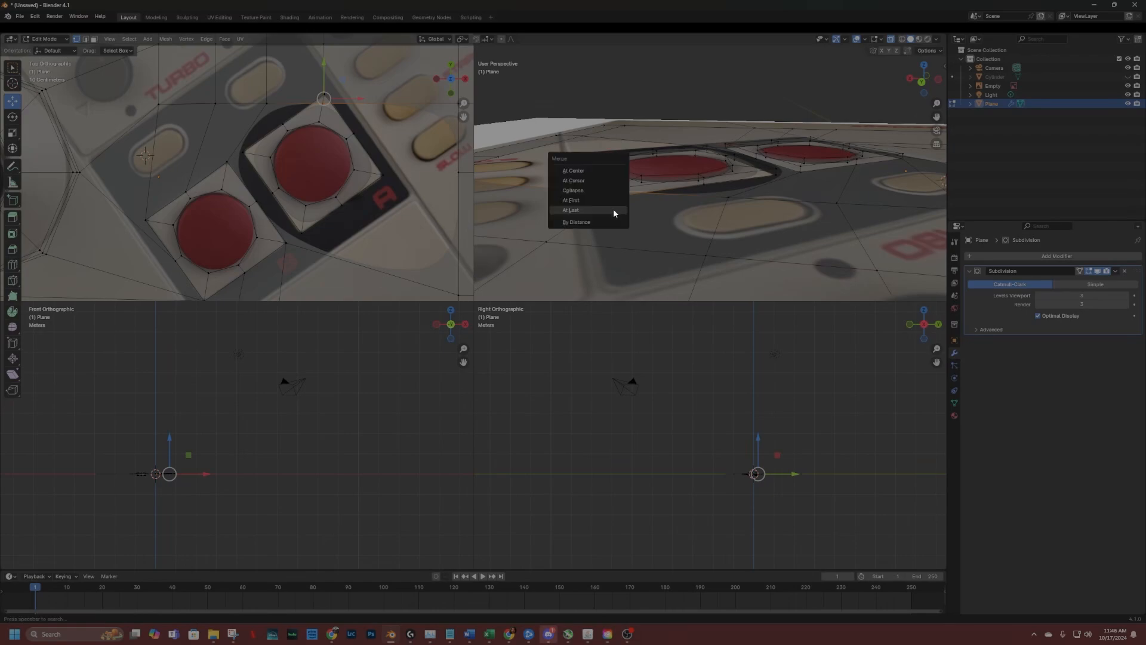
left_click(613, 210)
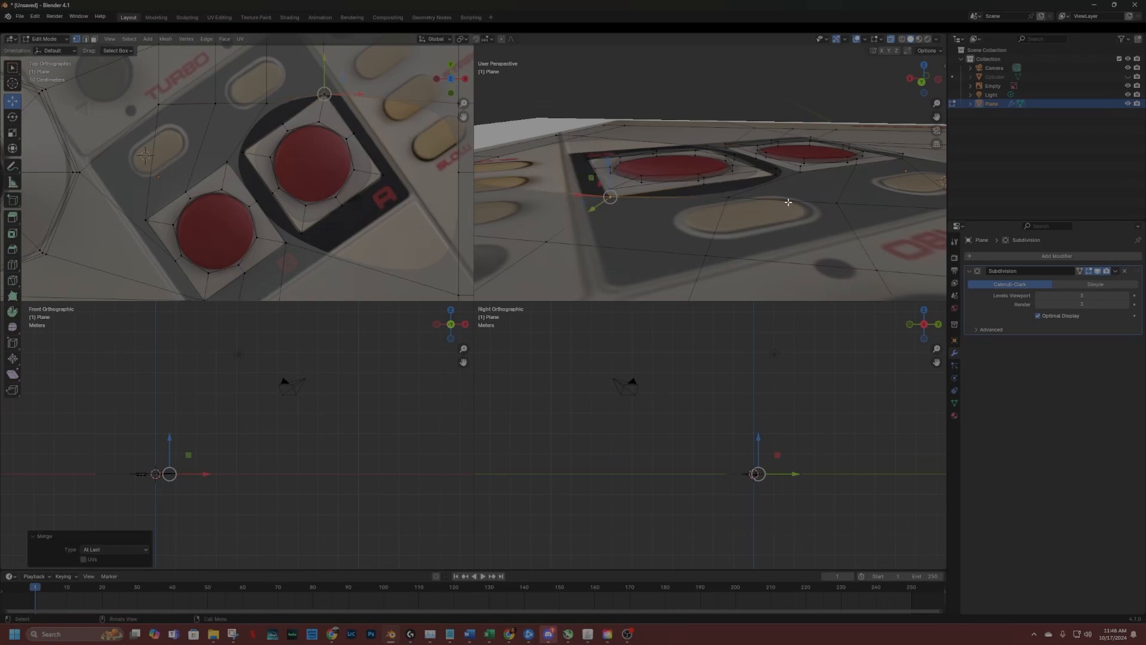
Fill the upper-left half of the gap between the two red button plates with a four-sided face.
left_click_drag(916, 89, 783, 125)
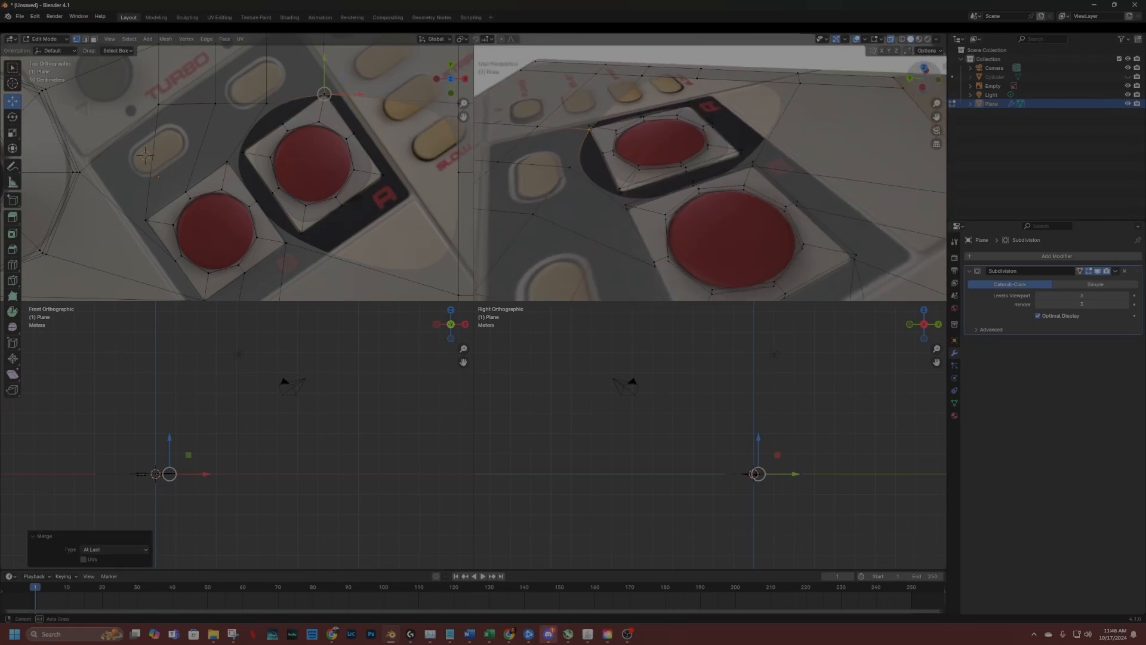
middle_click_drag(783, 126, 574, 162)
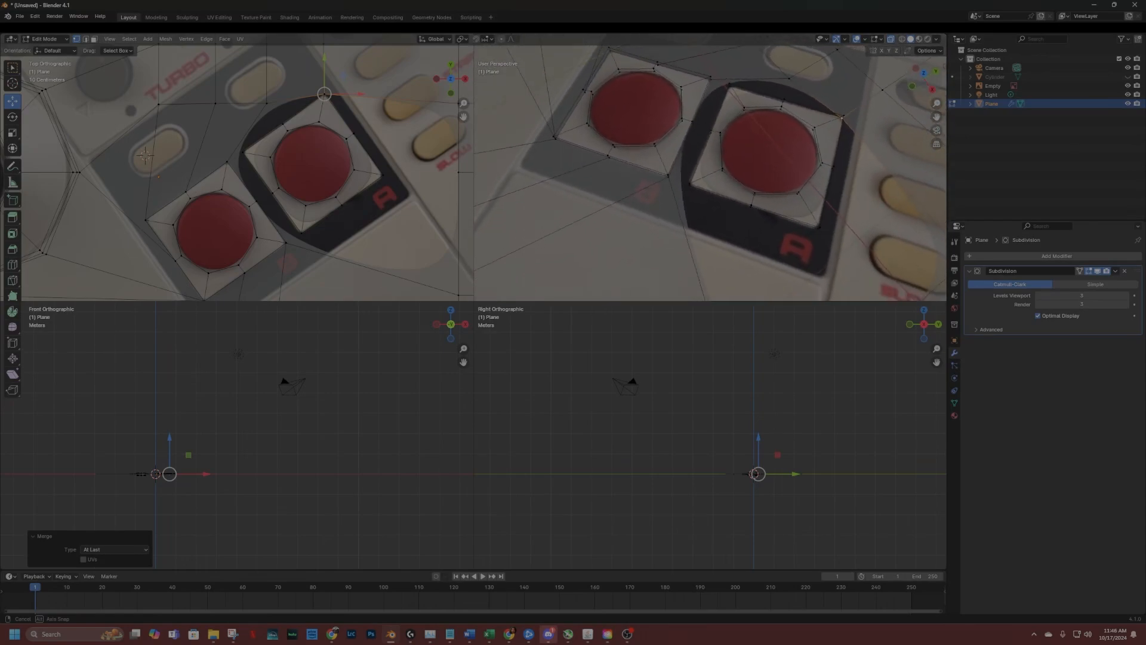
left_click_drag(574, 163, 752, 121)
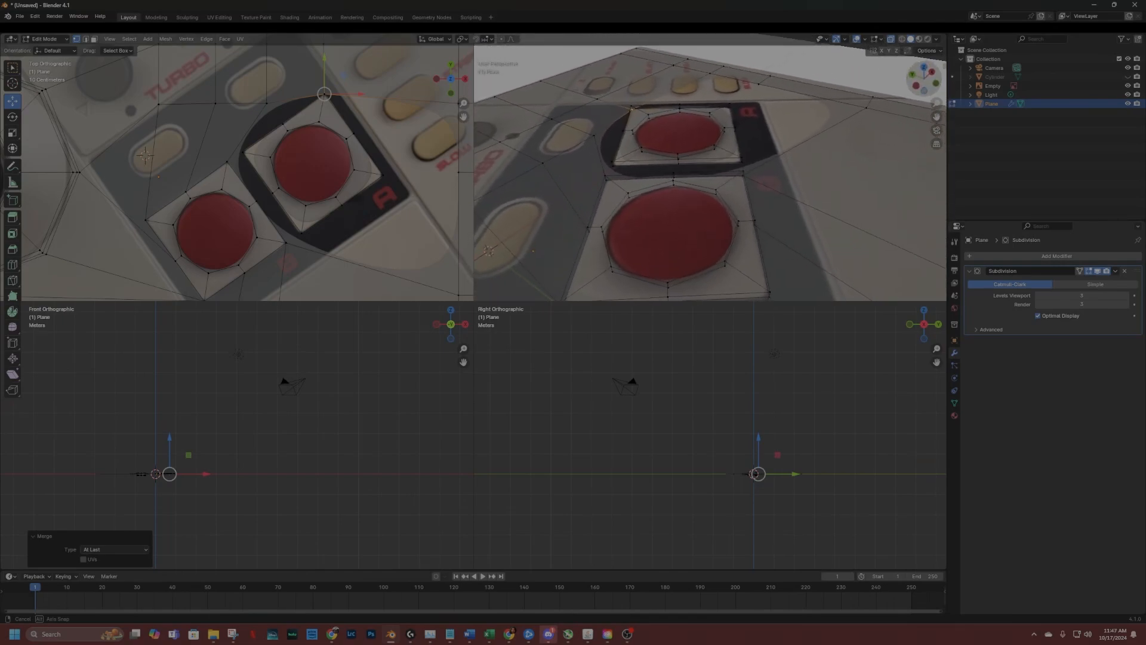
middle_click_drag(752, 122, 759, 153)
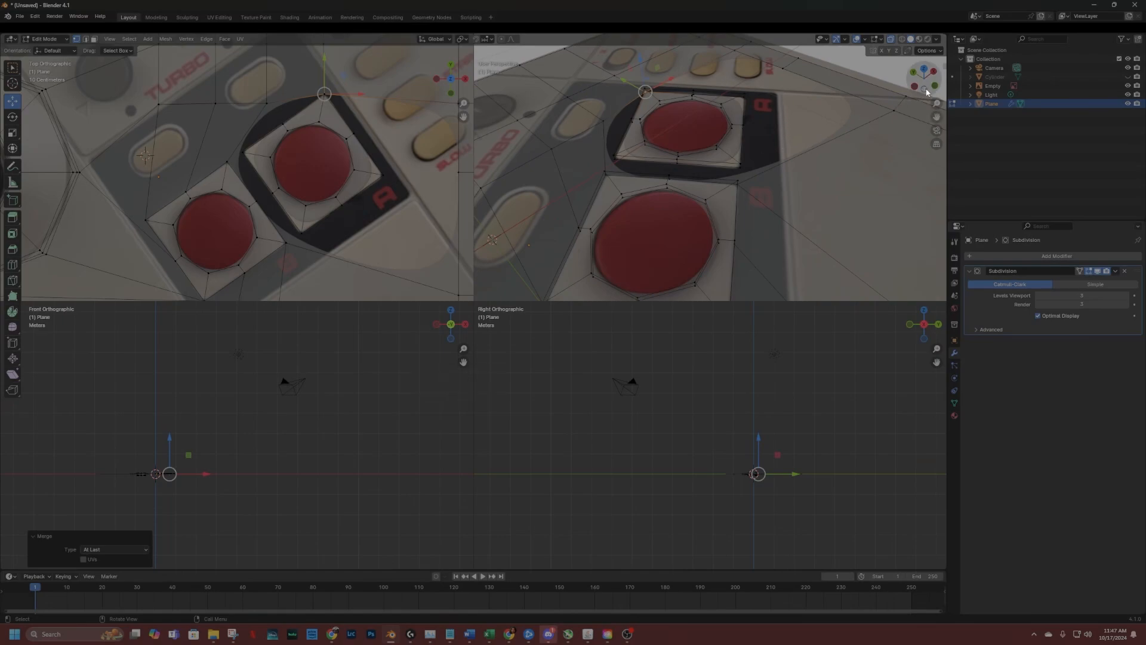
mouse_move(917, 89)
left_mouse_down()
mouse_move(908, 106)
mouse_move(918, 87)
left_mouse_up()
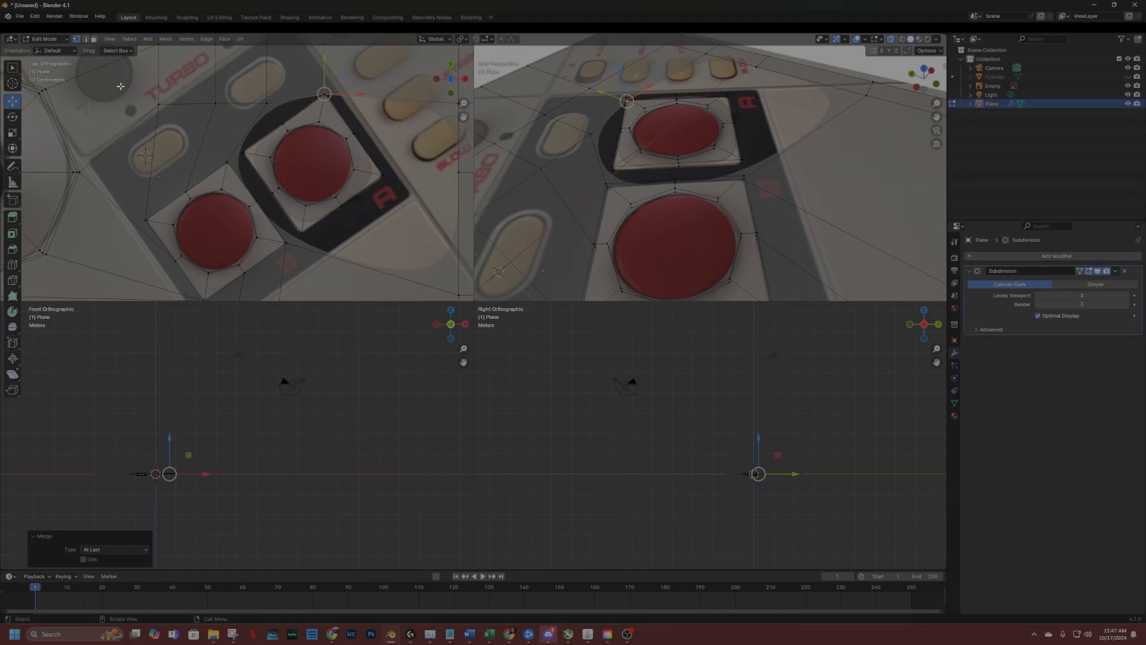
left_click(607, 181)
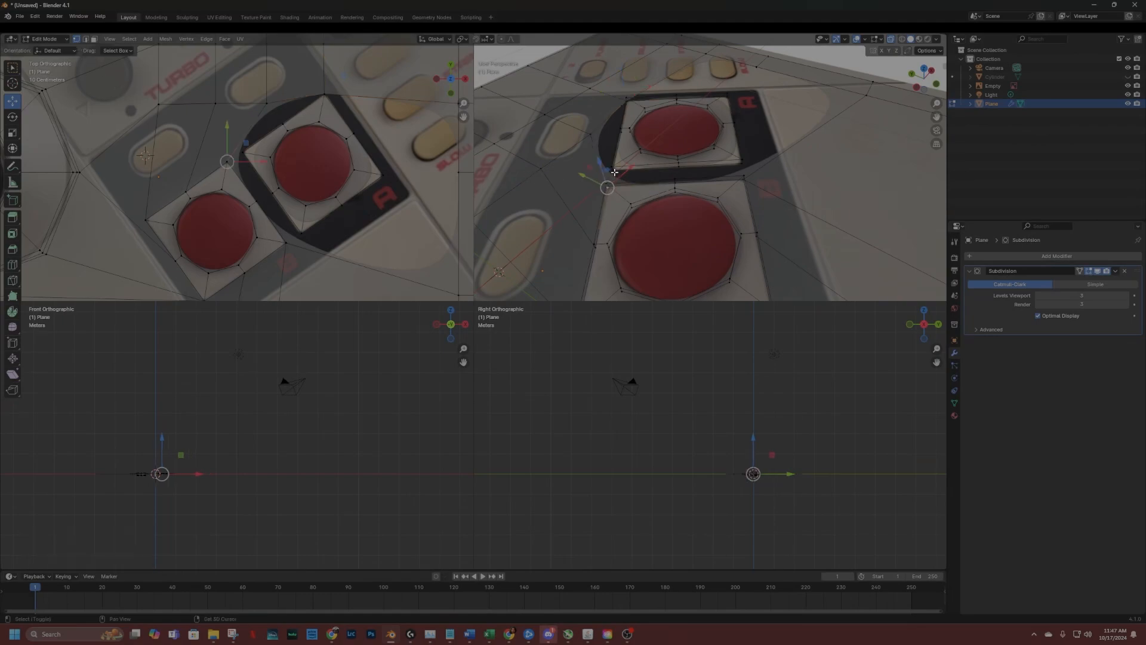
left_click(614, 171, "shift")
left_click(679, 167, "shift")
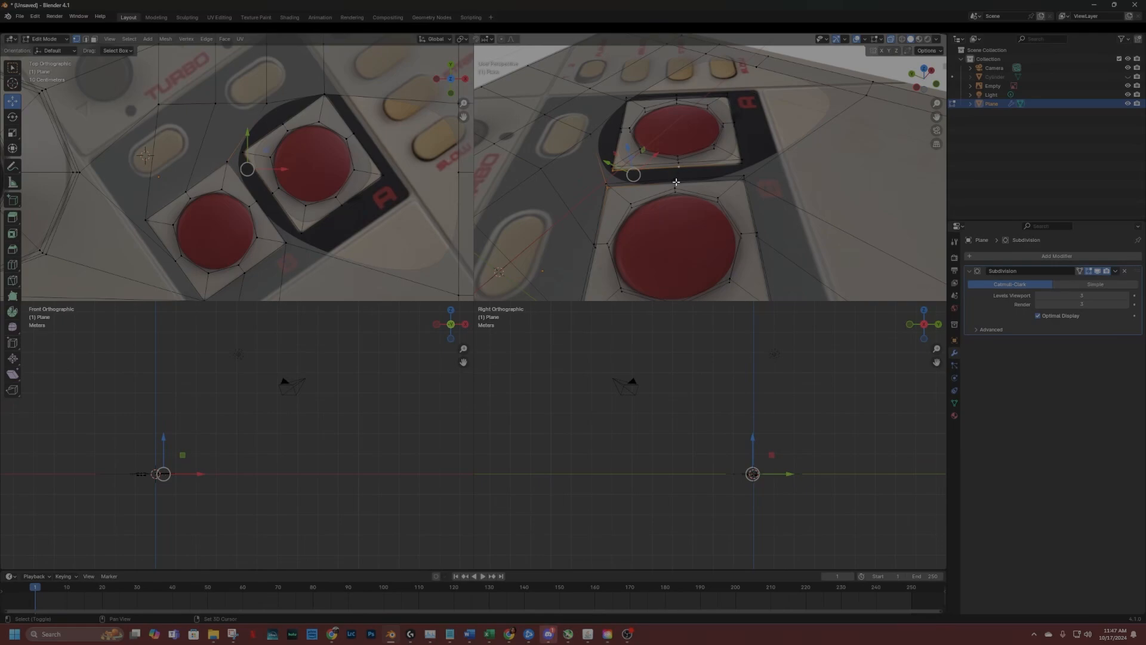
left_click(675, 186, "shift")
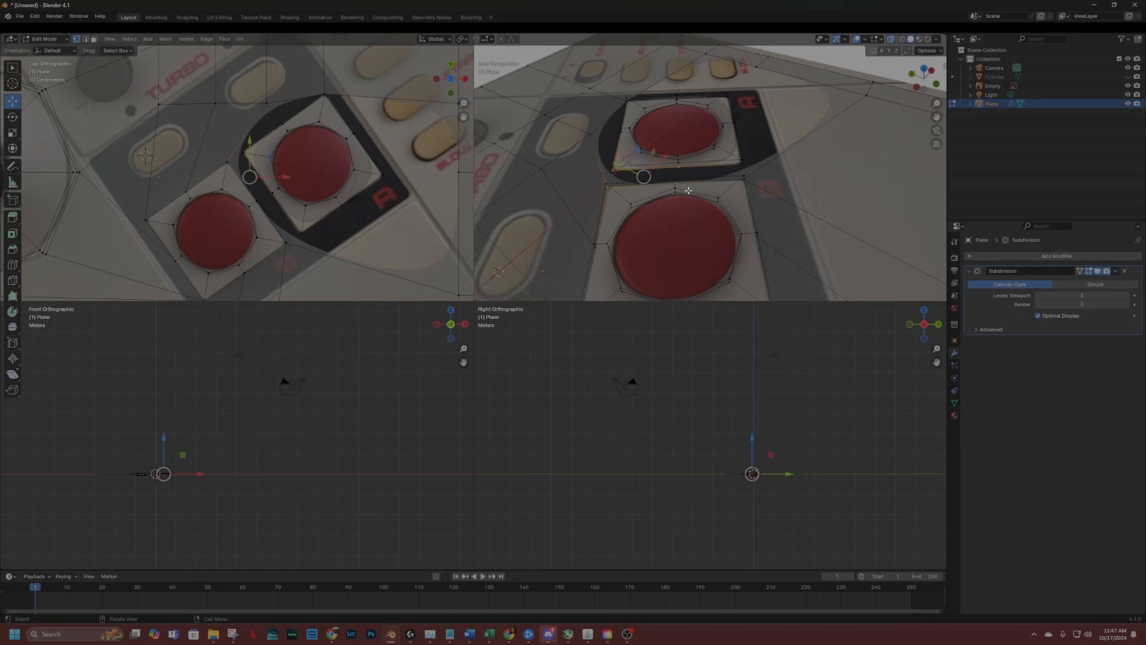
key("f")
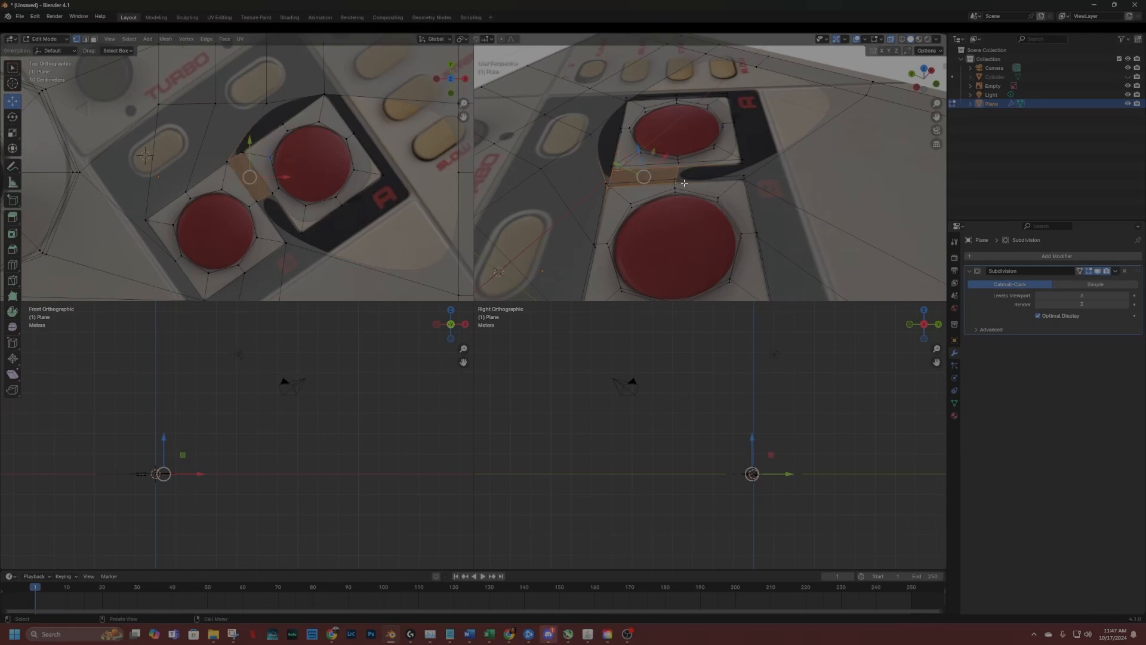
Fill the remaining lower-right half of the gap between the two red button plates with a face.
left_click(677, 166)
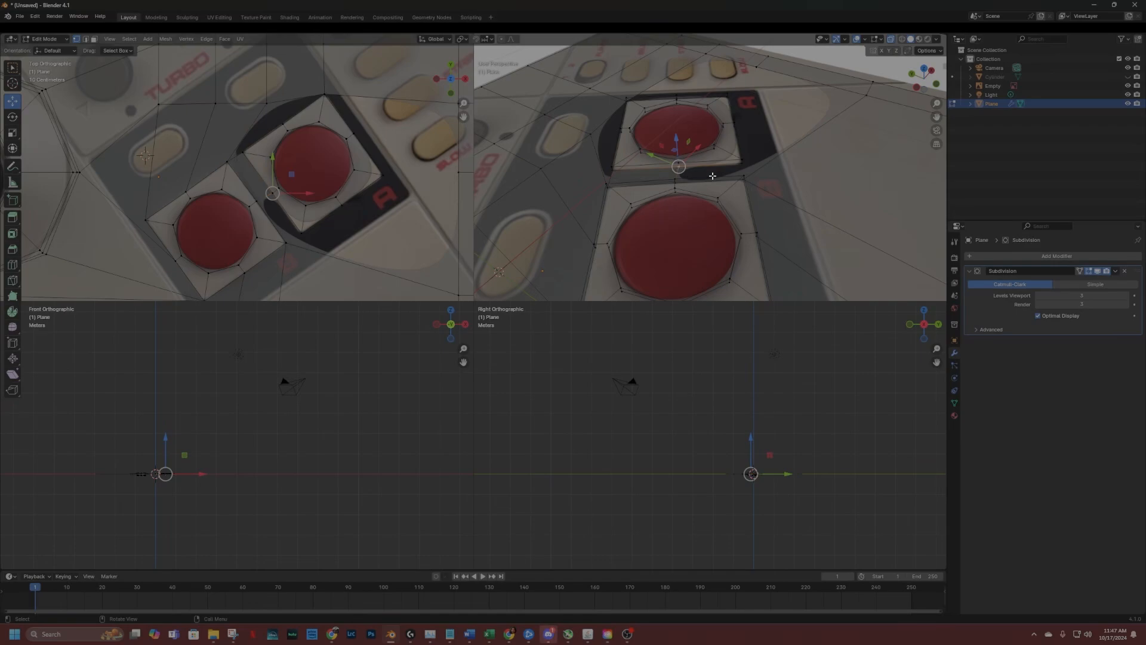
left_click(743, 177, "shift")
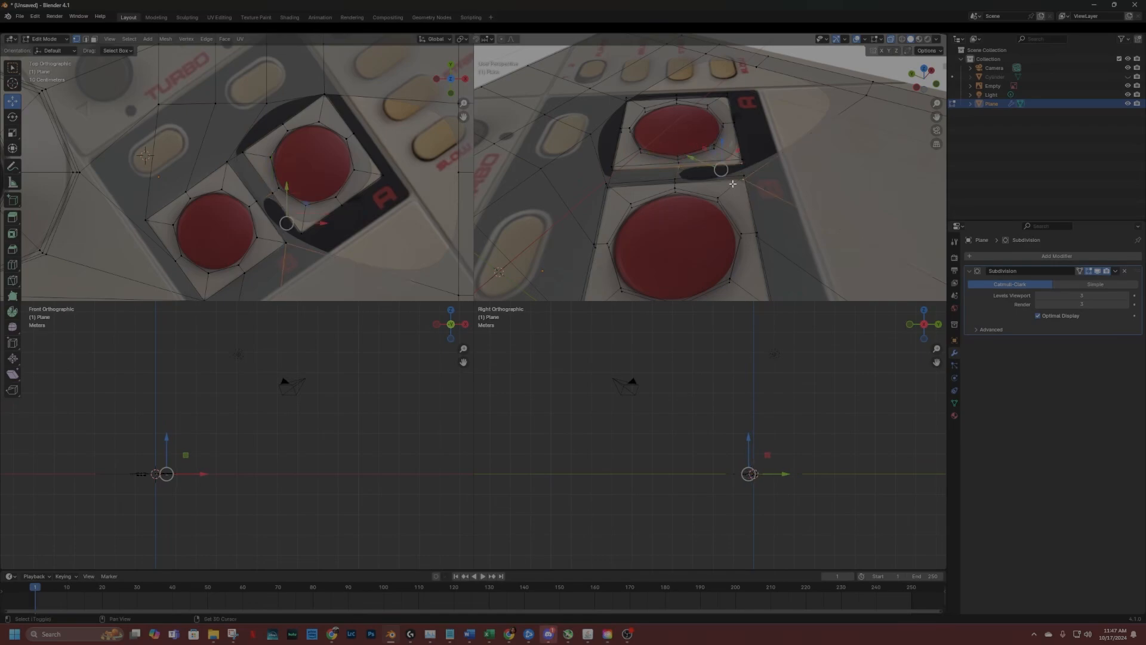
left_click(682, 186, "shift")
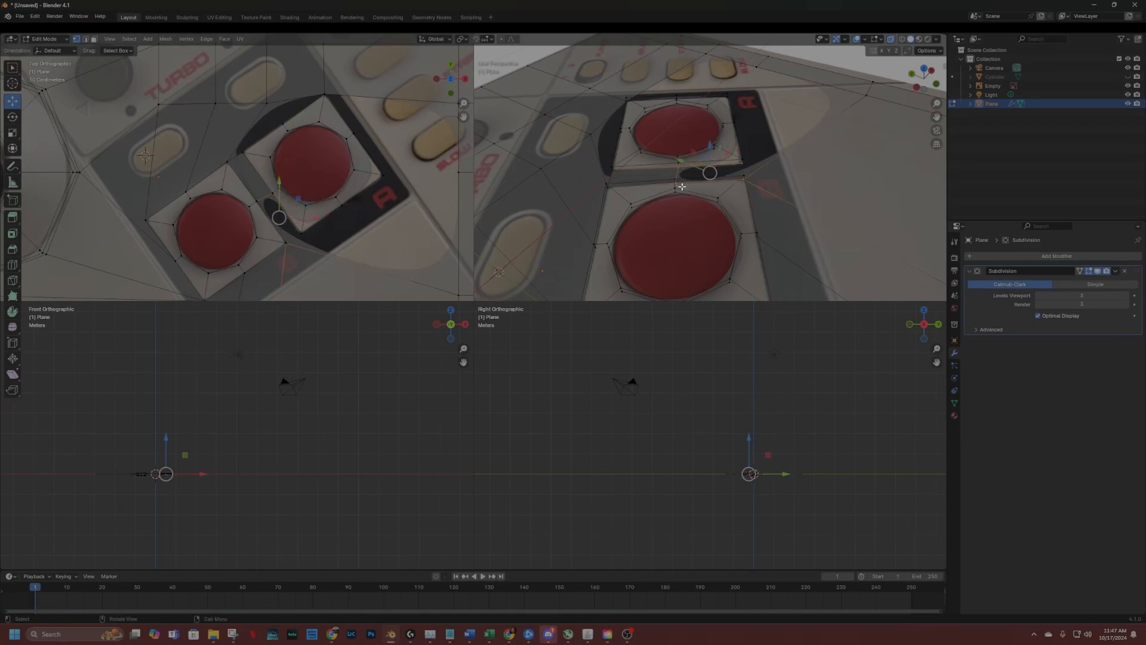
key("f")
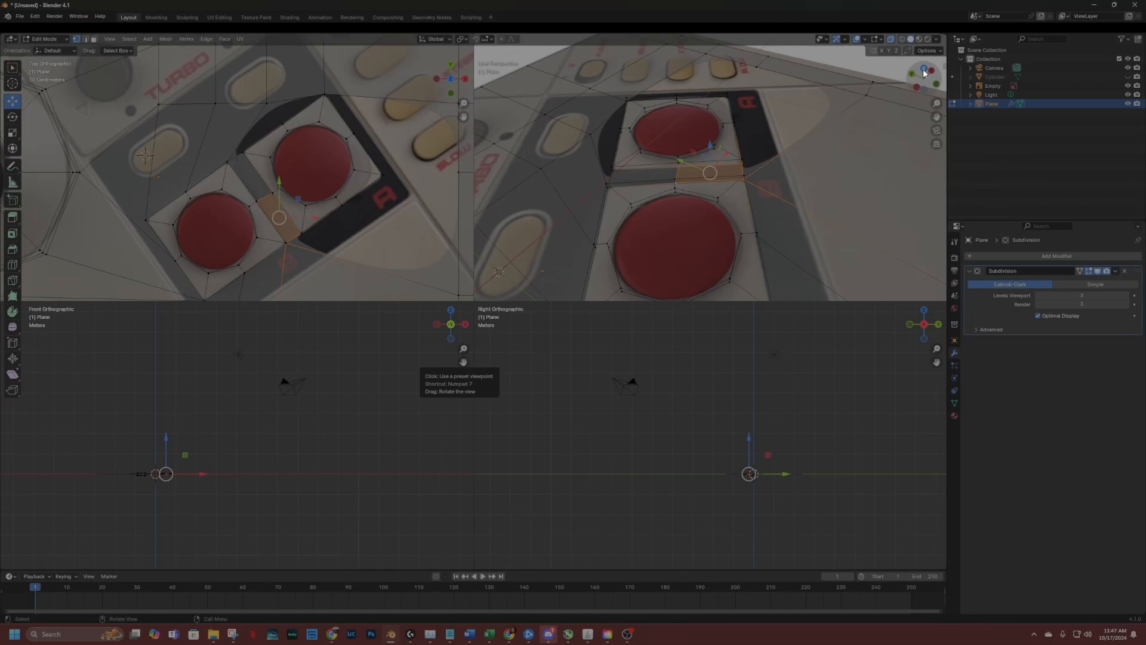
Add a single centred loop cut through the panel faces just left of the upper button plate's top corner.
left_click_drag(914, 75, 877, 79)
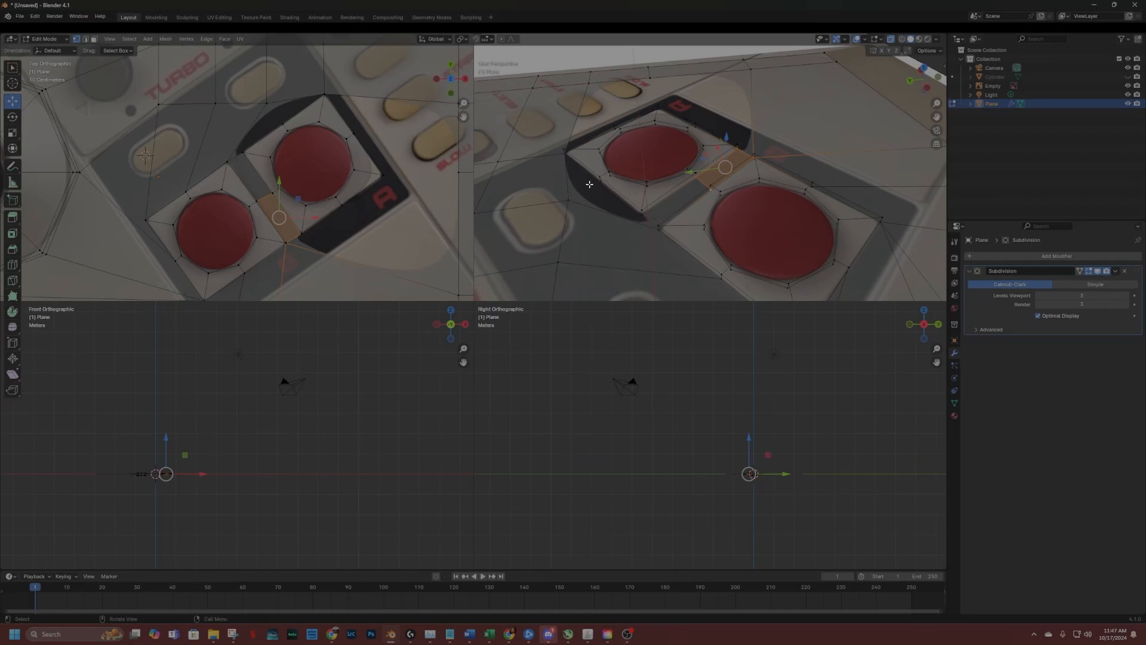
left_click_drag(911, 86, 890, 98)
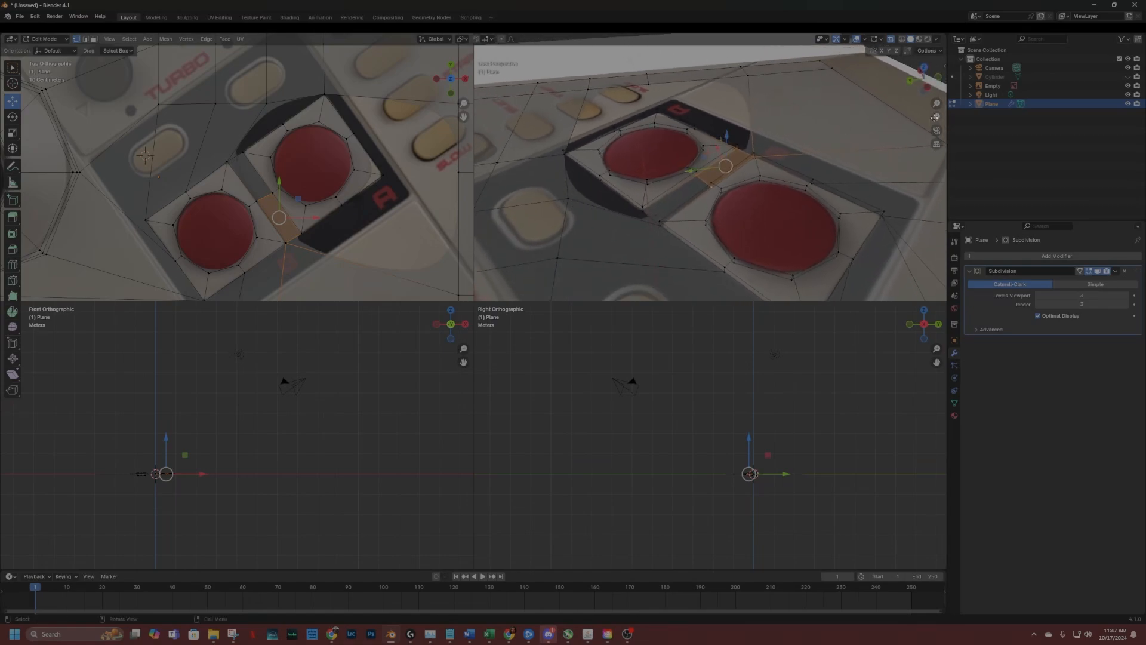
left_click_drag(937, 116, 1097, 113)
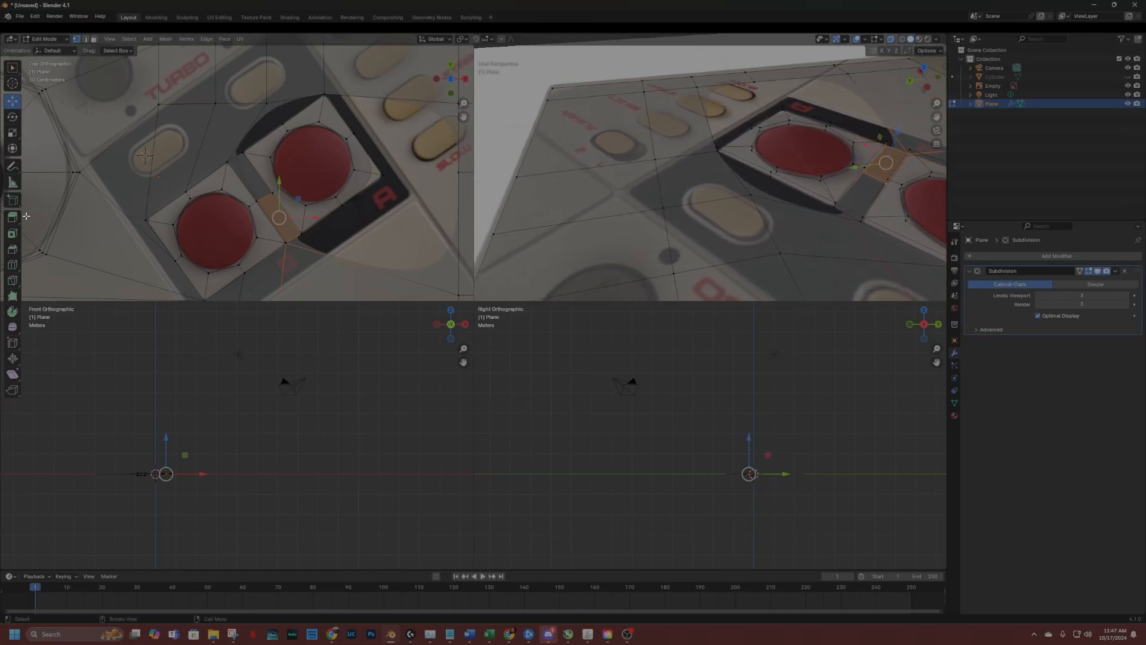
left_click(13, 264)
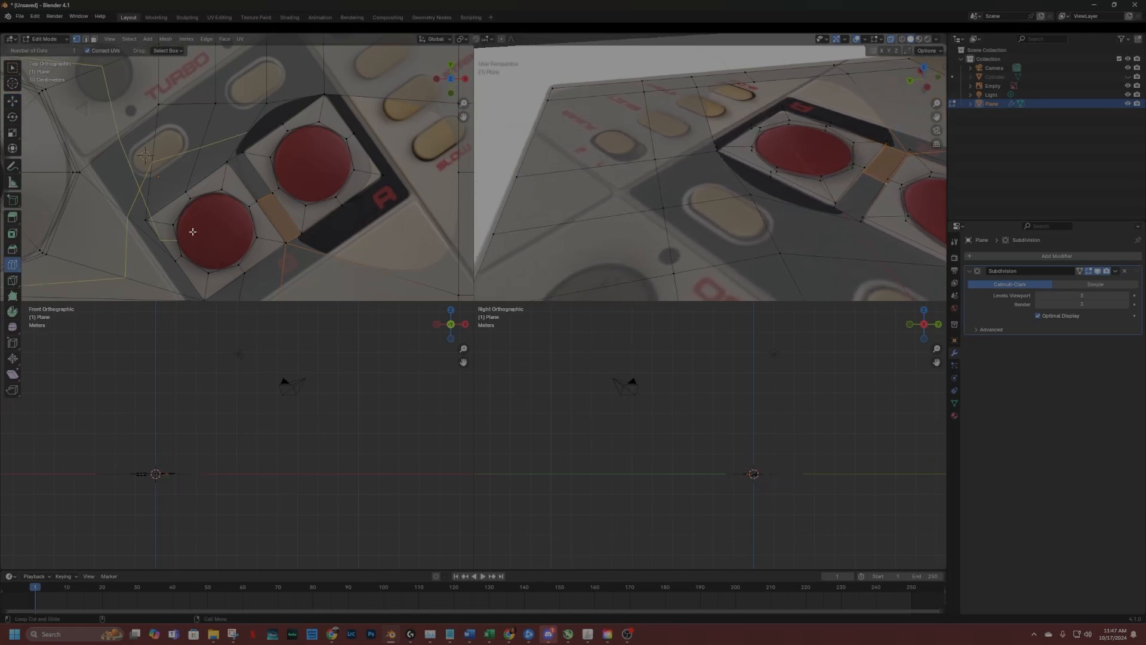
left_click(660, 187)
left_click(659, 188)
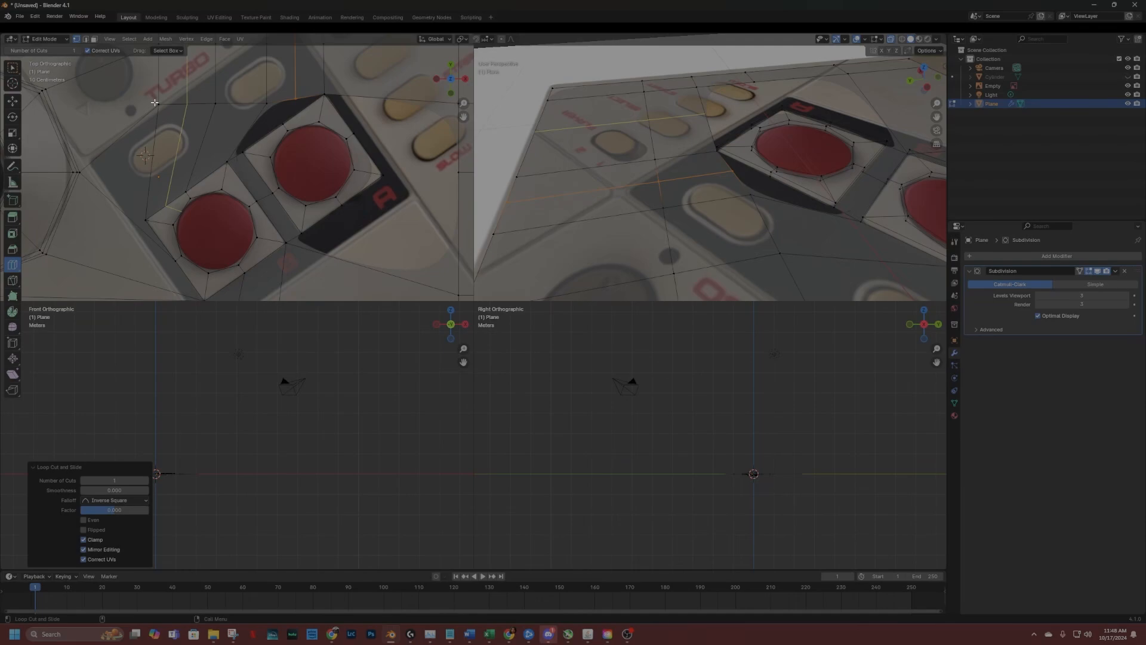
Merge the new cut's end vertex onto the middle vertex of the upper plate's upper-left side with Merge At Last.
left_click(13, 101)
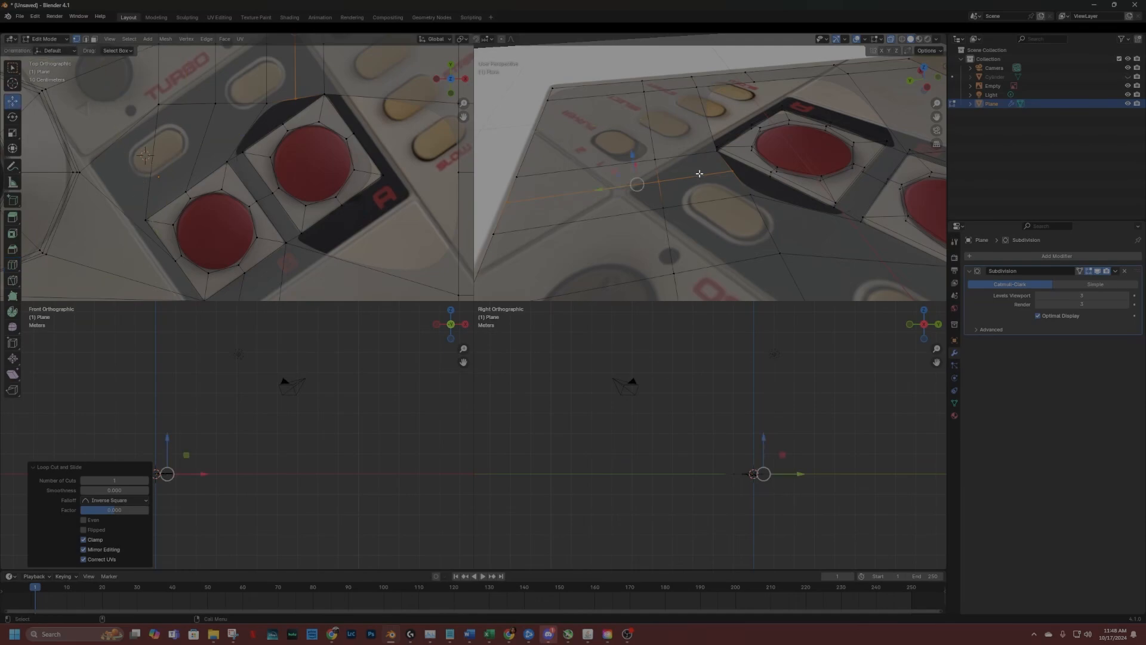
left_click(733, 172)
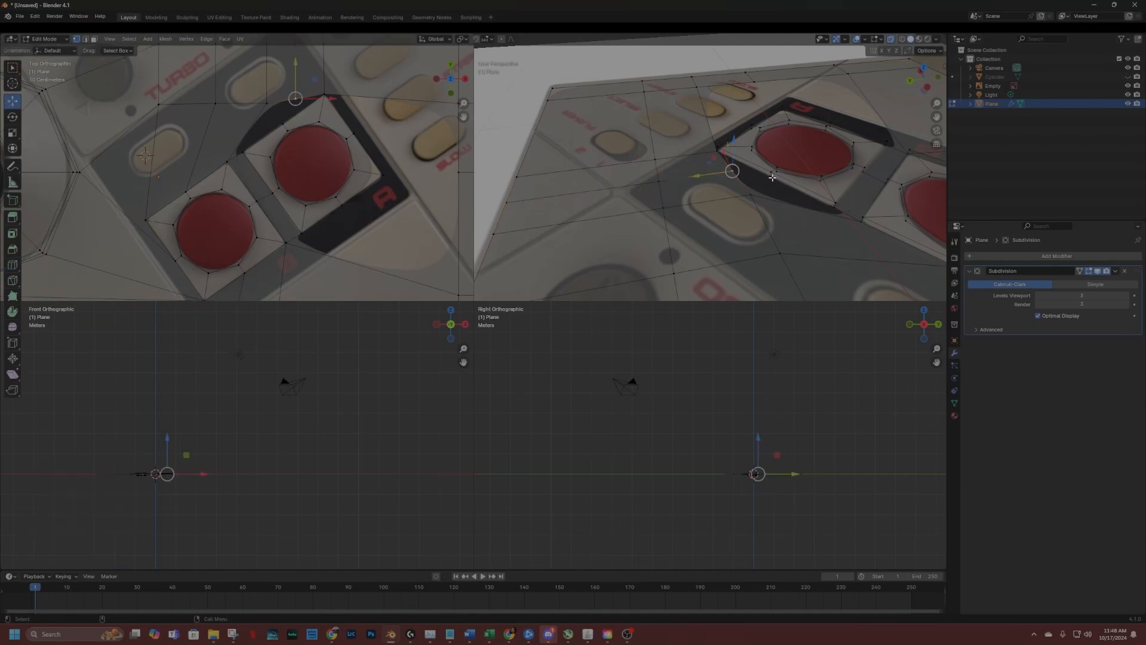
left_click(770, 175, "shift")
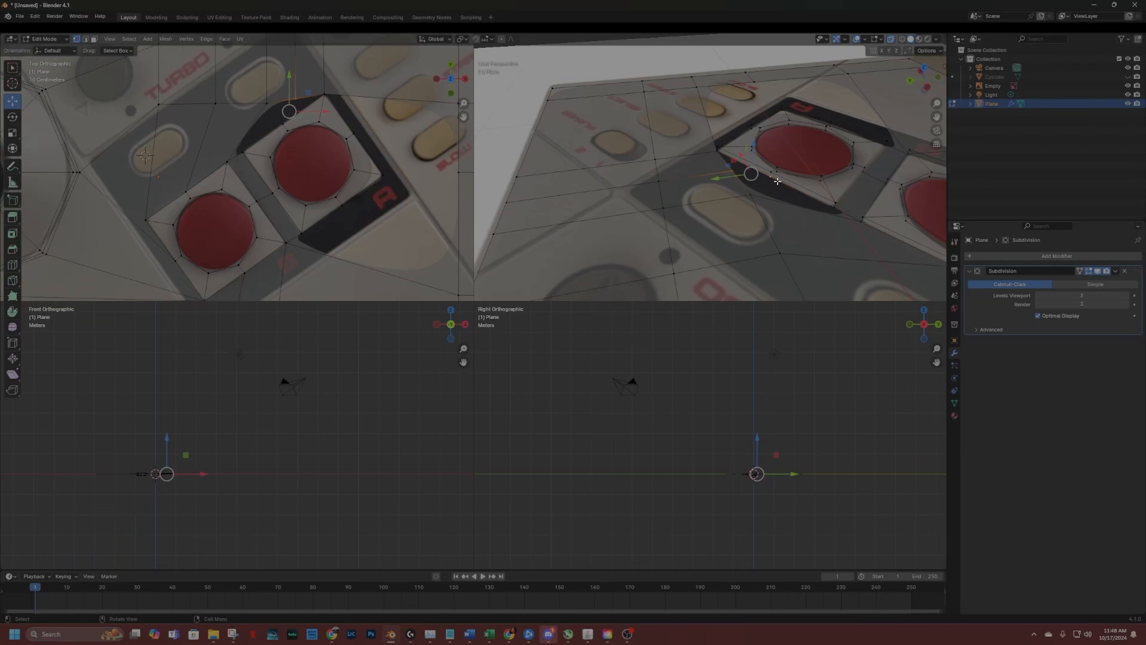
key("m")
left_click(776, 181)
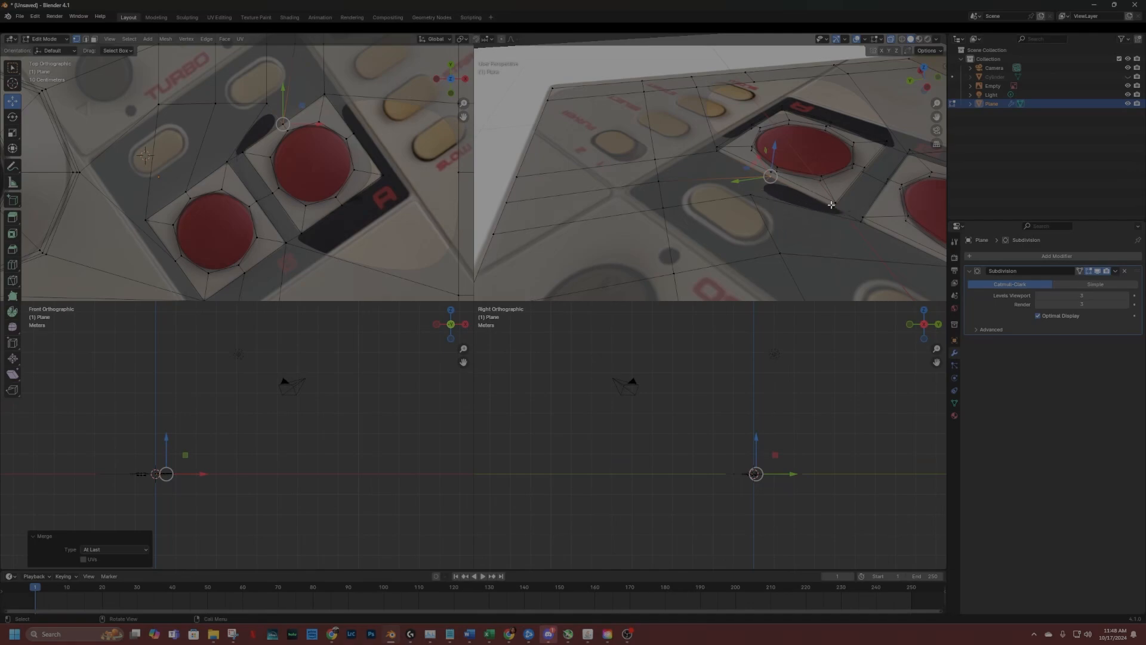
Fill a face between the upper plate's upper-left side, the lower plate's top corner and the adjacent panel vertex.
left_click(861, 220, "shift")
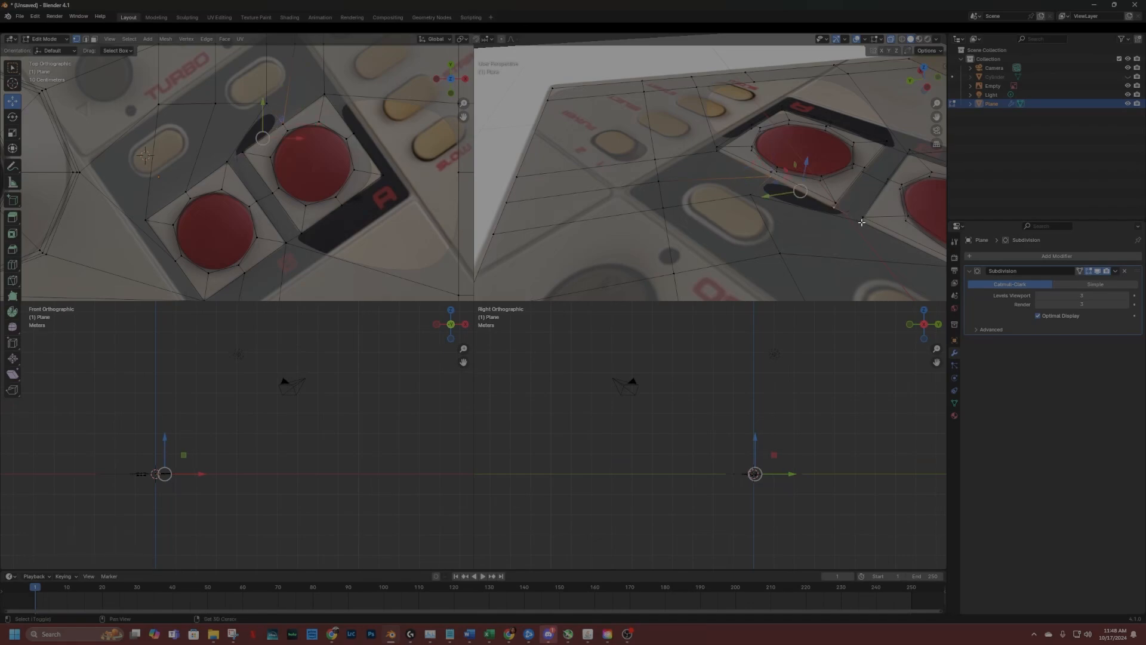
left_click(864, 222, "shift")
left_click(754, 196, "shift")
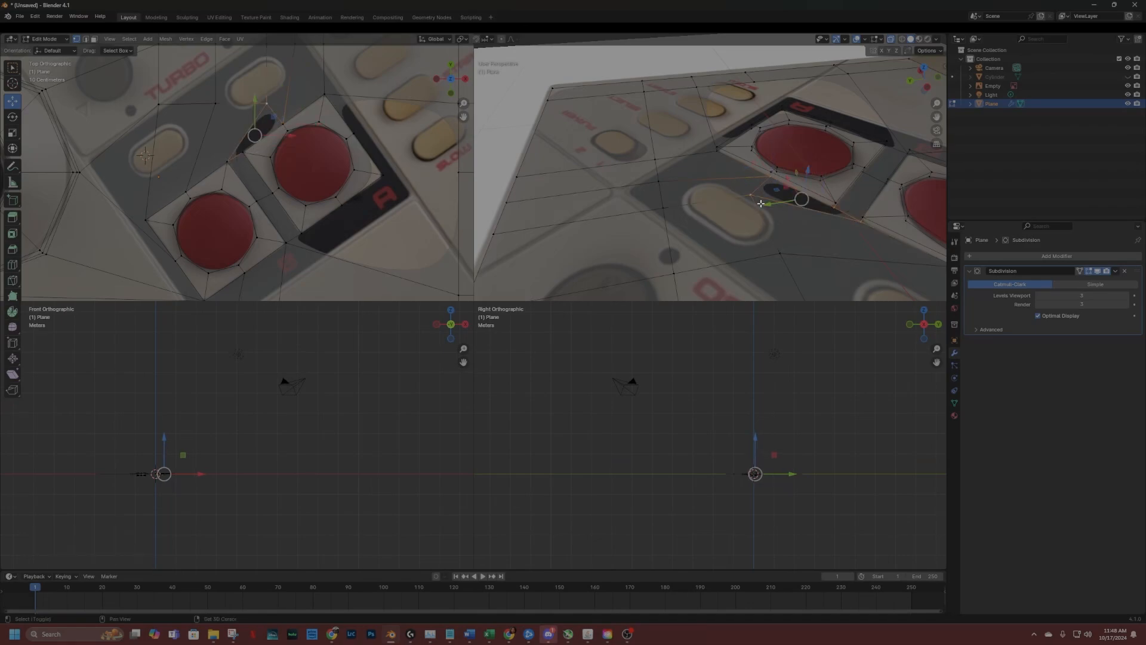
key("f")
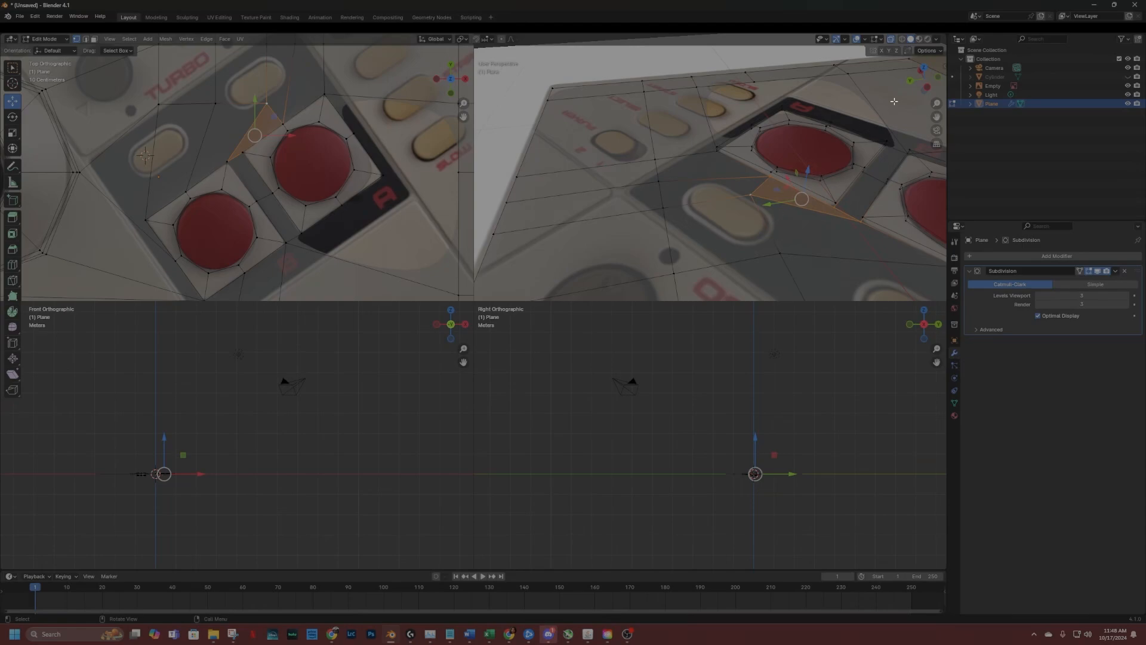
Examine the panel topology around the upper button plate's upper-left side from several angles.
mouse_move(928, 89)
left_mouse_down()
mouse_move(773, 104)
mouse_move(918, 97)
left_mouse_up()
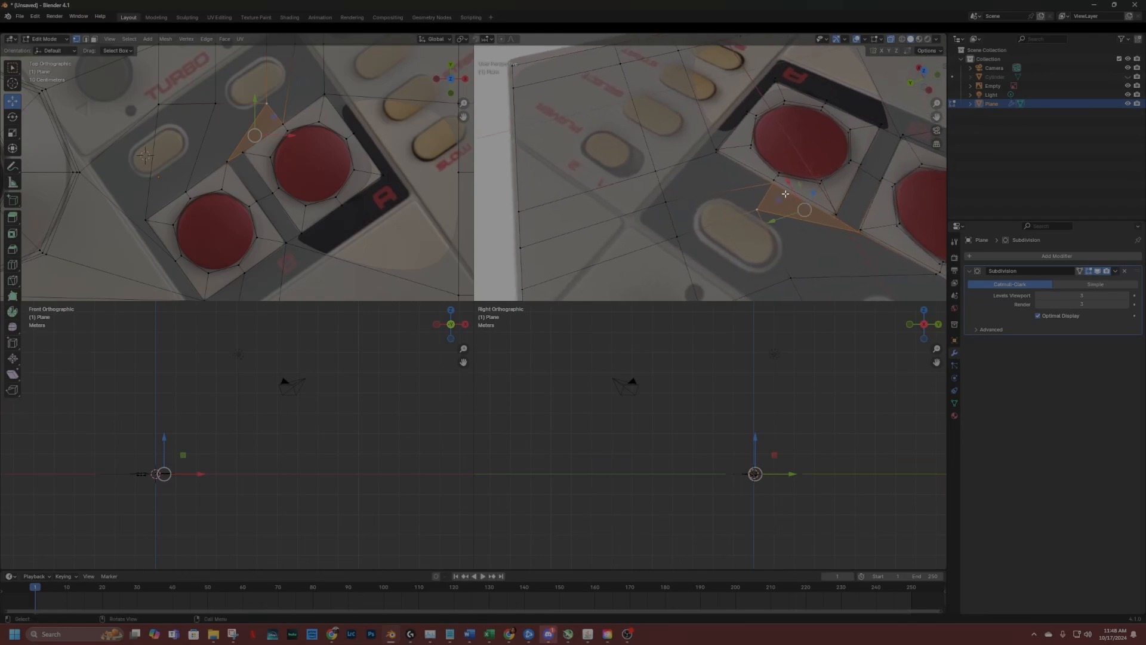
left_click(821, 205)
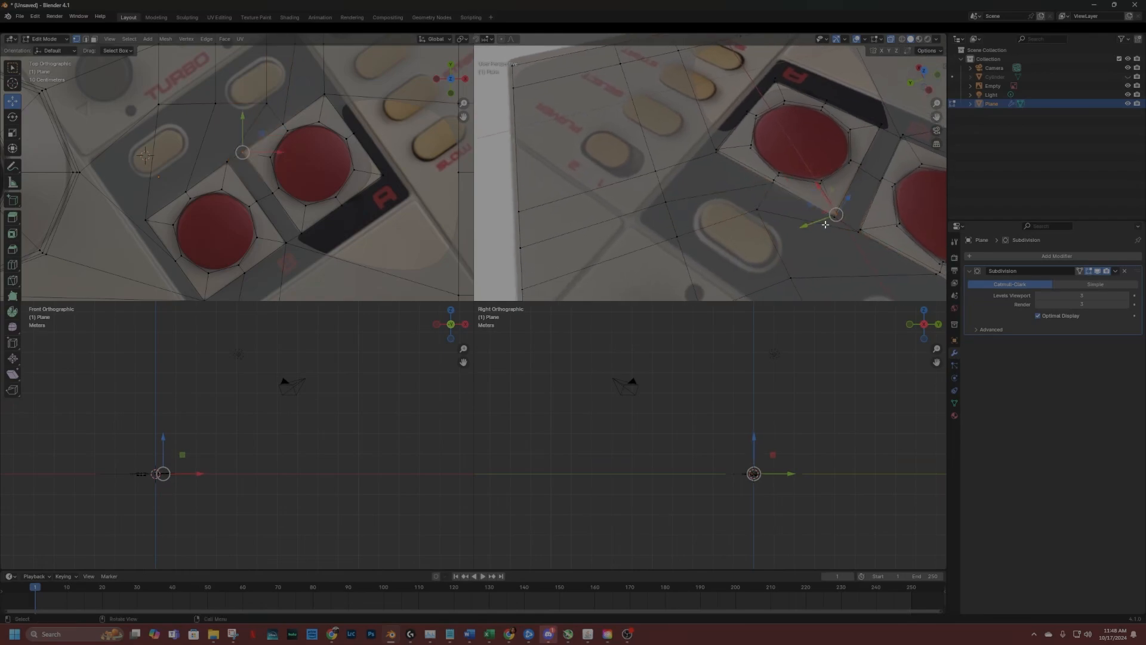
left_click(832, 217)
left_click(85, 39)
left_click(800, 199)
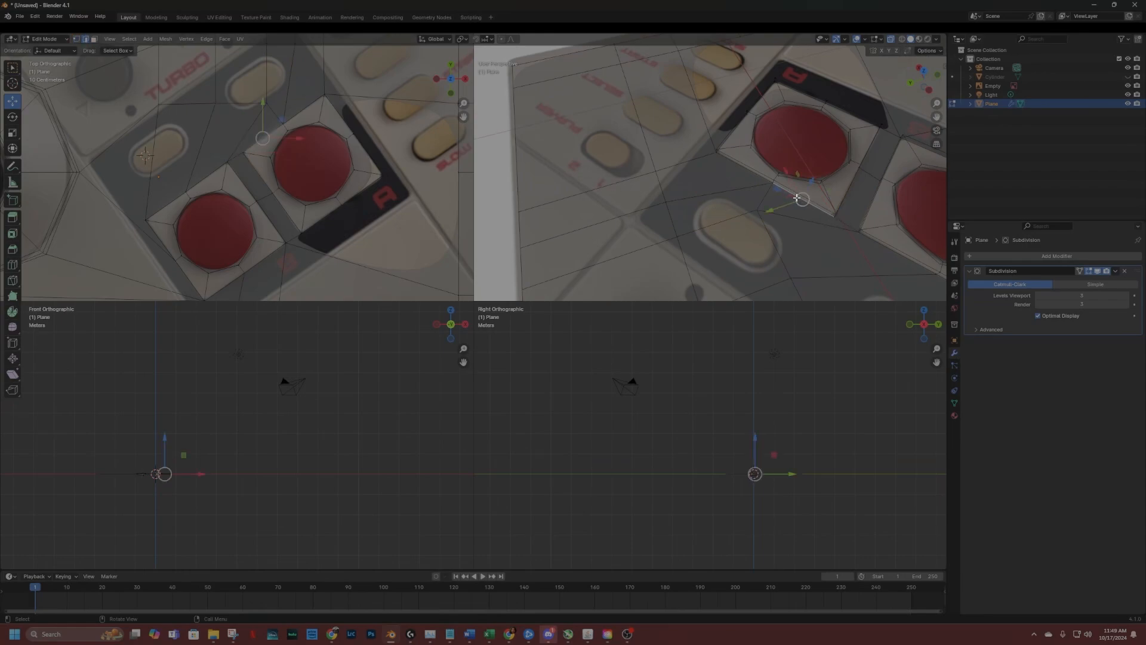
left_click_drag(910, 84, 850, 99)
middle_click_drag(710, 173, 785, 154)
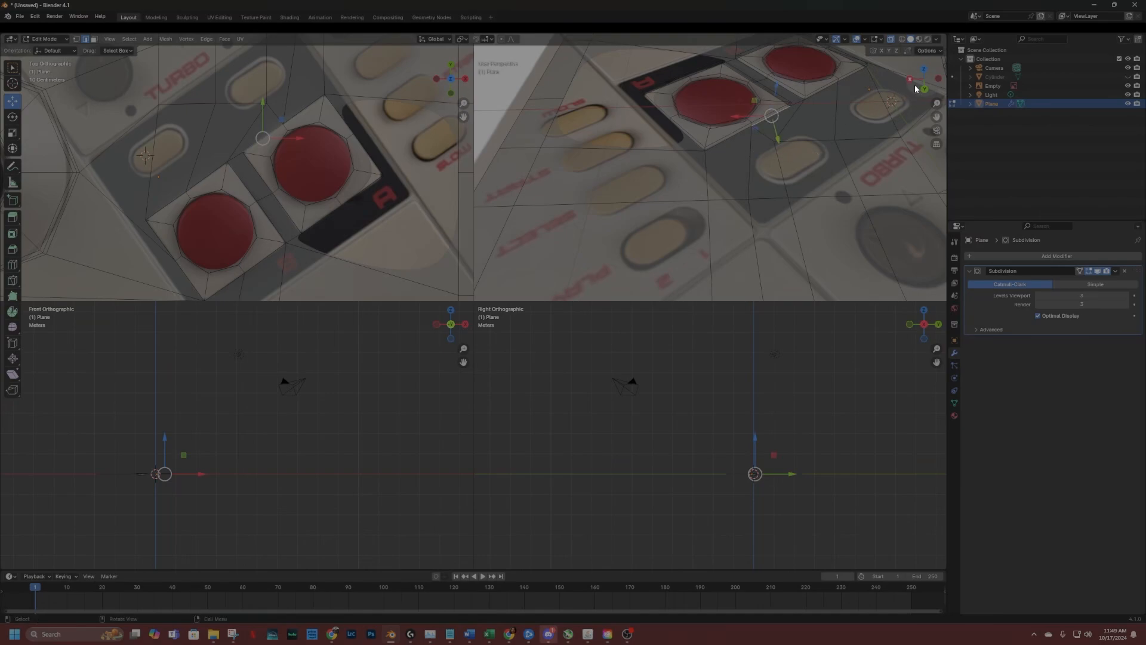
left_click_drag(914, 84, 1009, 61)
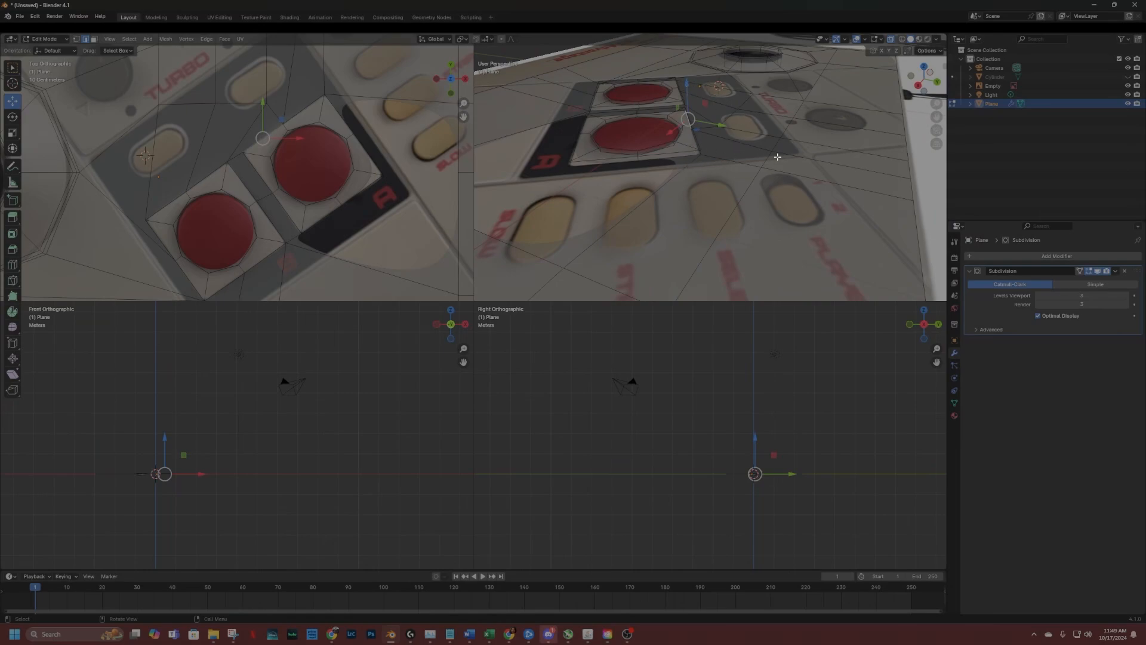
left_click_drag(921, 91, 941, 138)
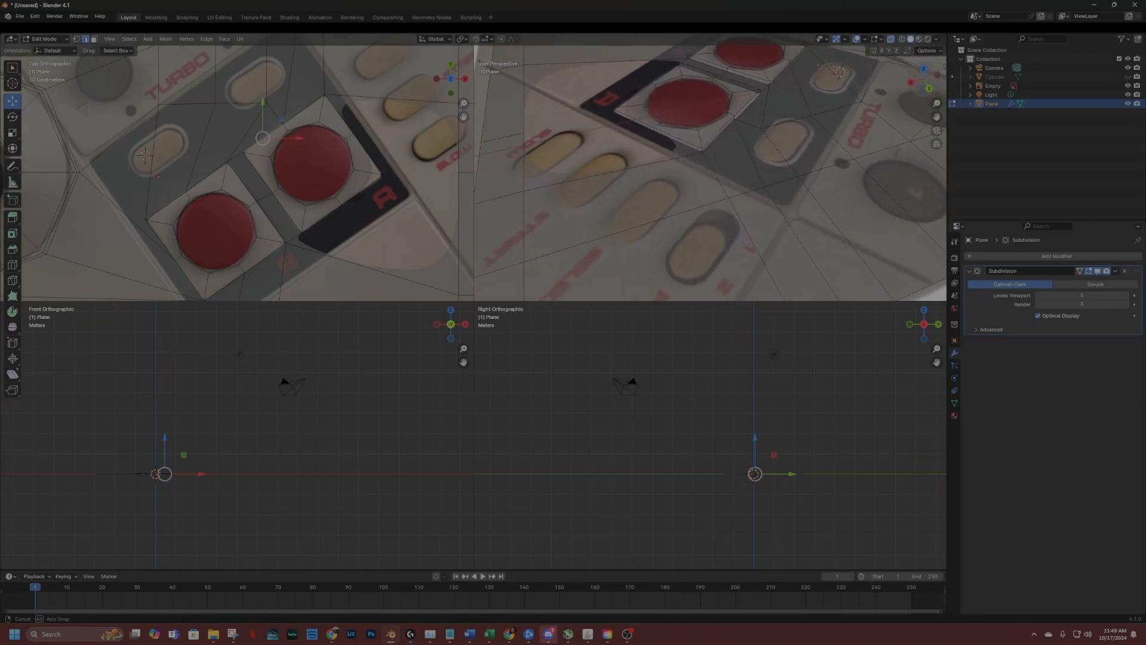
middle_click_drag(941, 139, 878, 111)
Move the two panel vertices outside the upper plate's upper-left side along negative X, by about 0.05 m and 0.06 m.
left_click(77, 39)
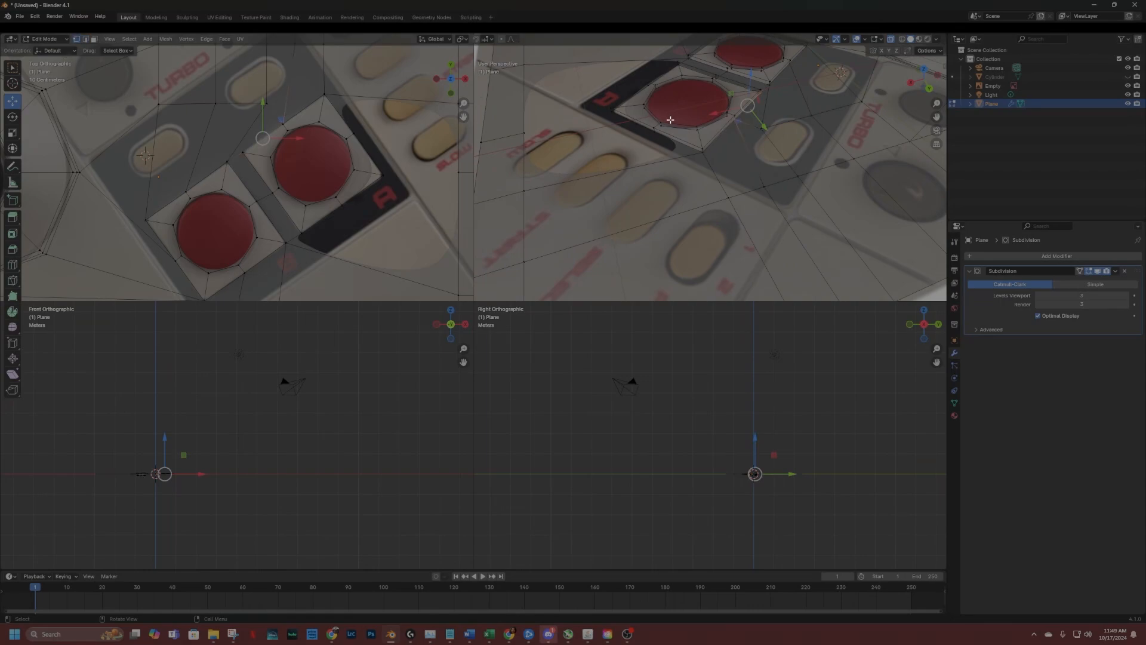
left_click(760, 131)
left_click_drag(739, 135, 756, 134)
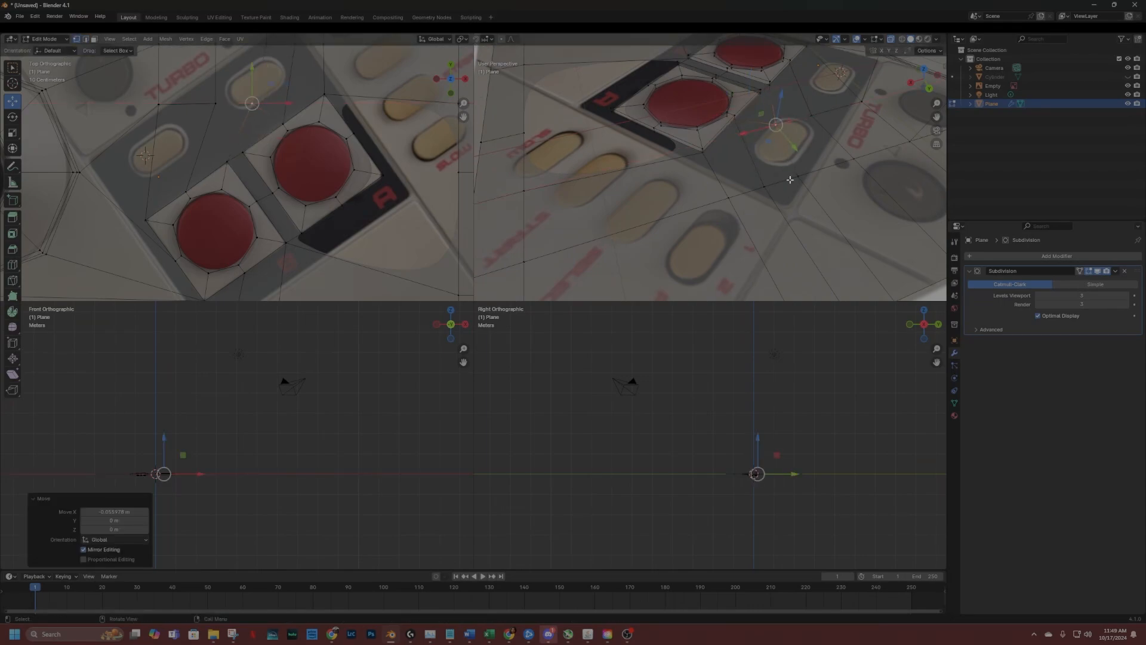
left_click(789, 180)
left_click_drag(782, 181, 801, 178)
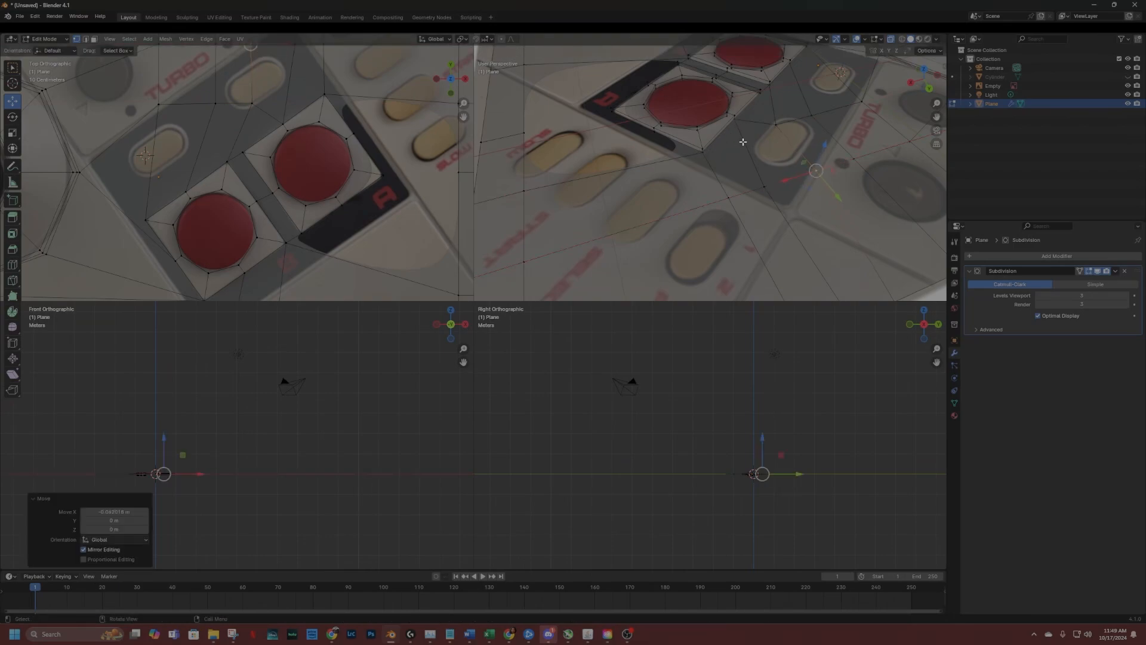
Dissolve the short panel edge running outward from the middle vertex of the upper plate's upper-left side.
left_click(702, 153)
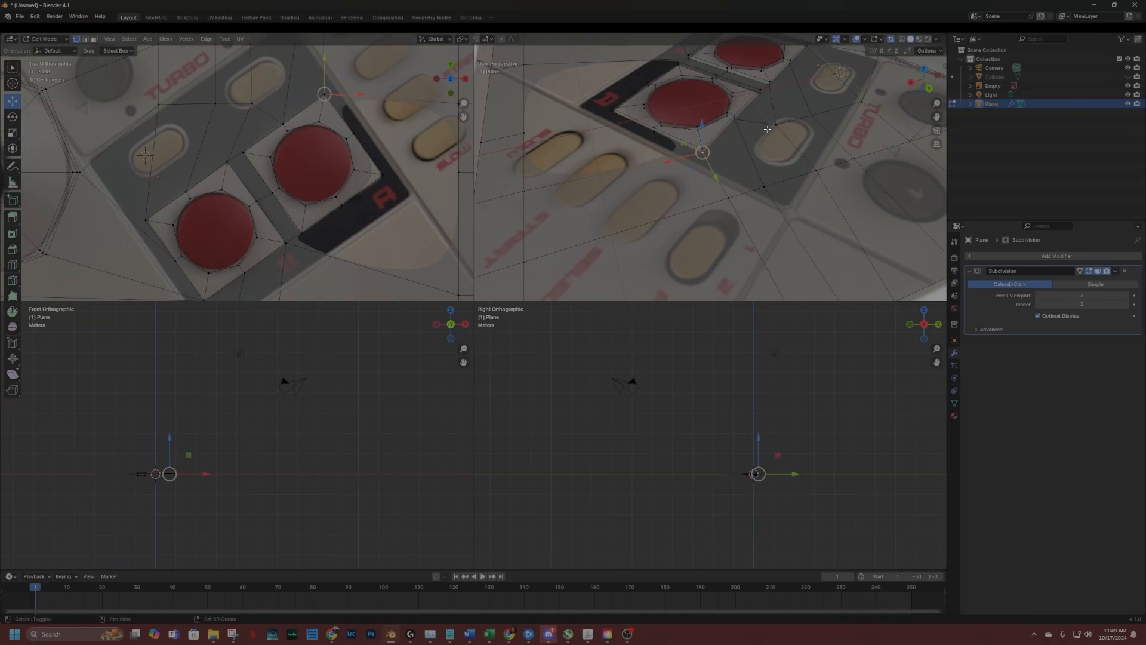
left_click(774, 125, "shift")
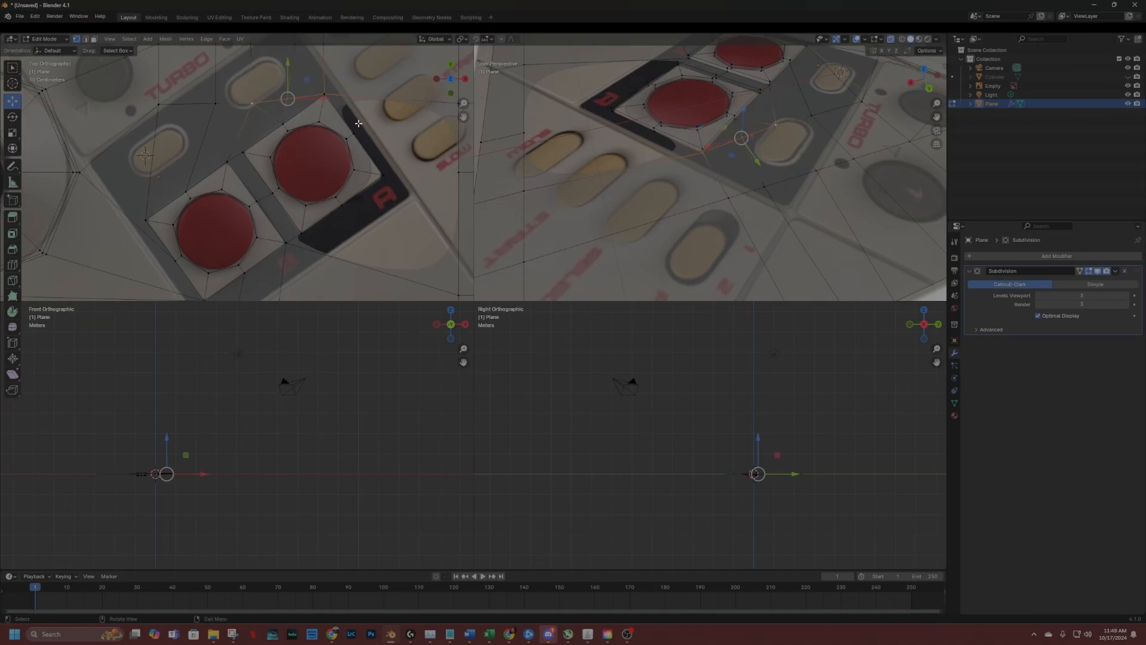
left_click(85, 38)
left_click(733, 142)
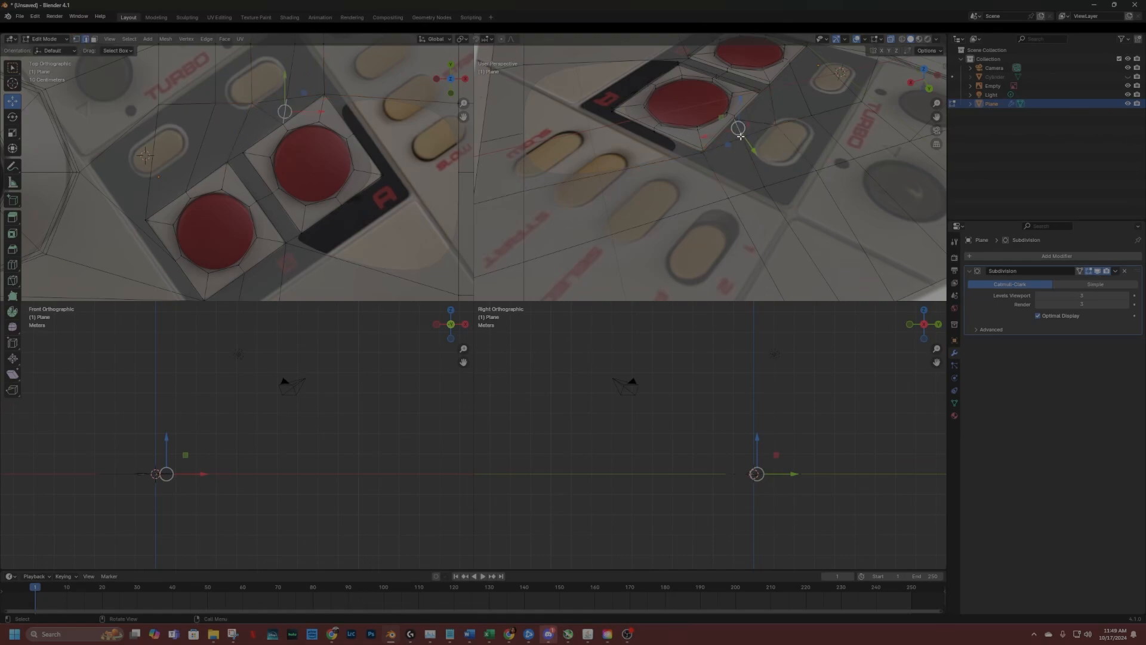
right_click(740, 136)
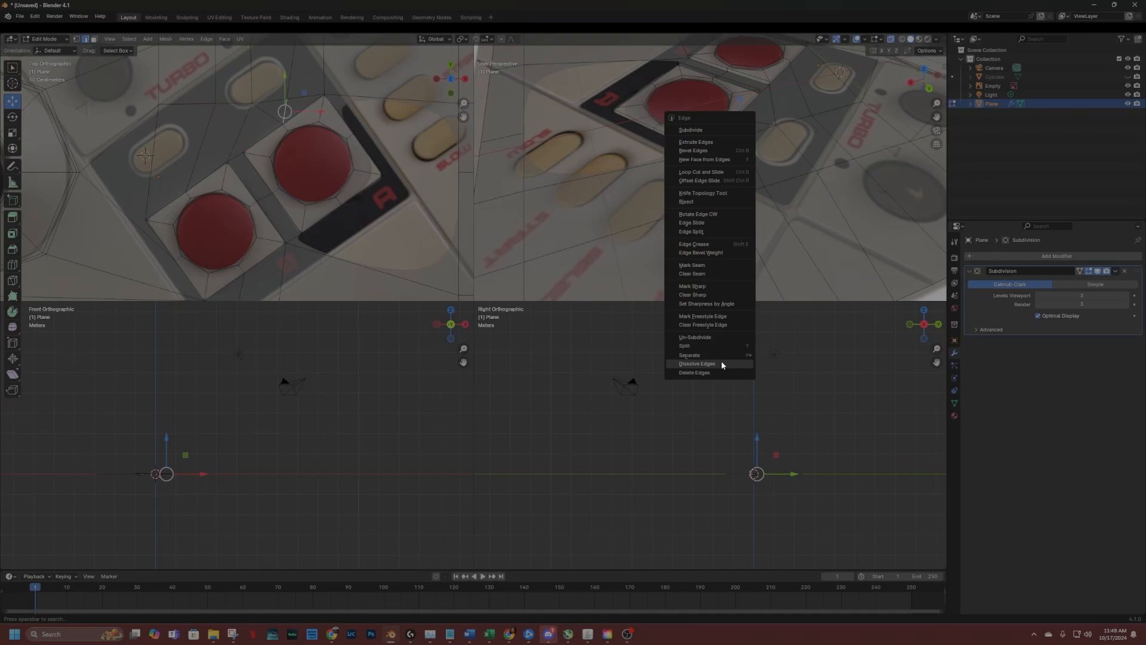
left_click(721, 364)
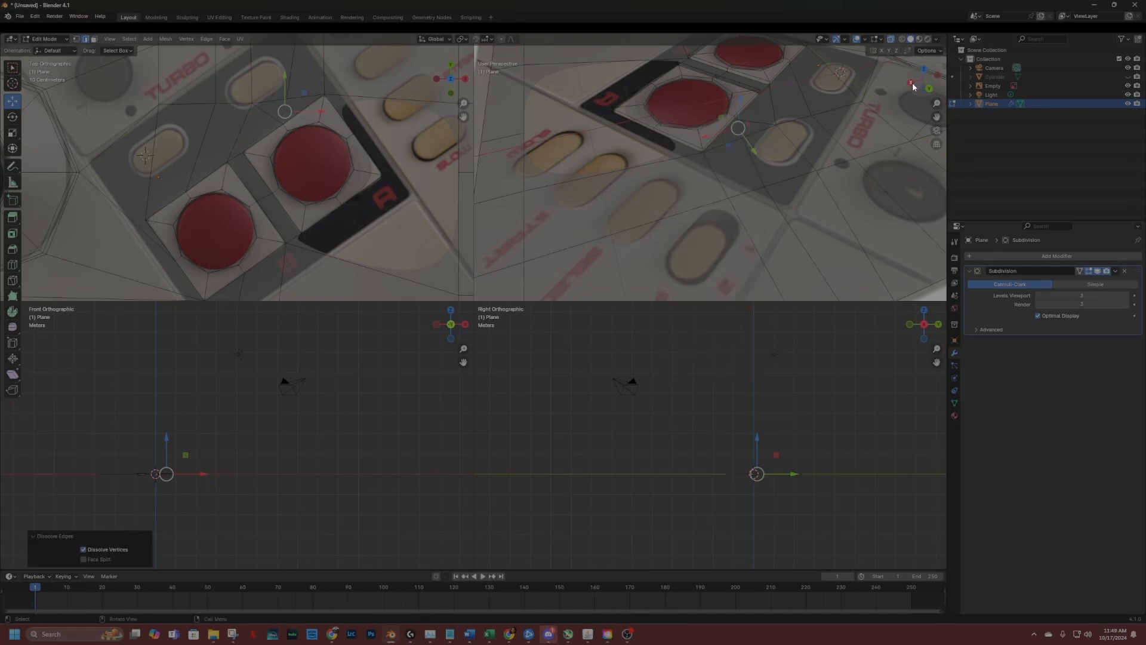
Examine the whole controller panel and the mesh around both button plates from several angles and distances.
left_click_drag(912, 87, 835, 80)
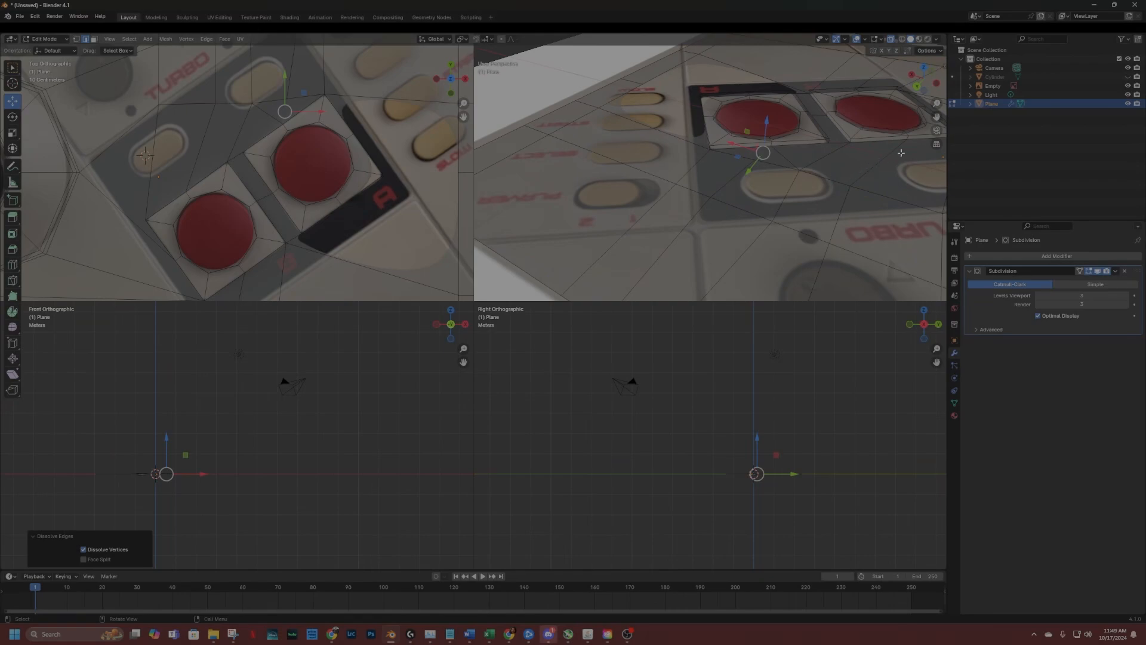
left_click_drag(920, 93, 749, 148)
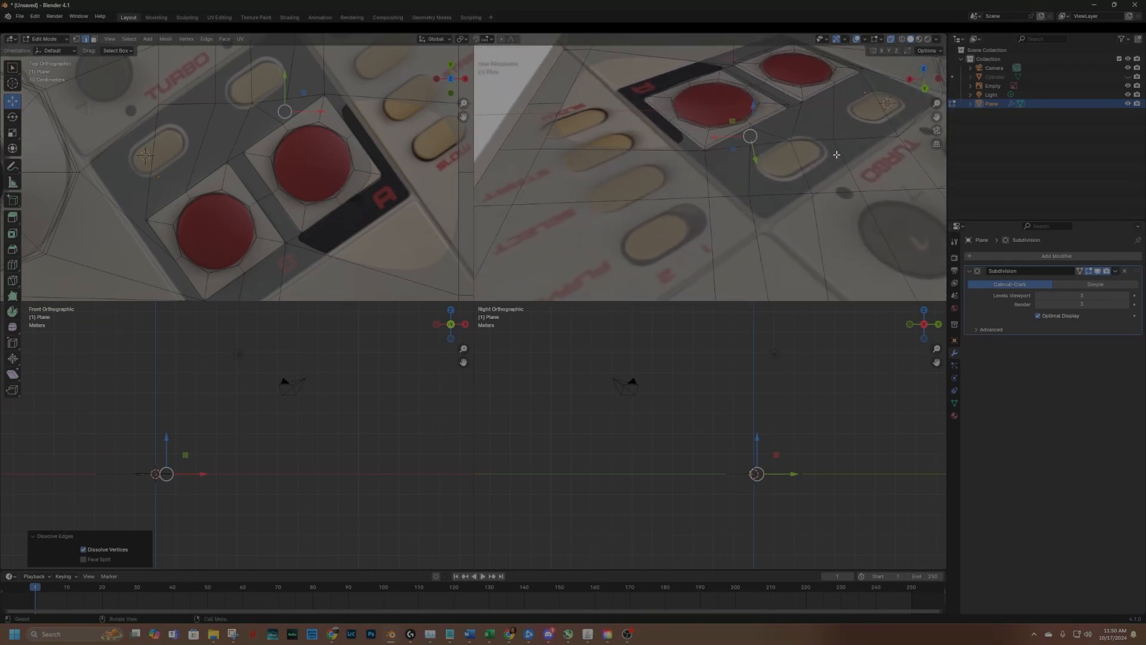
left_click_drag(910, 82, 746, 163)
scroll(746, 163, "up", 2)
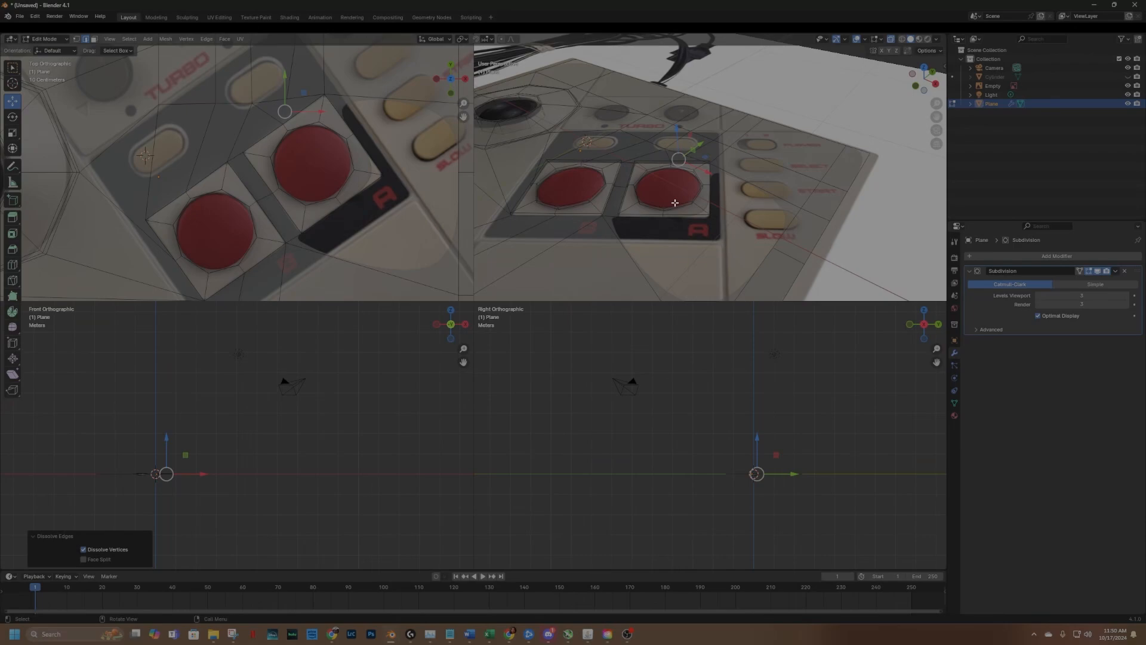
scroll(661, 242, "down", 3)
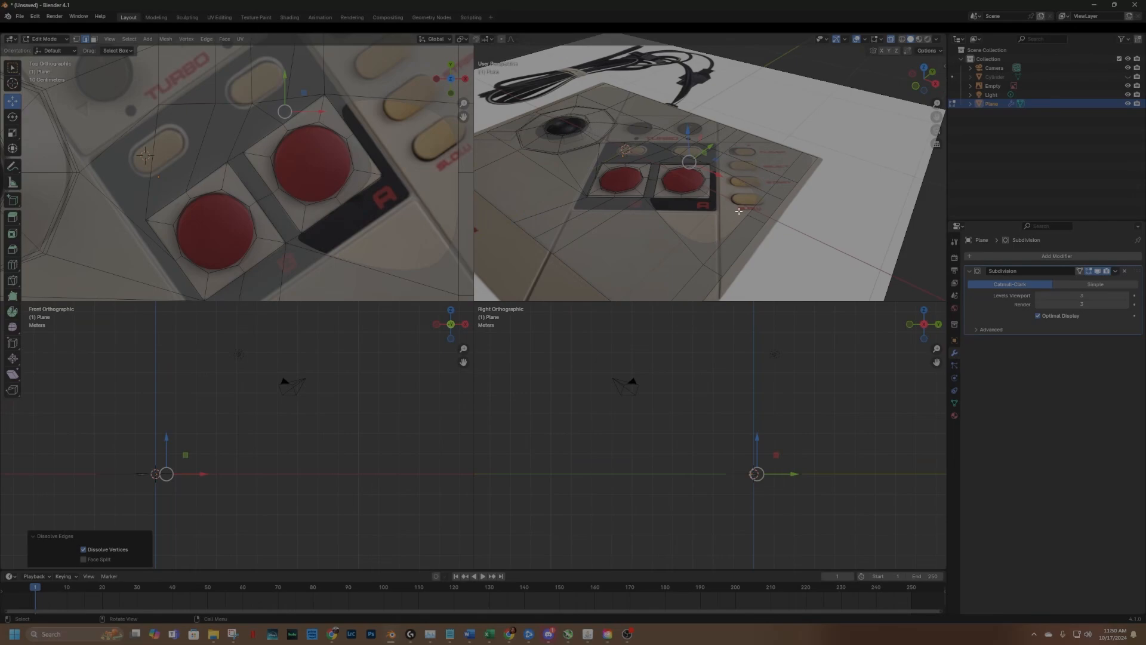
scroll(737, 211, "up", 2)
scroll(738, 211, "up", 2)
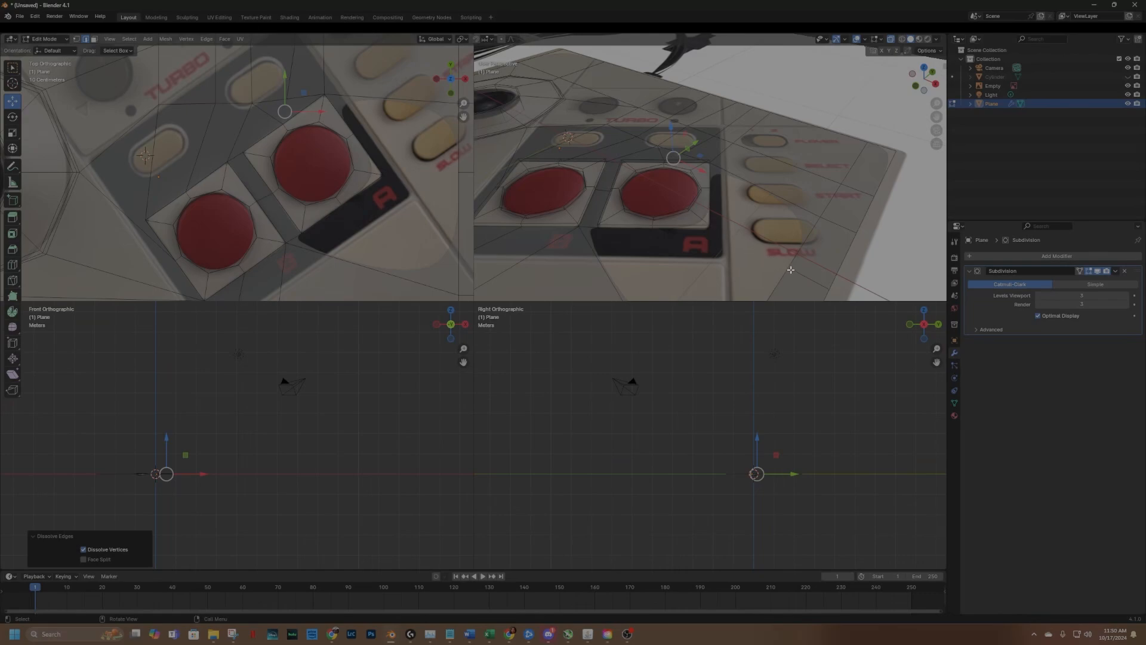
scroll(714, 231, "down", 2)
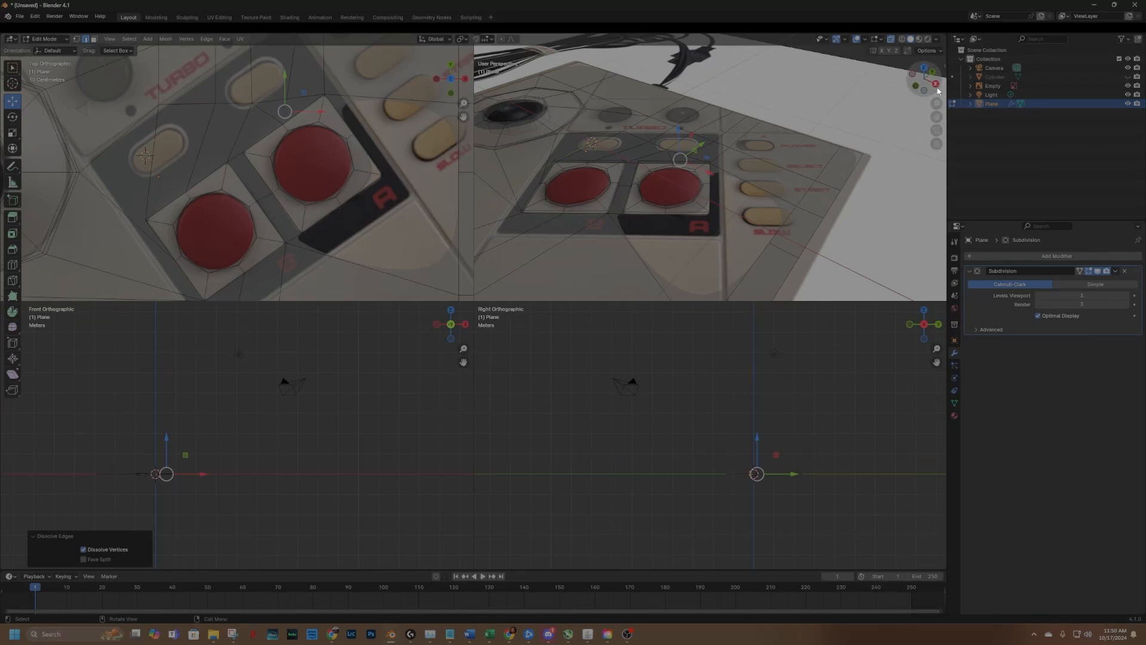
left_click_drag(924, 76, 737, 215)
scroll(724, 212, "up", 1)
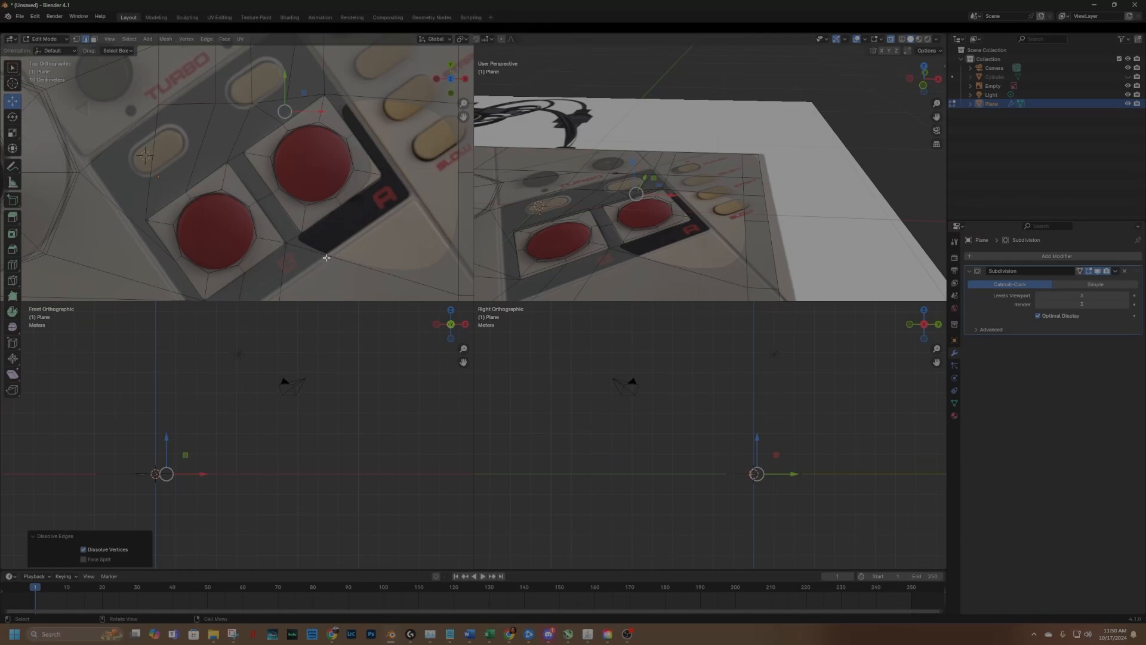
Add a single loop cut across the narrow strip at the panel's right border, level with the area below the A label.
left_click(12, 265)
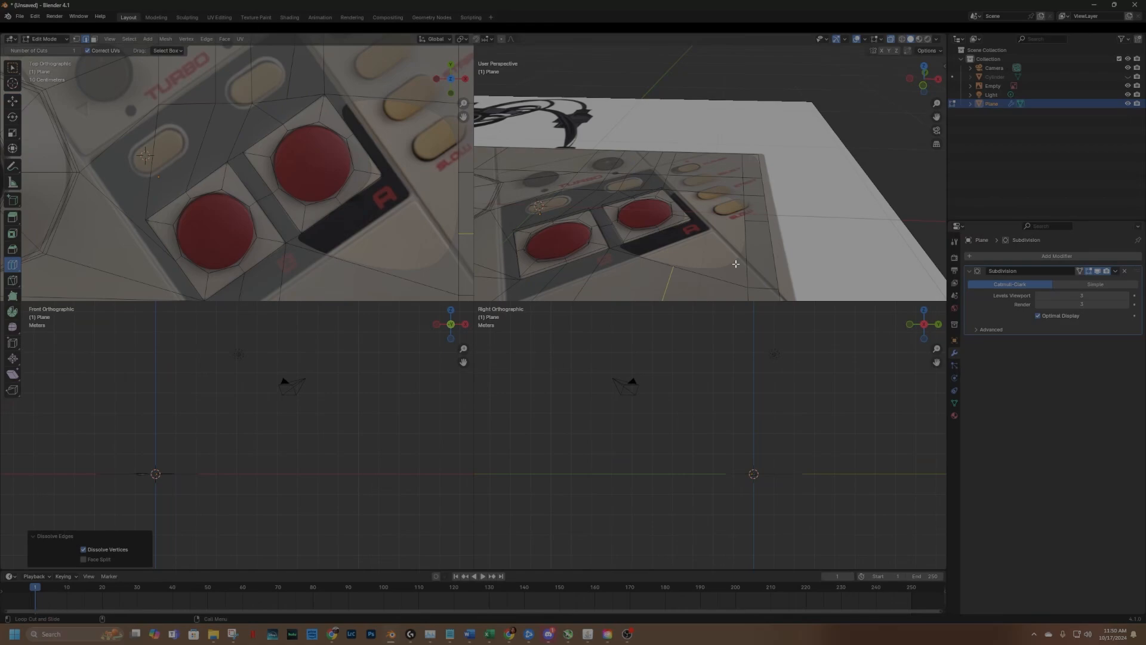
left_click_drag(764, 259, 766, 274)
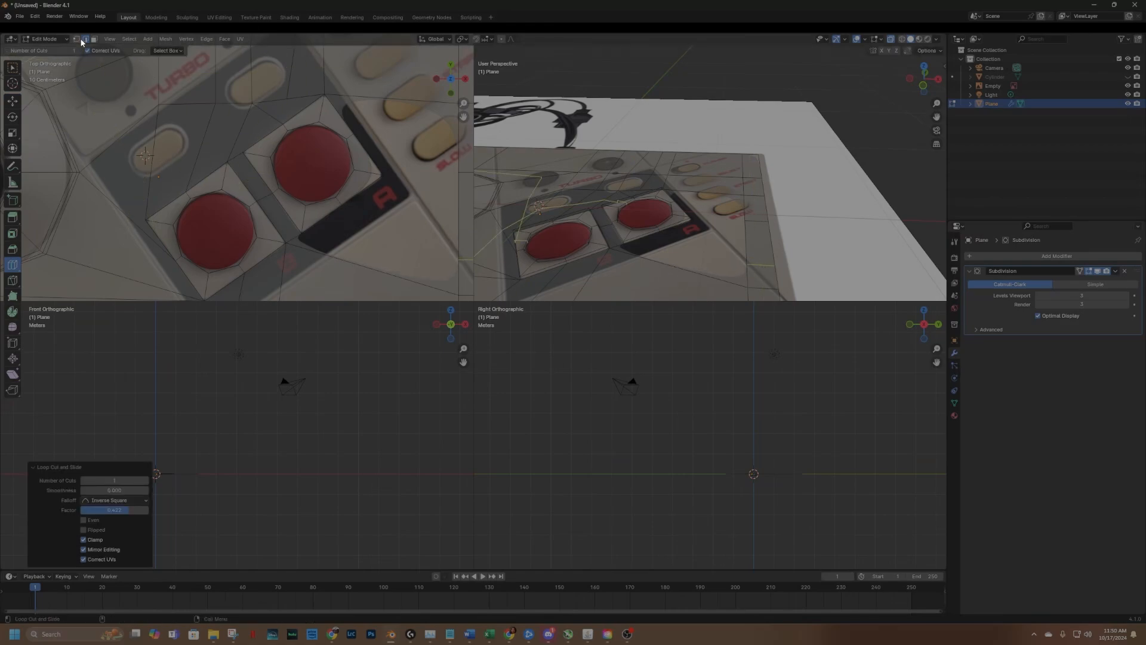
left_click(12, 101)
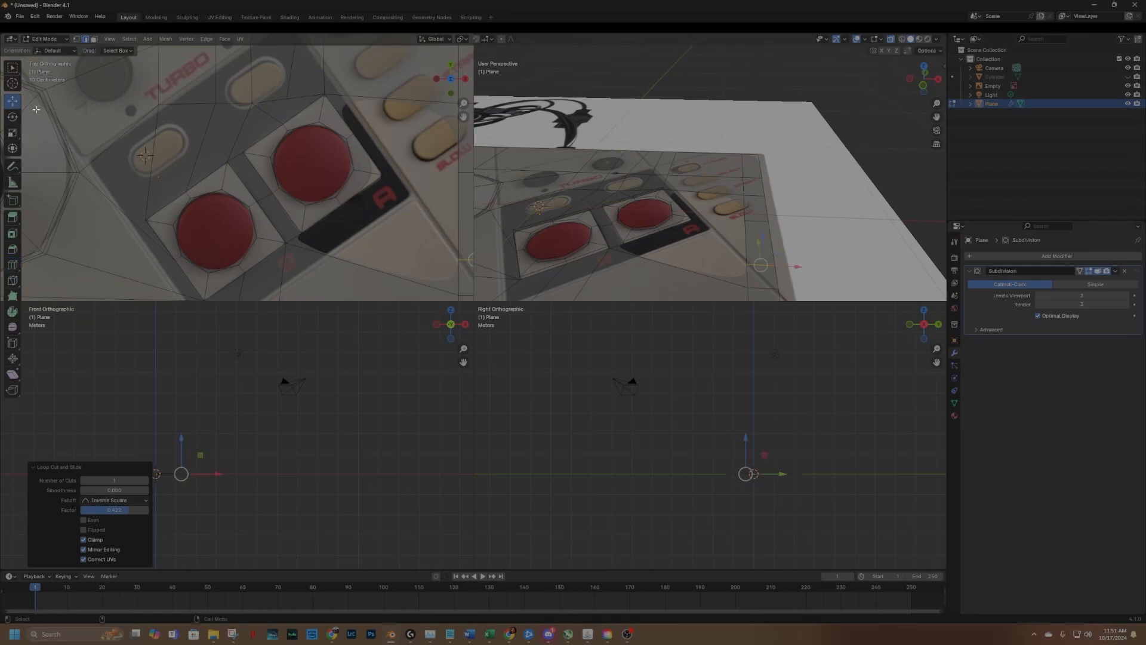
Extrude the upper plate's lower-right side edges in place, with no offset.
left_click(647, 237)
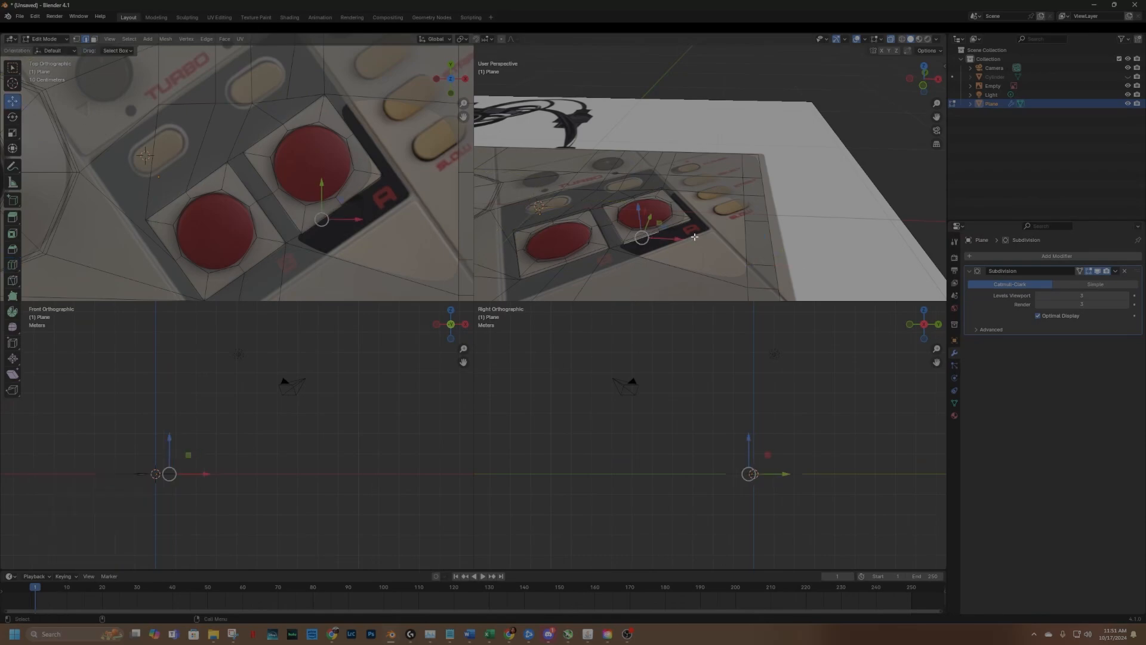
left_click_drag(684, 224, 692, 231)
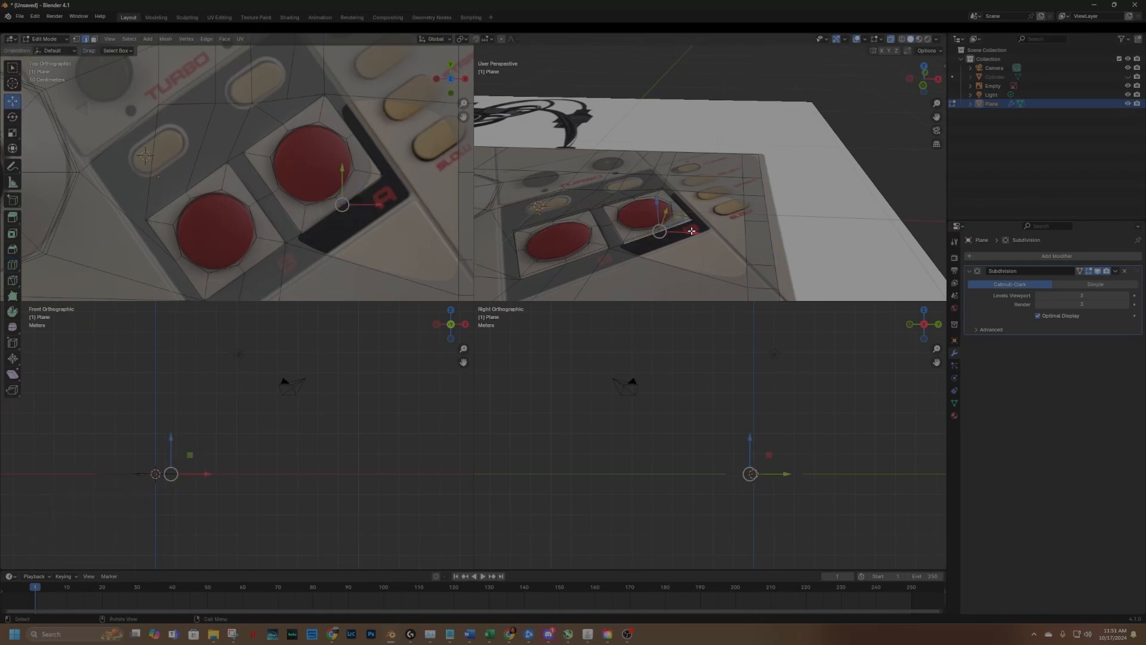
key("e")
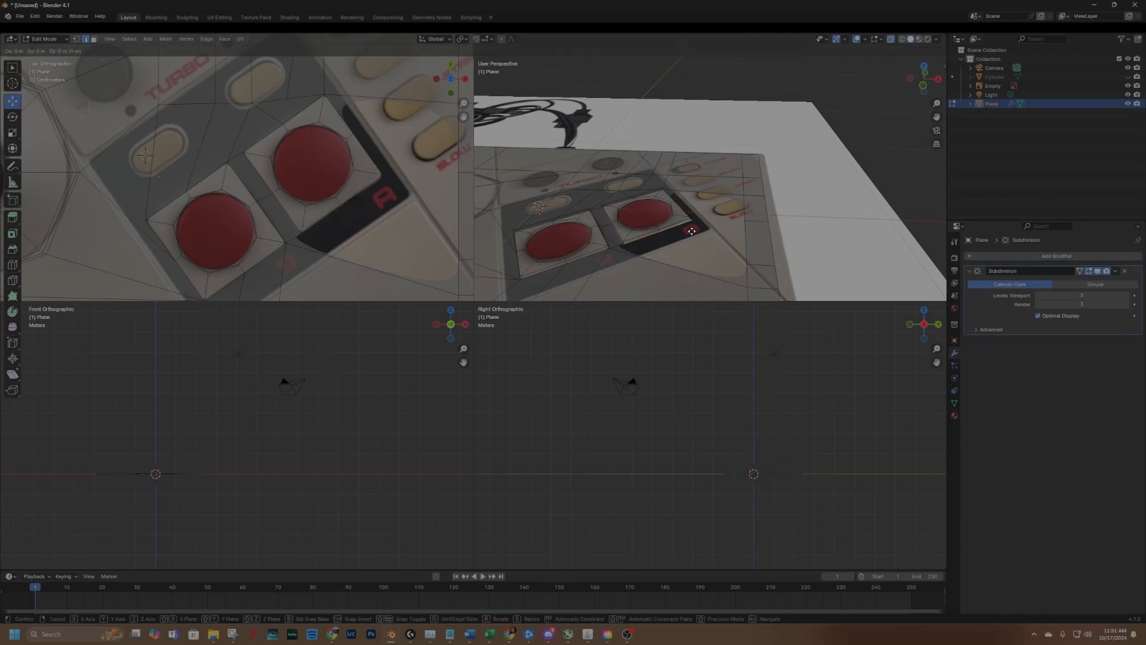
key("Escape")
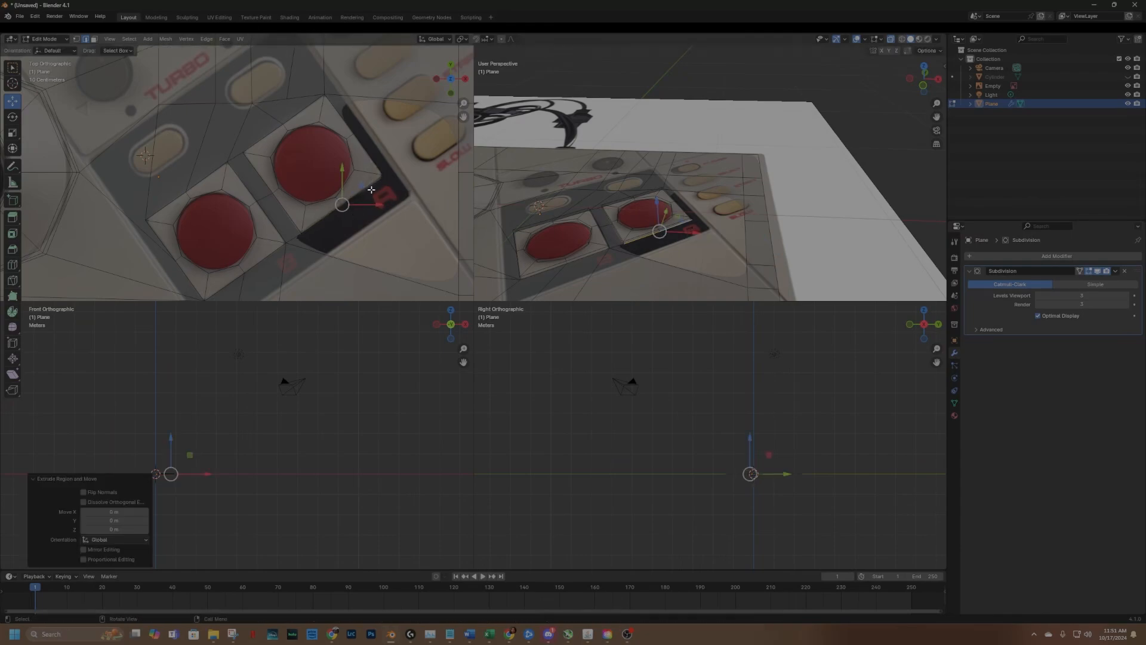
key("g")
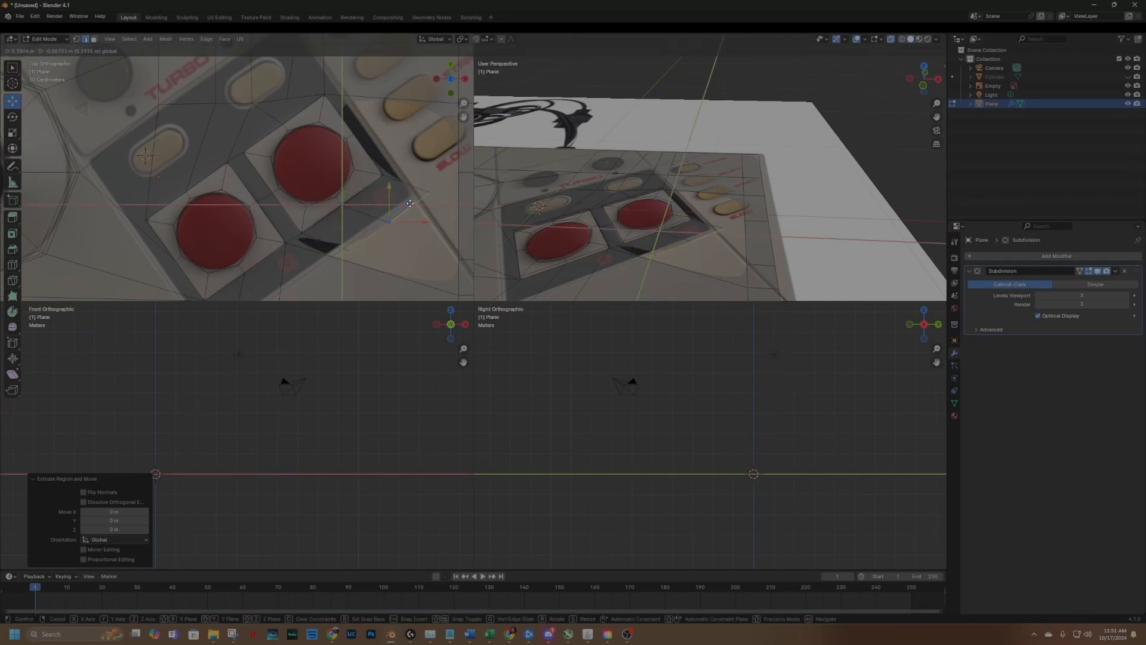
left_click(410, 203)
left_click_drag(694, 213, 694, 192)
key("ctrl+z")
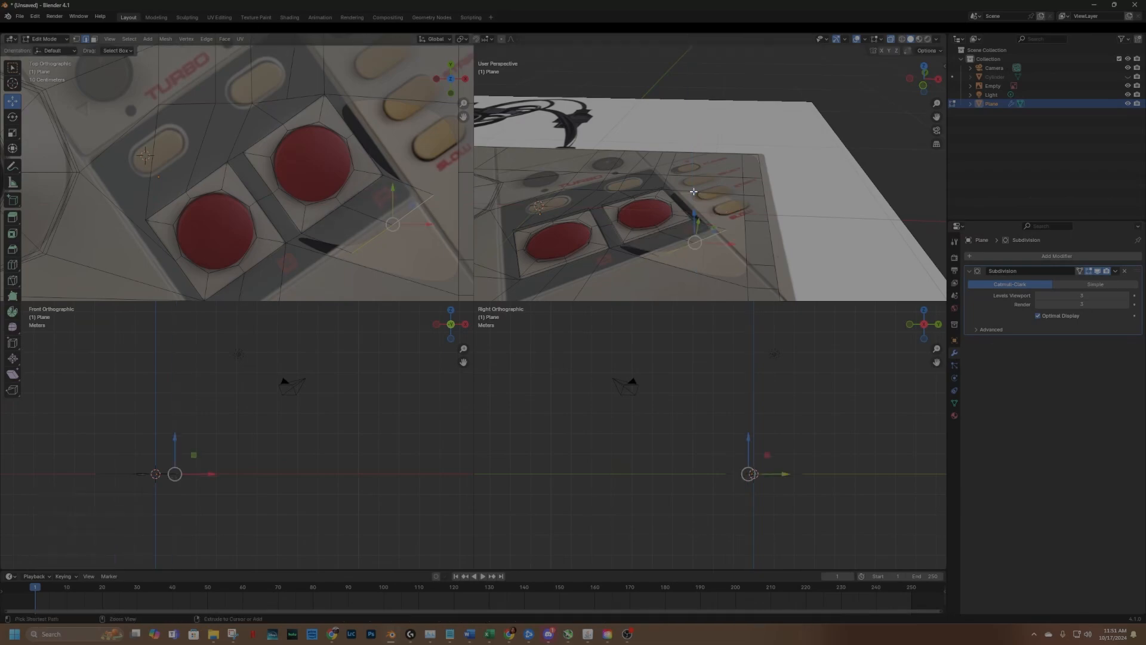
key("ctrl+z")
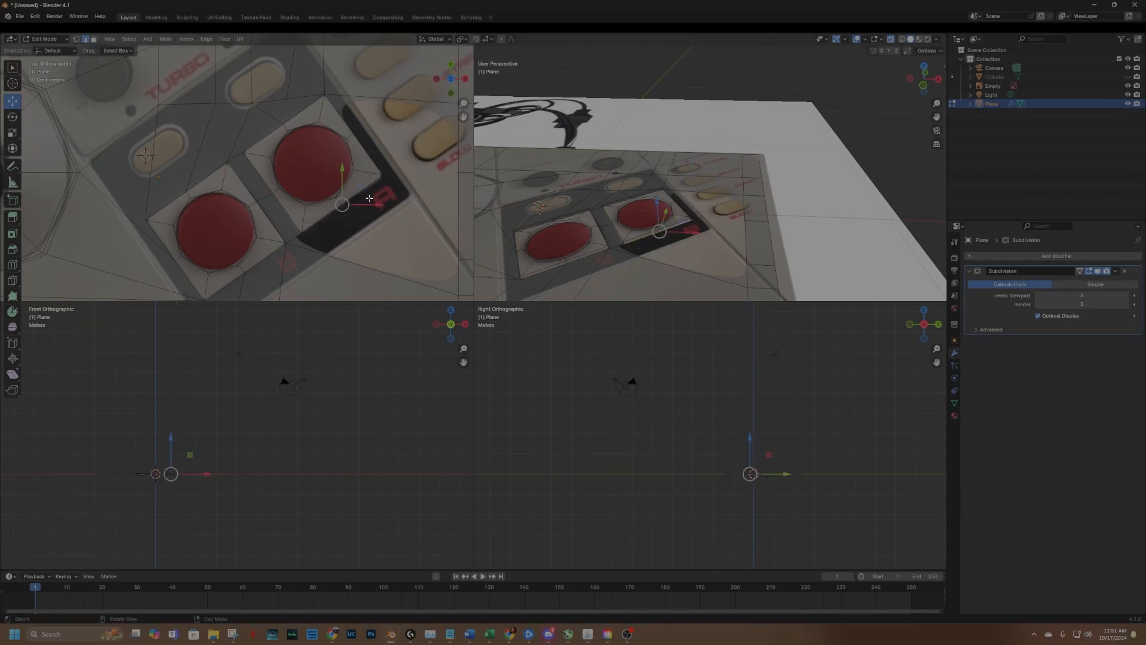
Move the extruded edges within the XY plane by about 0.6 m in X and -0.1 m in Y, and switch to vertex selection.
key("g")
key("shift+z")
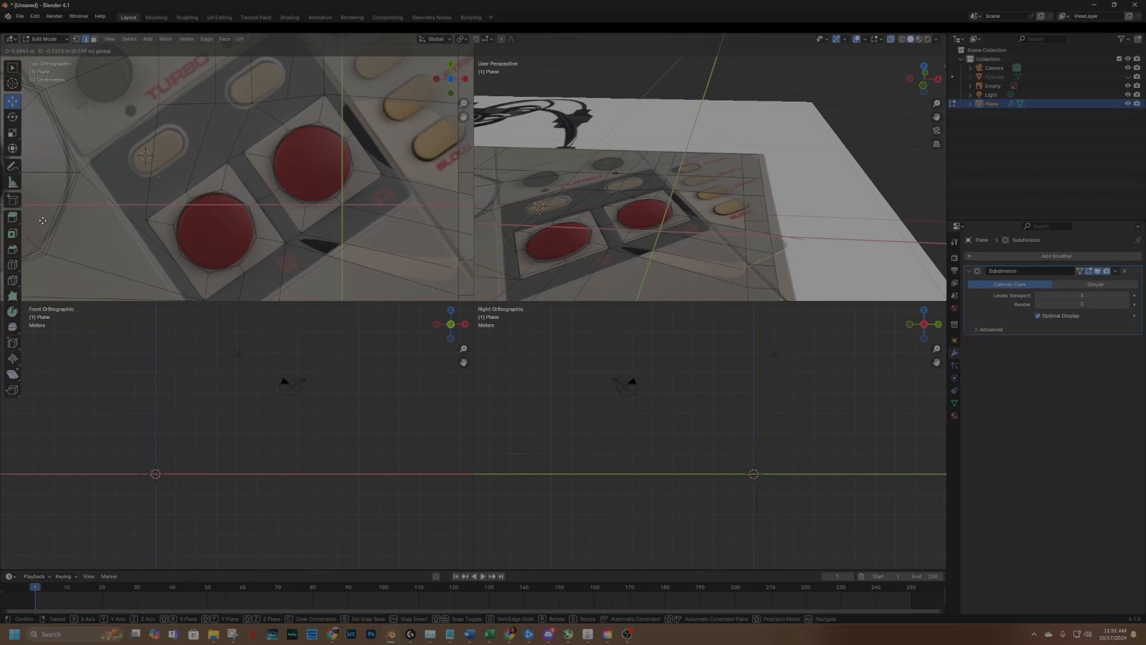
left_click(69, 231)
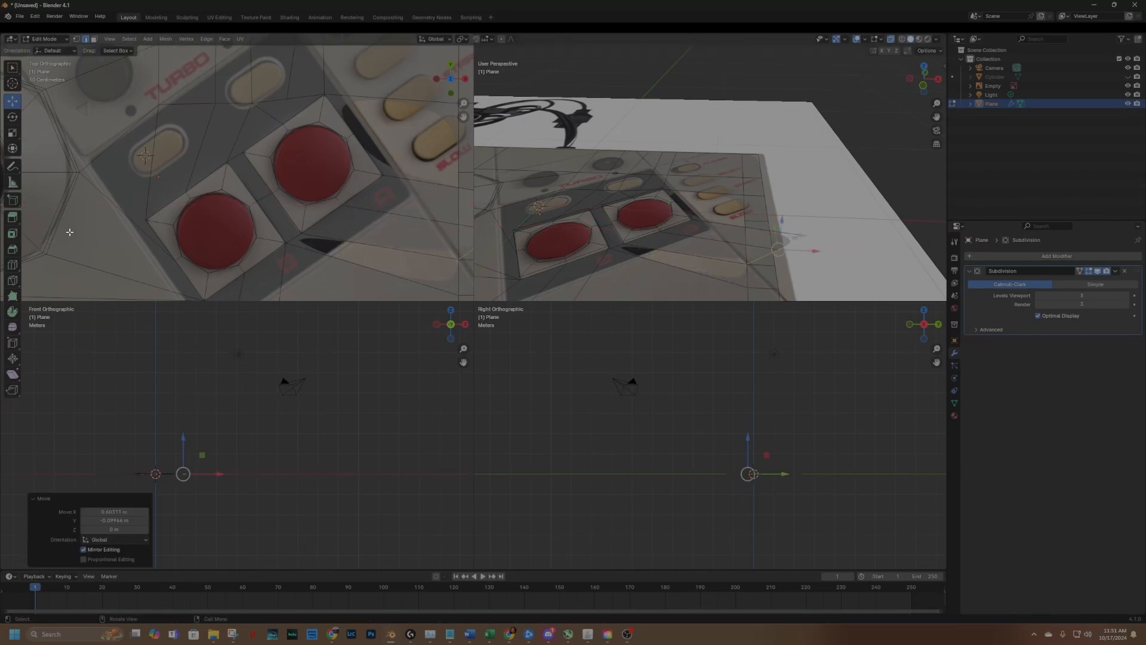
left_click_drag(463, 116, 357, 102)
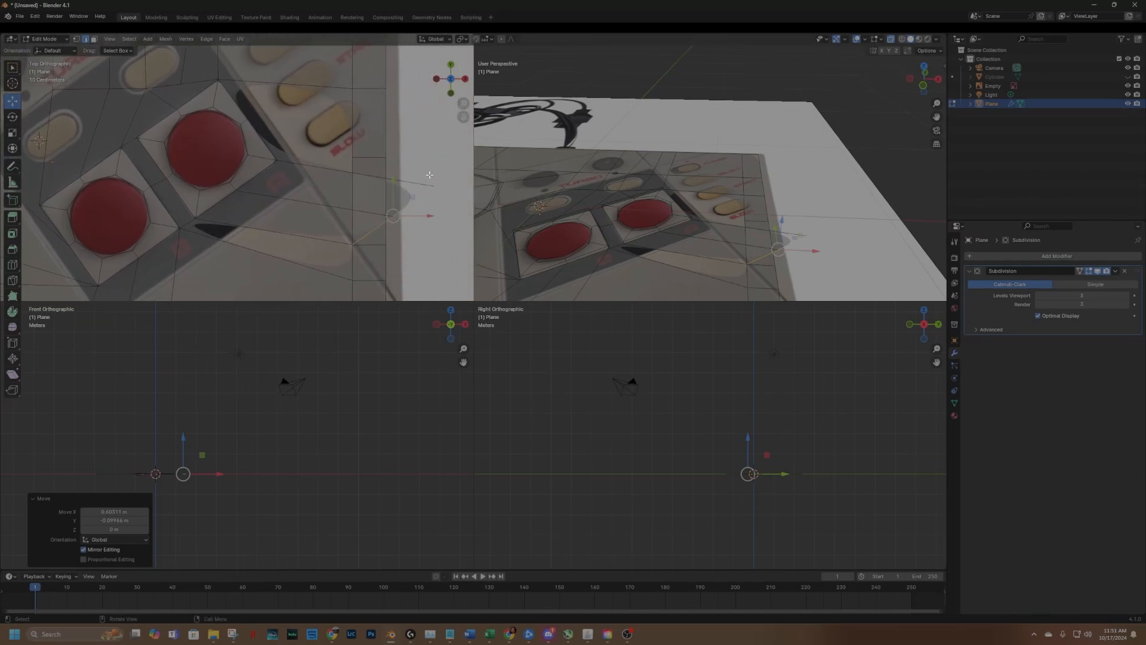
left_click(76, 39)
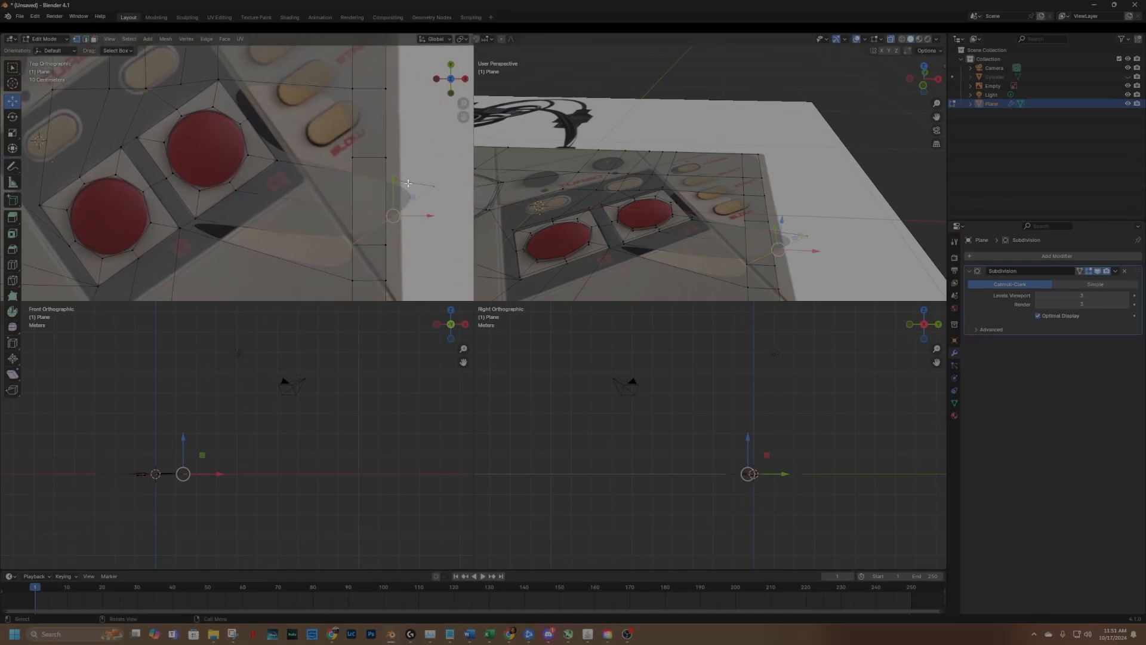
Move the upper extruded vertex to the border strip's inner corner below the SLOW label and merge the two vertices at the last one.
key("g")
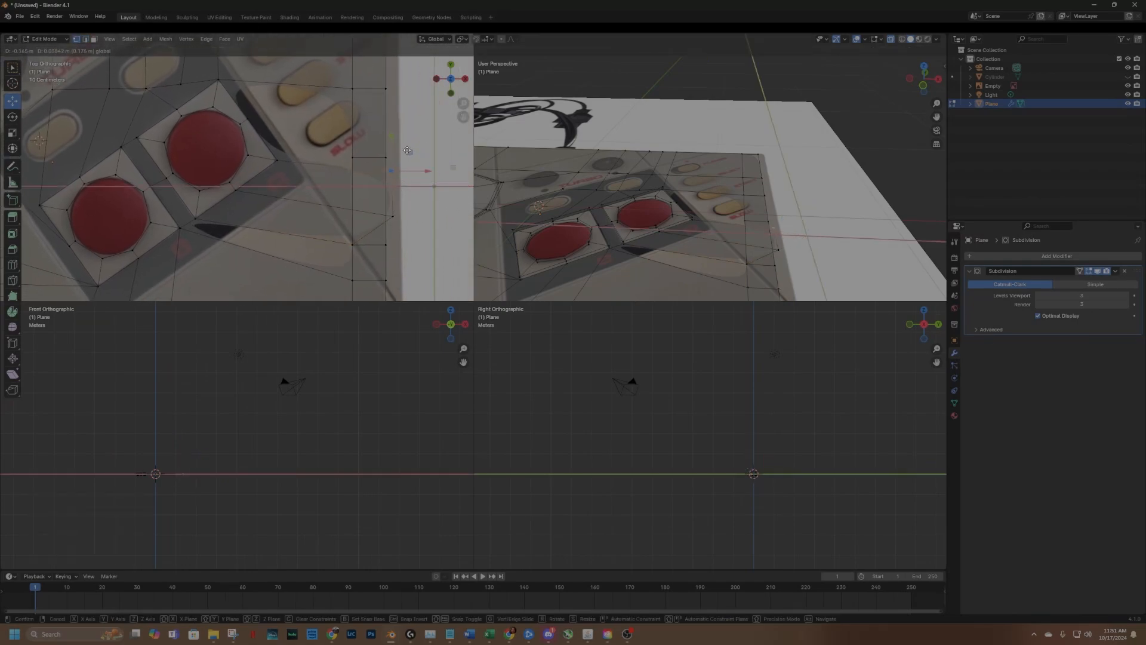
left_click(374, 140)
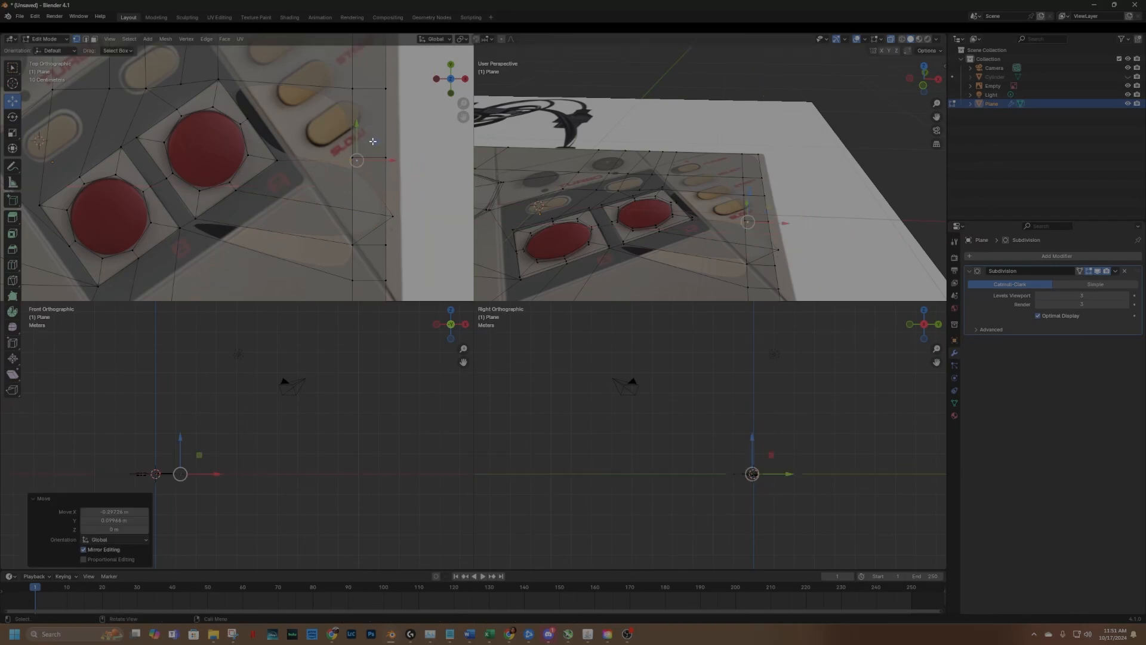
left_click_drag(341, 146, 368, 172)
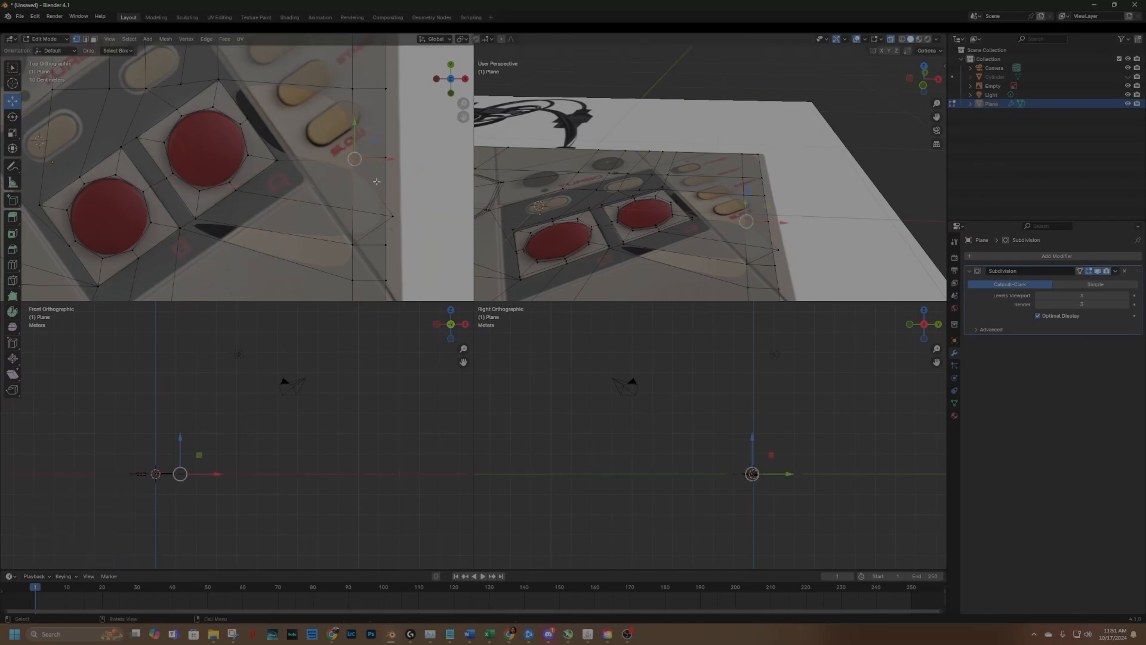
left_click(360, 163)
left_click(353, 156, "shift")
key("m")
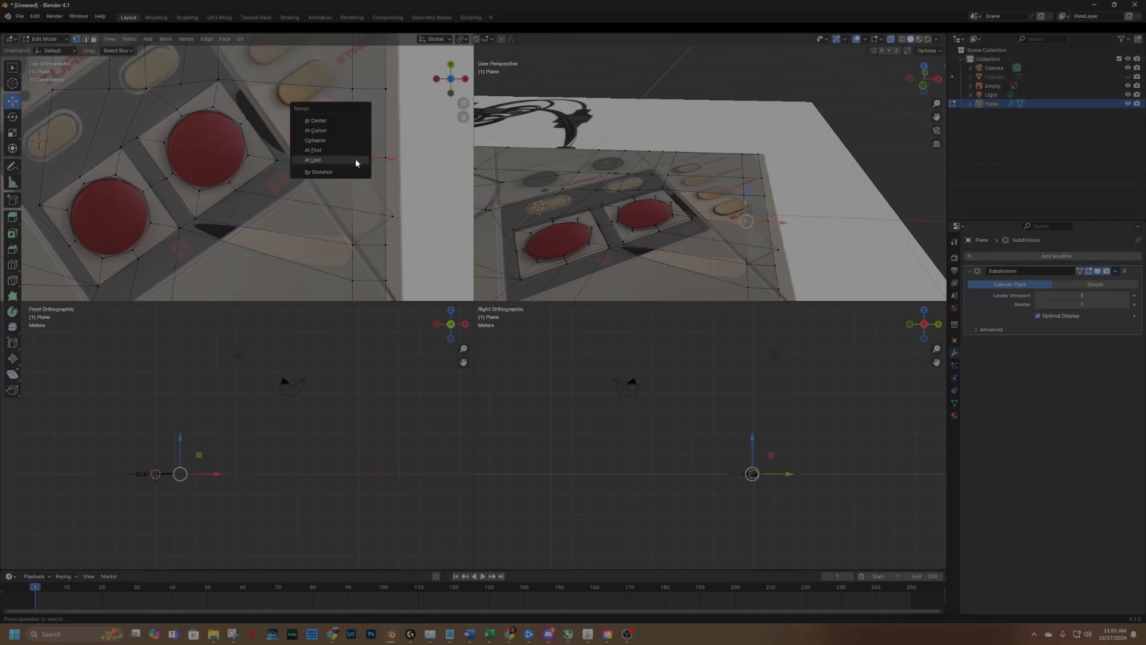
left_click(355, 159)
Move the lower extruded vertex along X towards the inner edge of the right border strip.
key("g")
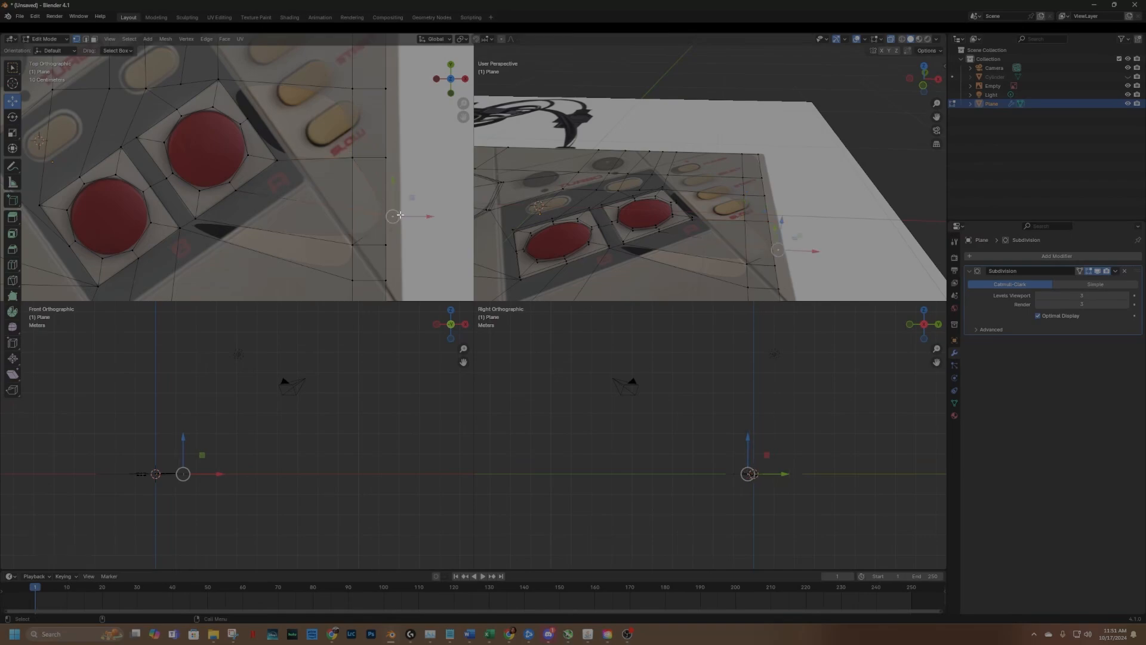
key("x")
left_click(376, 216)
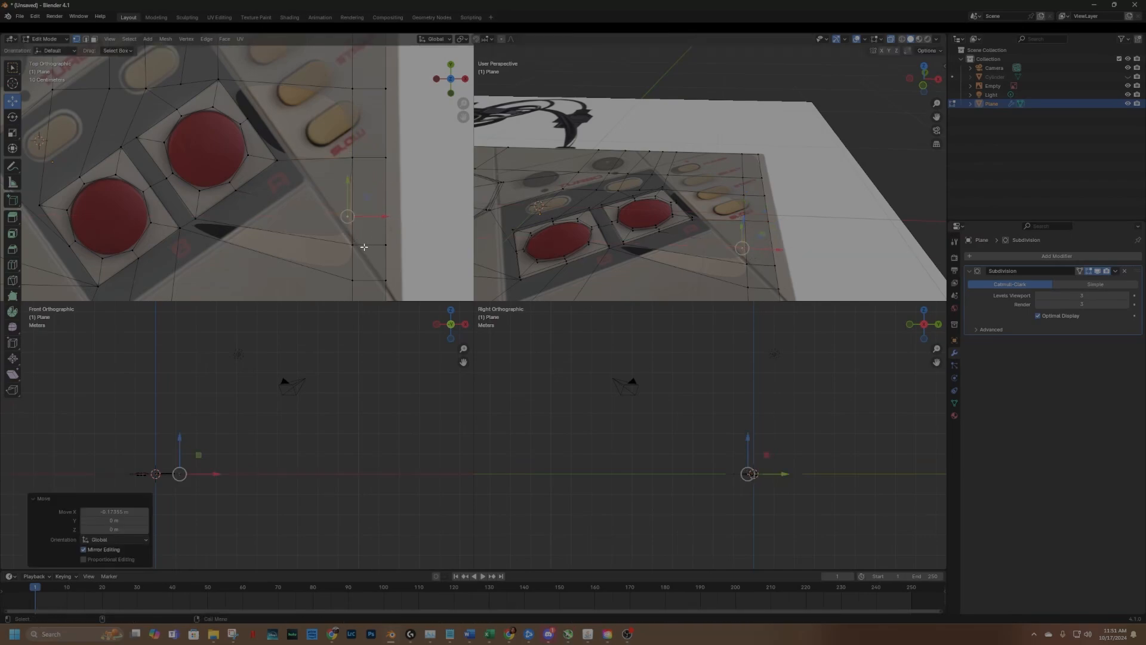
Fill a four-vertex face from the gap between the two button plates to the inner edge of the right border strip.
scroll(356, 247, "up", 1)
left_click(375, 259)
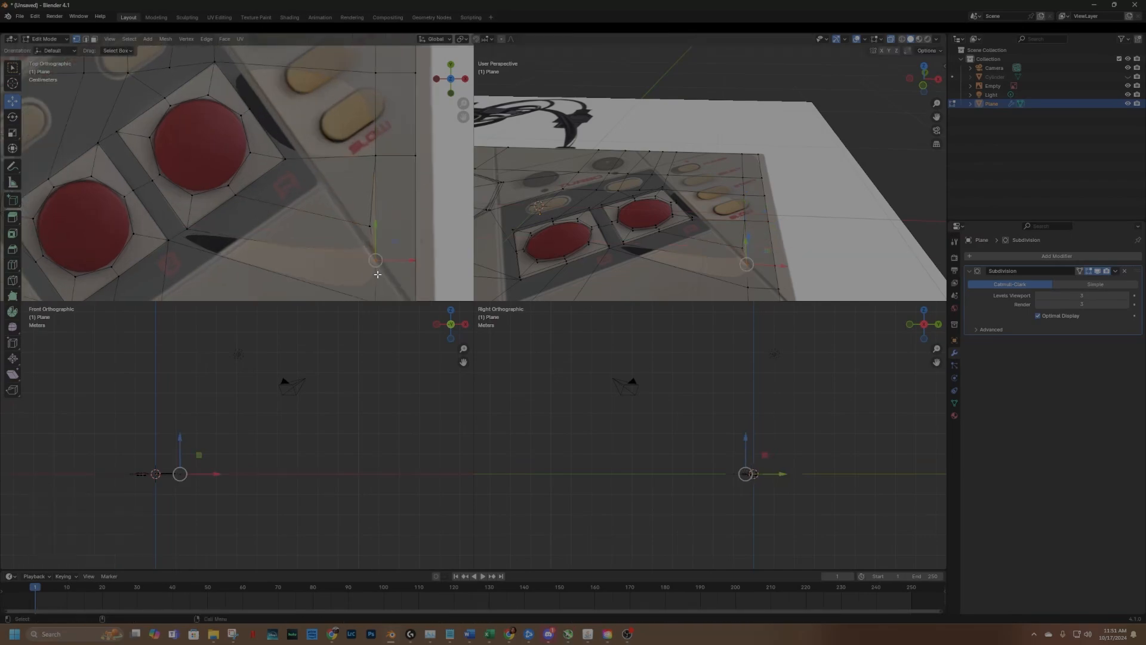
right_click(378, 256)
key("Escape")
key("m")
left_click(437, 278)
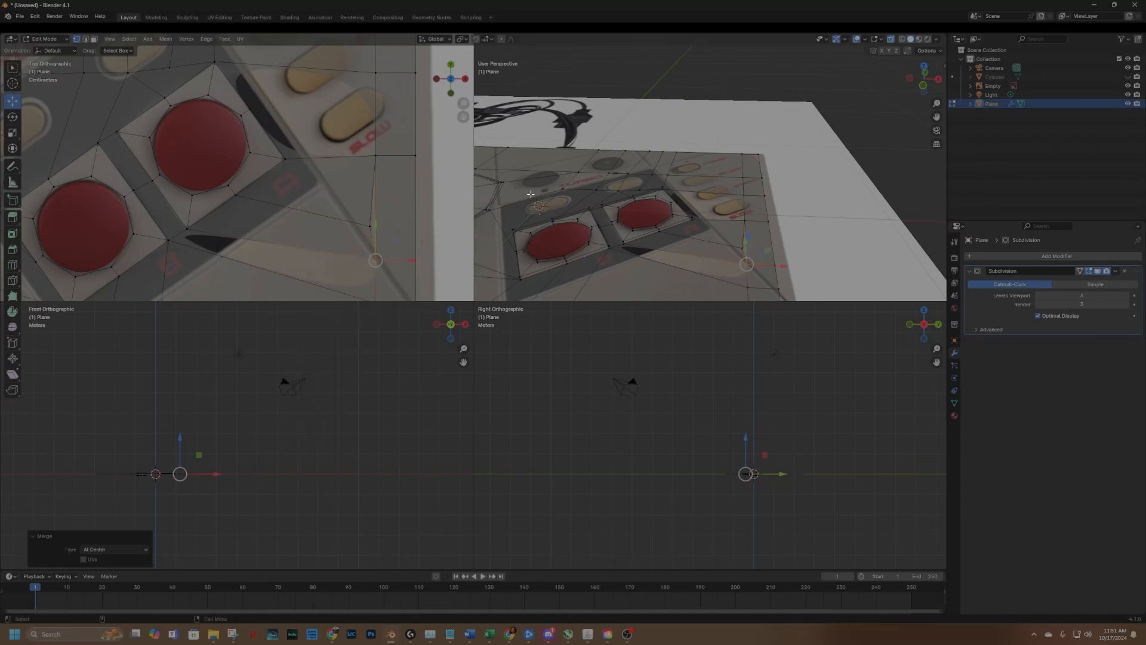
middle_click_drag(313, 234, 320, 182, "shift")
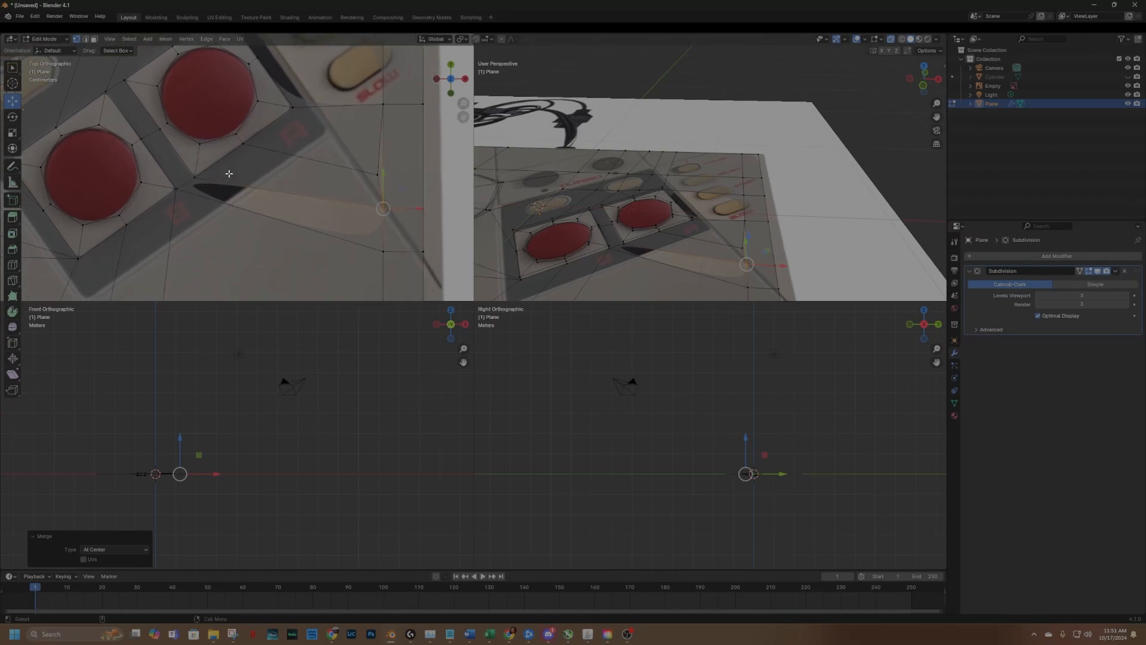
left_click(195, 177, "shift")
left_click(176, 188, "shift")
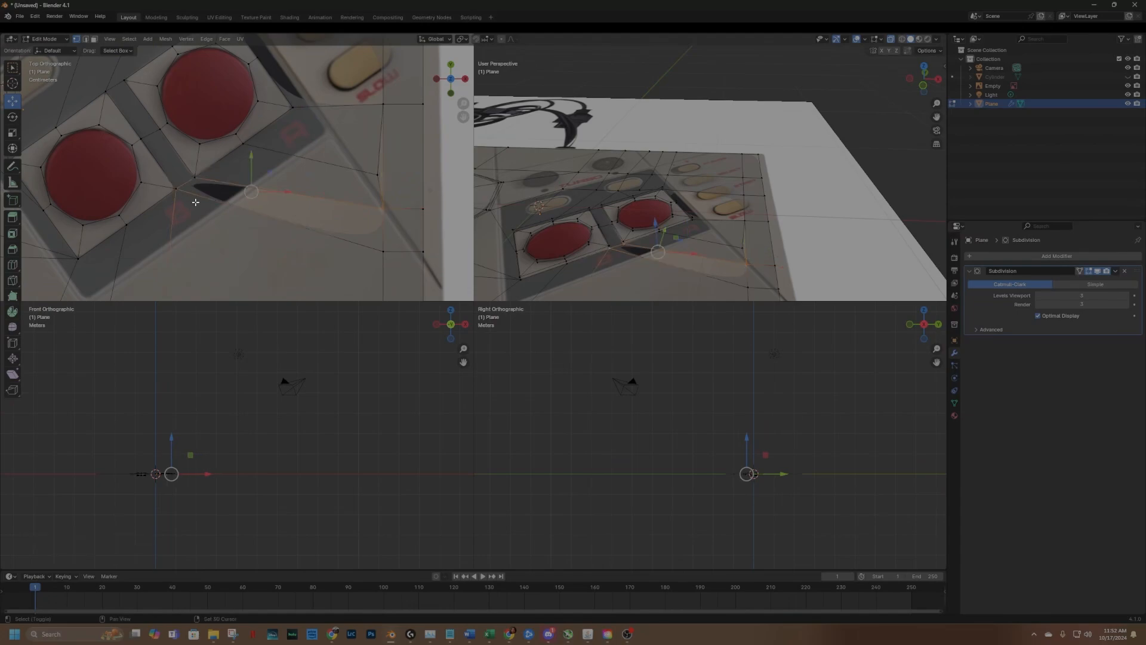
left_click(381, 249, "shift")
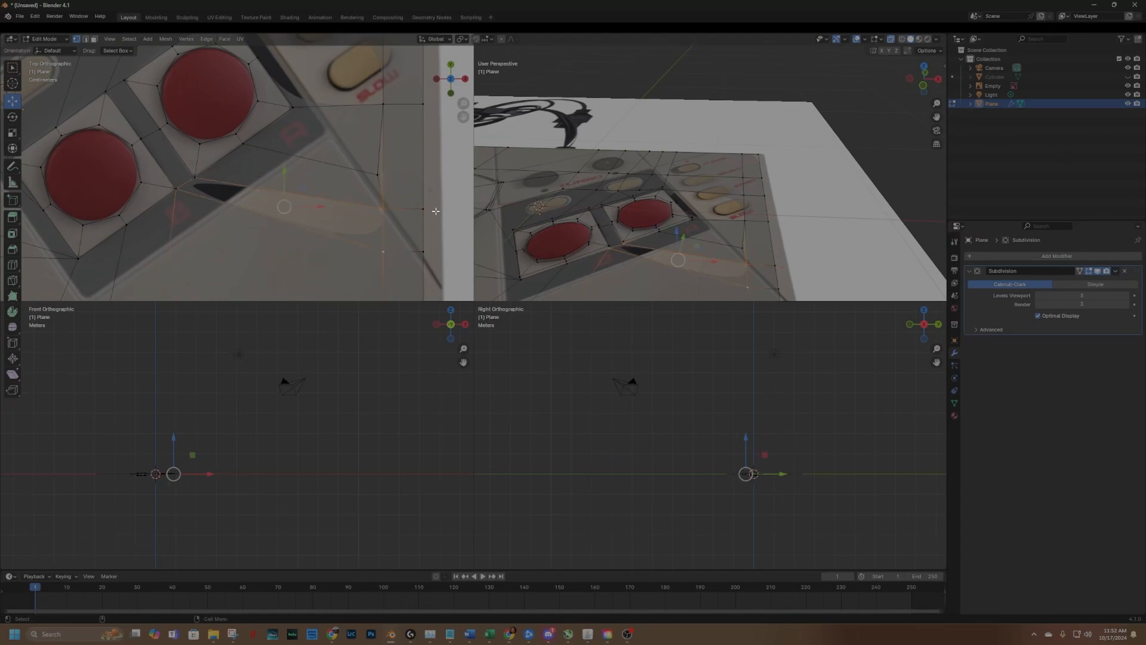
key("f")
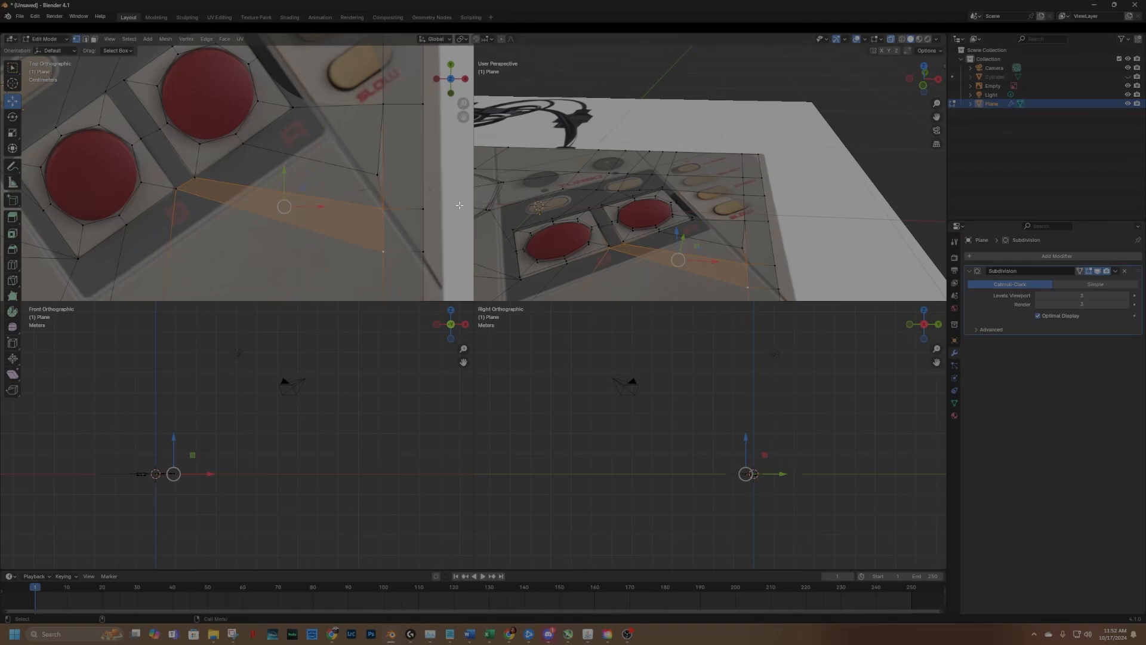
Add a single loop cut across the right border strip, slid level with the loose lower extruded vertex.
middle_click_drag(384, 172, 340, 195, "shift")
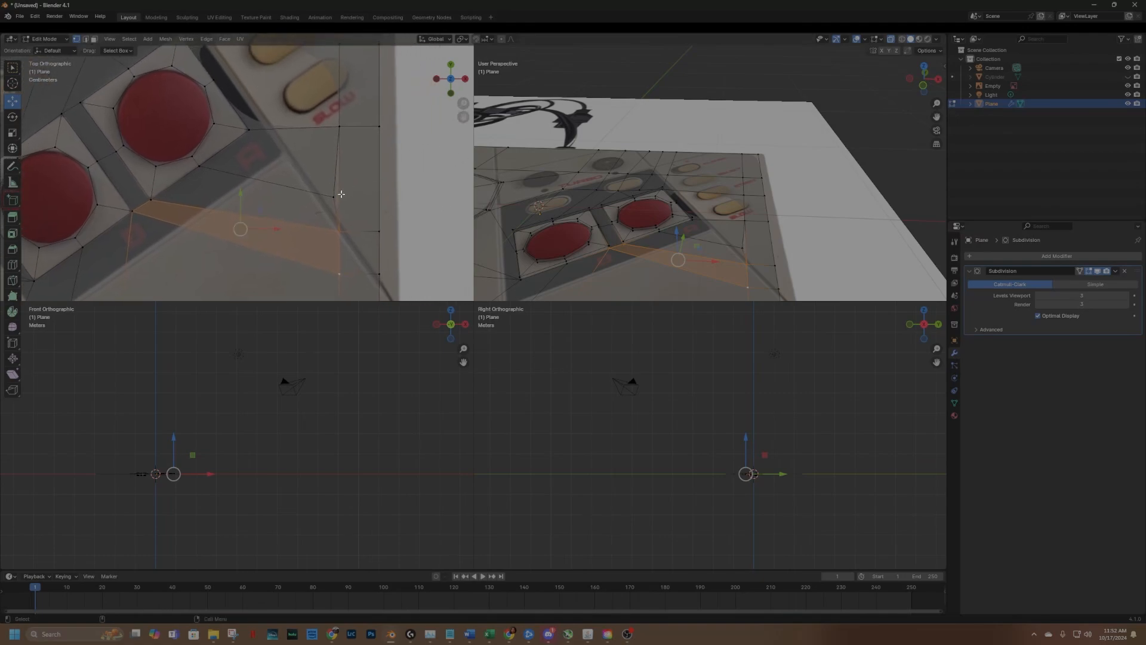
left_click(13, 264)
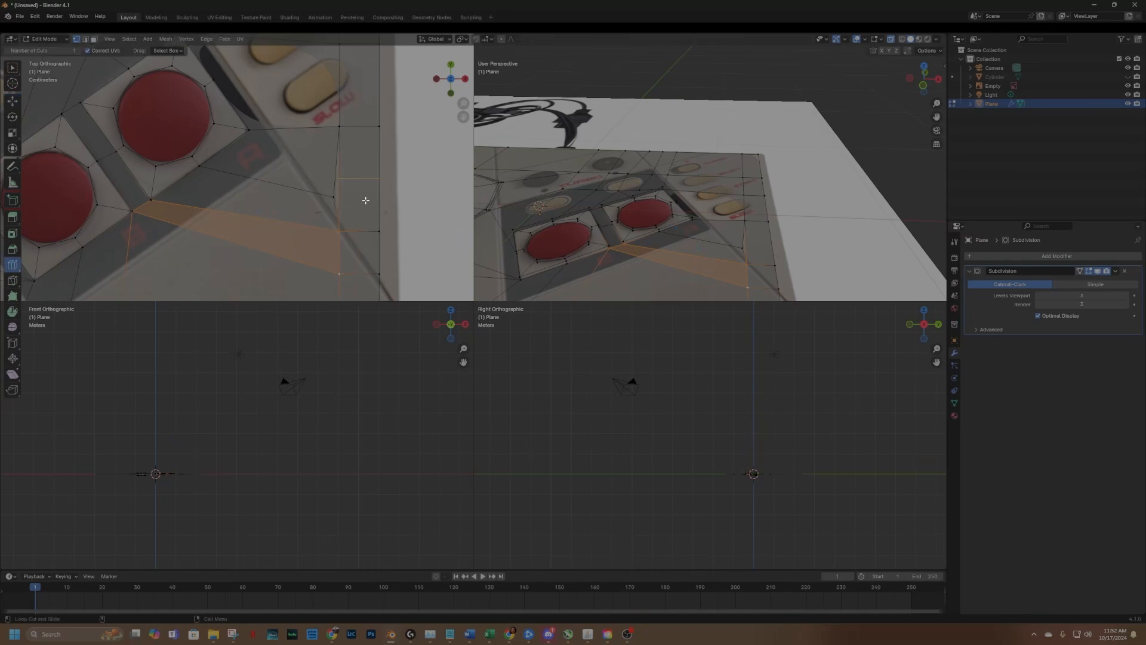
left_click_drag(363, 198, 364, 218)
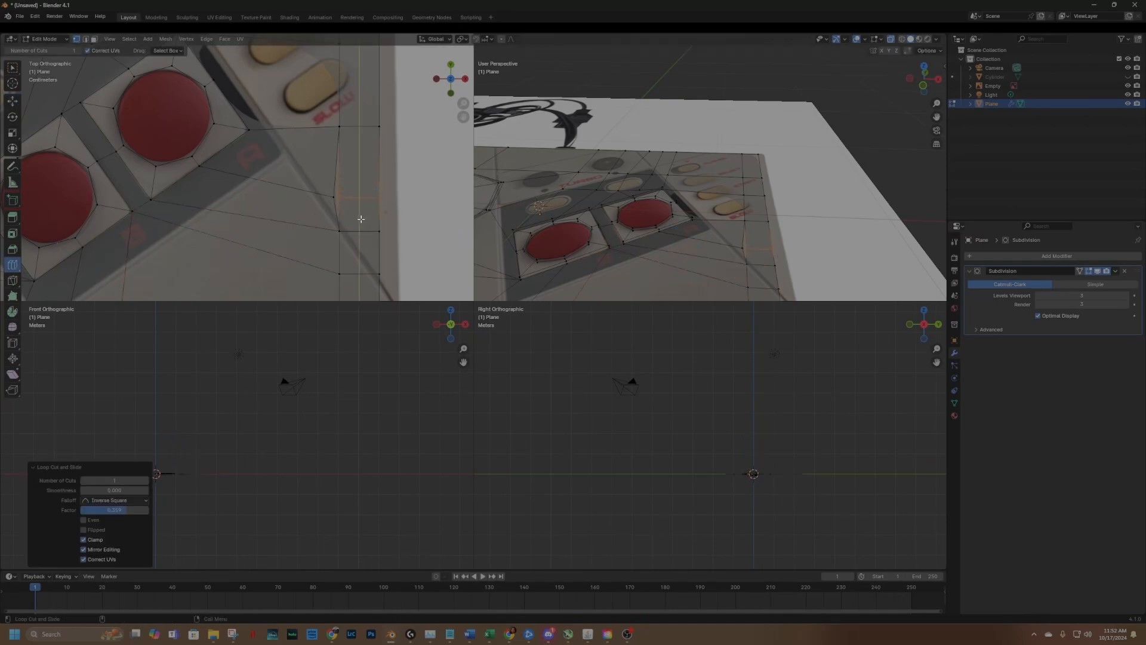
Merge the loose lower extruded vertex at last onto the inner end of the new loop cut.
left_click(13, 102)
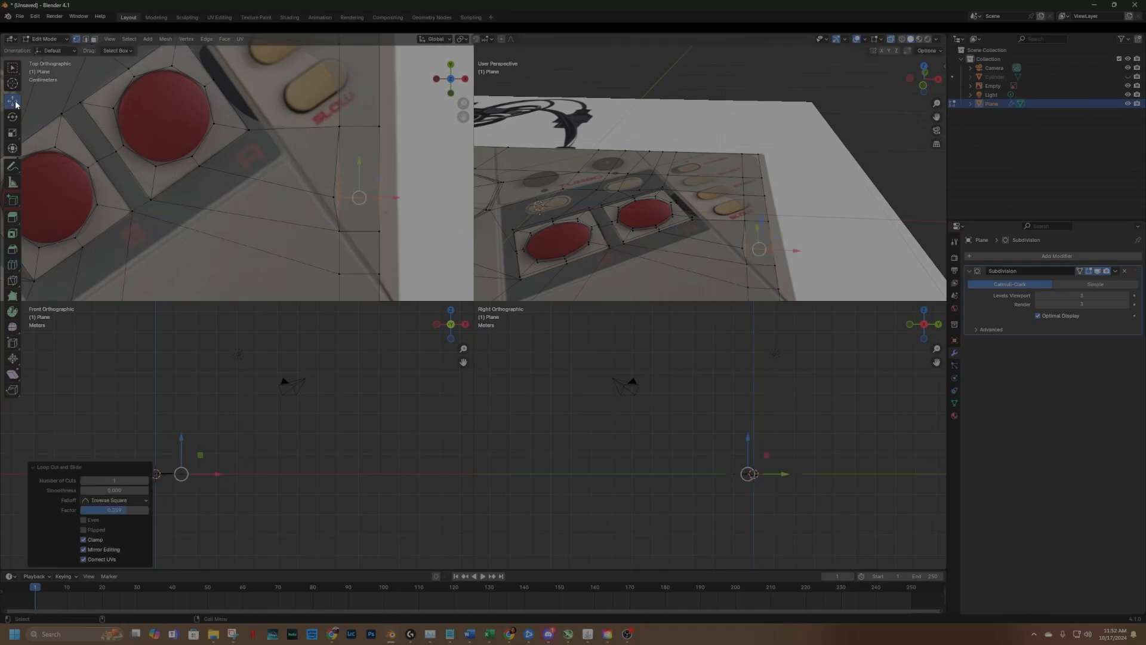
left_click(337, 197)
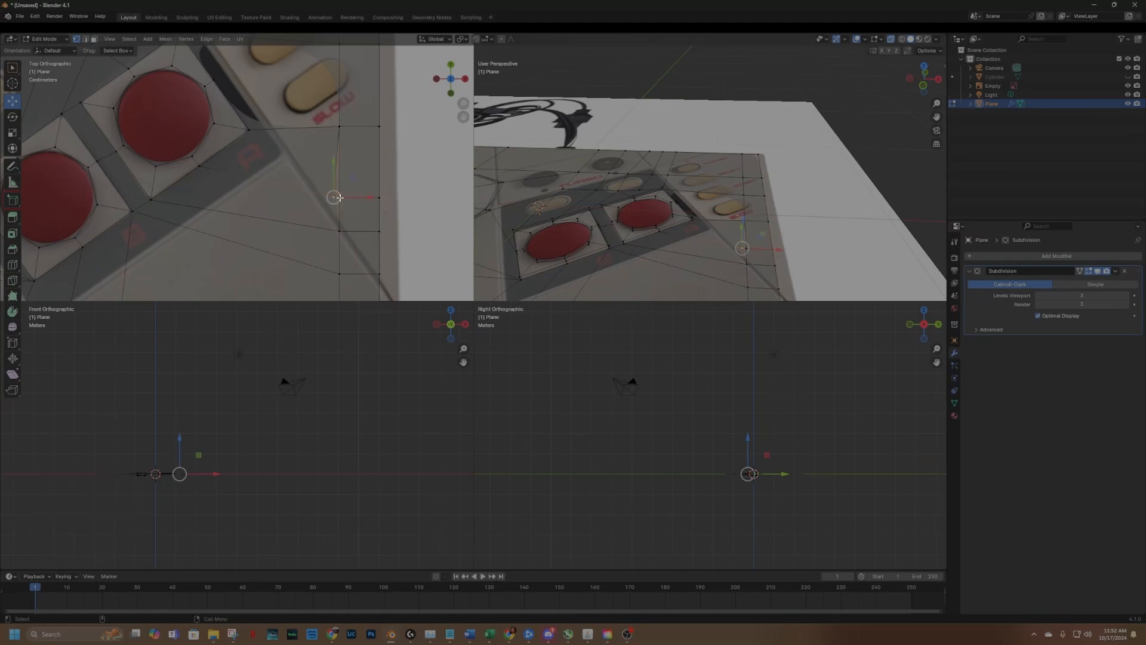
key("n")
key("m")
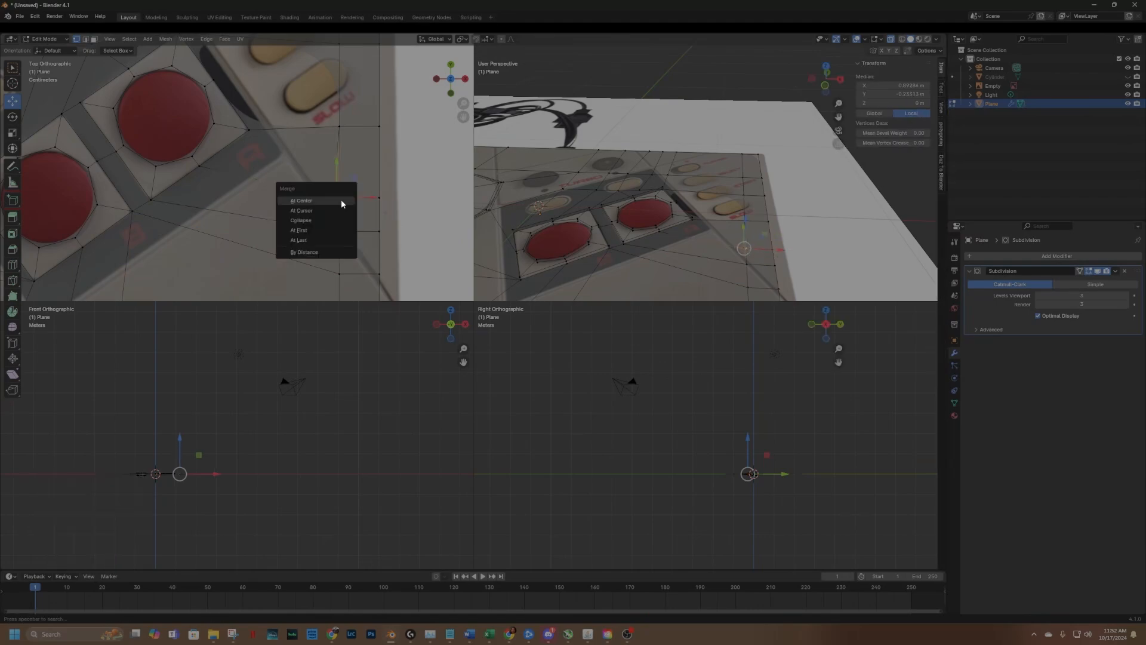
left_click(325, 239)
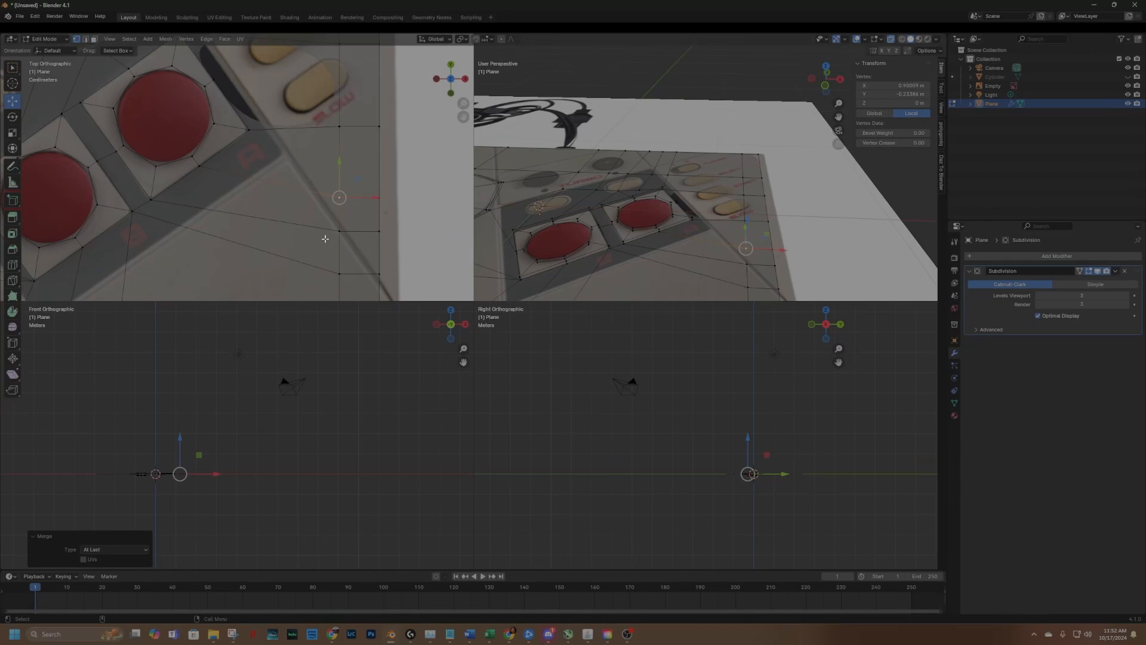
key("n")
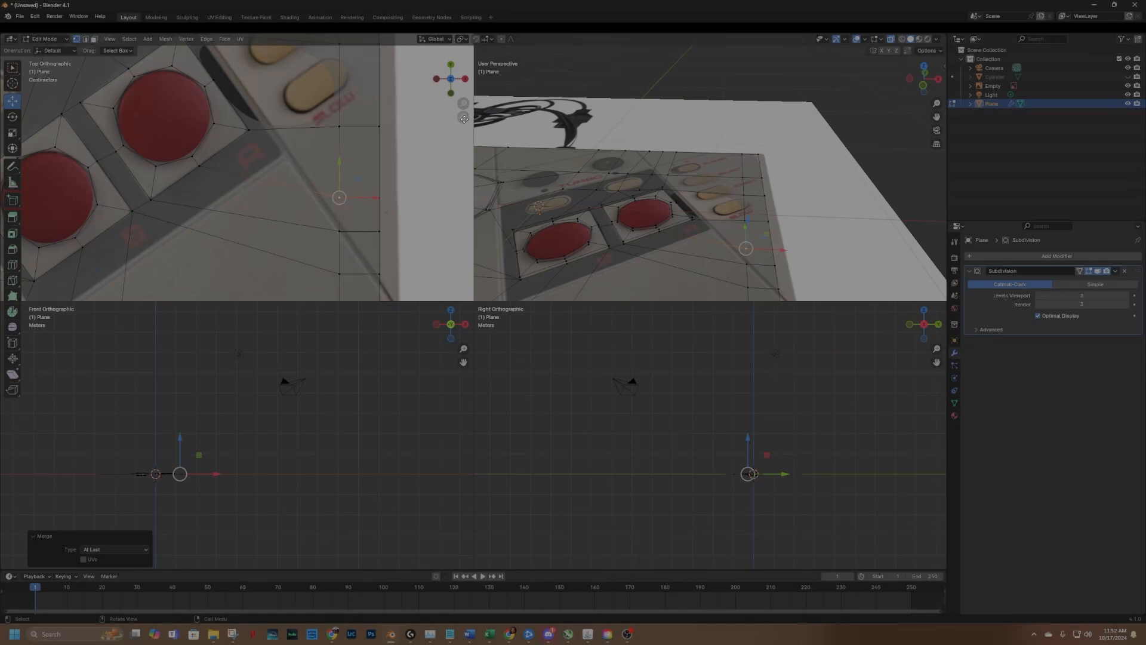
Add a single centred loop cut across the right border strip, level with the SLOW button.
left_click_drag(463, 117, 430, 131)
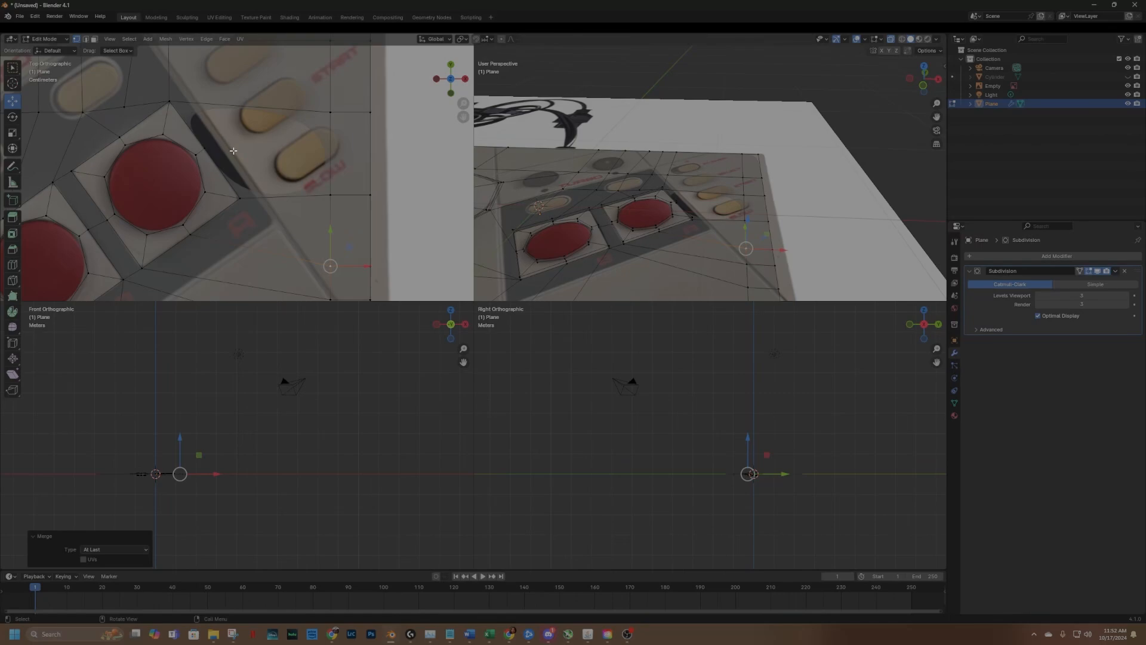
left_click_drag(459, 120, 448, 131)
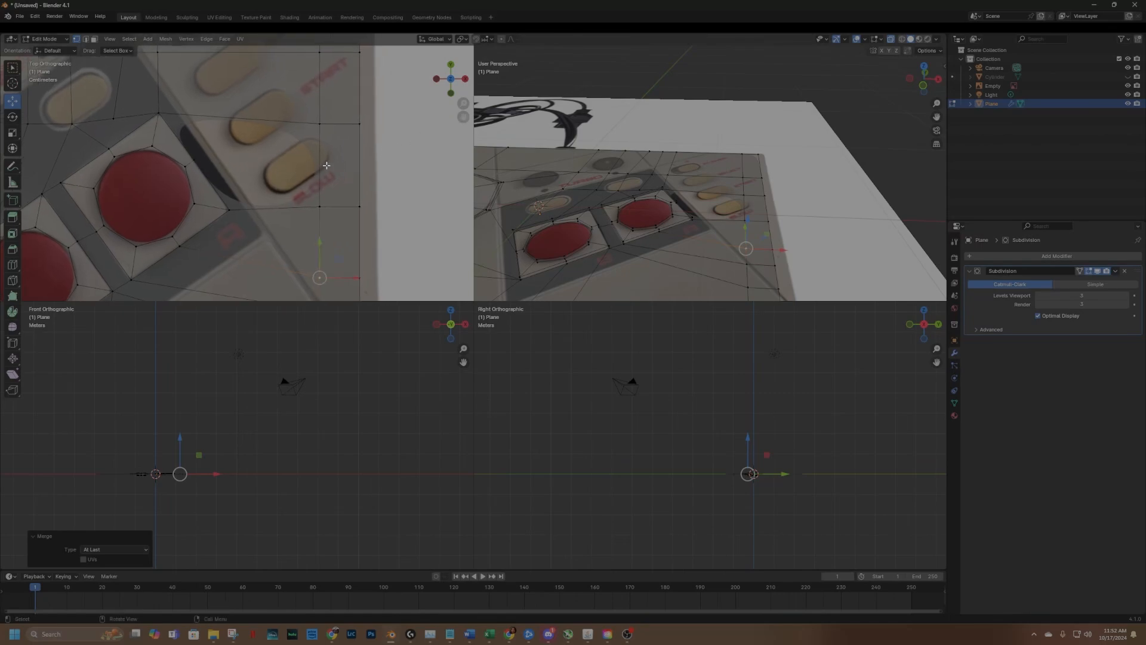
left_click(12, 264)
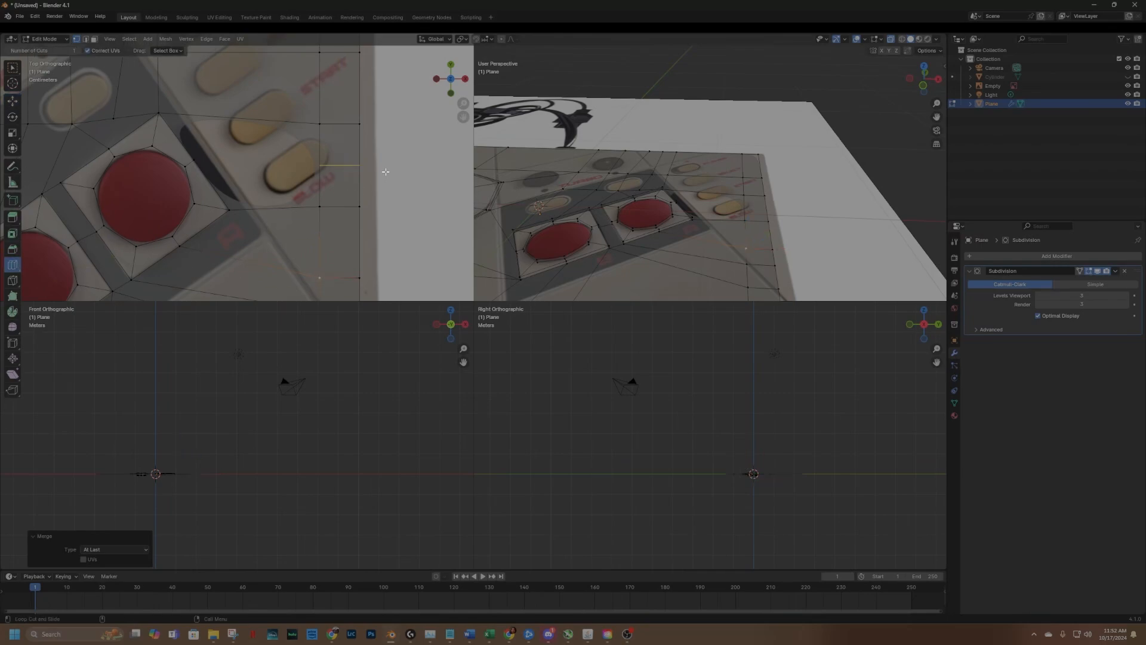
left_click(360, 167)
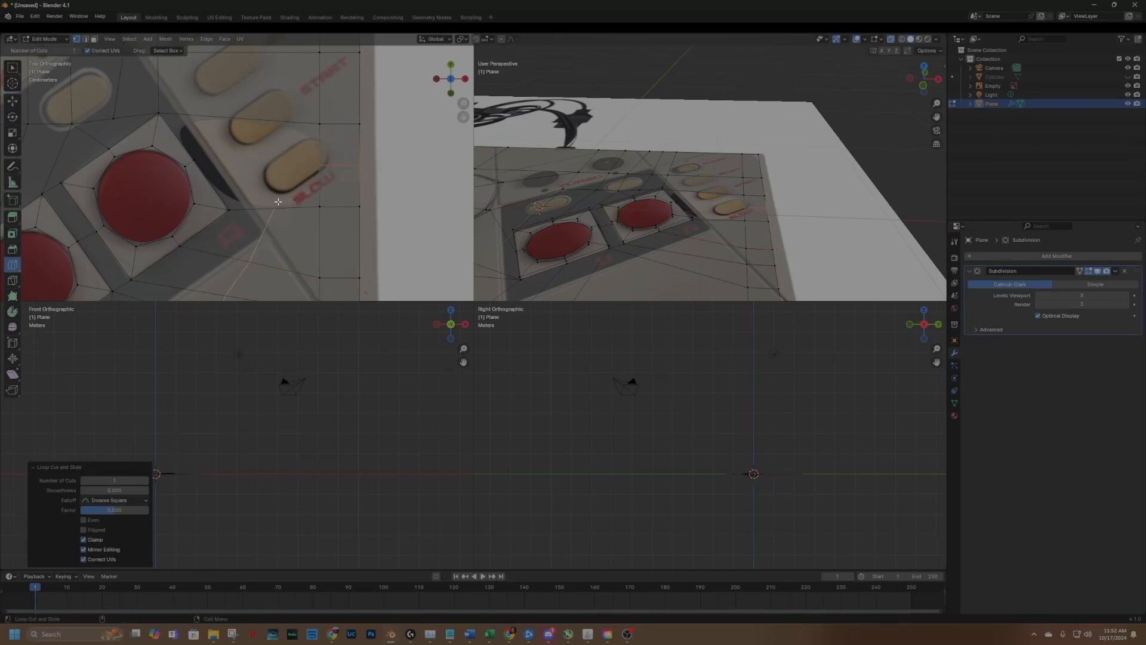
Fill a four-vertex face from the lower half of the upper plate's right-hand side to the border strip below the SLOW button.
left_click(12, 101)
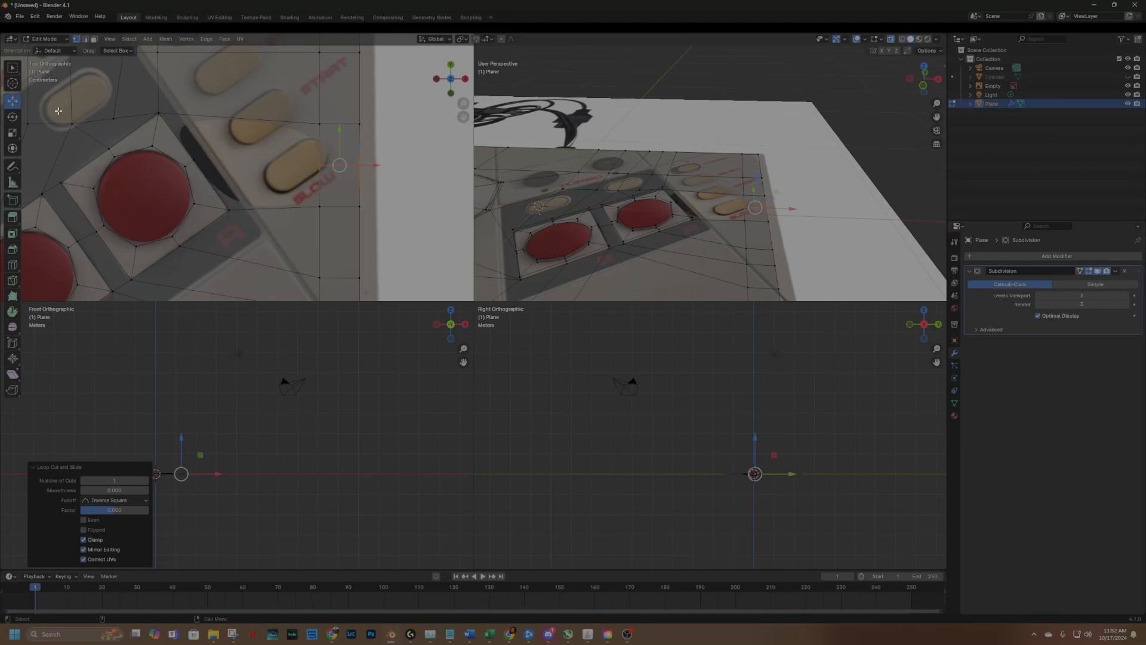
left_click(194, 160)
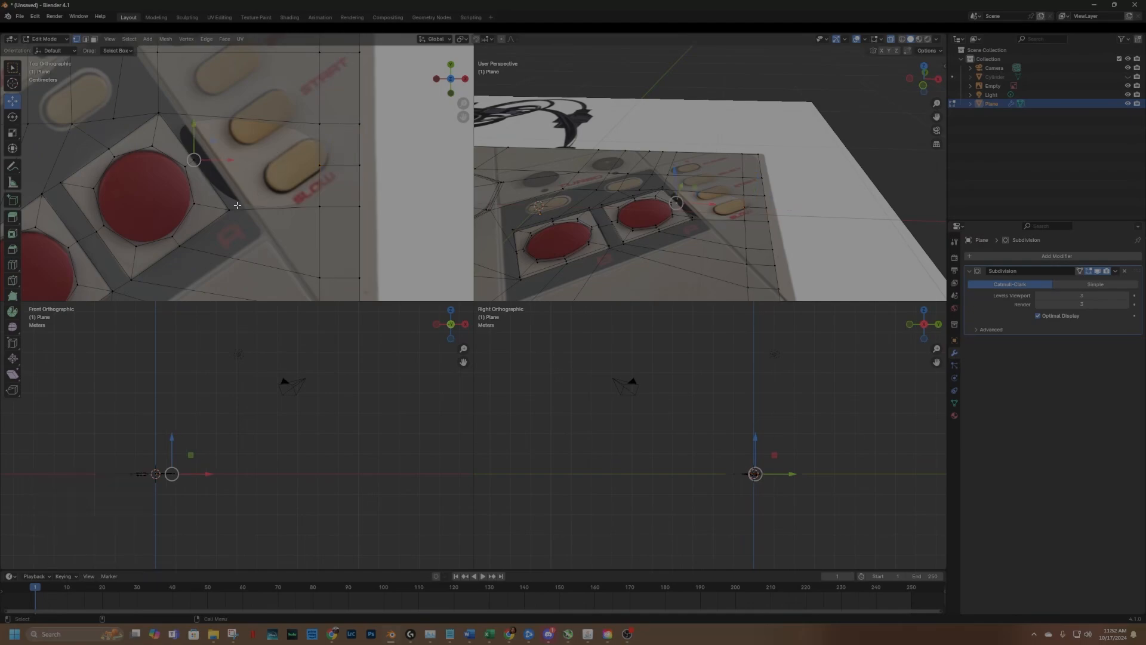
left_click(695, 219)
left_click(742, 214)
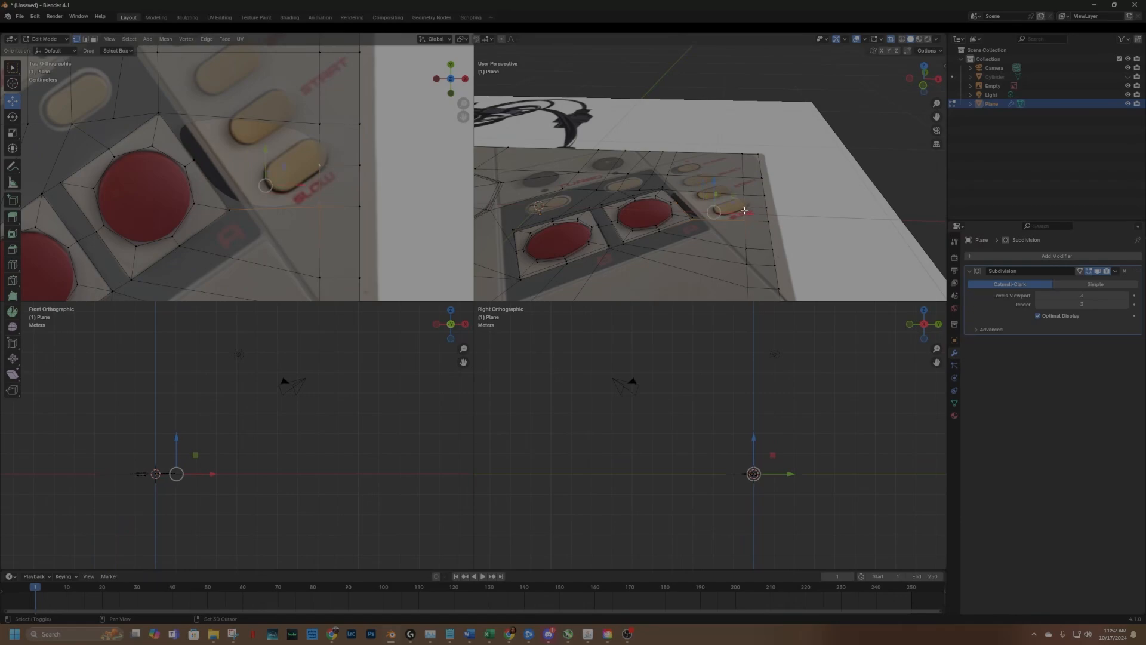
key("f")
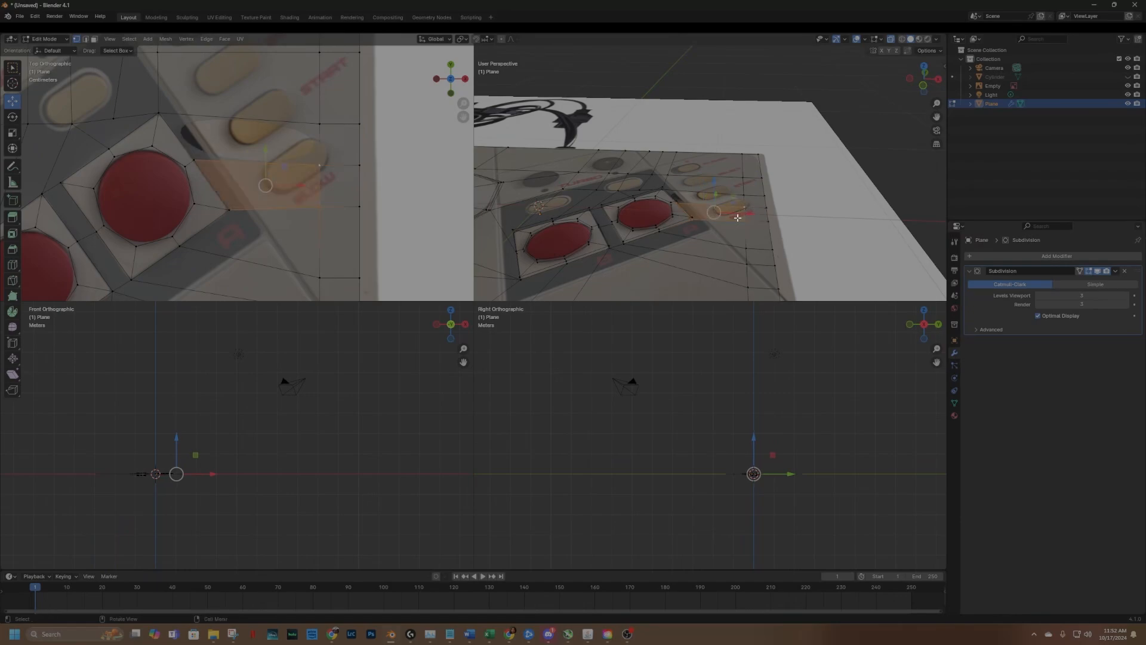
Fill a four-vertex face from the upper half of the upper plate's right-hand side to the border strip above the SLOW button.
left_click(676, 203)
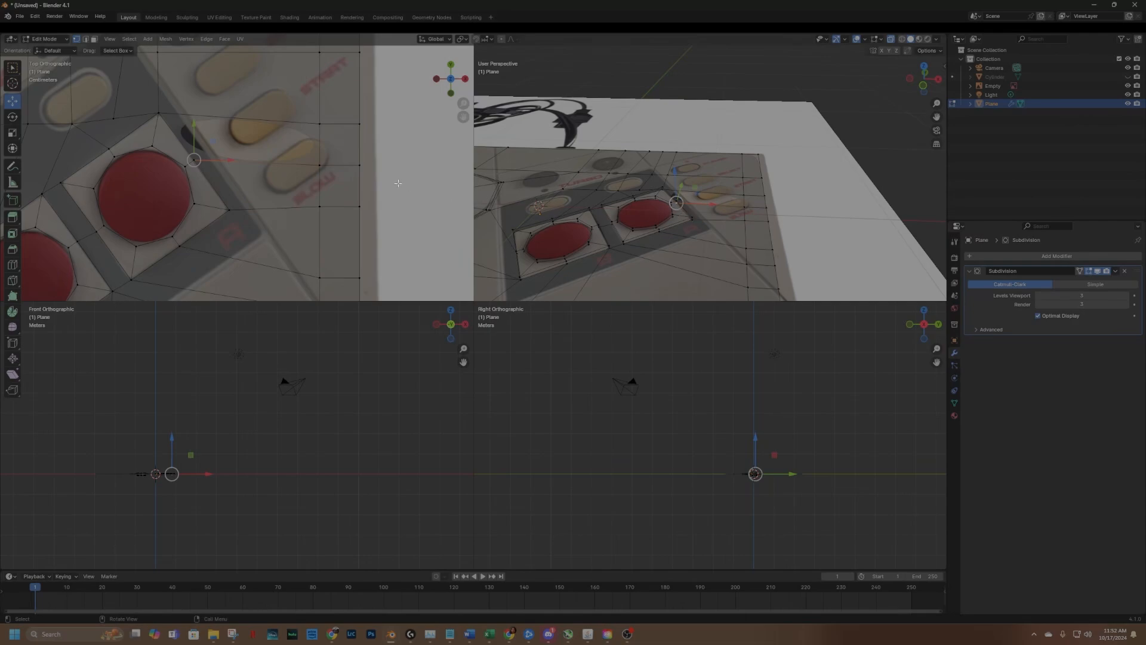
left_click(665, 193, "shift")
left_click(739, 199, "shift")
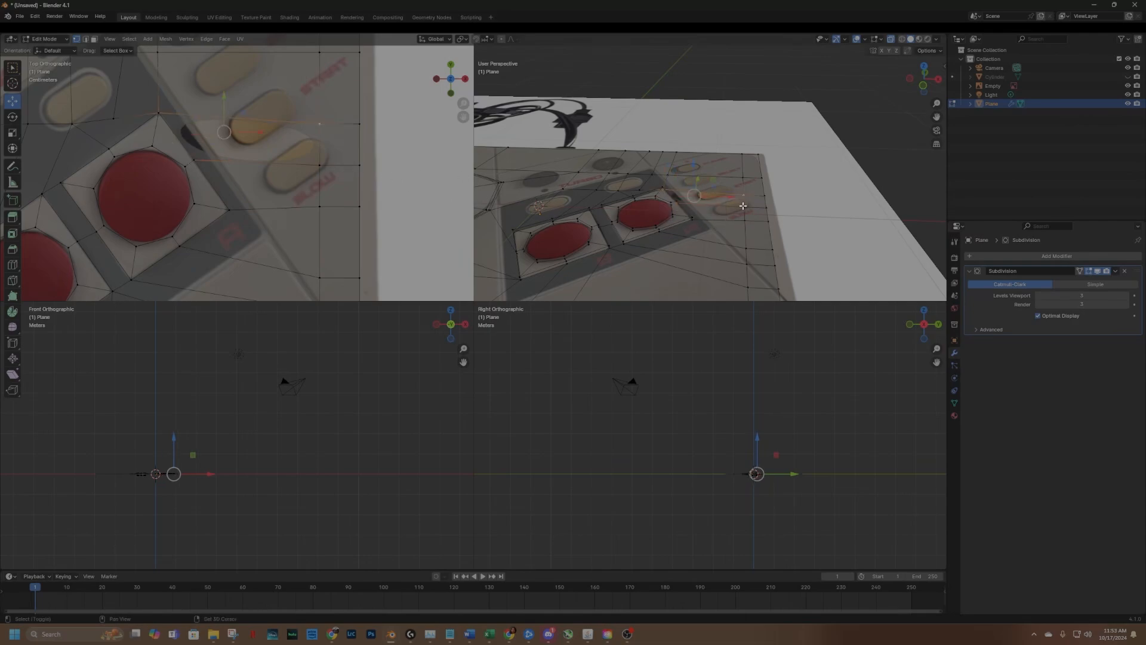
left_click(743, 207, "shift")
key("f")
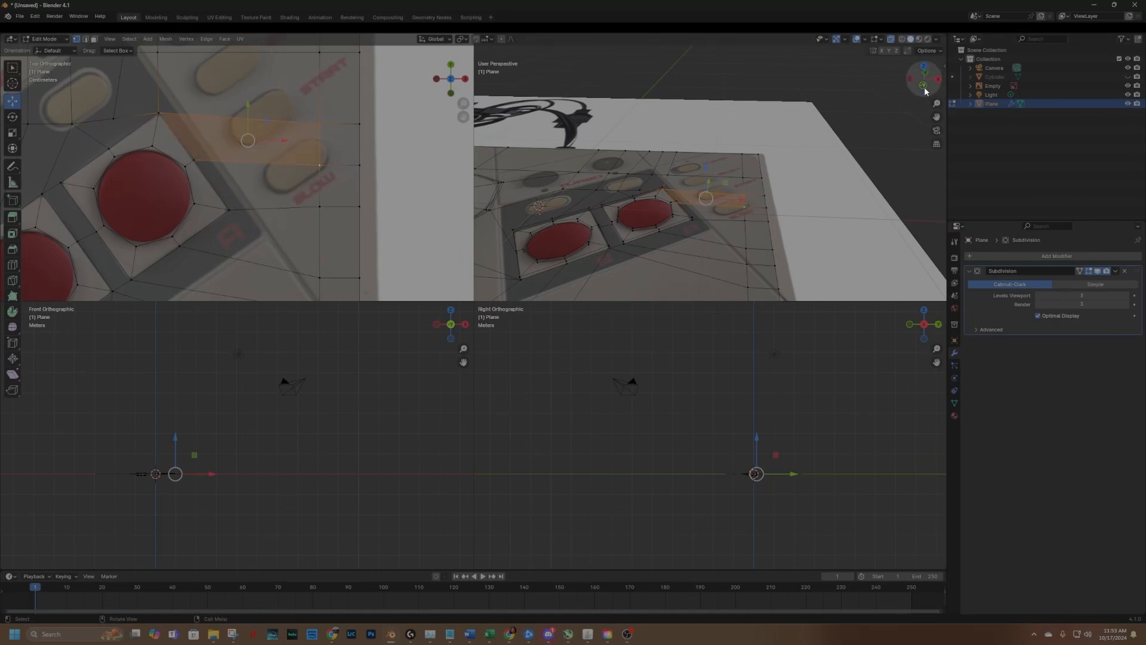
Switch the panel mesh from Edit Mode to Object Mode with the whole controller panel in the perspective view.
mouse_move(926, 89)
left_mouse_down()
mouse_move(820, 62)
mouse_move(895, 88)
mouse_move(969, 86)
mouse_move(974, 73)
mouse_move(978, 90)
mouse_move(910, 97)
left_mouse_up()
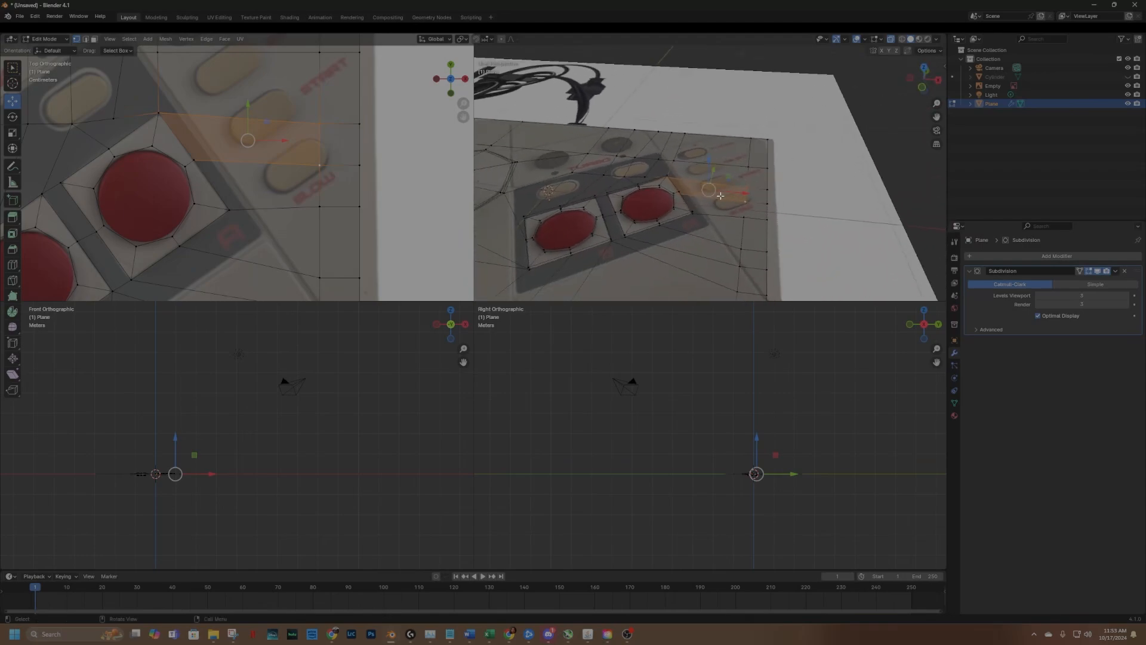
scroll(730, 189, "down", 2)
scroll(729, 188, "up", 1)
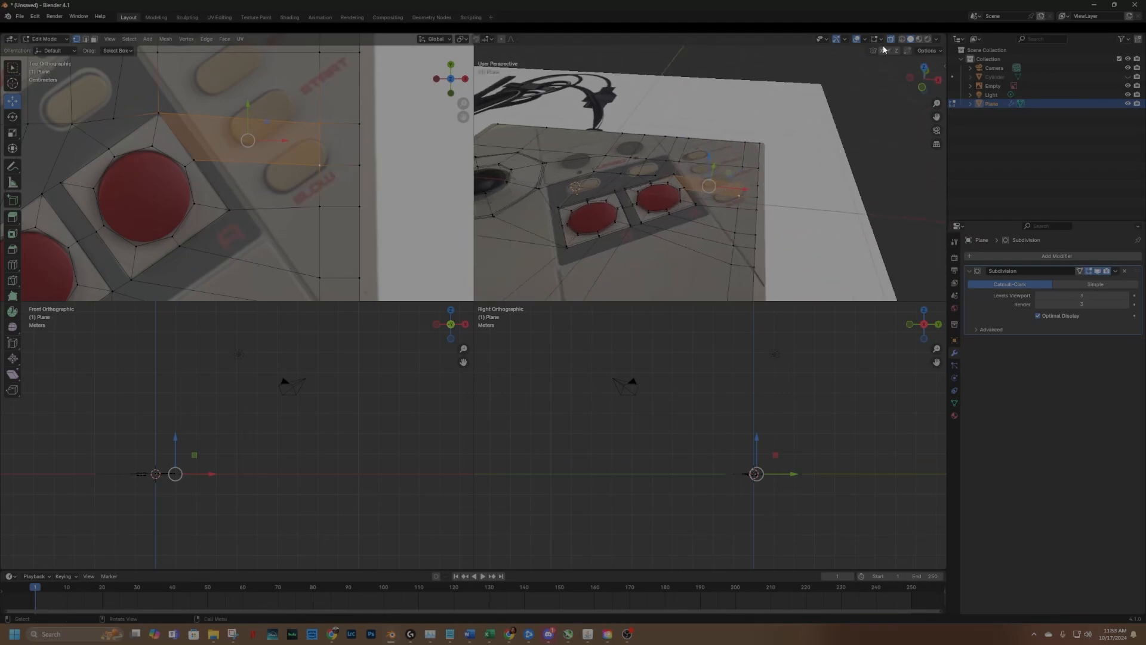
left_click(43, 39)
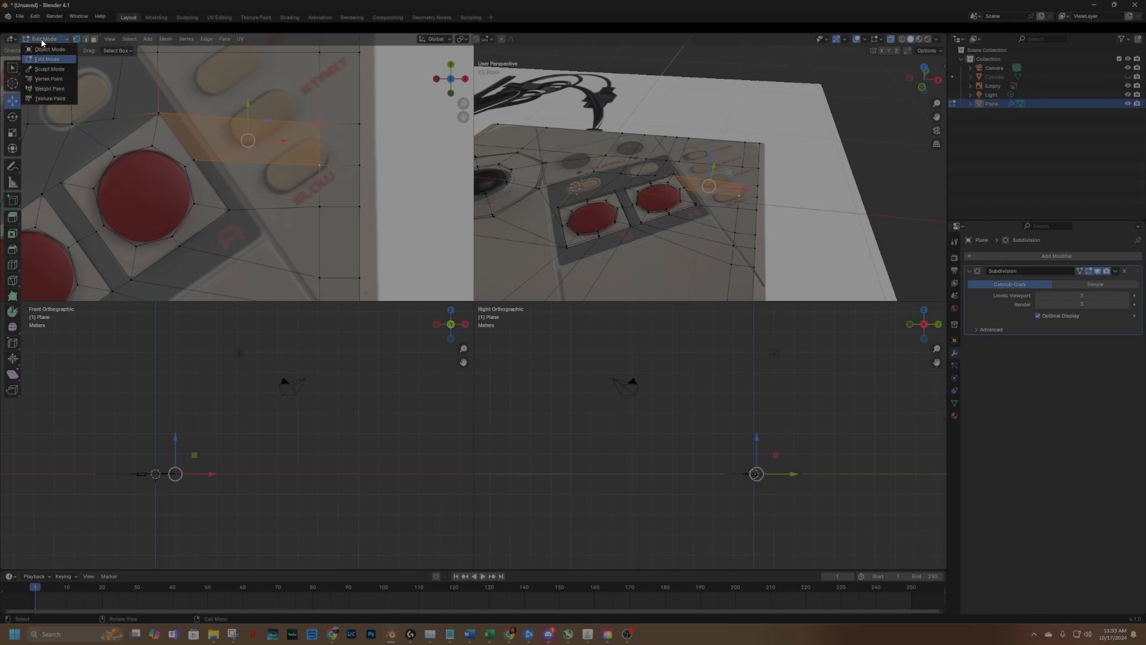
left_click(40, 44)
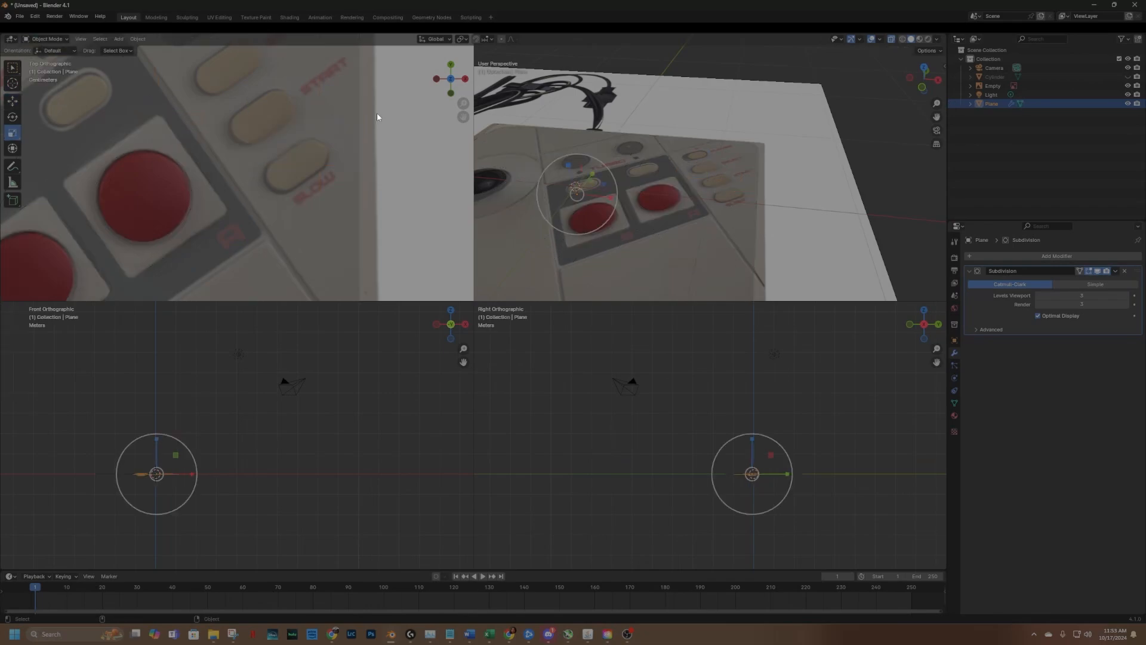
Turn off X-ray in the perspective view and return the panel mesh to Edit Mode.
left_click(892, 39)
mouse_move(911, 81)
left_mouse_down()
mouse_move(895, 57)
mouse_move(815, 58)
mouse_move(762, 81)
mouse_move(731, 74)
mouse_move(842, 90)
mouse_move(931, 60)
mouse_move(921, 71)
left_mouse_up()
left_click_drag(936, 117, 1020, 84)
scroll(814, 207, "up", 3)
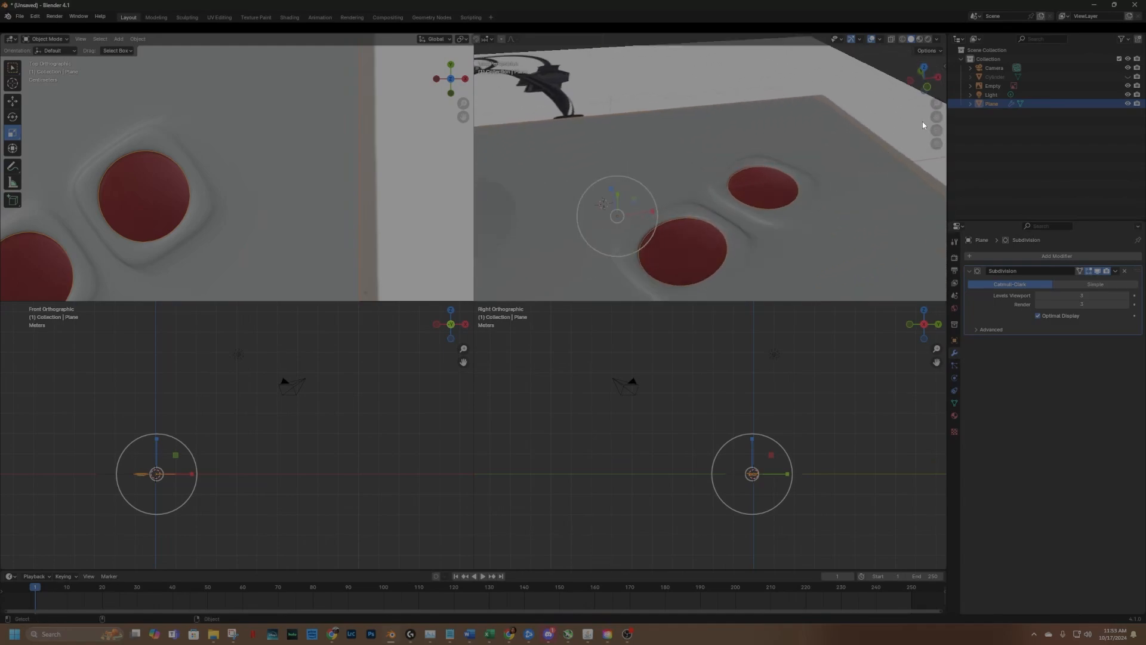
scroll(650, 130, "down", 2, "shift")
left_click(38, 39)
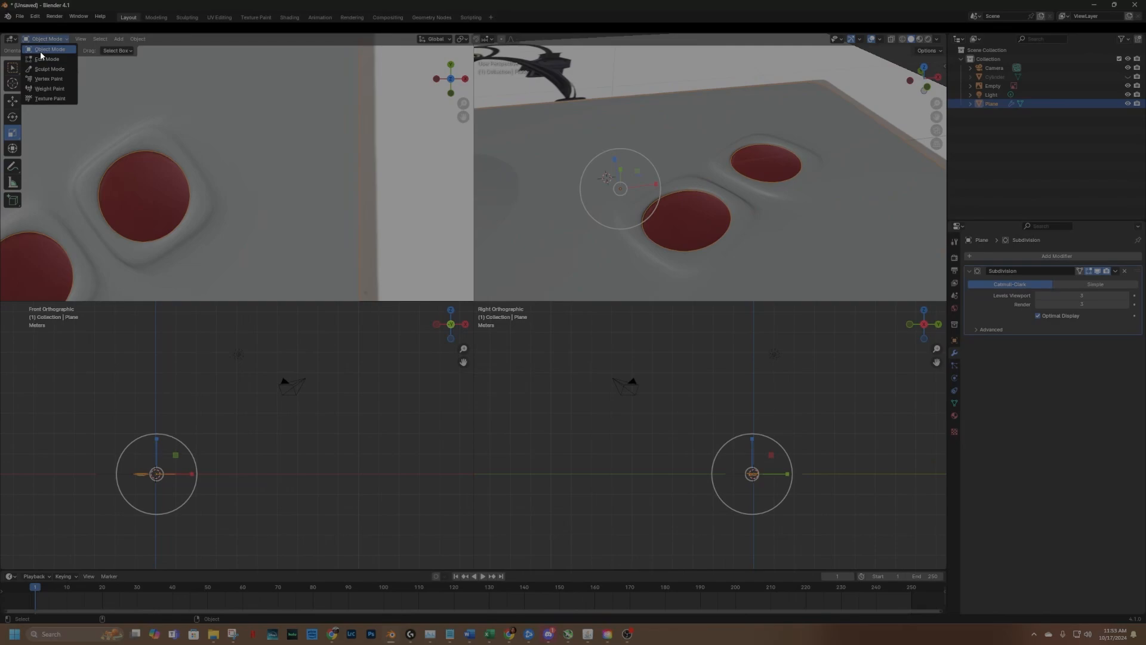
left_click(43, 59)
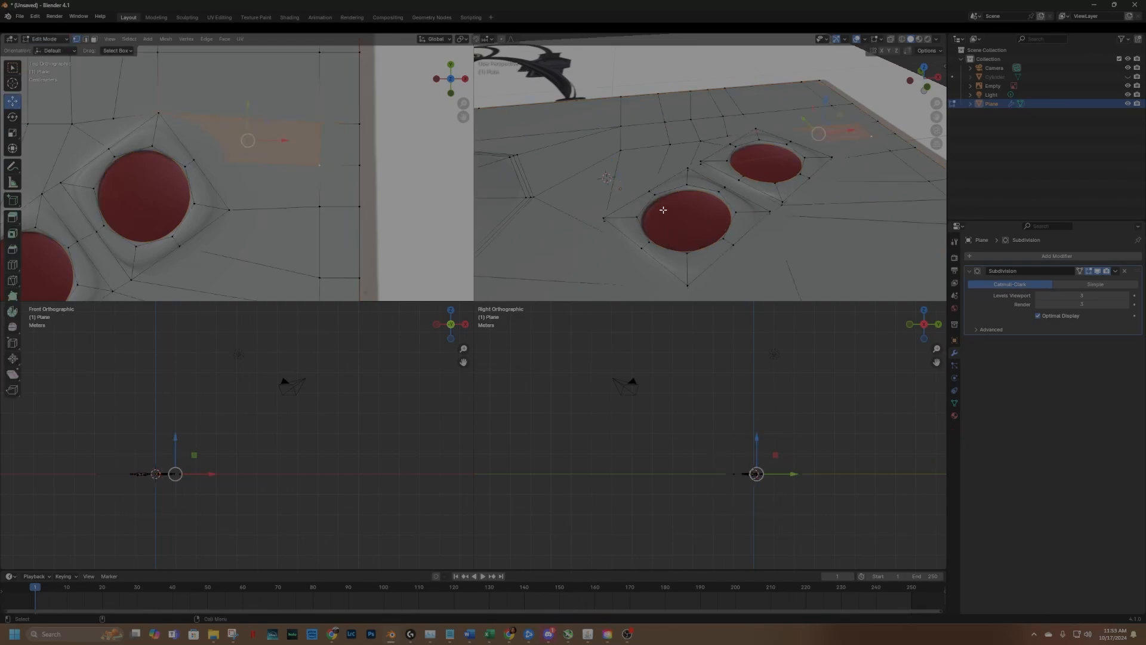
Add loop cuts around both red button plates, sliding them out close to the plates' outer edges.
left_click(12, 264)
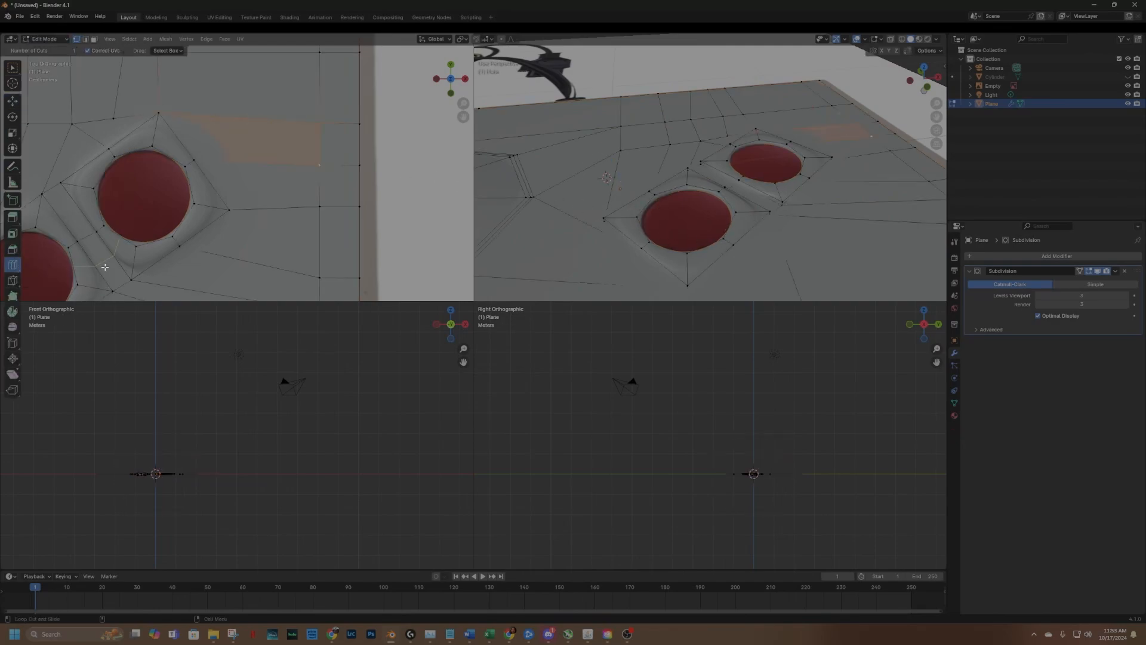
mouse_move(631, 218)
left_mouse_down()
mouse_move(644, 216)
mouse_move(617, 217)
left_mouse_up()
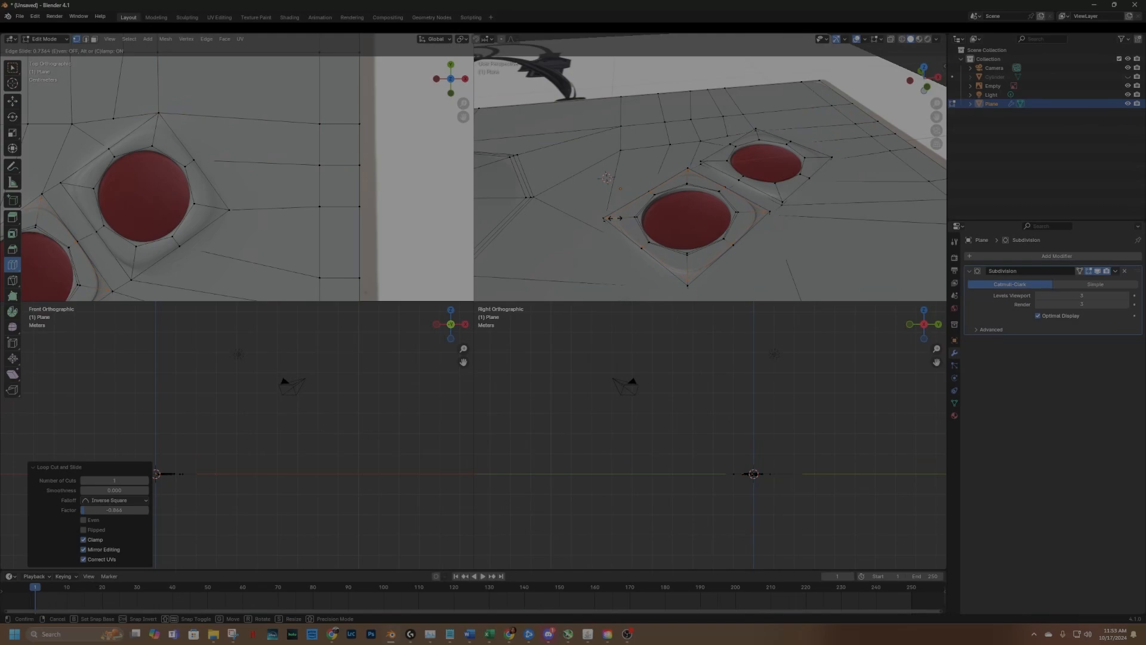
left_click_drag(615, 218, 615, 218)
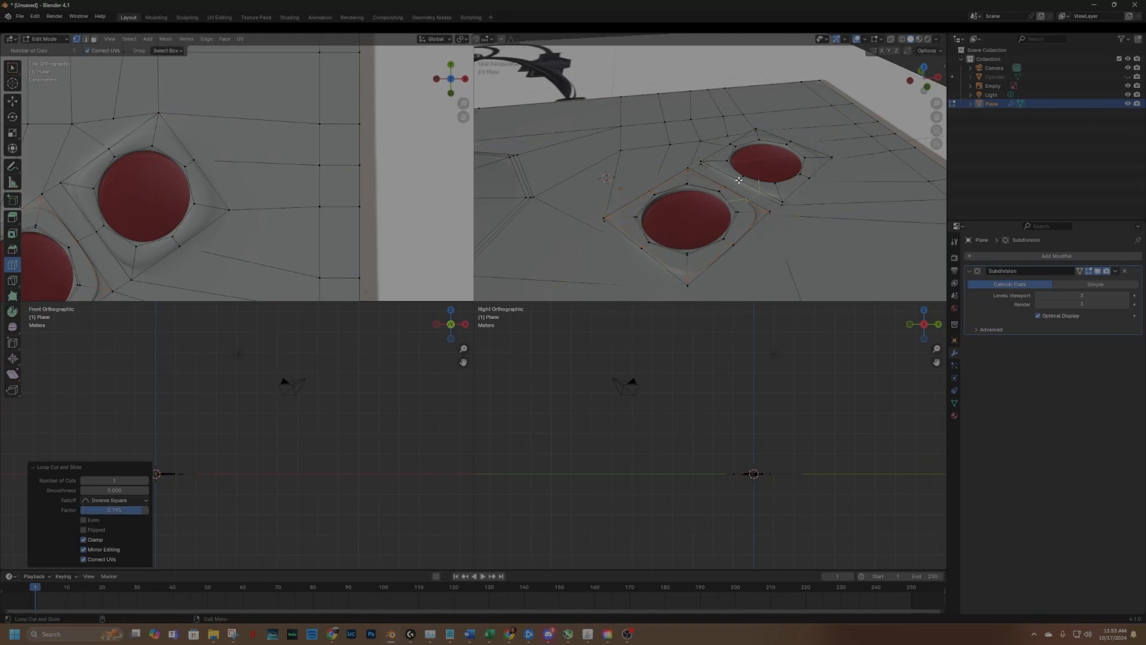
left_click_drag(738, 180, 738, 181)
left_click_drag(641, 252, 643, 255)
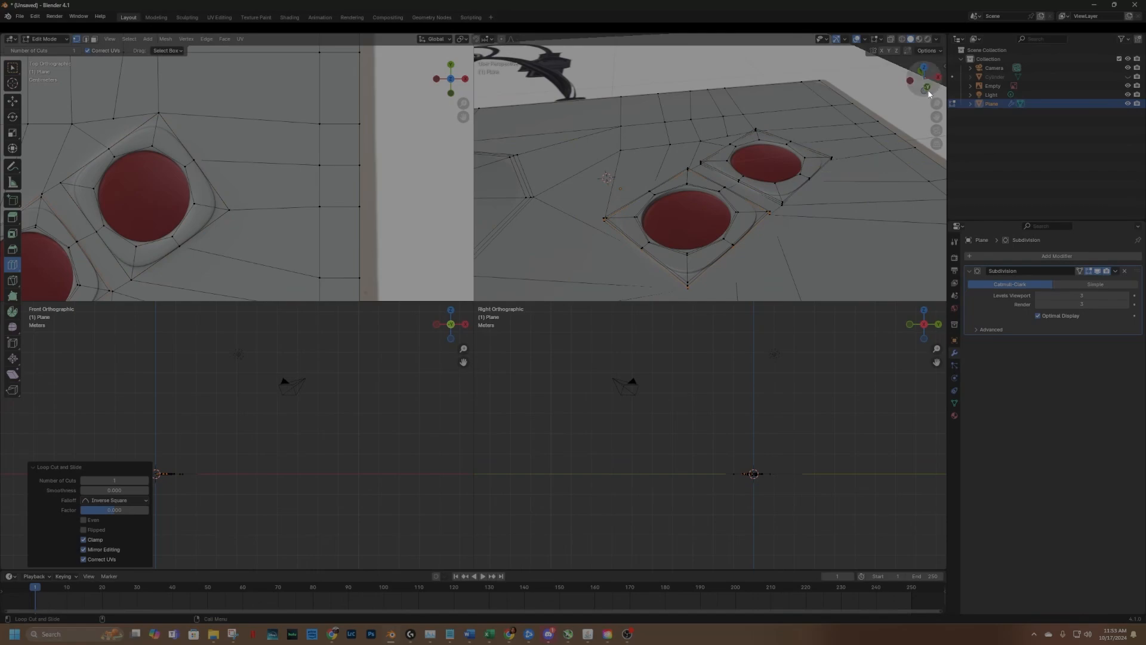
Add a loop cut around each red button's opening, upper plate first, slid toward the opening's rim.
left_click_drag(928, 94, 833, 152)
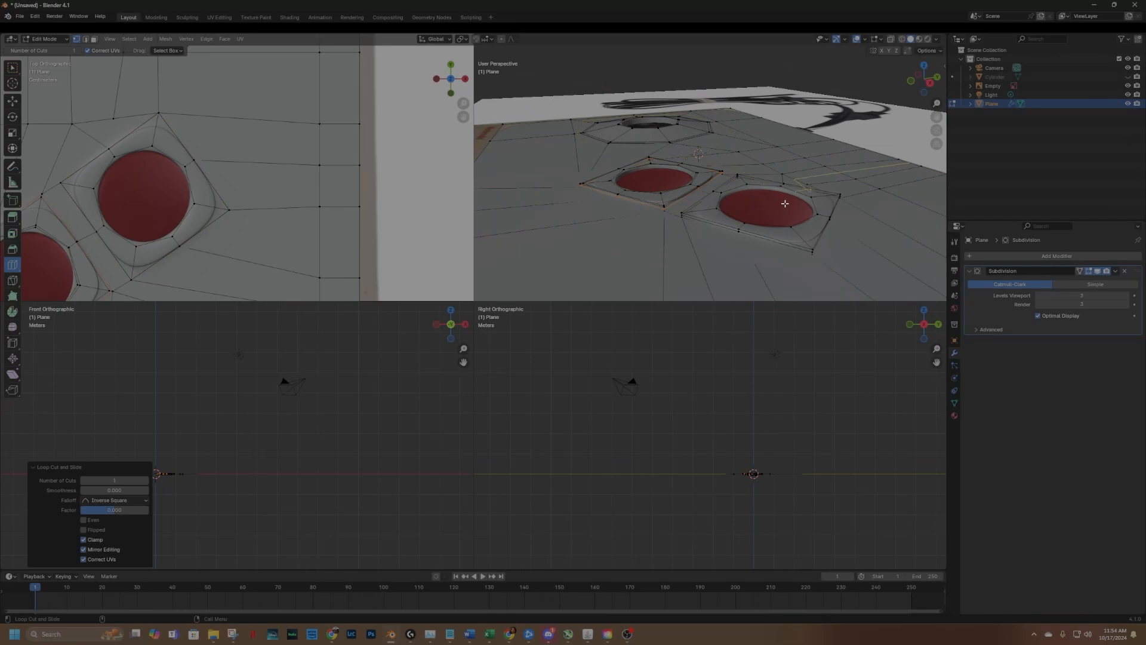
left_click_drag(915, 81, 910, 87)
scroll(808, 153, "up", 5)
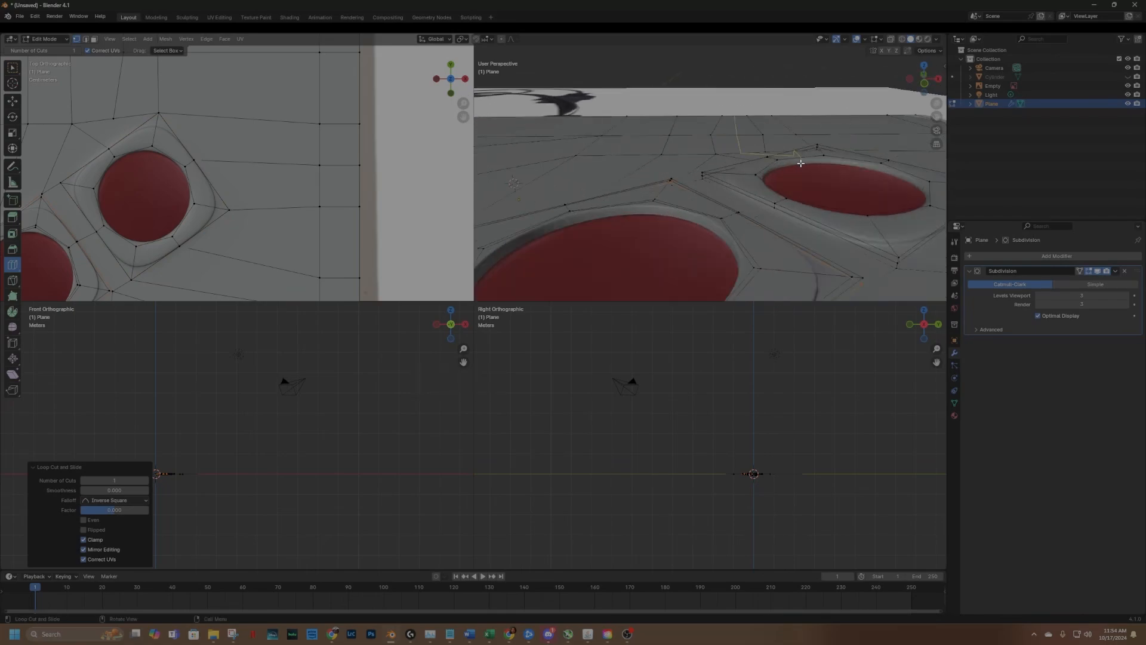
left_click_drag(936, 116, 926, 121)
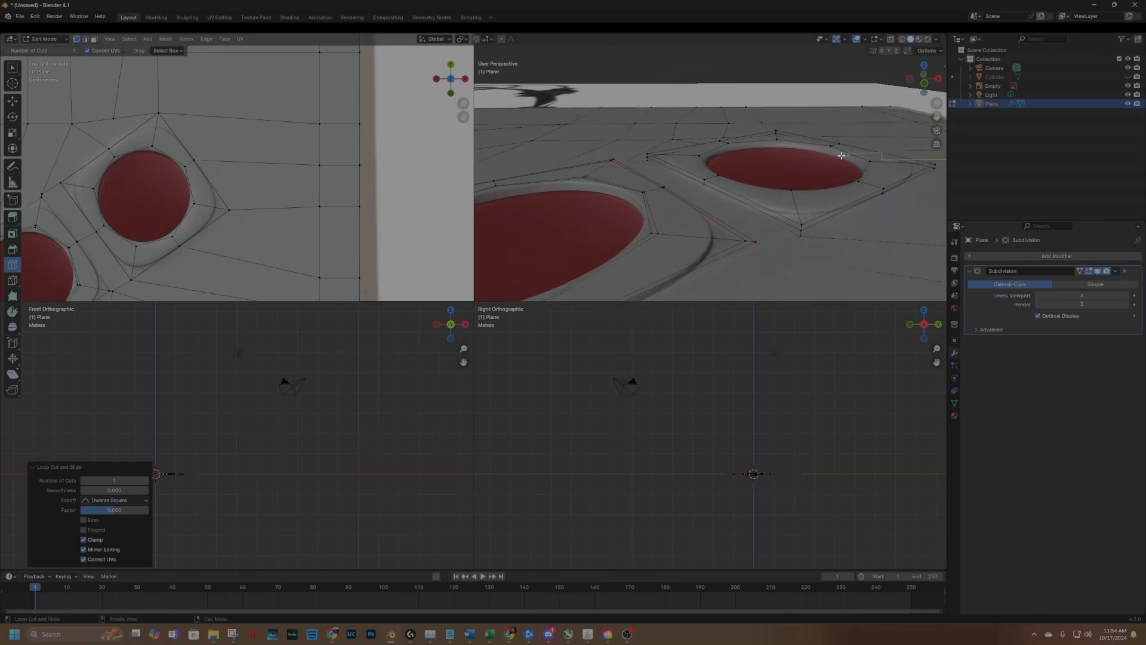
left_click_drag(842, 156, 829, 146)
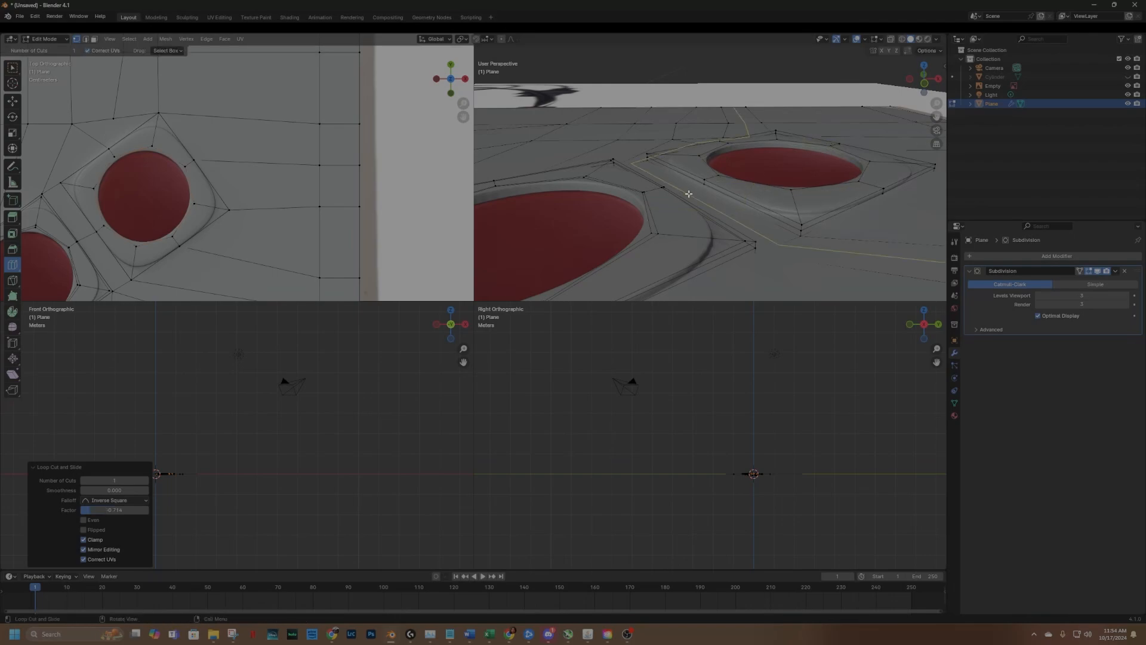
left_click_drag(583, 179, 585, 180)
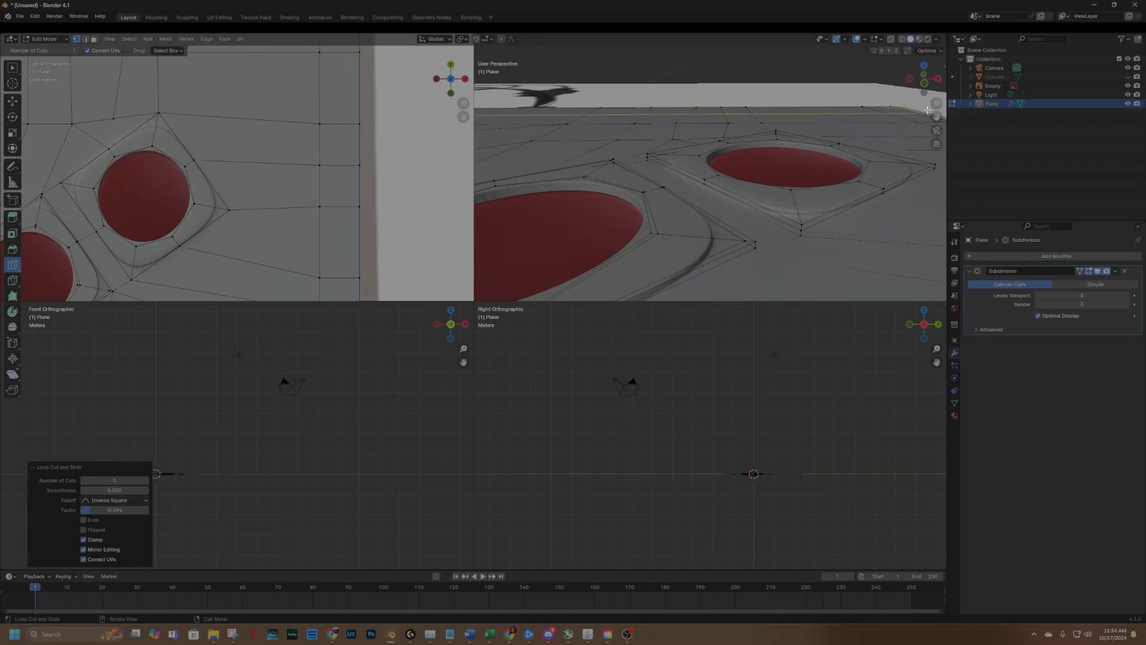
Add loop cuts along both flanks of the upper button plate, slid tight against its outer edges with factors of about -0.954 and 0.954.
left_click_drag(932, 115, 836, 171)
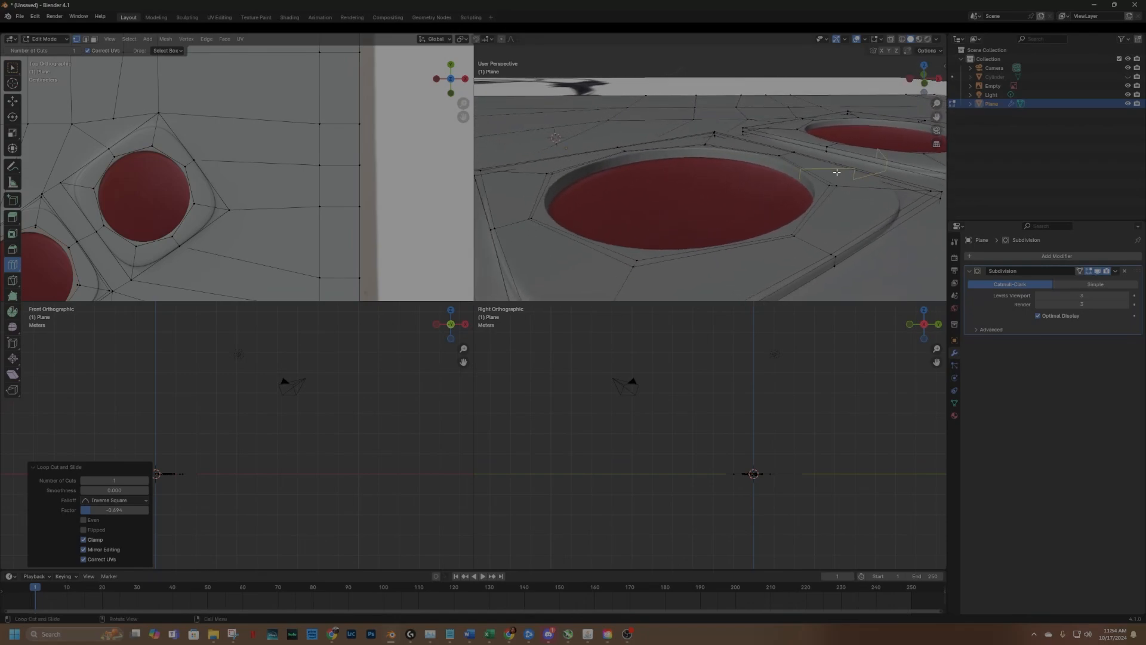
scroll(757, 205, "down", 2)
scroll(757, 205, "up", 1)
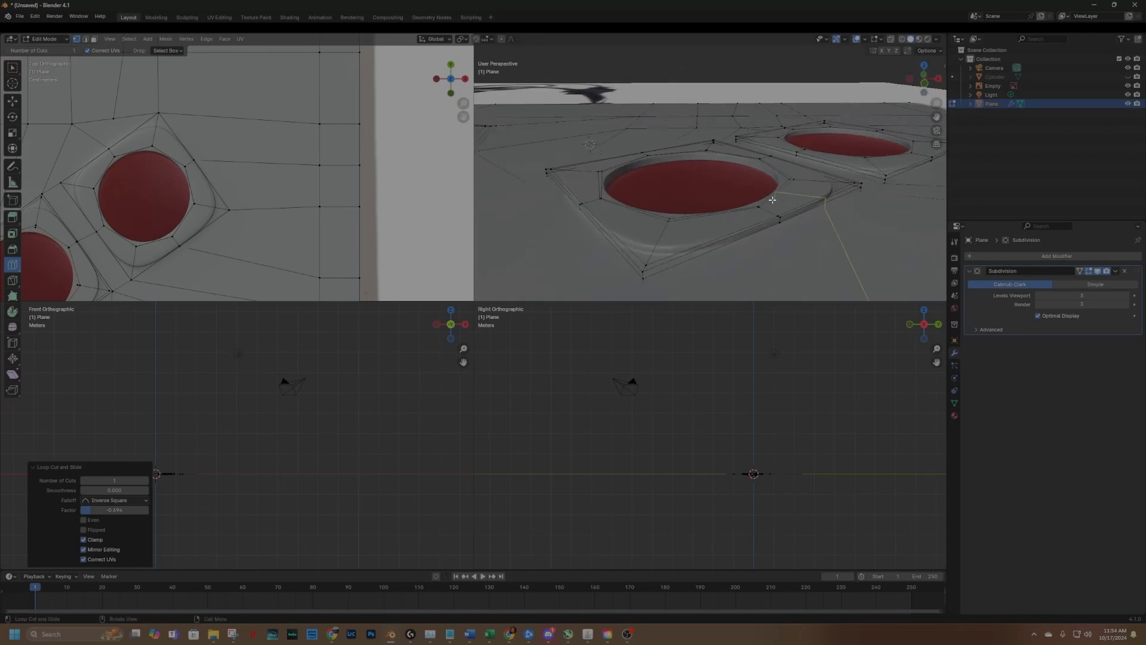
left_click_drag(923, 87, 867, 122)
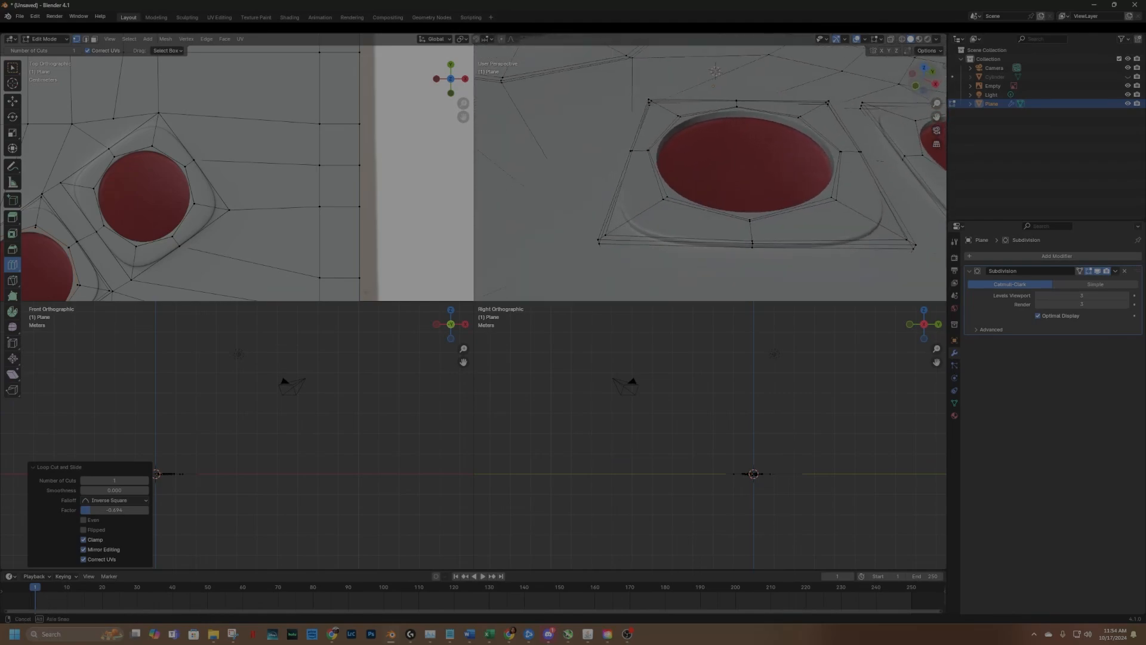
scroll(819, 162, "down", 5)
mouse_move(936, 117)
left_mouse_down()
mouse_move(868, 133)
mouse_move(930, 137)
left_mouse_up()
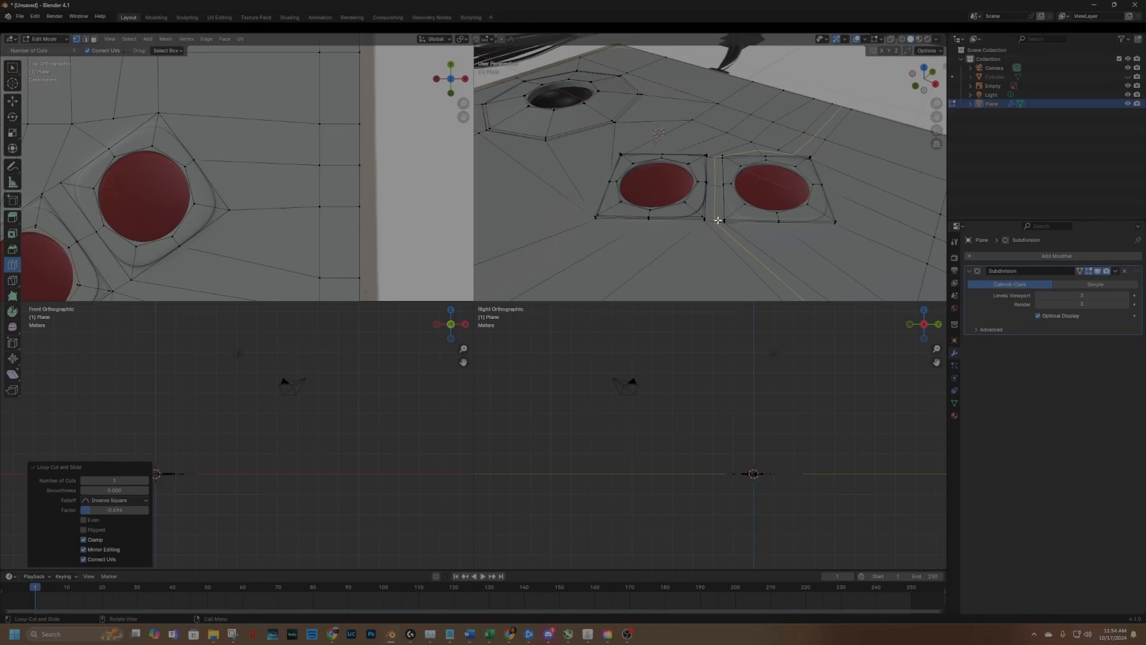
left_click_drag(718, 221, 714, 220)
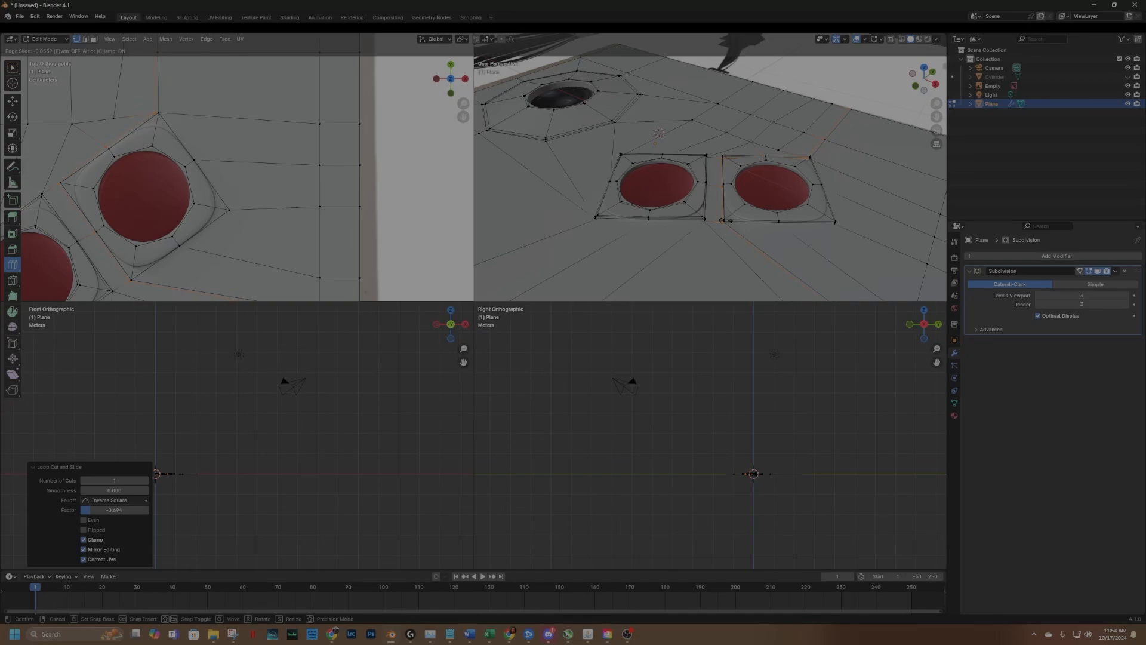
left_click_drag(724, 220, 731, 231)
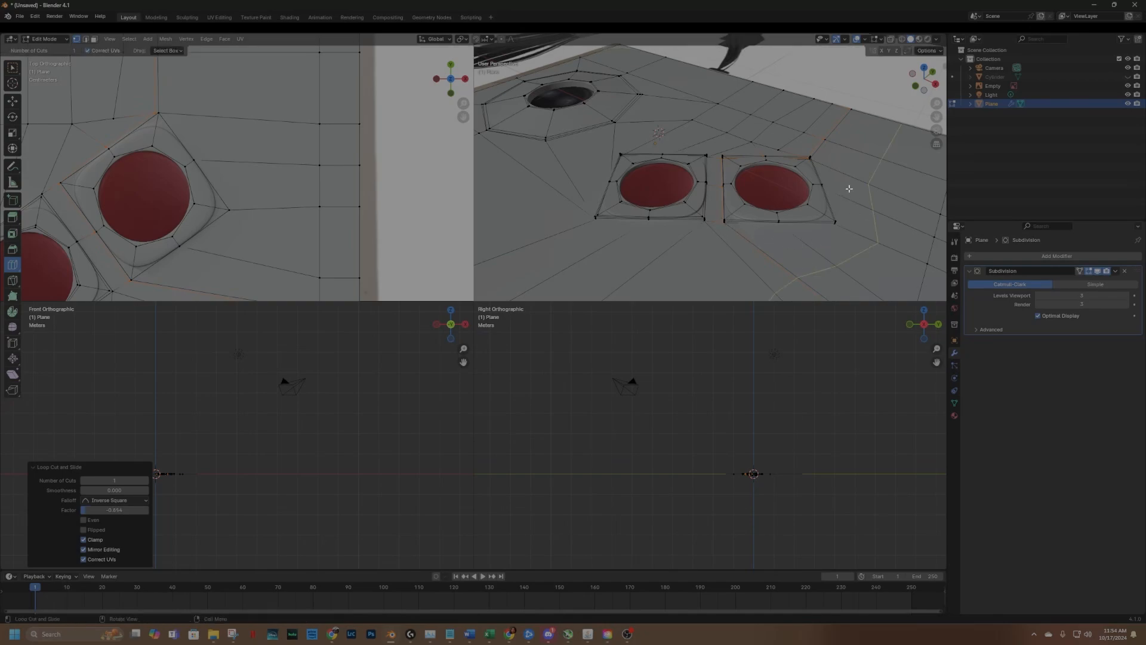
left_click_drag(848, 189, 796, 173)
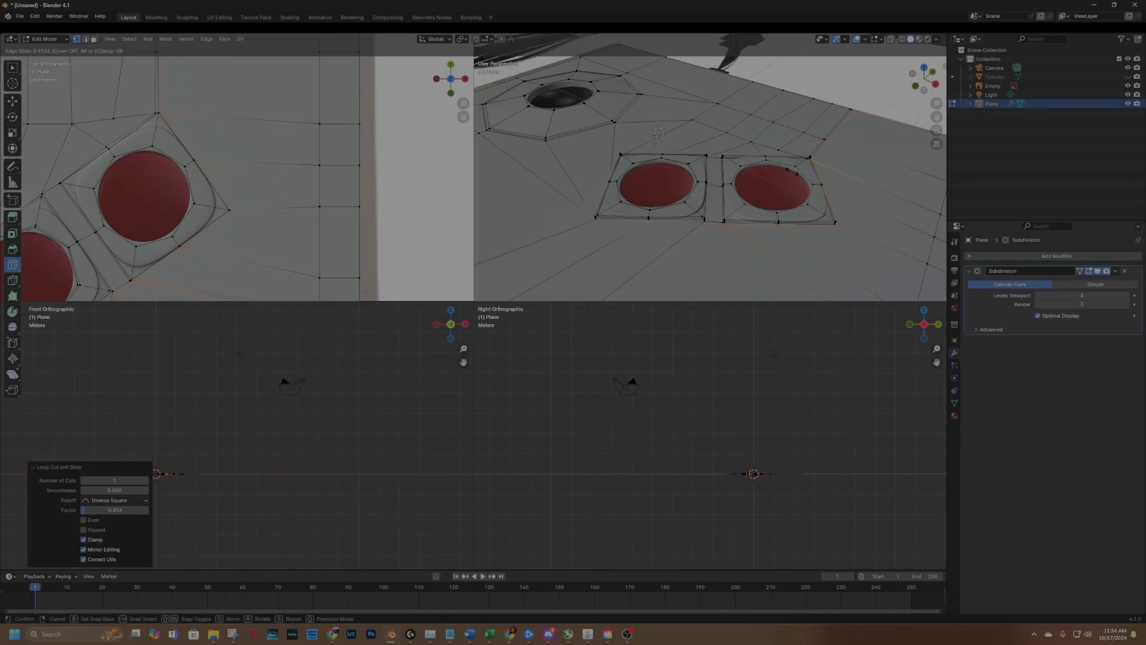
left_click(793, 172)
Merge at center the two close vertex pairs between the upper plate's top corner and the panel's top border.
left_click_drag(916, 87, 826, 64)
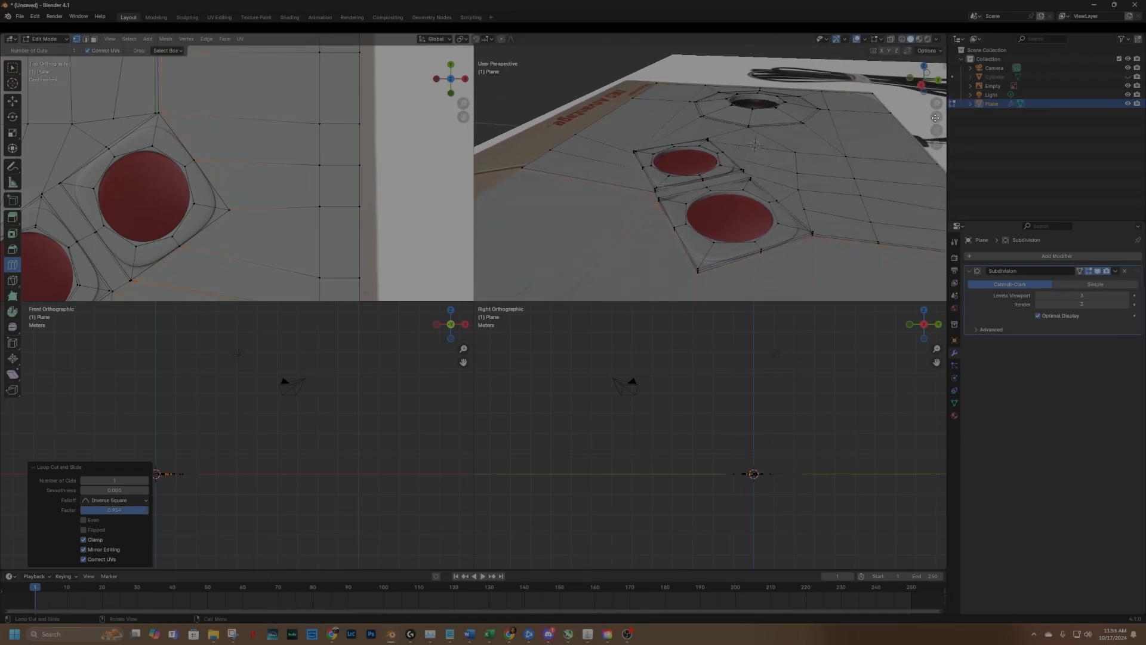
left_click_drag(937, 117, 846, 106)
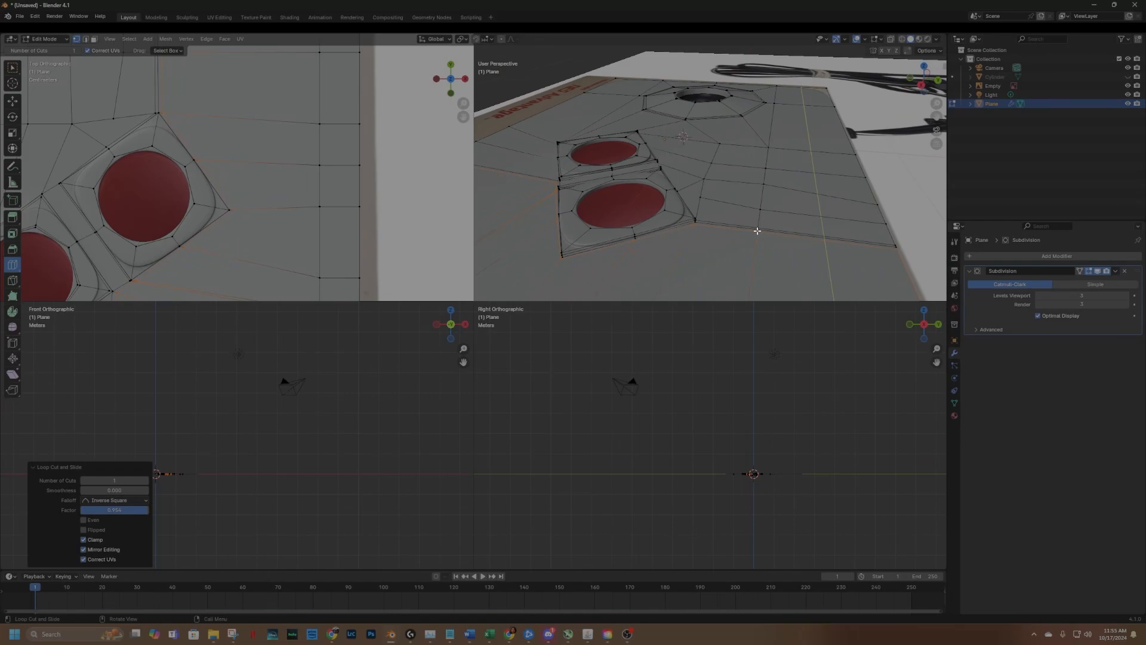
left_click(12, 101)
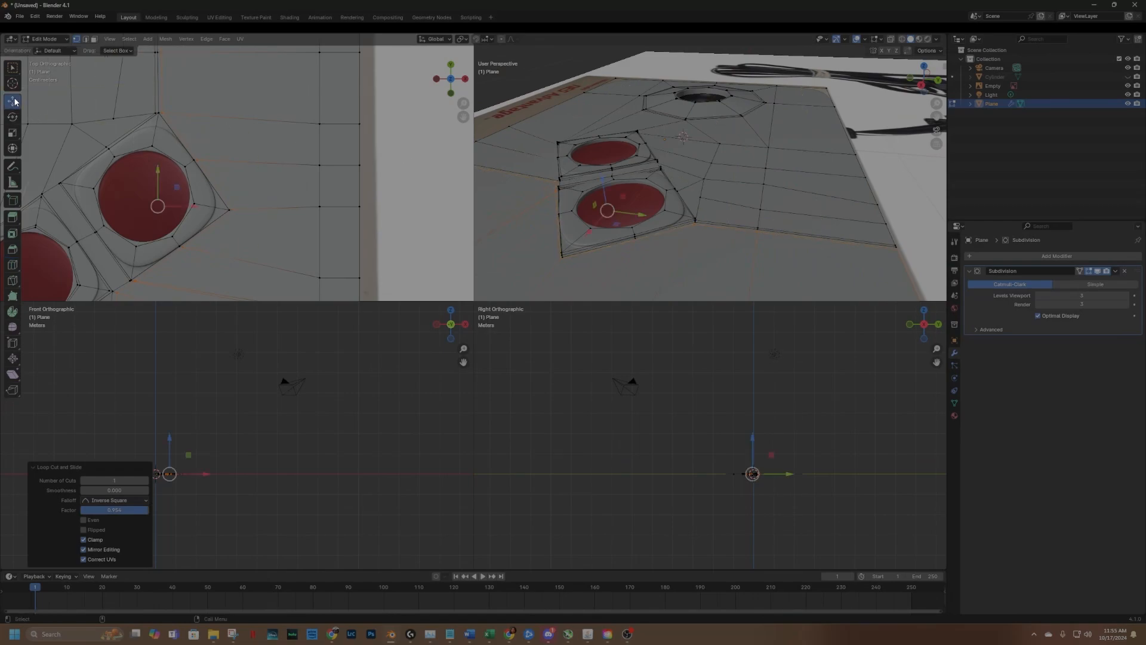
left_click(756, 227)
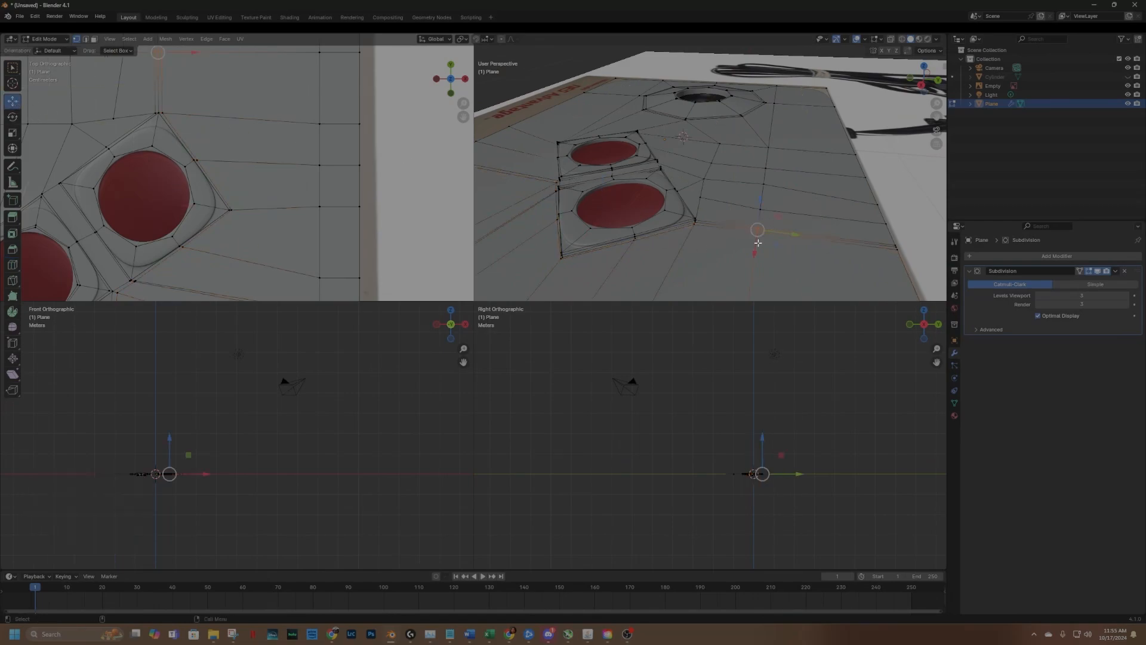
key("m")
left_click(758, 242)
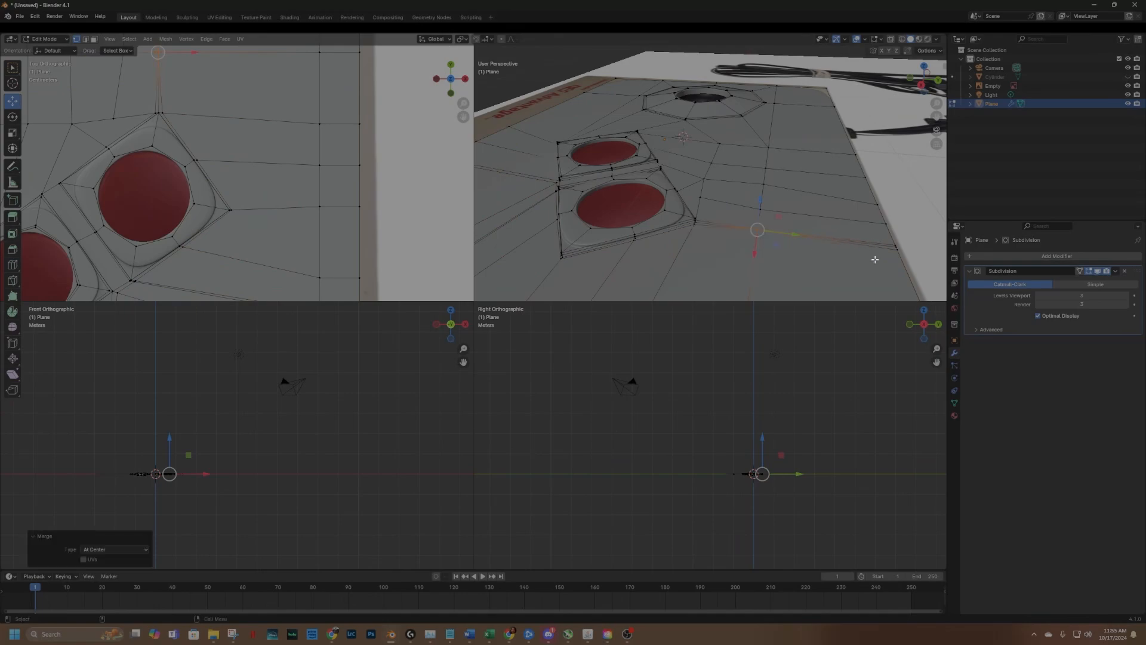
left_click(888, 240)
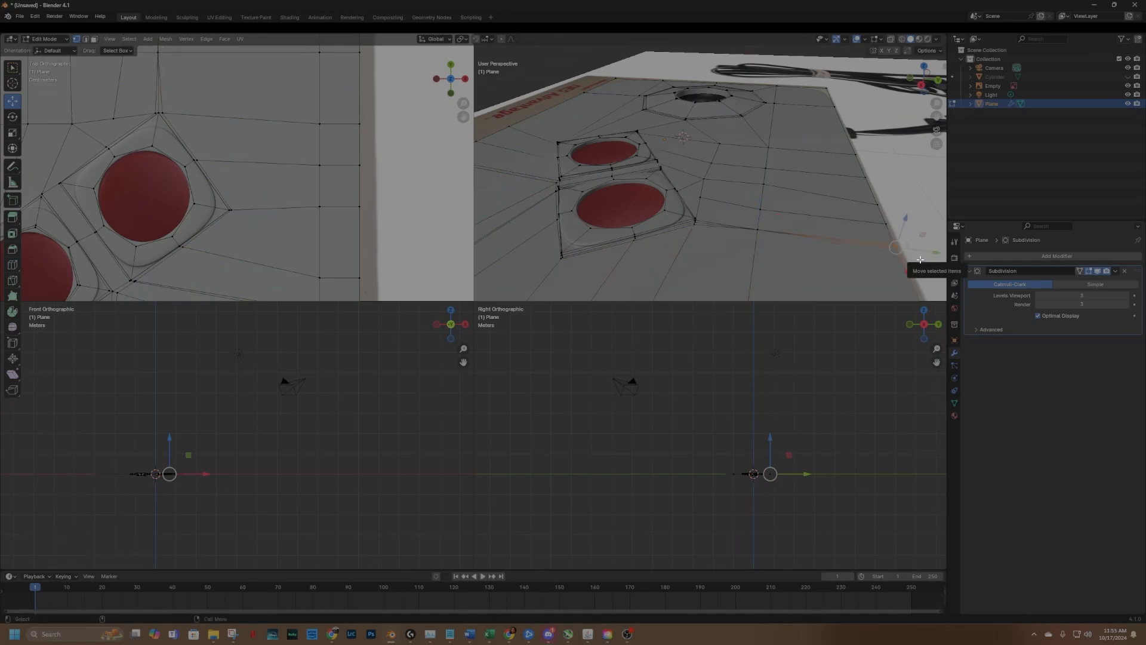
key("m")
left_click(919, 259)
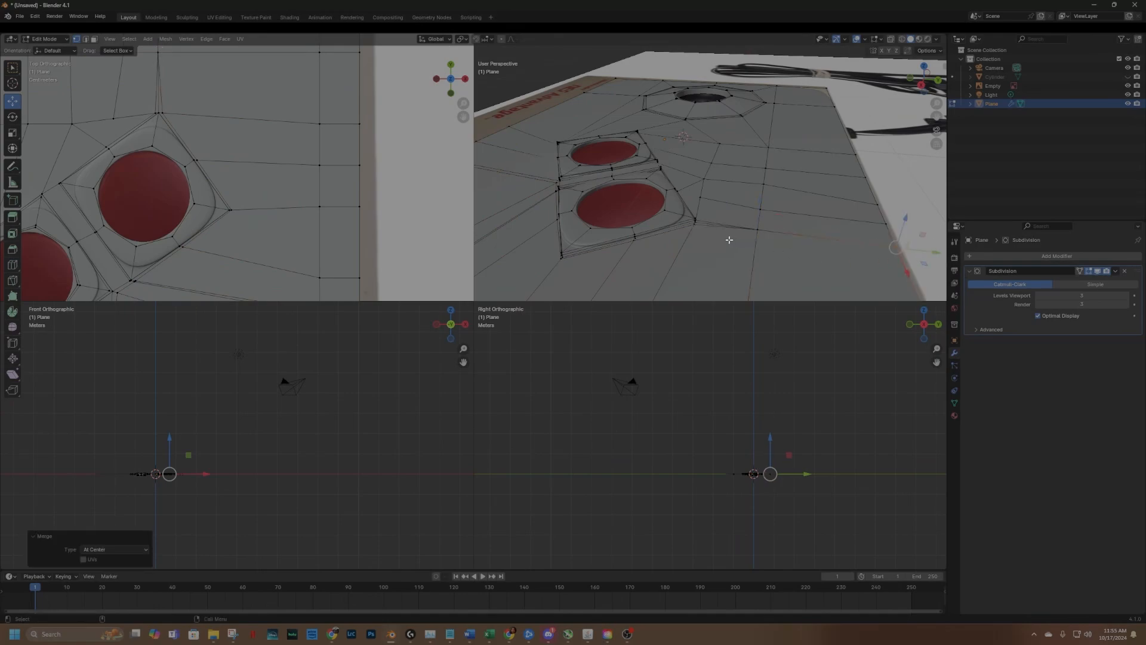
Dissolve the extra edge running from the upper plate's top corner toward the panel's top border.
scroll(729, 239, "up", 3)
key("2")
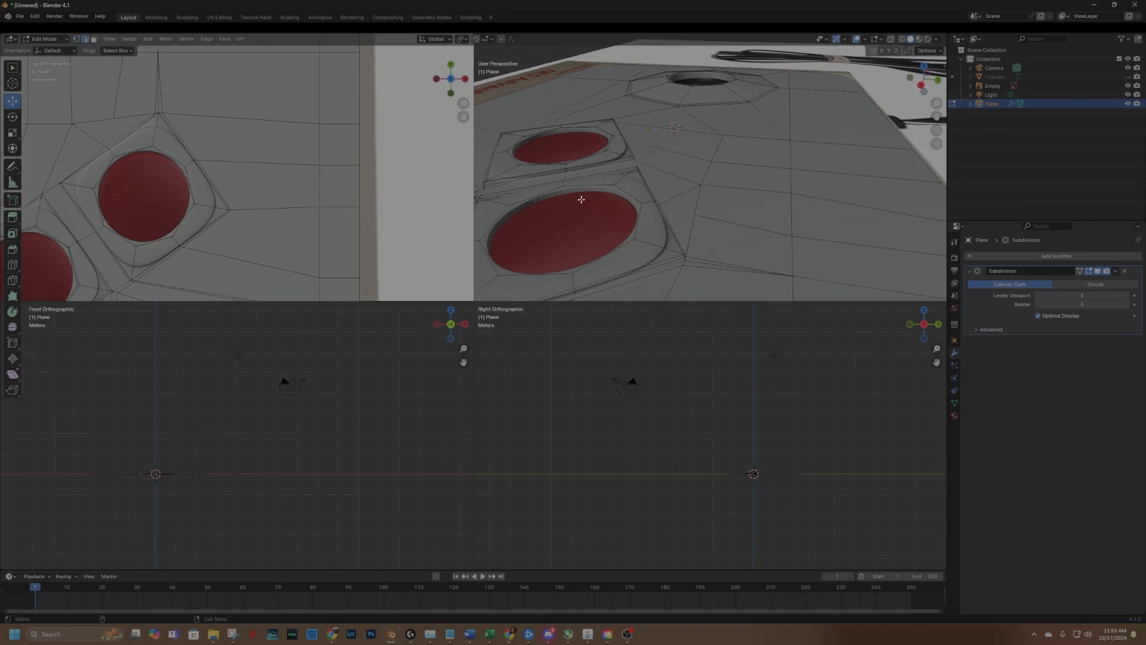
left_click(708, 260)
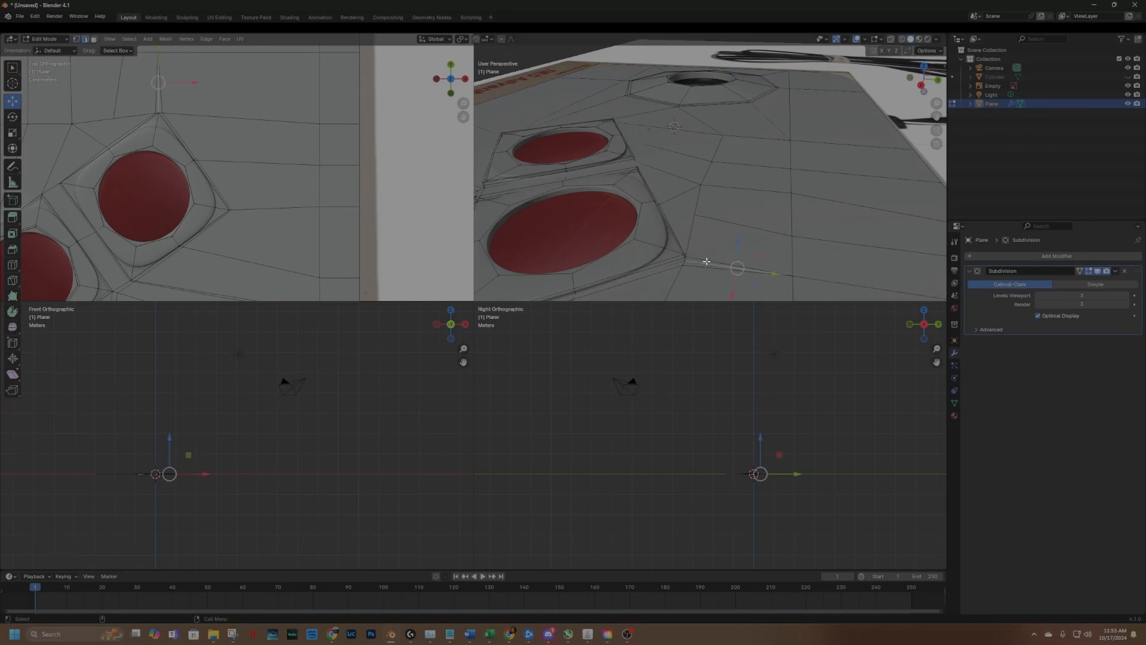
right_click(706, 261)
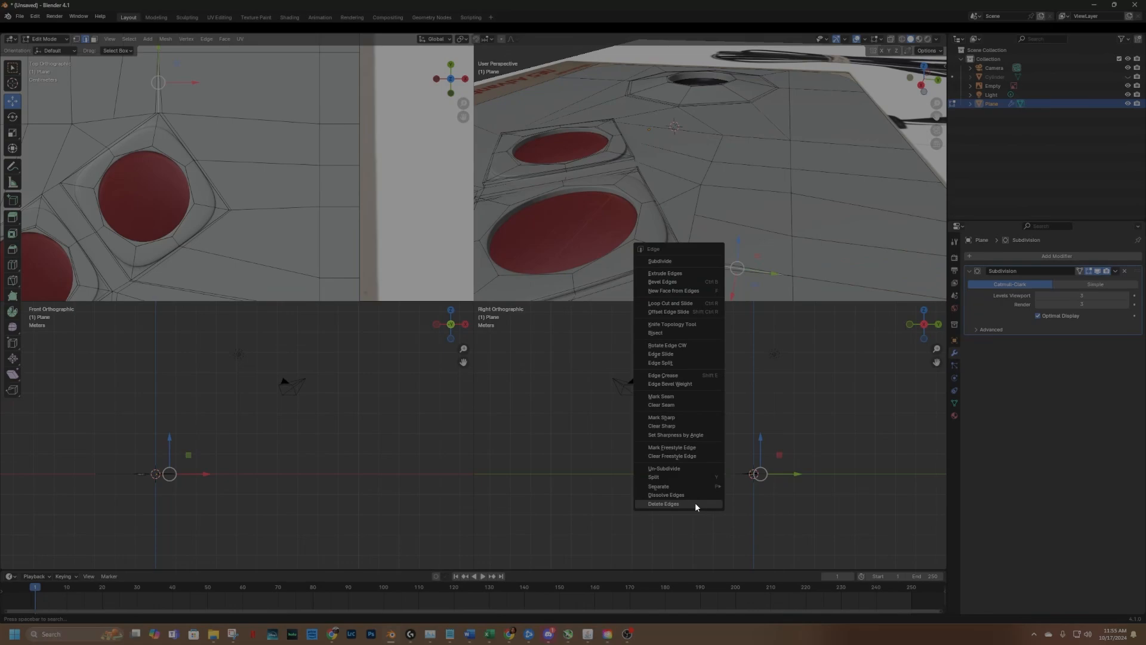
left_click(696, 495)
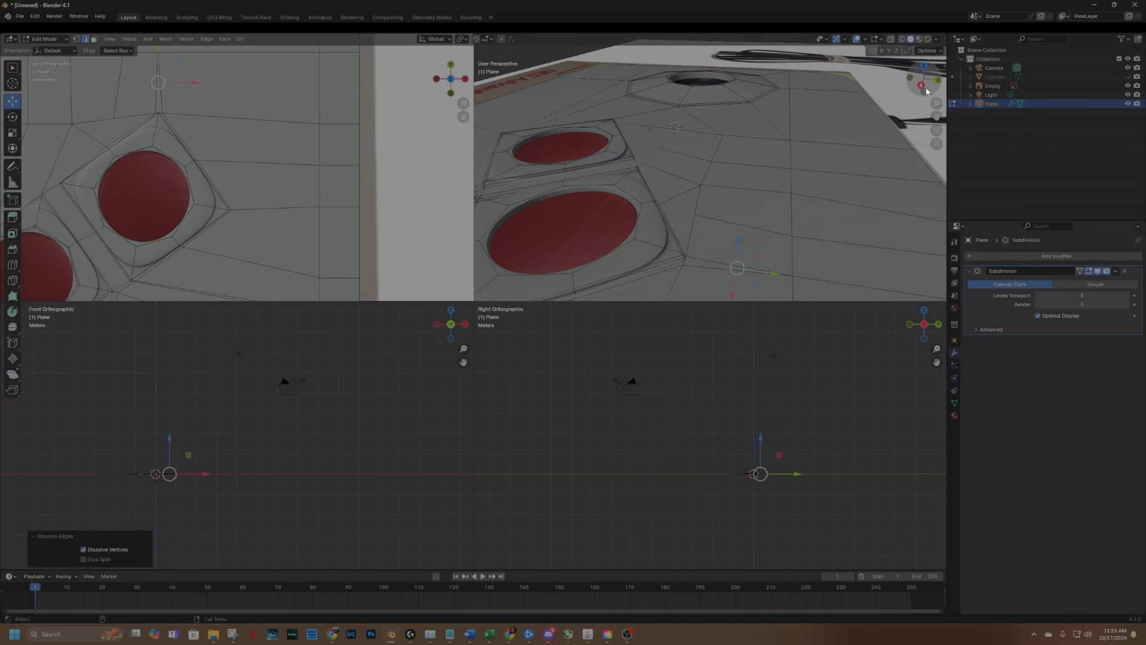
left_click_drag(926, 91, 800, 233)
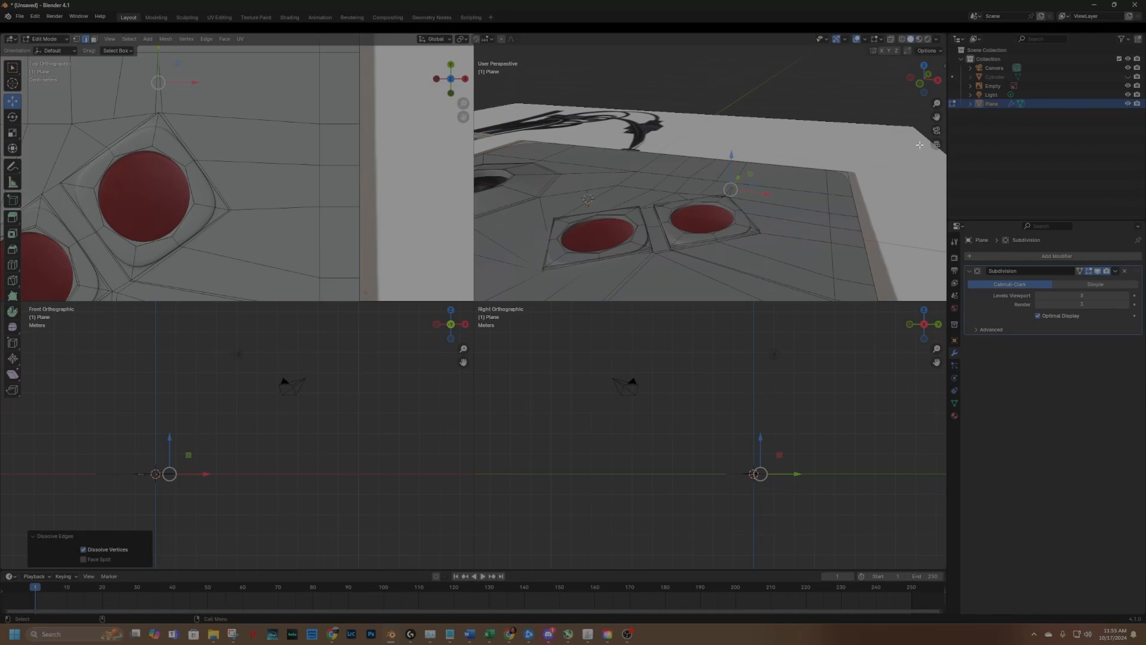
left_click_drag(936, 120, 952, 135)
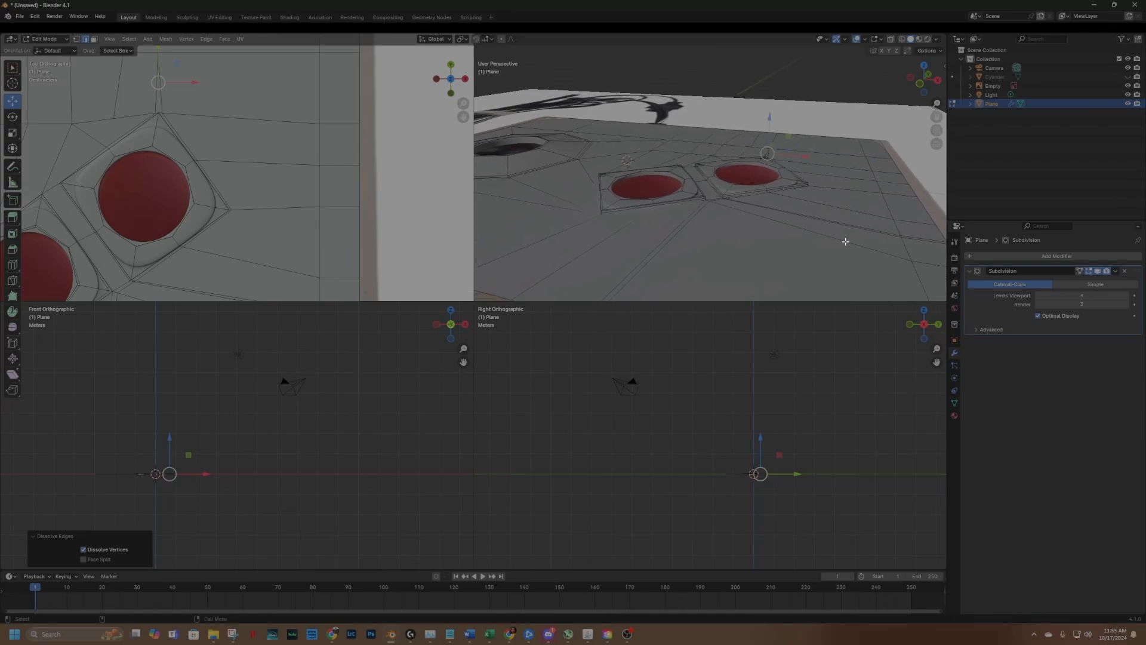
middle_click_drag(940, 202, 879, 216, "shift")
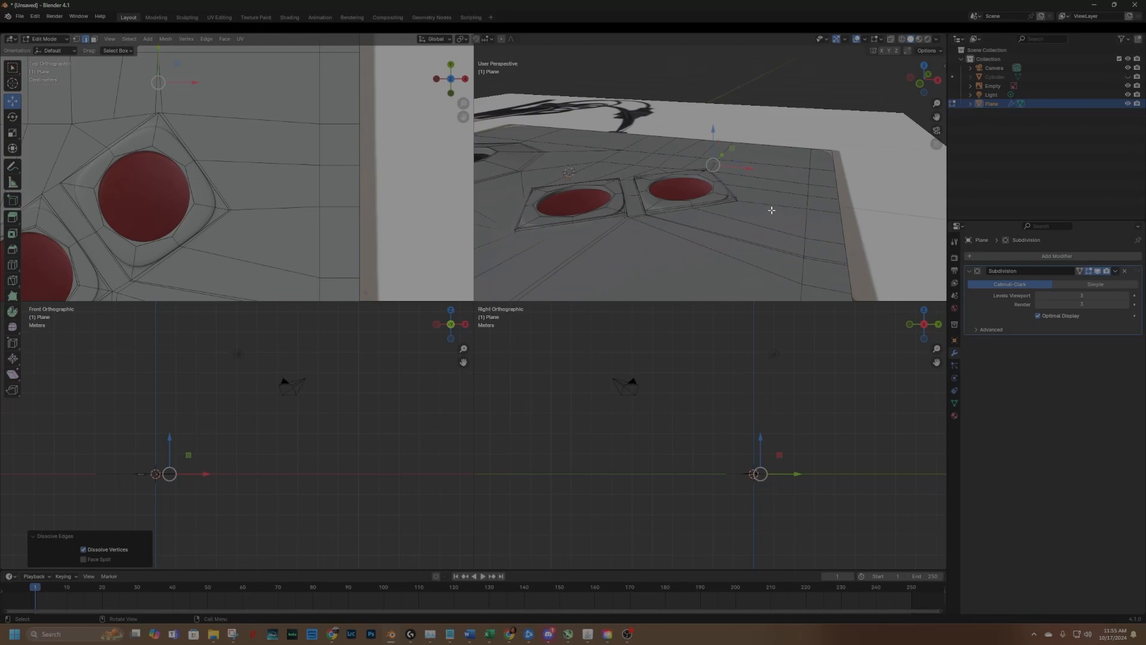
left_click_drag(919, 85, 831, 213)
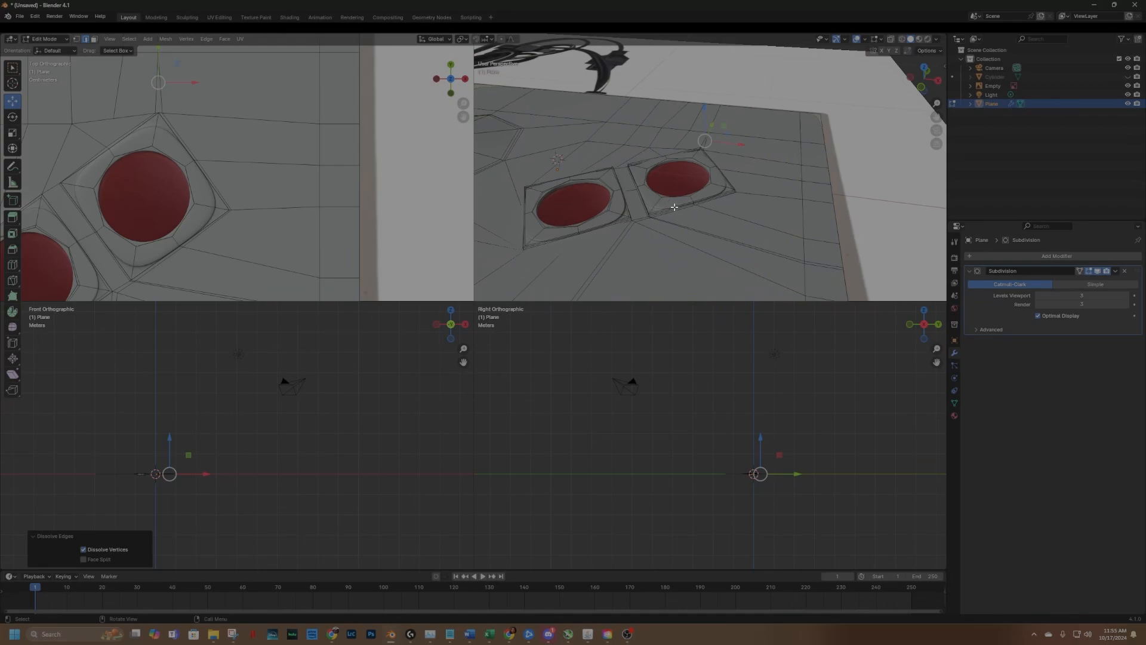
scroll(664, 209, "up", 3)
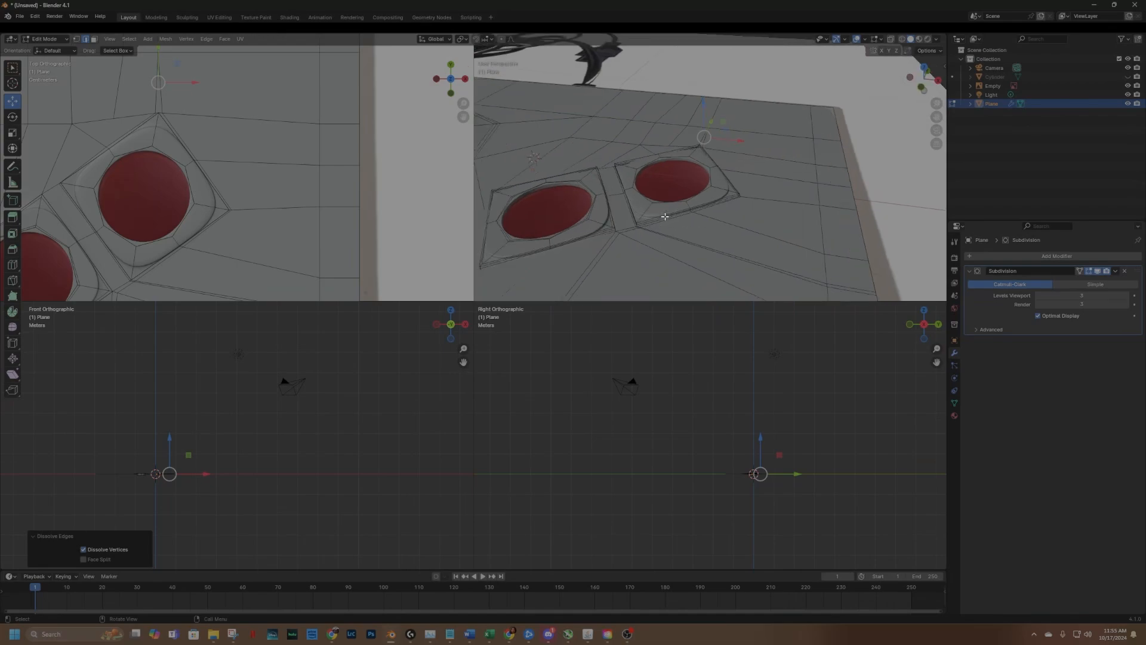
Knife-cut an edge from the rim loop vertex below the upper plate's top corner to the panel edge just left of that corner.
left_click_drag(937, 119, 711, 215)
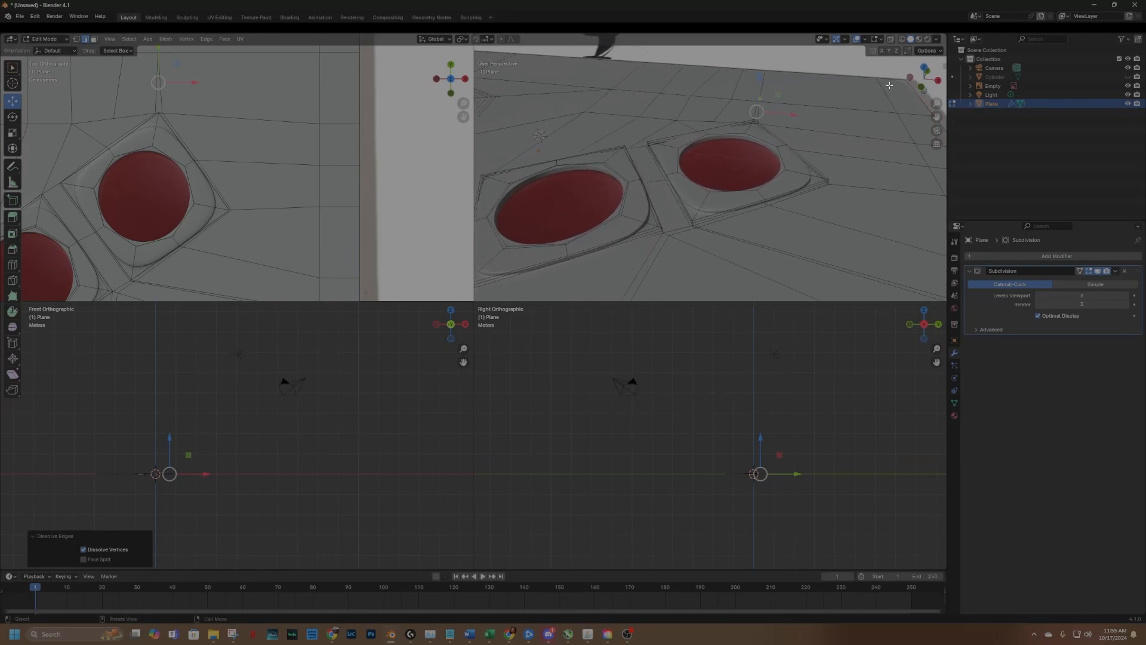
left_click(891, 40)
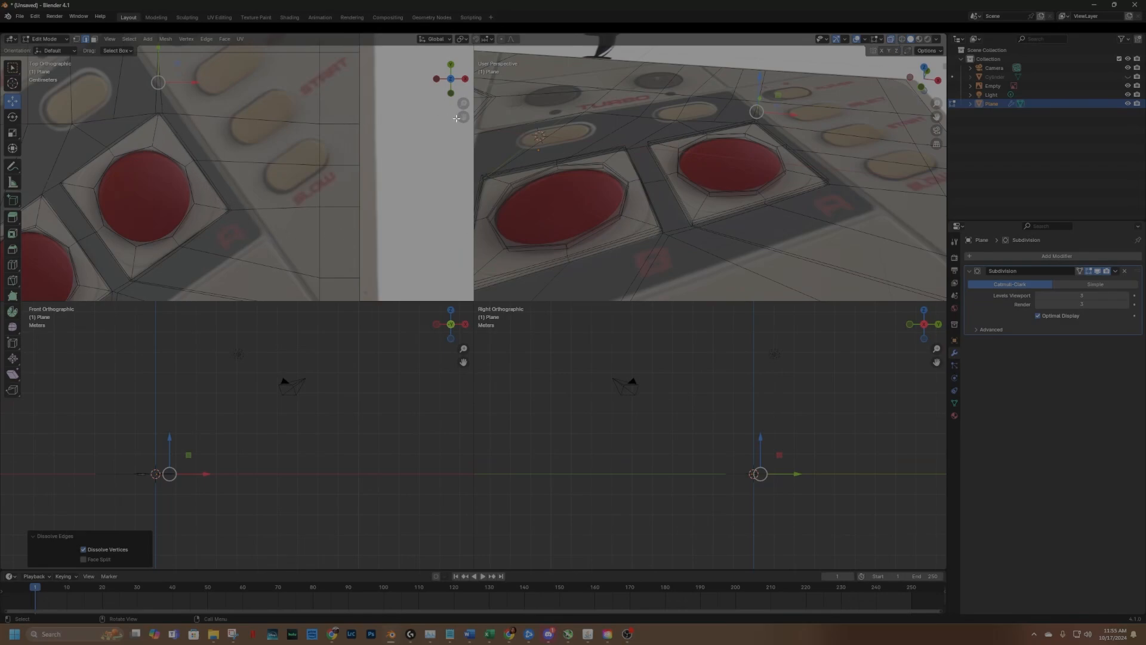
left_click_drag(461, 118, 460, 119)
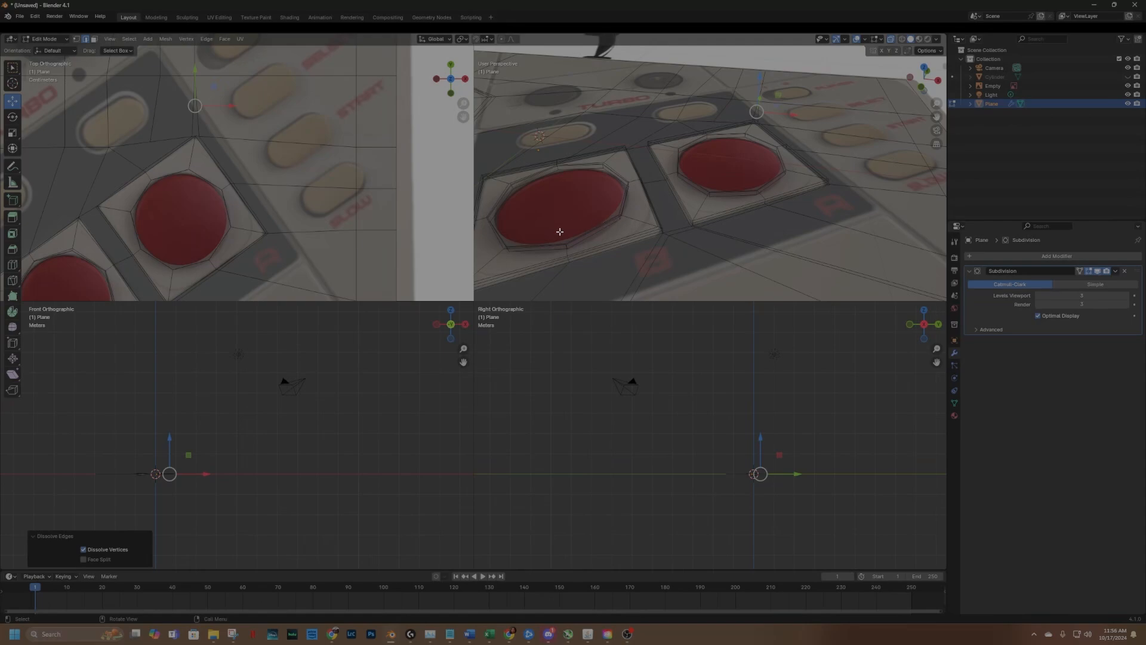
scroll(262, 201, "down", 2)
scroll(259, 200, "up", 2)
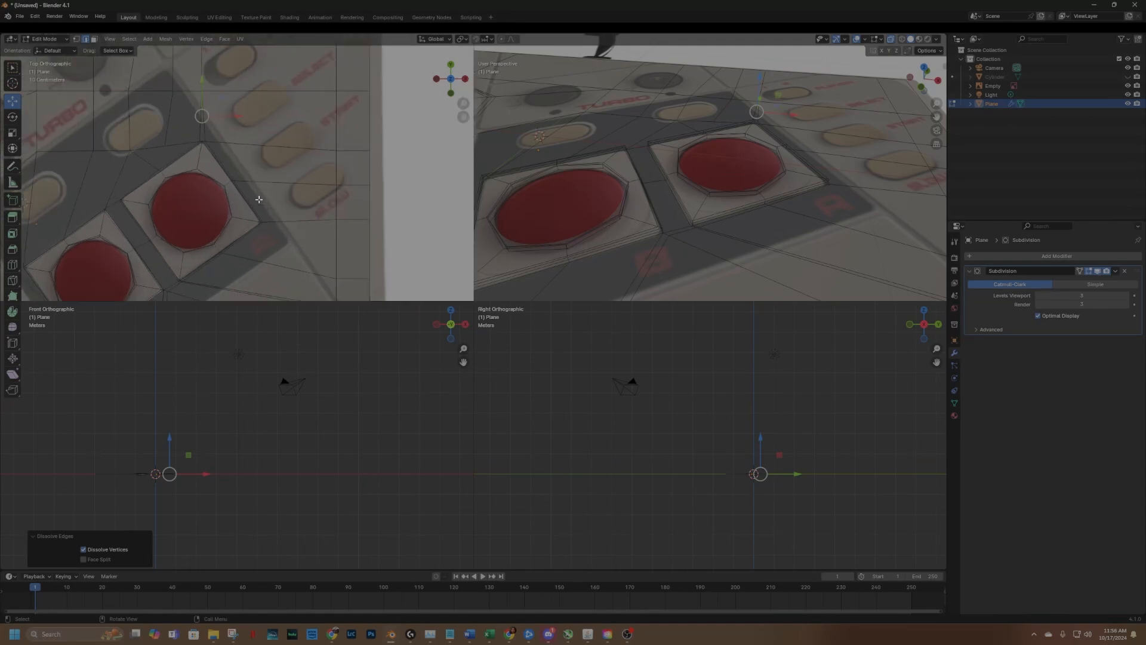
scroll(259, 199, "up", 2)
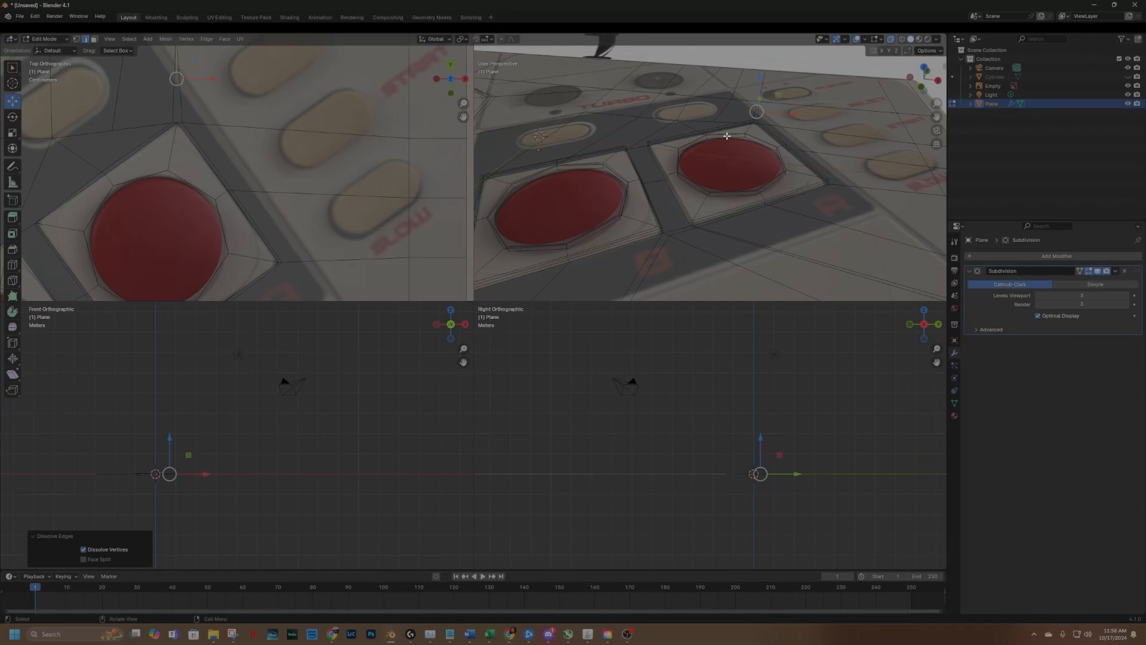
scroll(726, 137, "up", 5)
left_click_drag(937, 119, 889, 182)
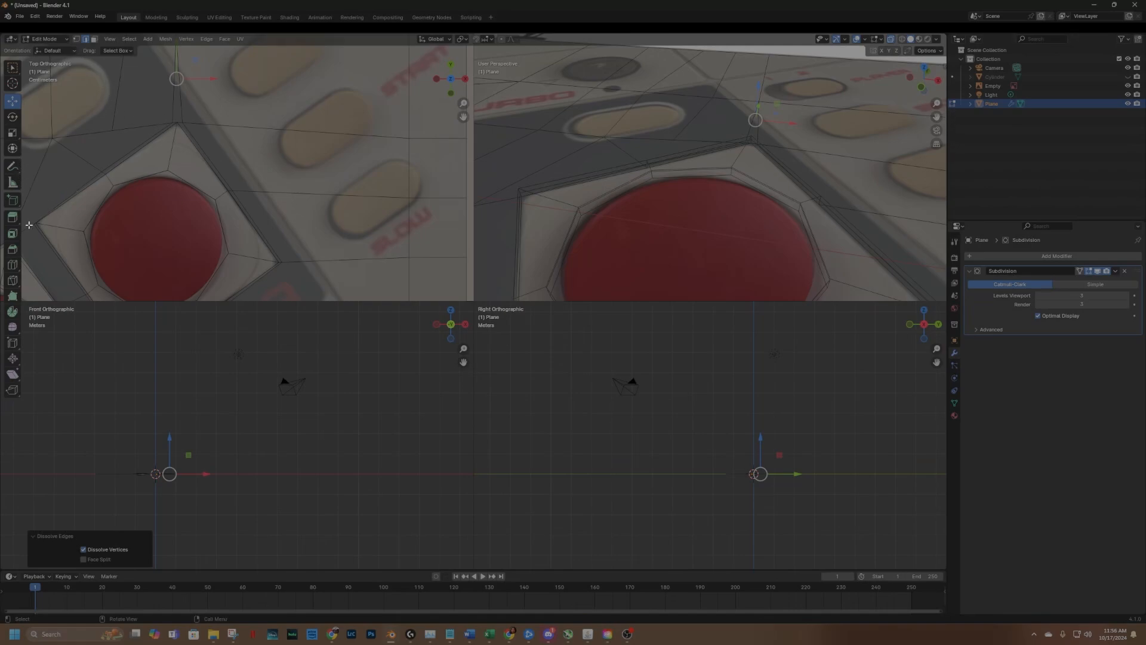
left_click(14, 264)
left_click(14, 281)
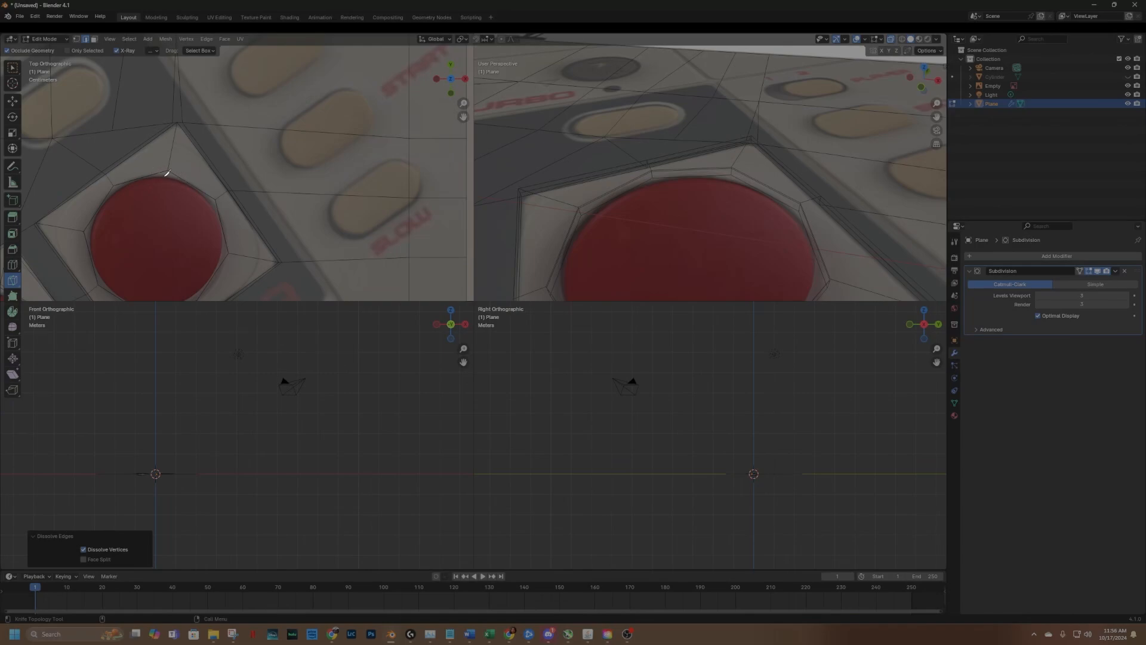
left_click(168, 169)
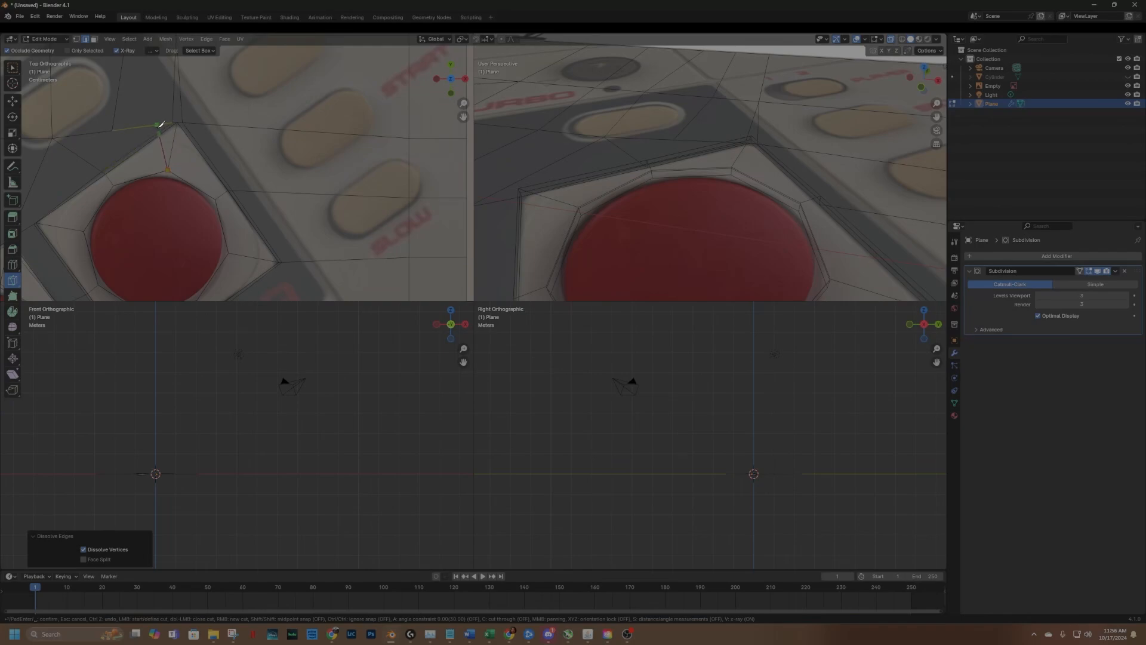
left_click(157, 125)
key("Return")
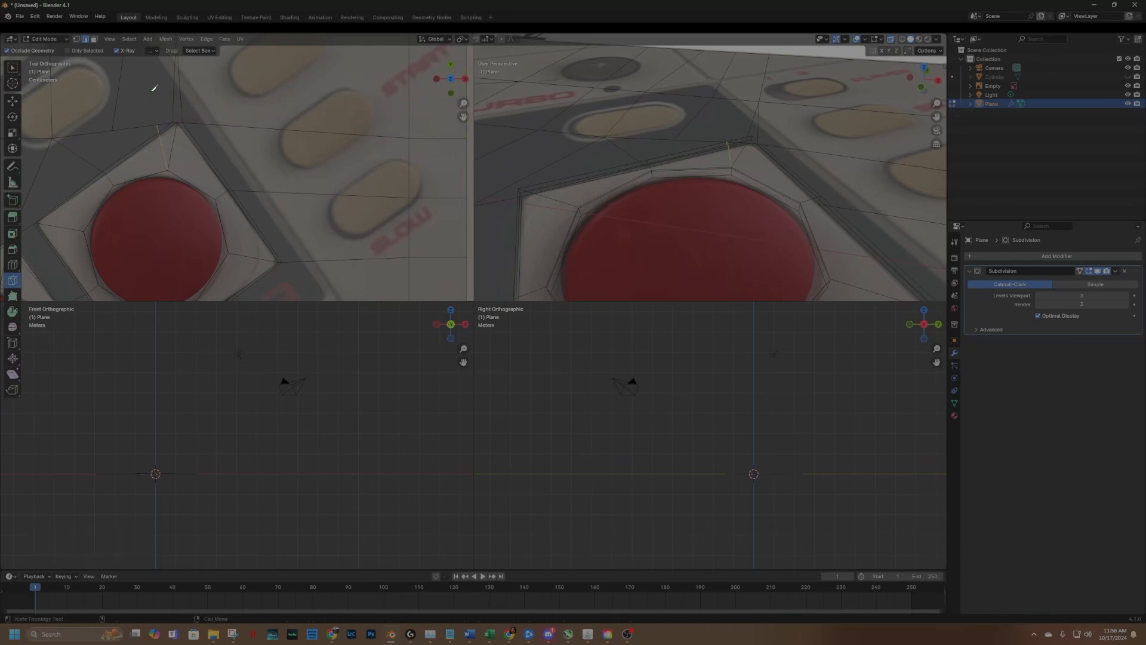
Extend the left-side knife cut from the panel edge up to the grid vertex directly above the upper plate's top corner.
left_click_drag(463, 116, 505, 206)
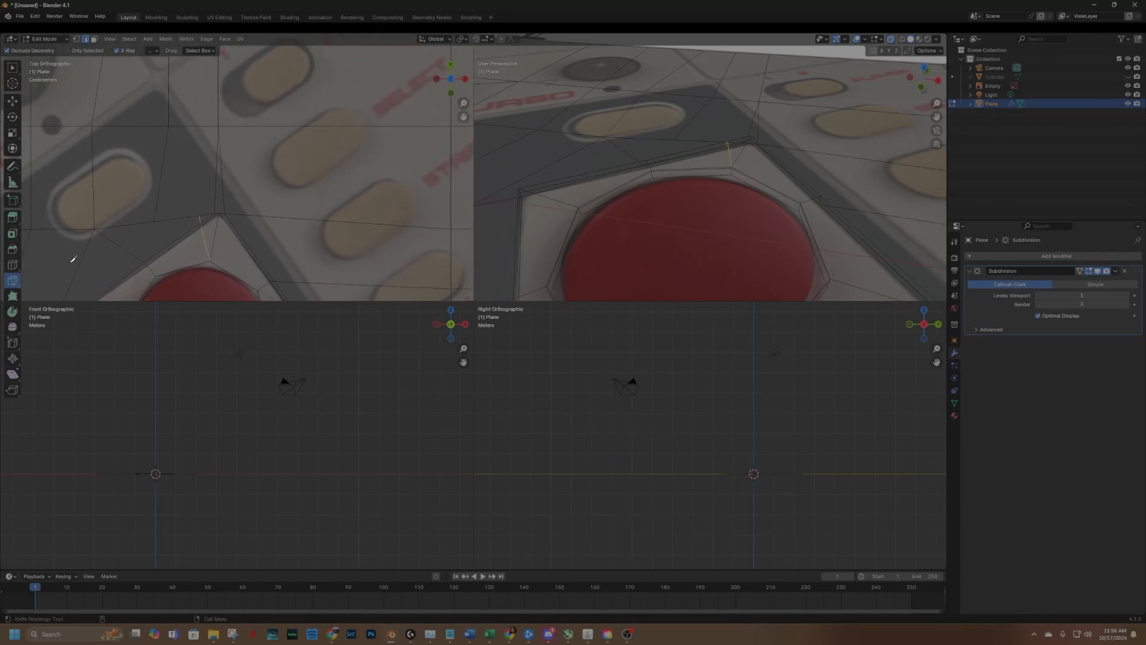
left_click(199, 216)
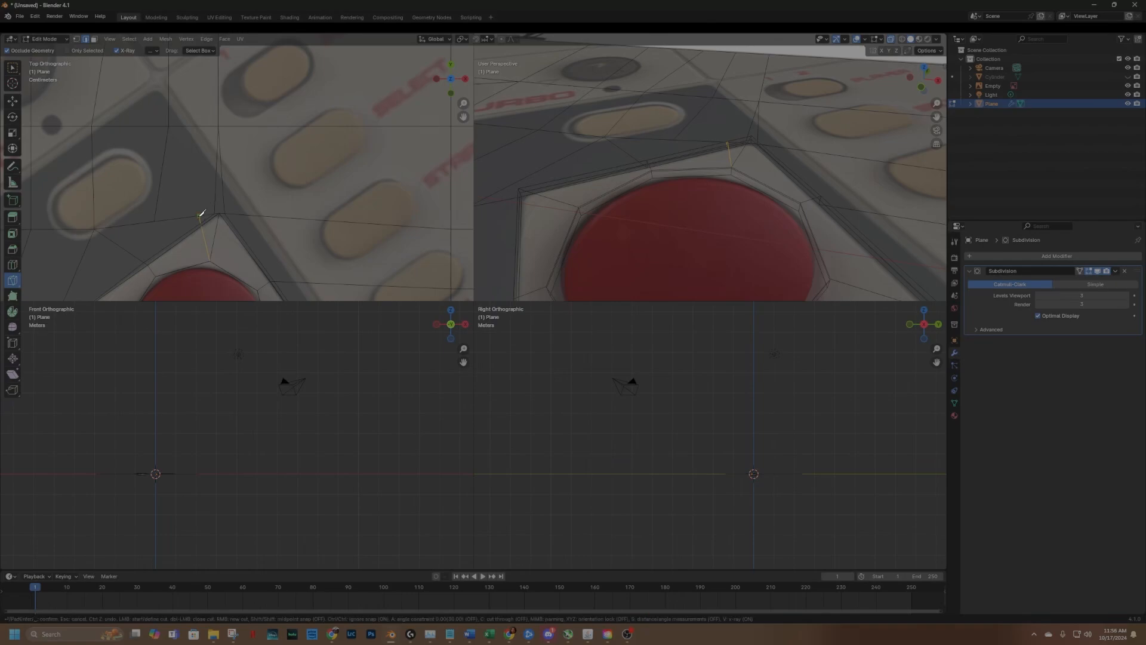
left_click(219, 126)
key("Return")
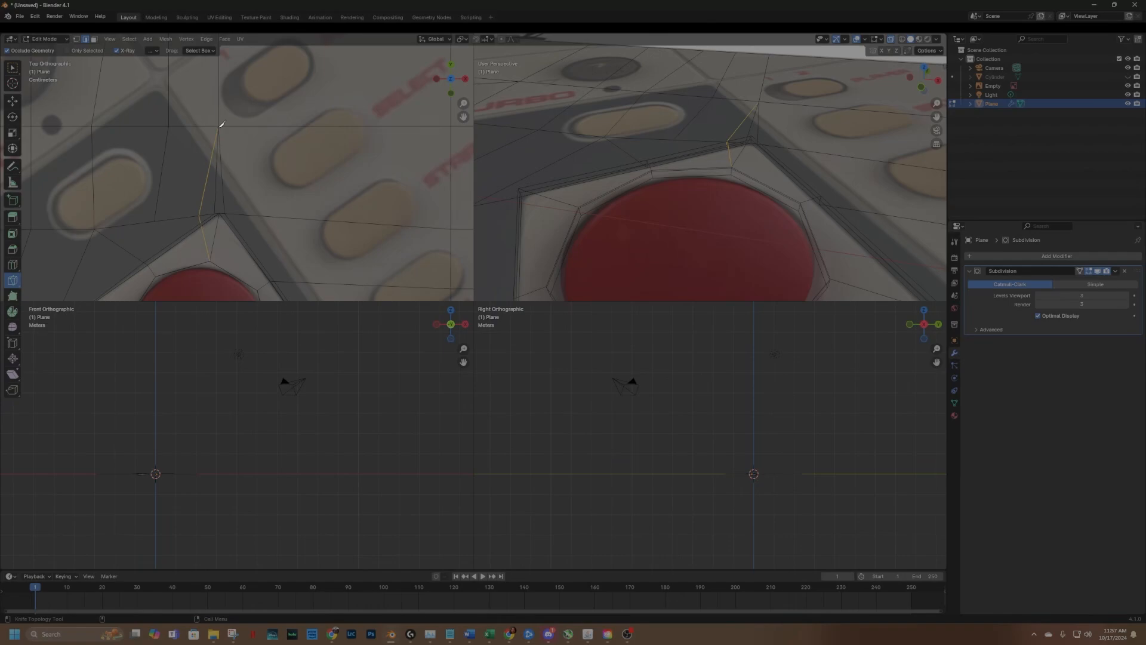
Knife-cut a matching path from the same rim vertex around the right side of the top corner to the grid vertex above.
left_click(211, 259)
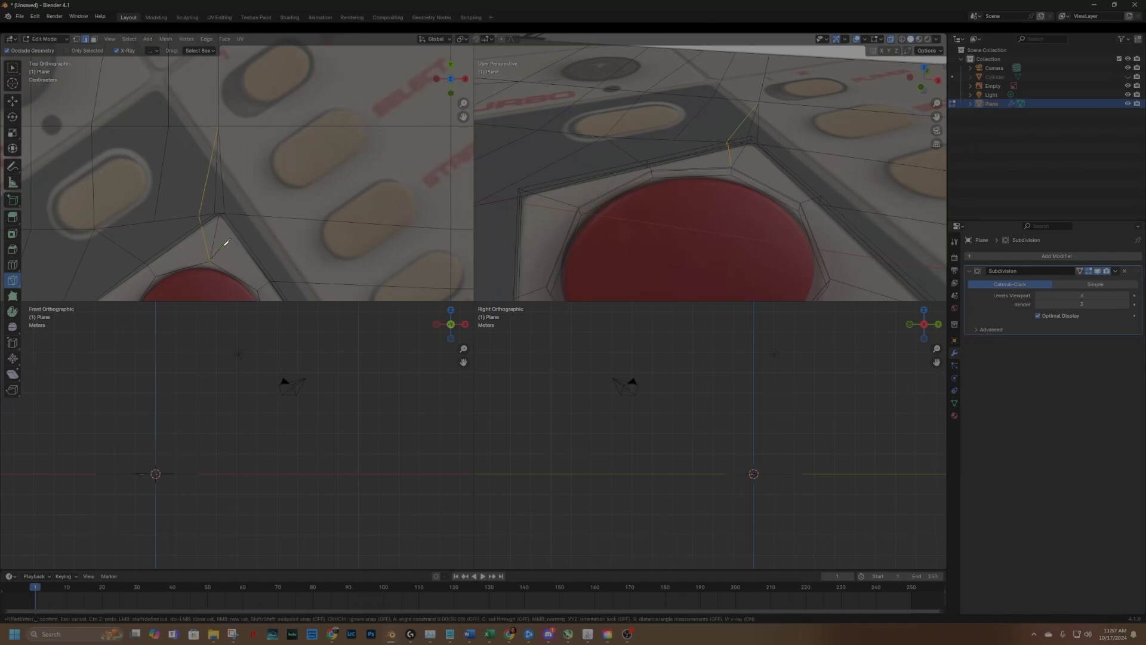
left_click(238, 213)
key("Return")
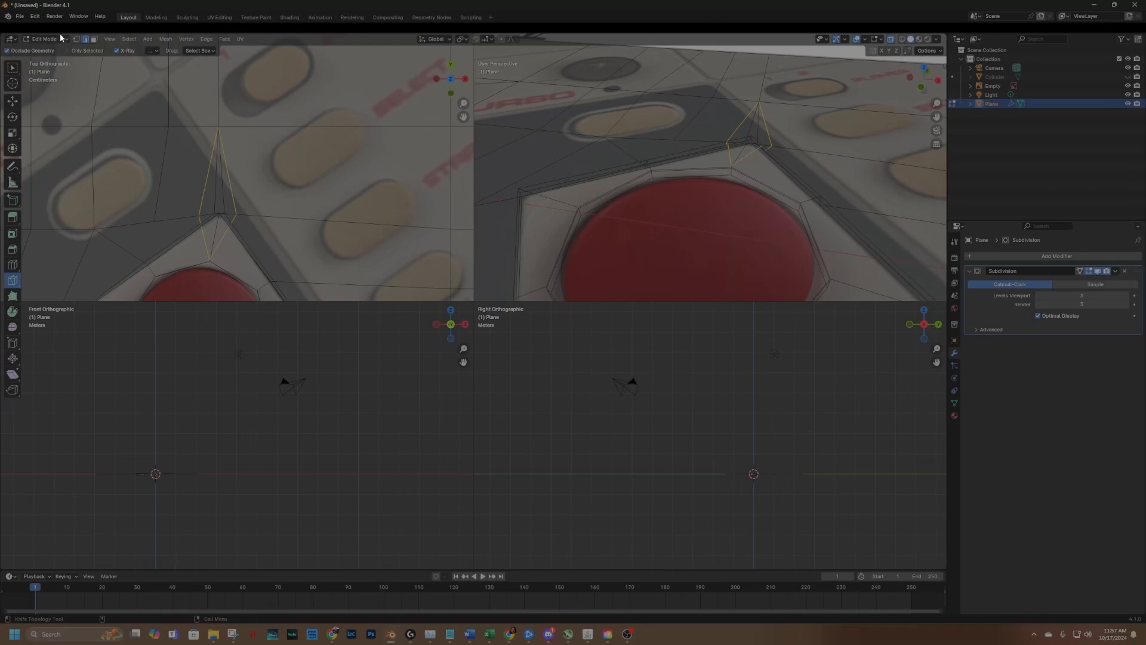
Examine the upper plate's smoothed top corner in Object Mode with X-ray off, from above and from a low angle.
left_click(892, 39)
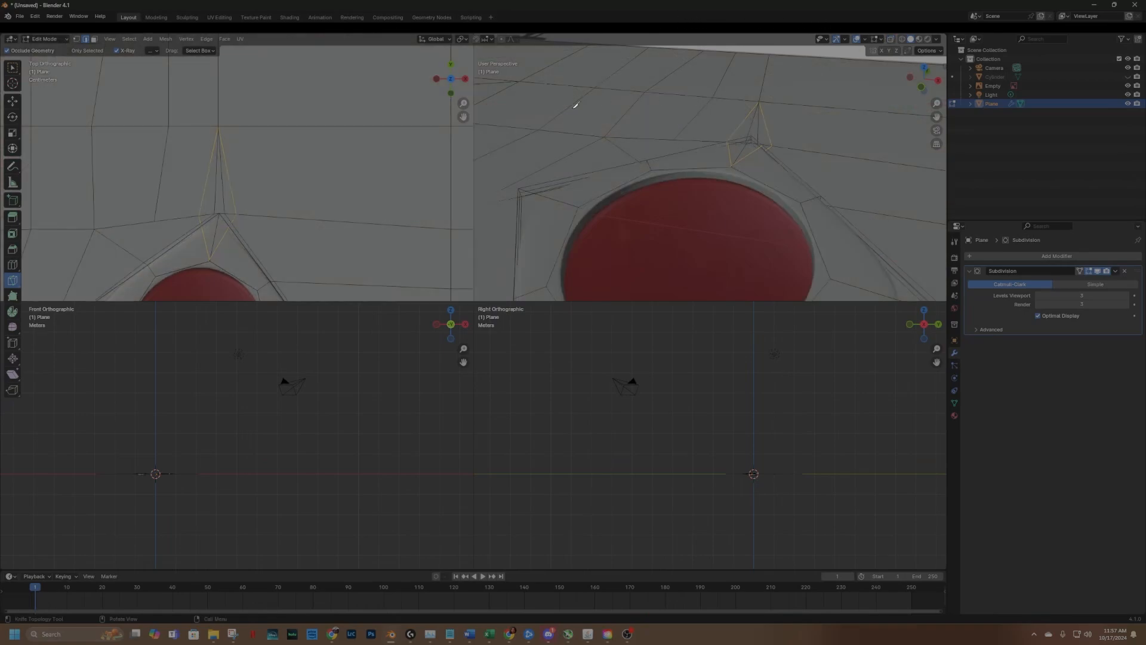
left_click(45, 39)
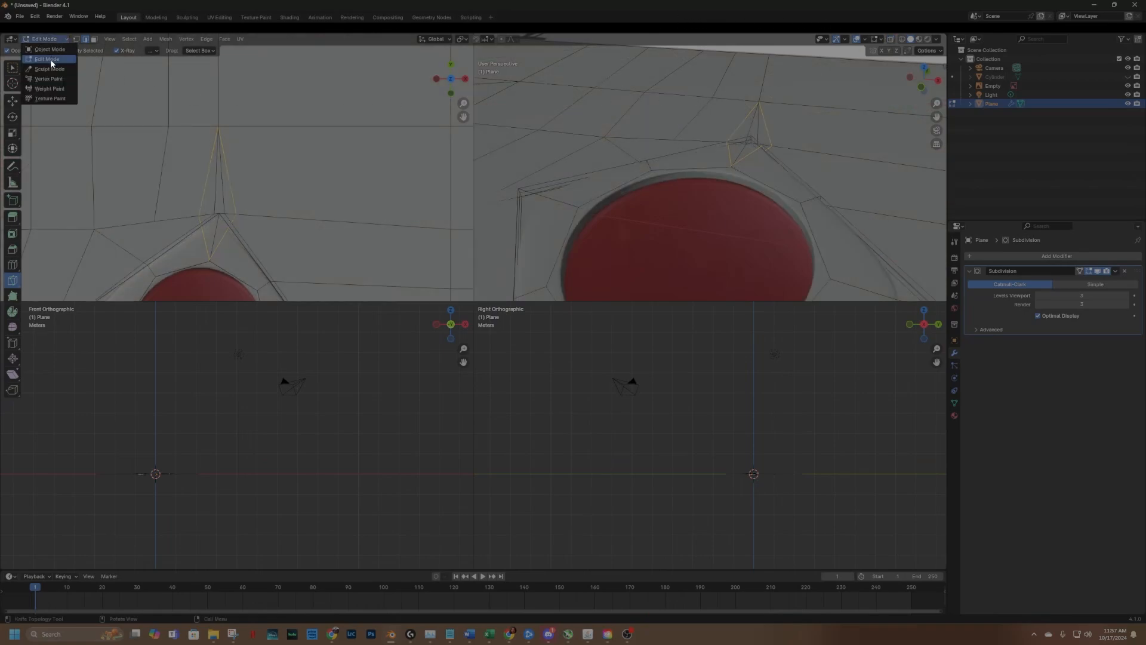
left_click(49, 49)
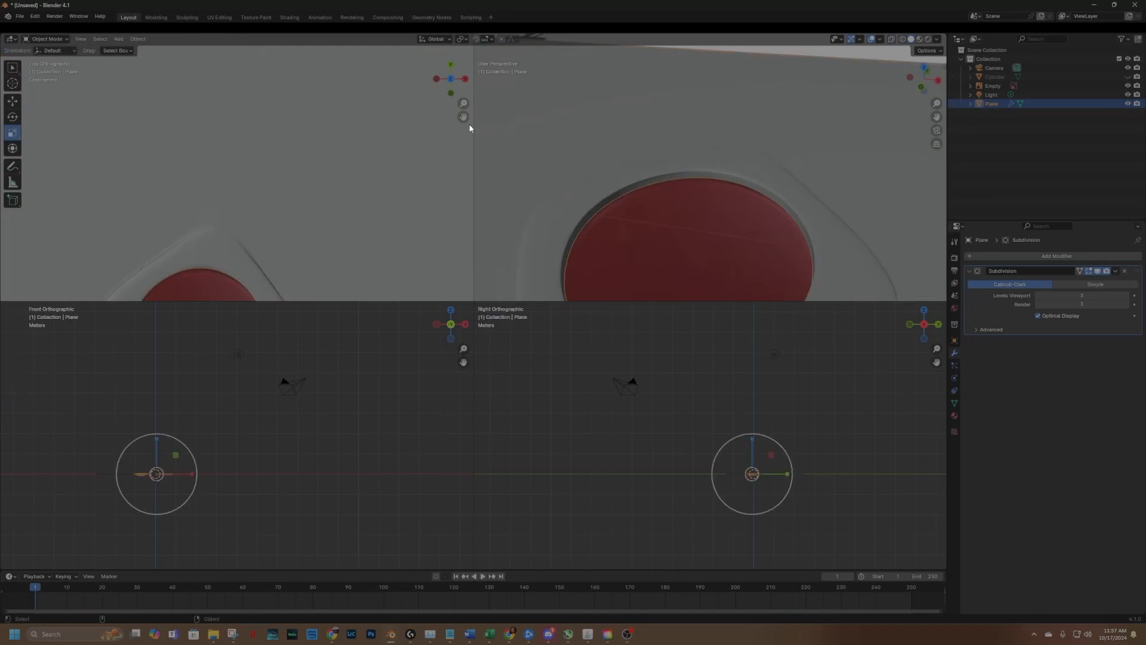
mouse_move(463, 117)
left_mouse_down()
mouse_move(463, 71)
mouse_move(409, 36)
mouse_move(441, 56)
mouse_move(467, 102)
mouse_move(458, 104)
left_mouse_up()
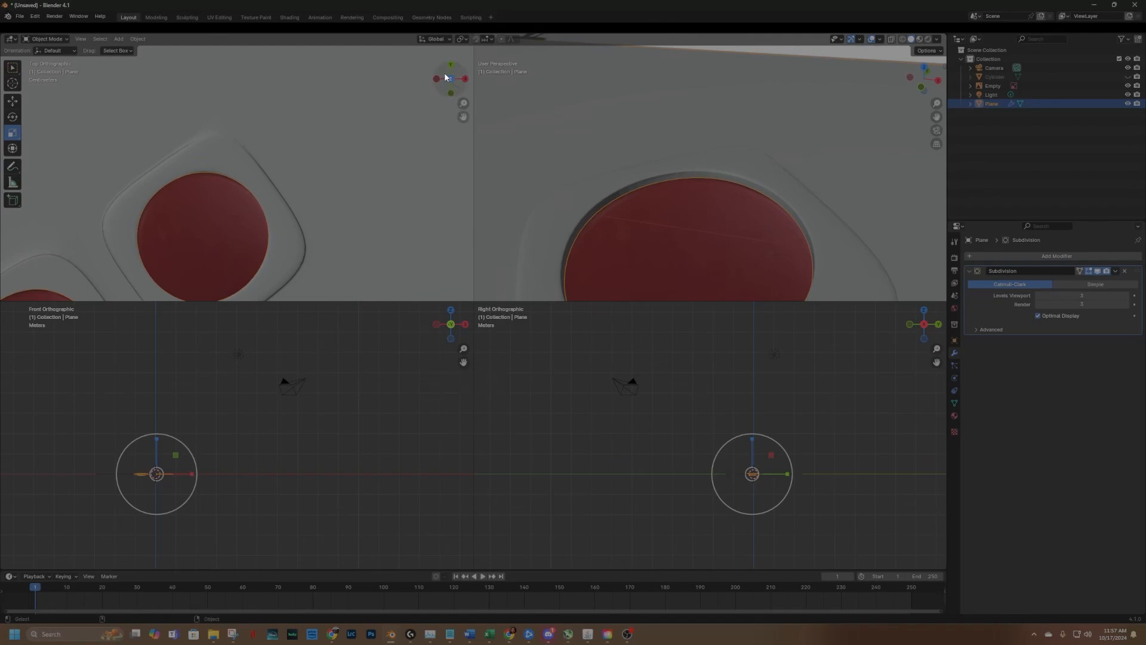
left_click_drag(921, 88, 923, 56)
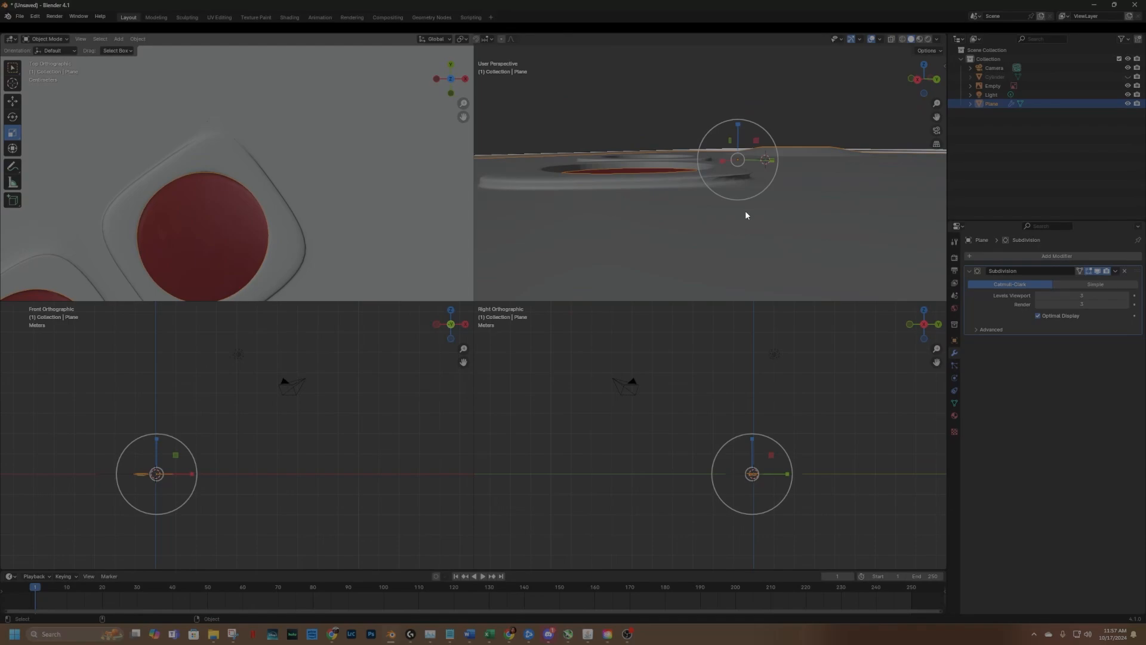
scroll(745, 211, "up", 3)
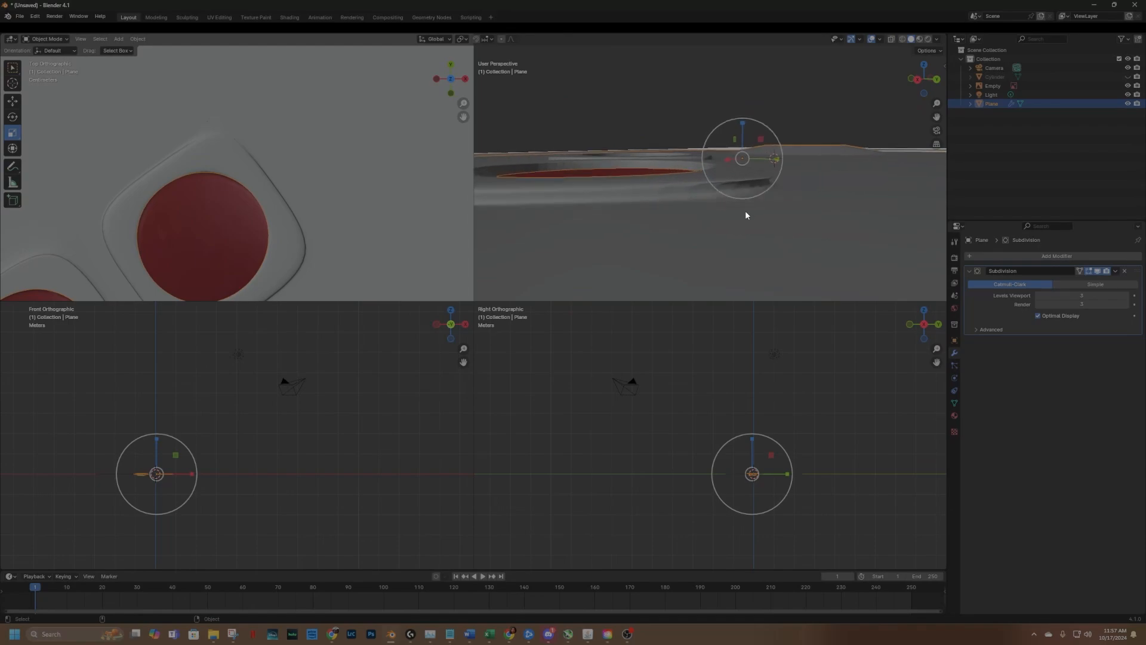
Return to vertex editing and connect the stacked cut vertices on the upper plate's right flank beside its top corner.
left_click(57, 38)
left_click(55, 54)
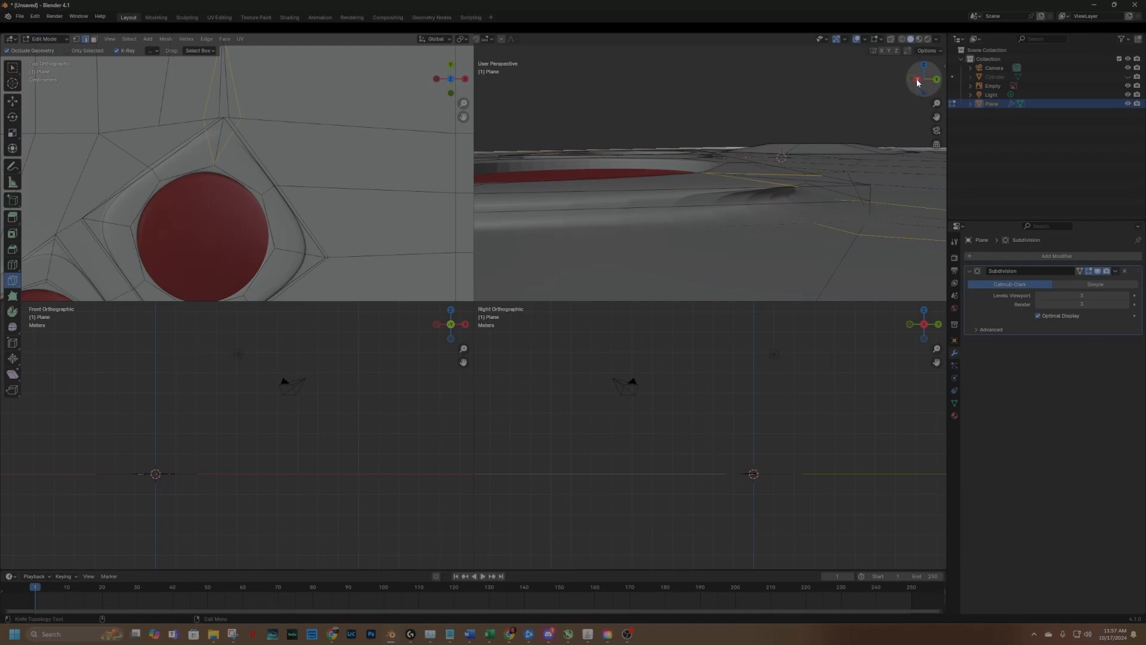
left_click_drag(925, 77, 928, 80)
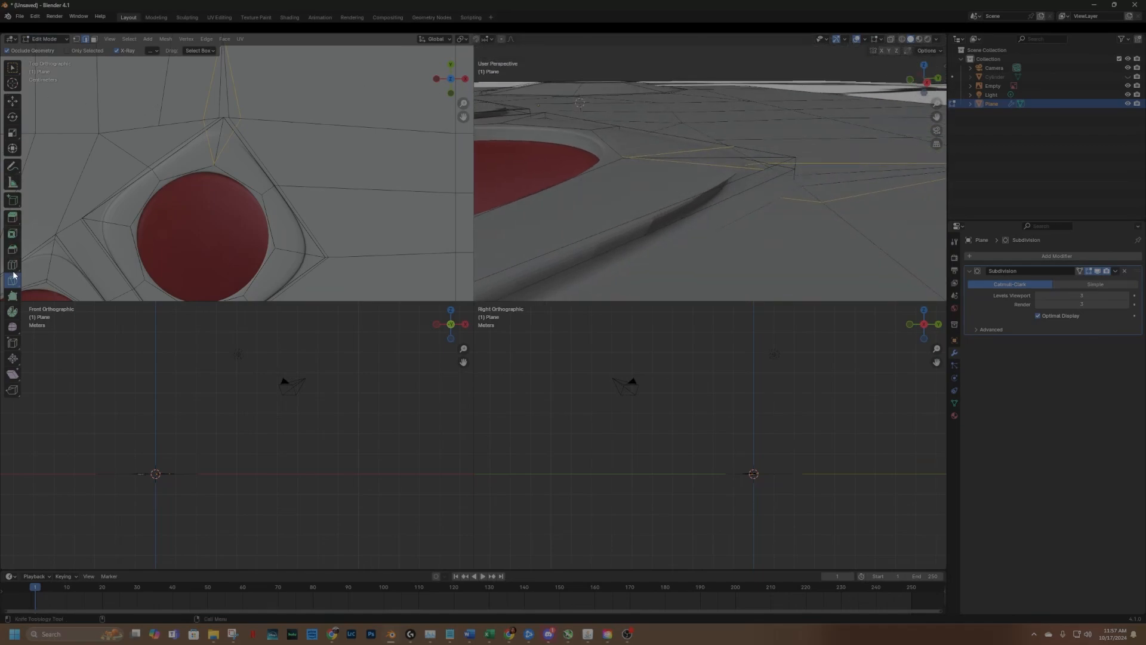
left_click(76, 39)
left_click(12, 100)
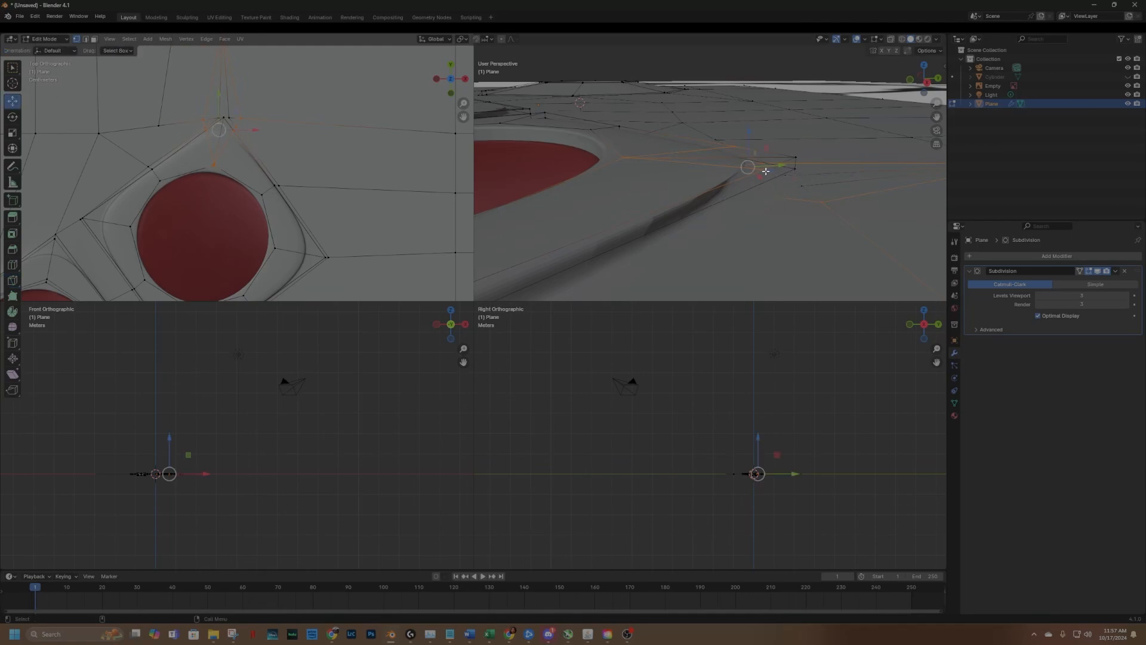
left_click_drag(767, 173, 787, 204)
key("j")
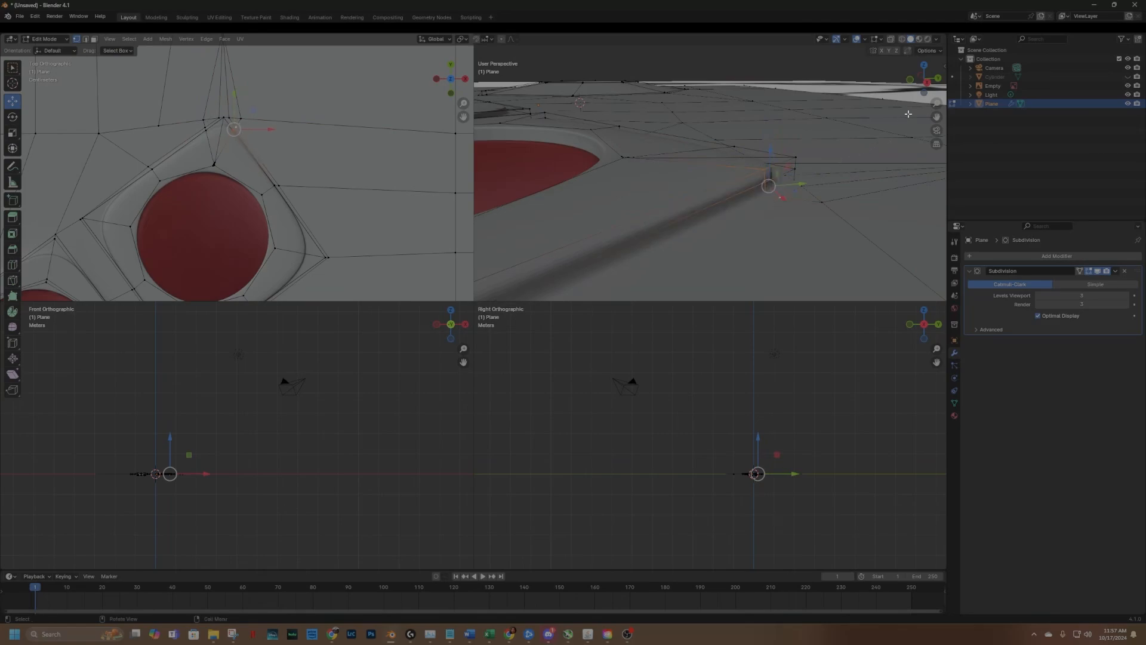
With X-ray on, connect the stacked cut vertices on the upper plate's left flank beside its top corner, and turn X-ray off.
left_click_drag(926, 83, 936, 117)
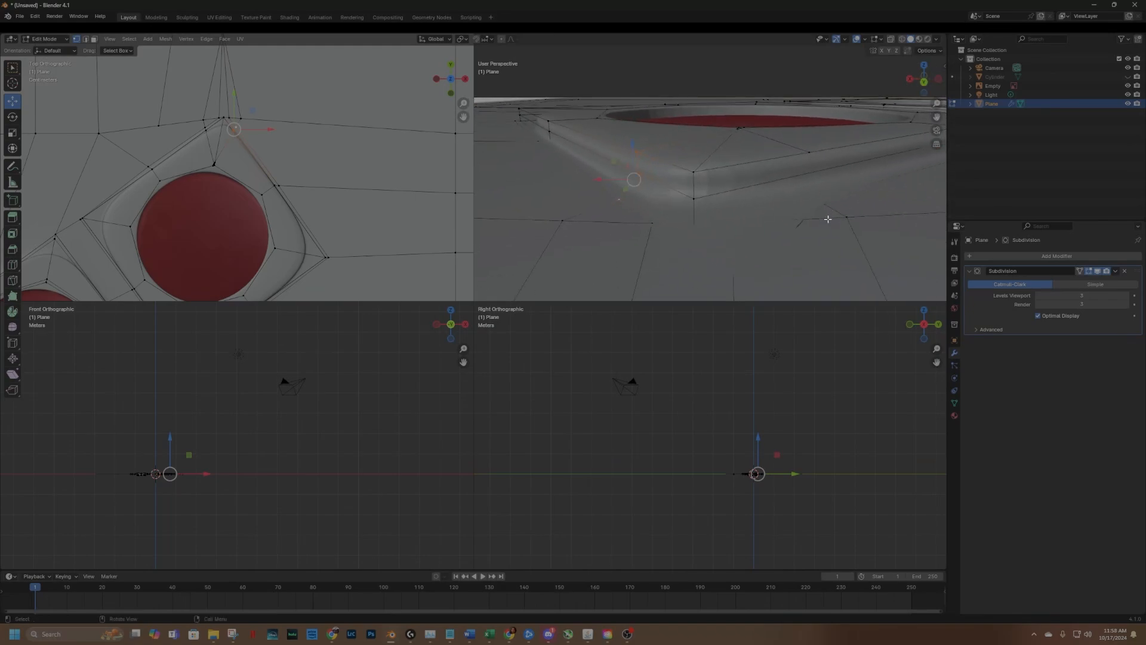
left_click(891, 40)
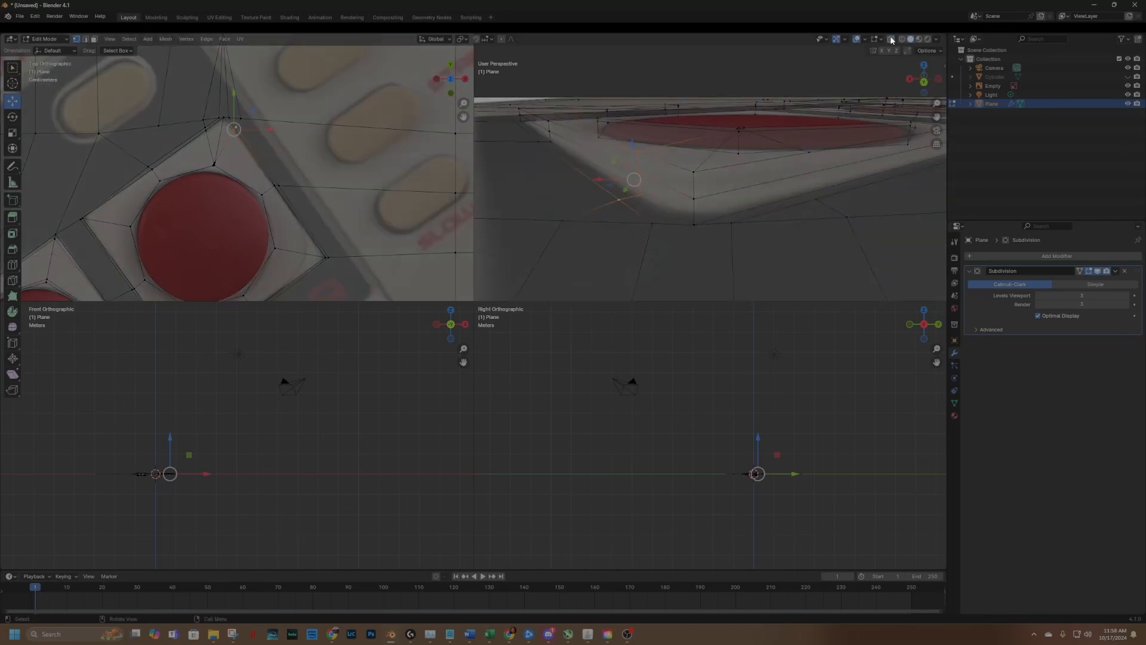
left_click(816, 198)
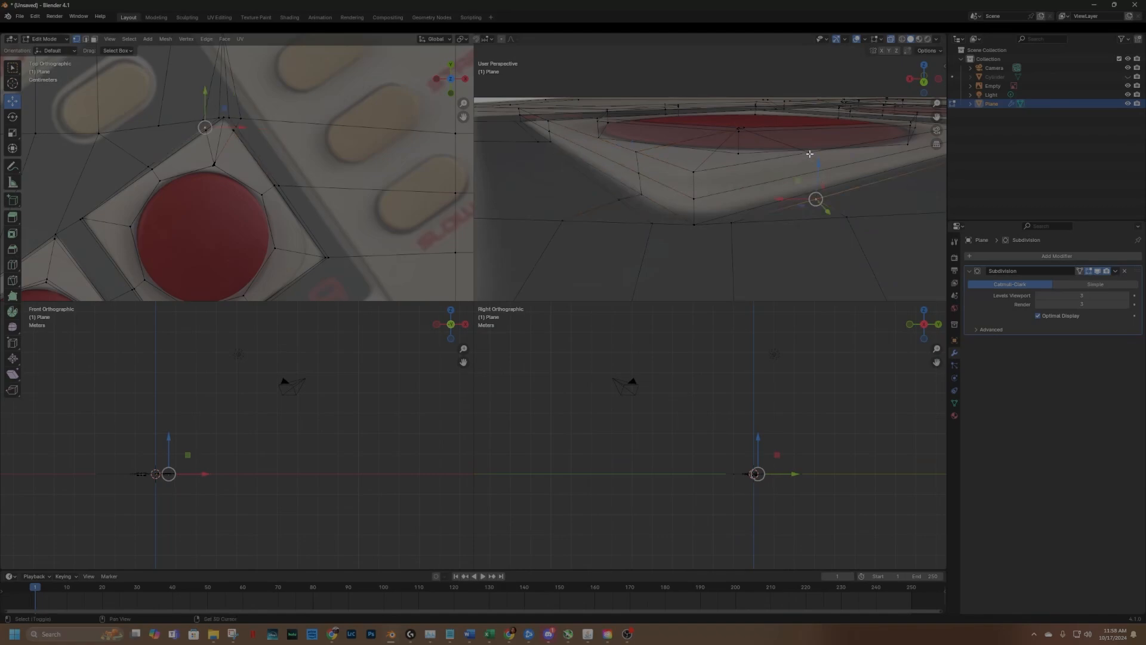
left_click(815, 172)
left_click(817, 170)
left_click(892, 40)
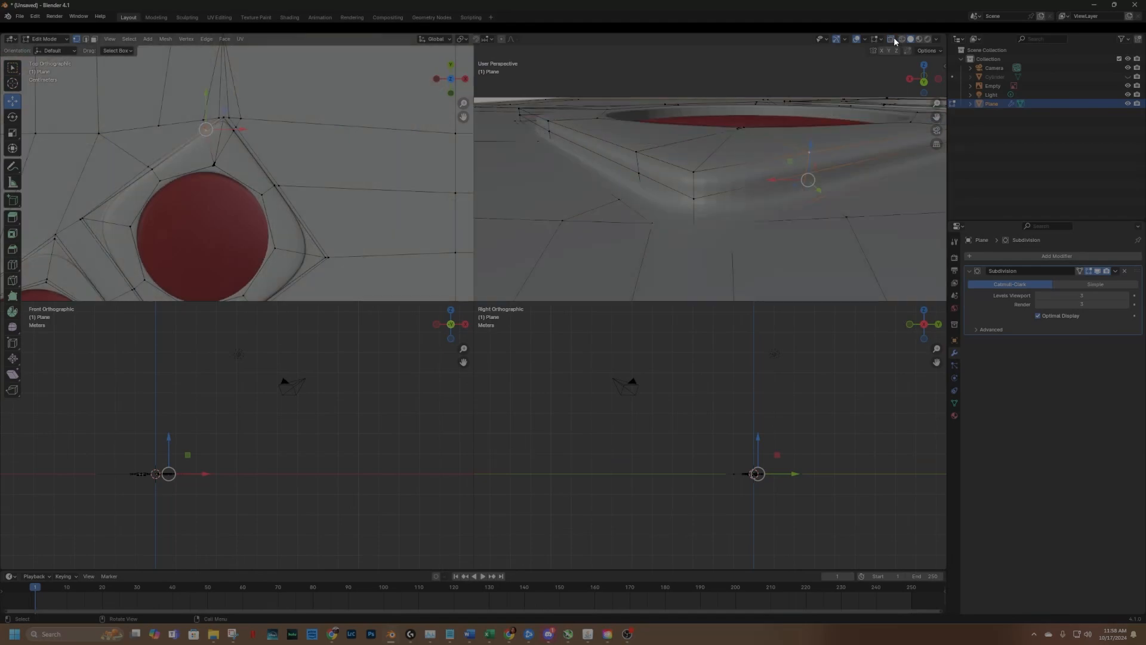
Examine the sharpened top corner up close, and compare the whole panel with the reference photo in Object Mode with X-ray on.
mouse_move(924, 84)
left_mouse_down()
mouse_move(939, 143)
mouse_move(925, 86)
left_mouse_up()
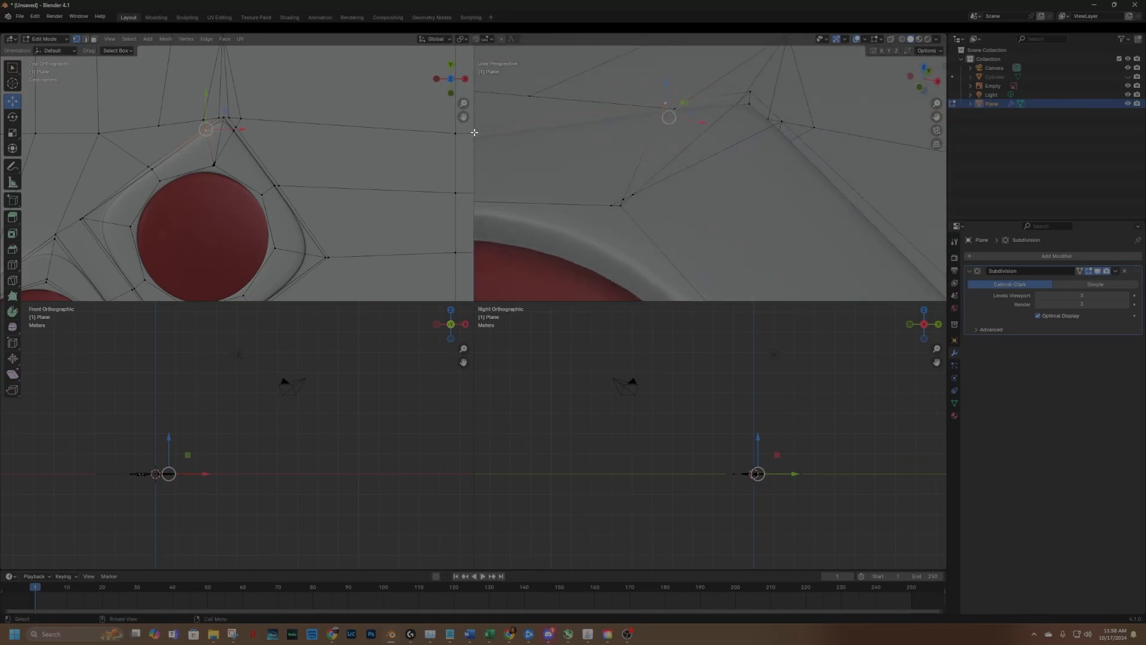
left_click_drag(463, 117, 440, 75)
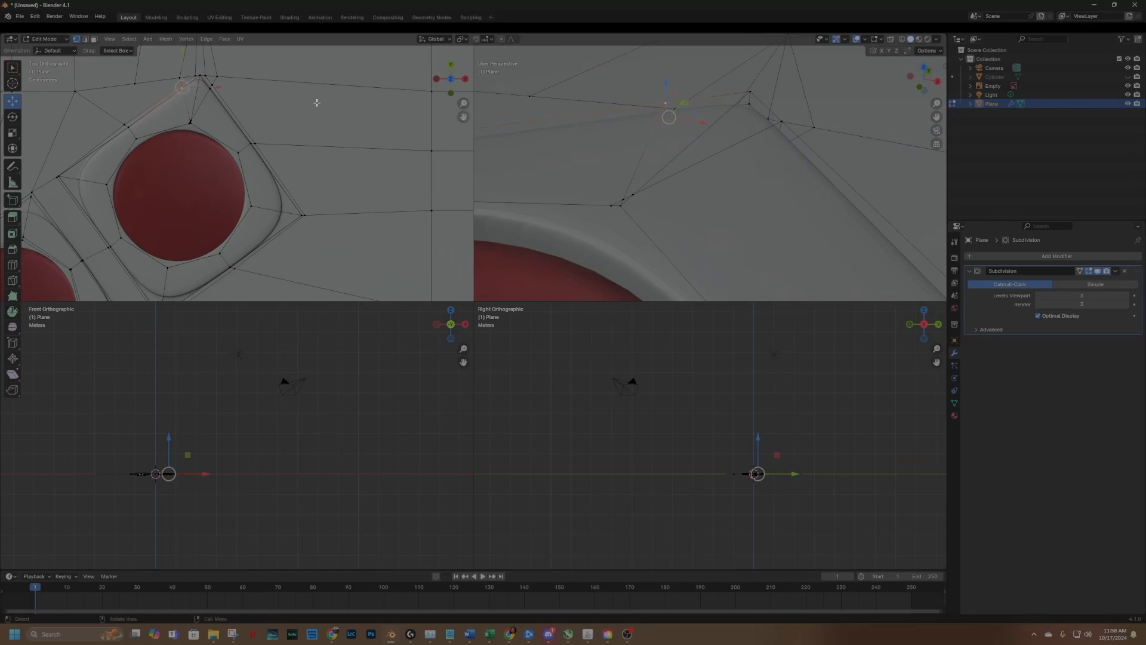
left_click(889, 40)
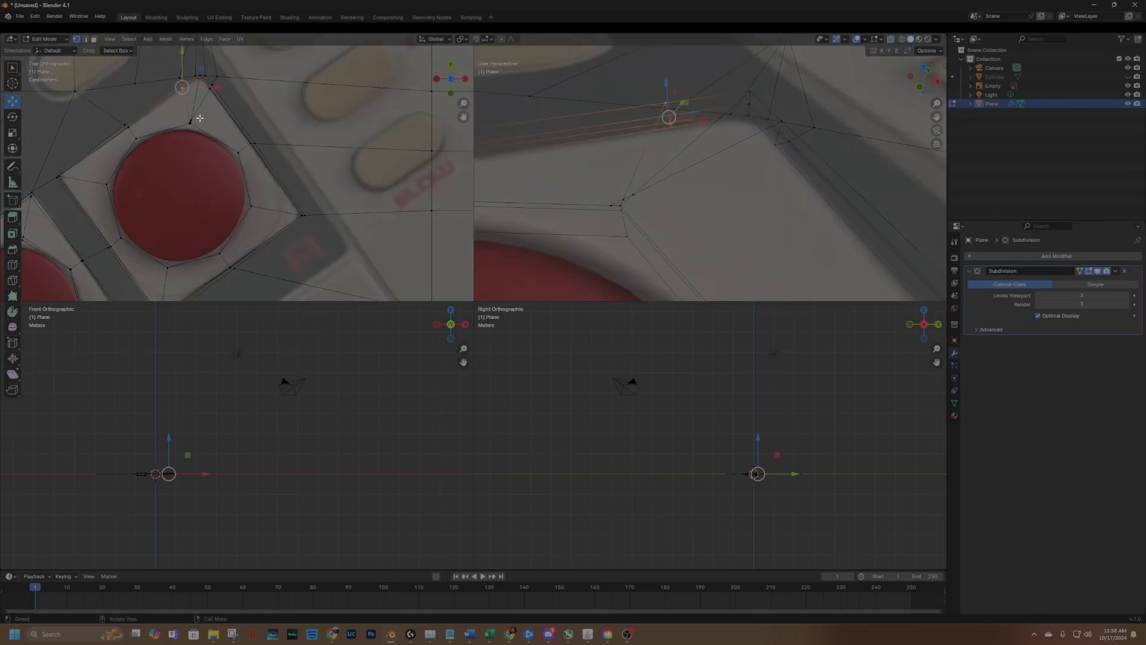
left_click(62, 40)
left_click(56, 49)
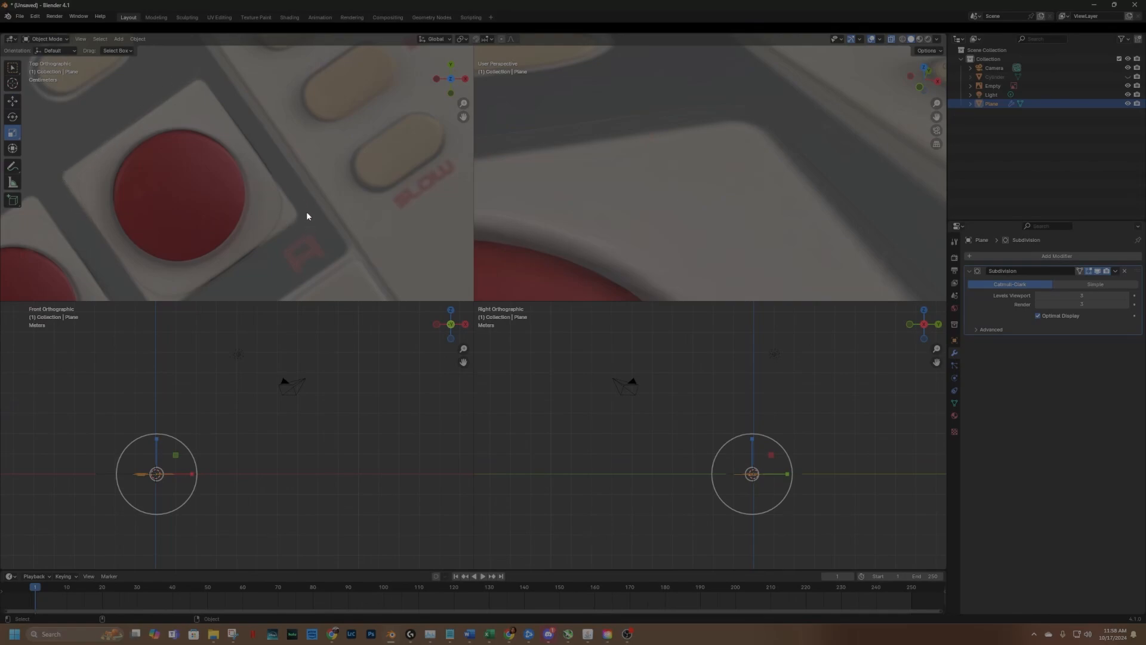
scroll(758, 200, "down", 10)
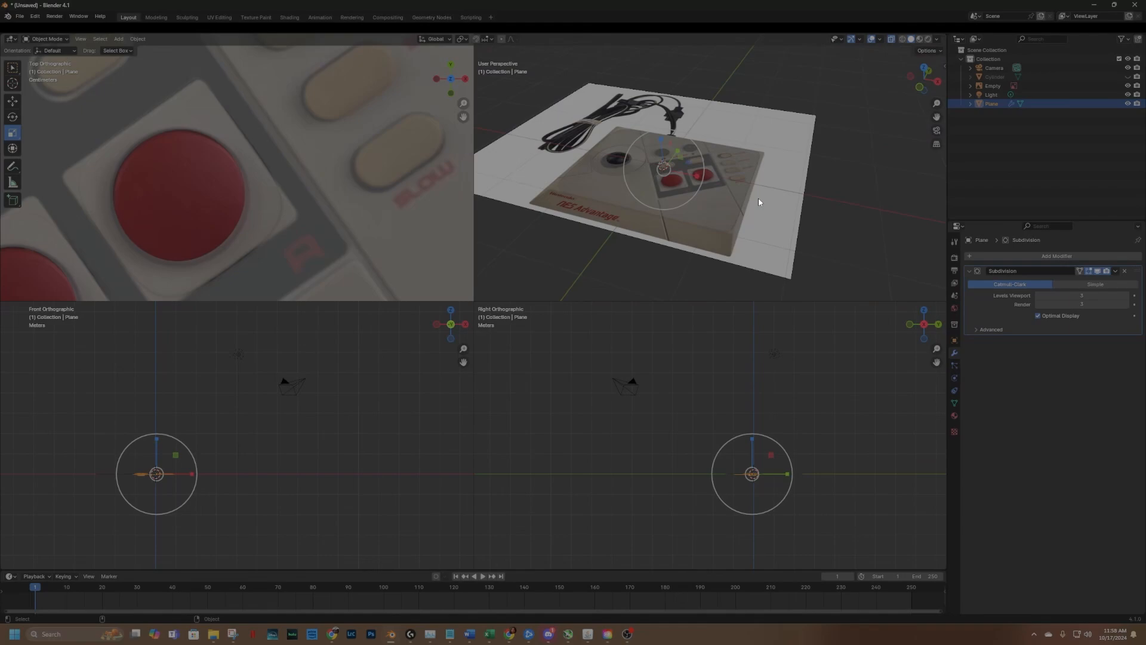
left_click_drag(924, 79, 893, 100)
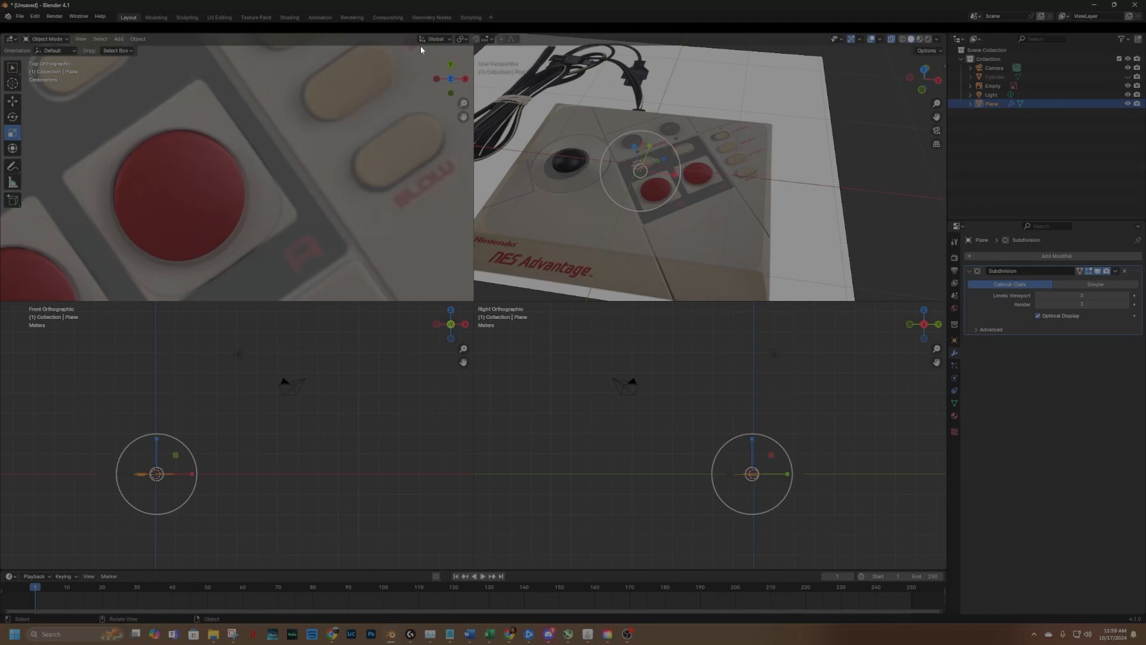
Resume editing the panel mesh in Edit Mode, framing the area around the two red buttons.
left_click(46, 39)
left_click(52, 60)
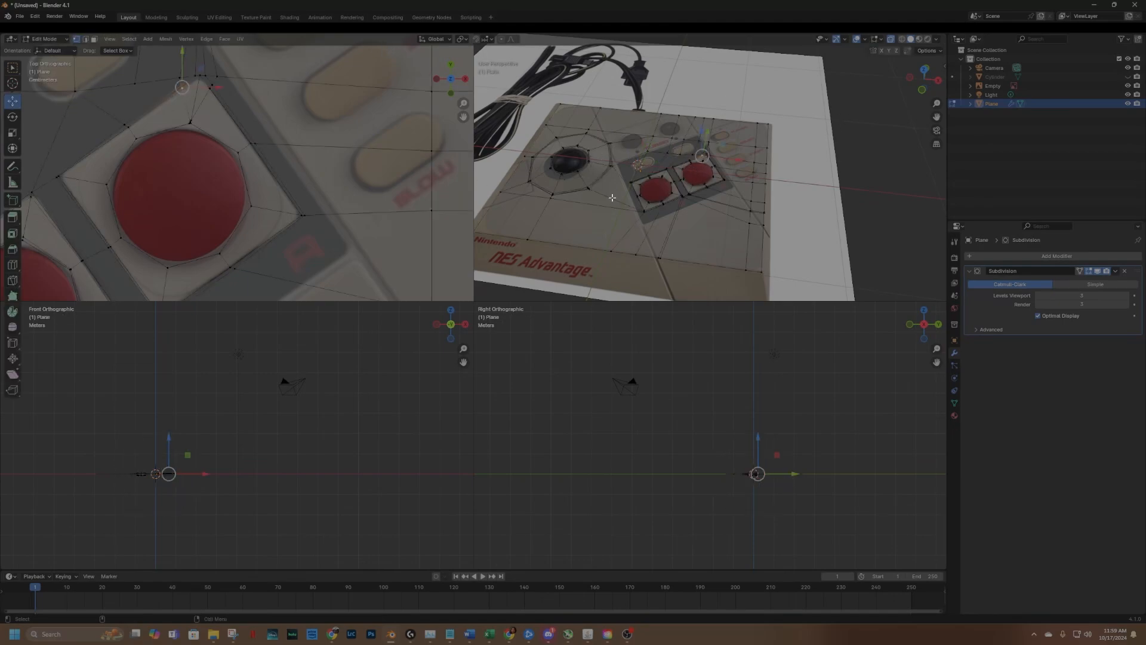
scroll(673, 193, "up", 5)
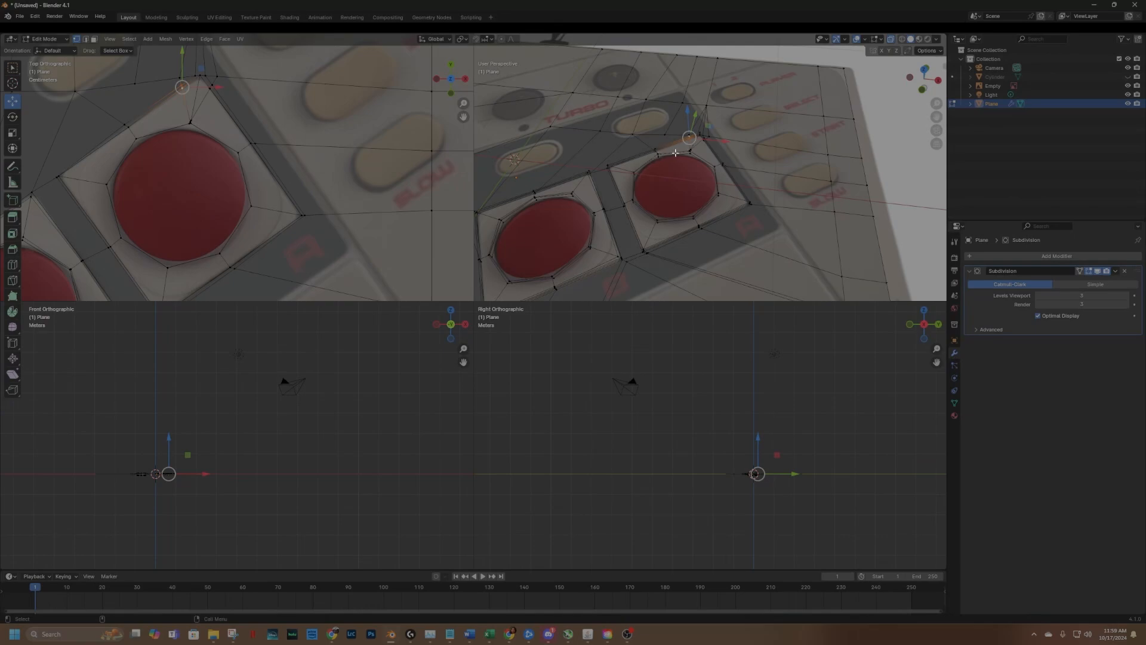
scroll(650, 196, "down", 2)
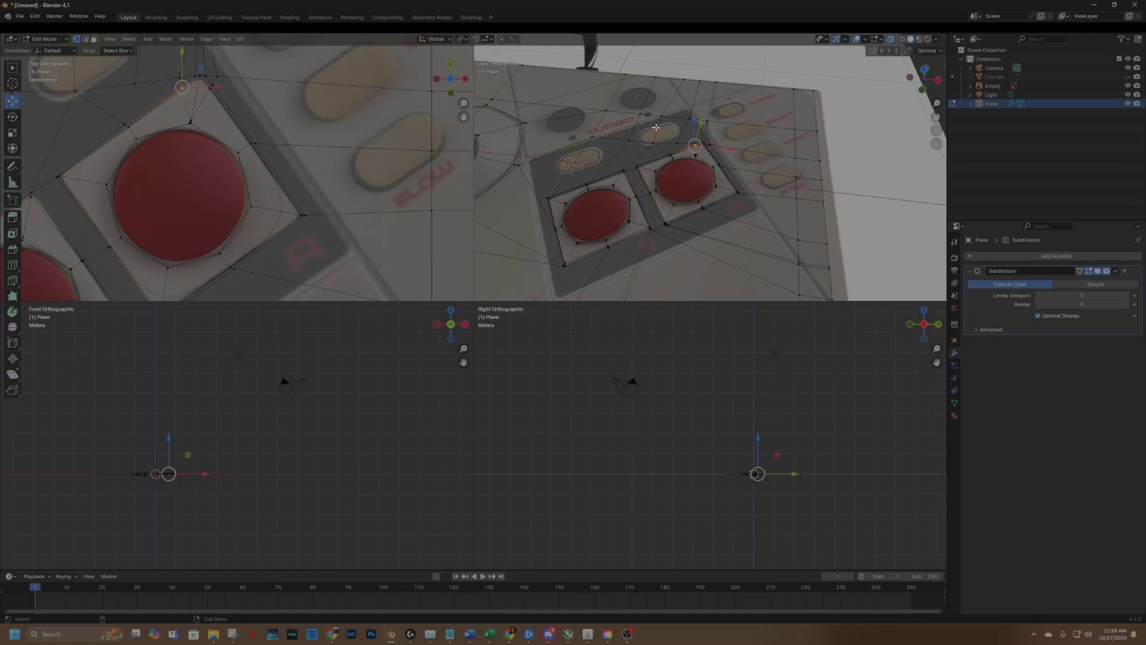